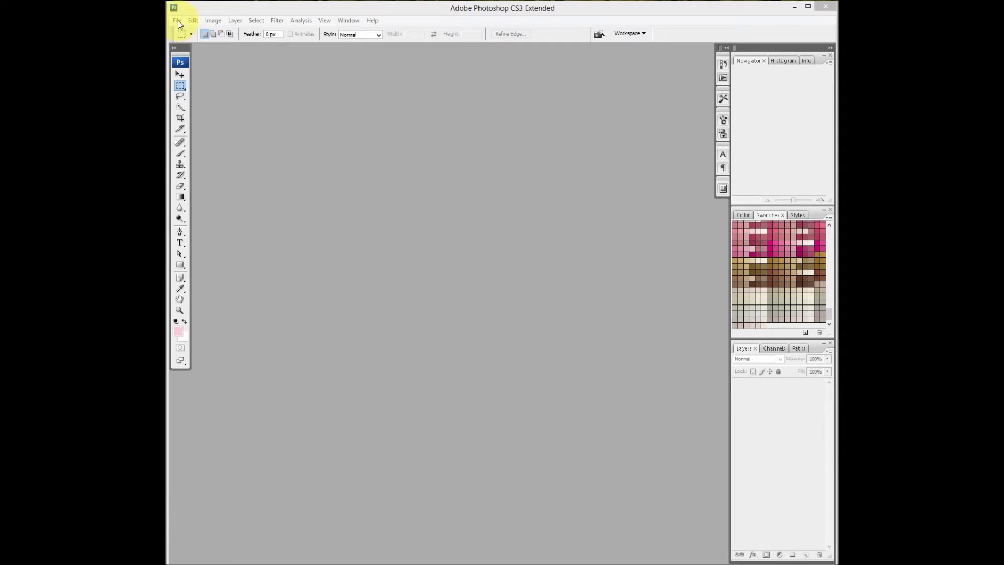
# - Open the scanned sketch w16.jpg and enlarge its document window around the drawing
pyautogui.click(178, 20)
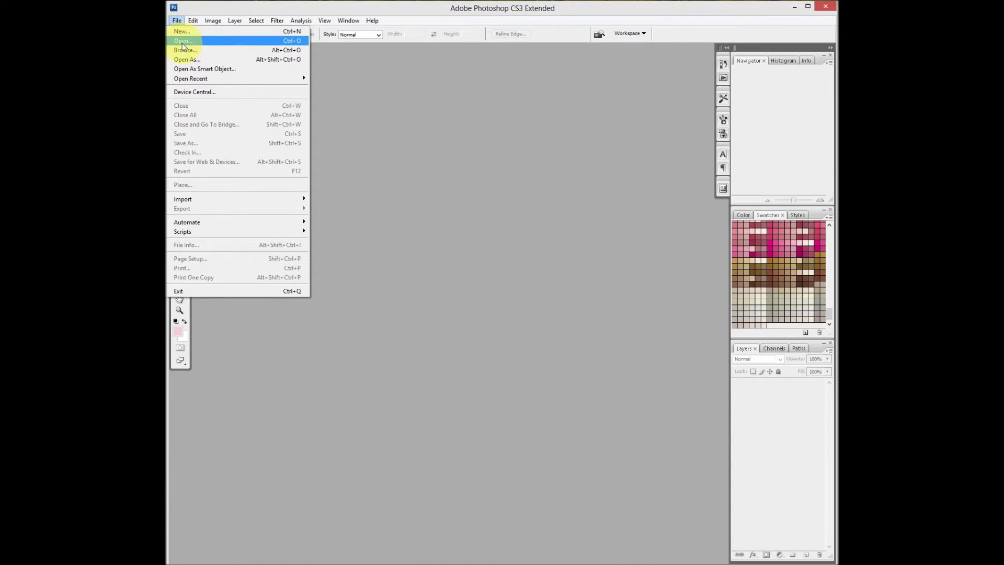
pyautogui.click(181, 41)
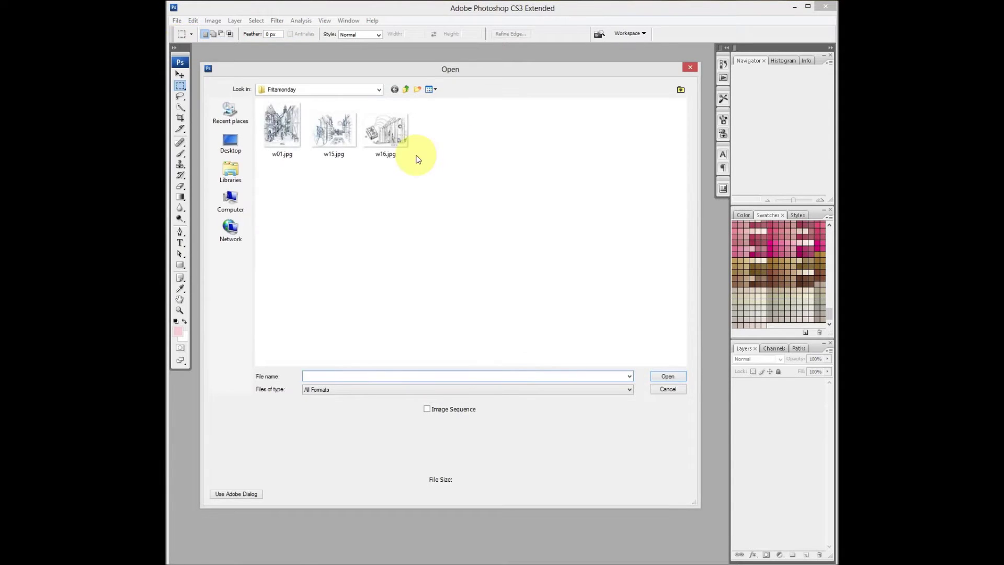
pyautogui.doubleClick(397, 134)
pyautogui.moveTo(605, 365); pyautogui.dragTo(689, 489)
# - Examine the sketch's paper grain, pillar linework and magic book up close, returning to 100% magnification
pyautogui.press('z')
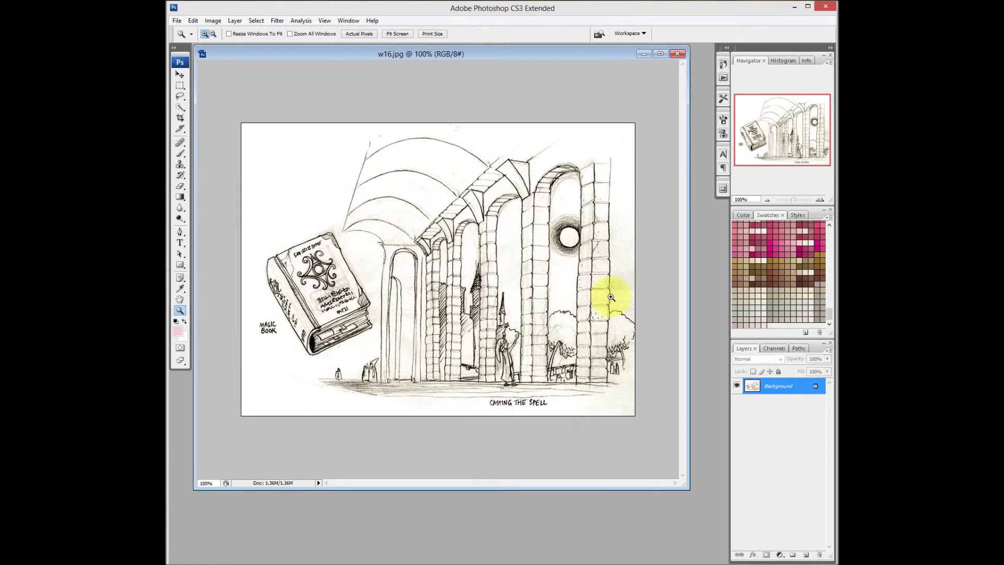
pyautogui.moveTo(603, 267); pyautogui.dragTo(619, 286)
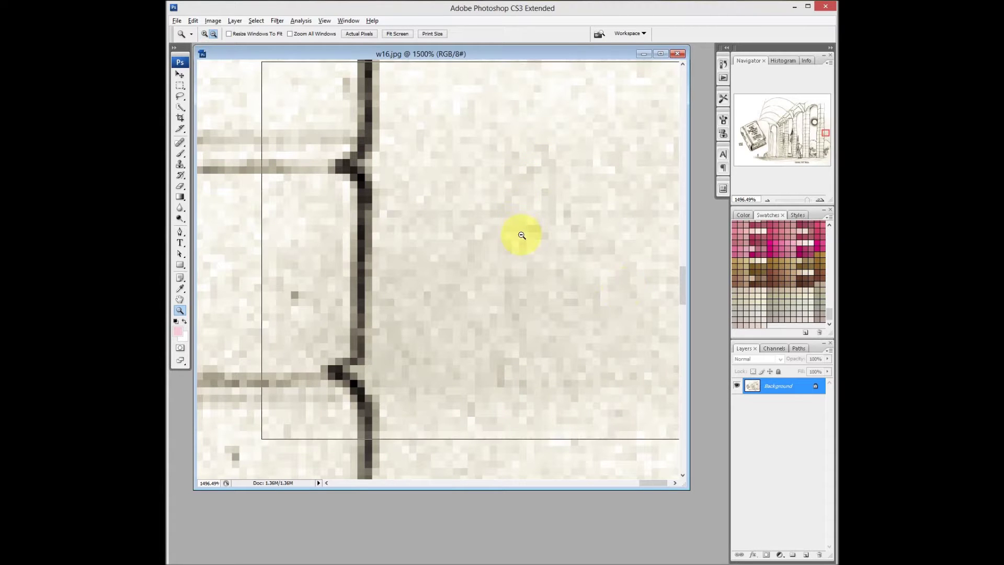
pyautogui.keyDown('alt'); pyautogui.click(495, 251); pyautogui.keyUp('alt')
pyautogui.keyDown('alt'); pyautogui.click(433, 265); pyautogui.keyUp('alt')
pyautogui.keyDown('alt'); pyautogui.click(439, 274); pyautogui.keyUp('alt')
pyautogui.keyDown('alt'); pyautogui.click(445, 278); pyautogui.keyUp('alt')
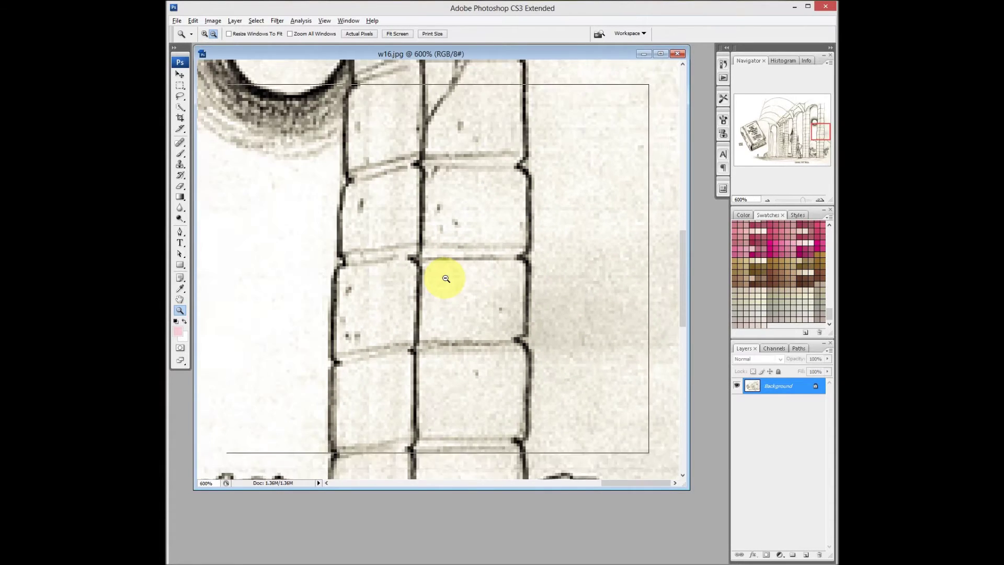
pyautogui.keyDown('alt'); pyautogui.click(446, 279); pyautogui.keyUp('alt')
pyautogui.keyDown('alt'); pyautogui.click(446, 280); pyautogui.keyUp('alt')
pyautogui.keyDown('alt'); pyautogui.click(445, 280); pyautogui.keyUp('alt')
pyautogui.keyDown('alt'); pyautogui.click(396, 278); pyautogui.keyUp('alt')
pyautogui.moveTo(396, 278); pyautogui.dragTo(825, 271)
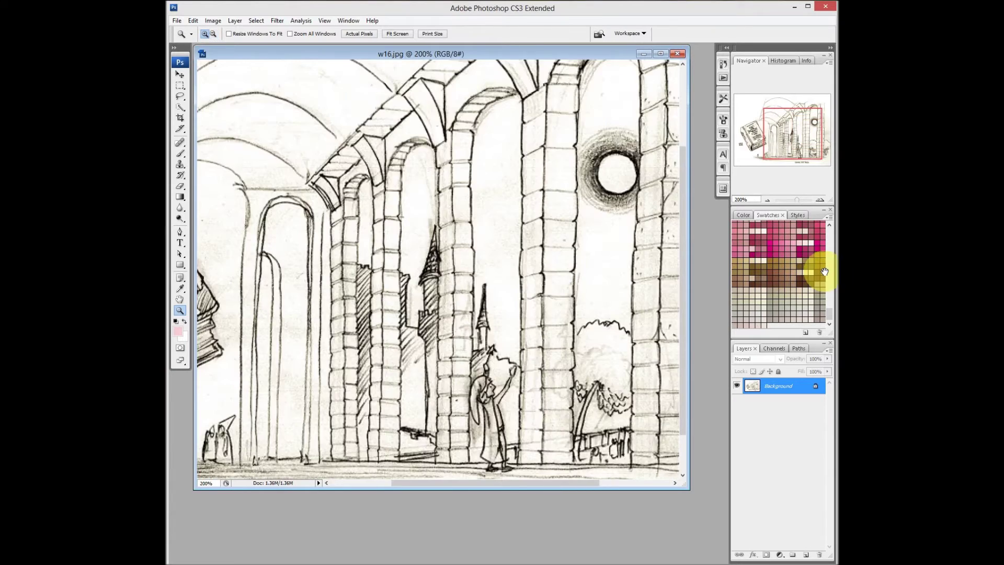
pyautogui.press('v')
pyautogui.moveTo(401, 248)
pyautogui.mouseDown()
pyautogui.moveTo(390, 235)
pyautogui.moveTo(371, 264)
pyautogui.mouseUp()
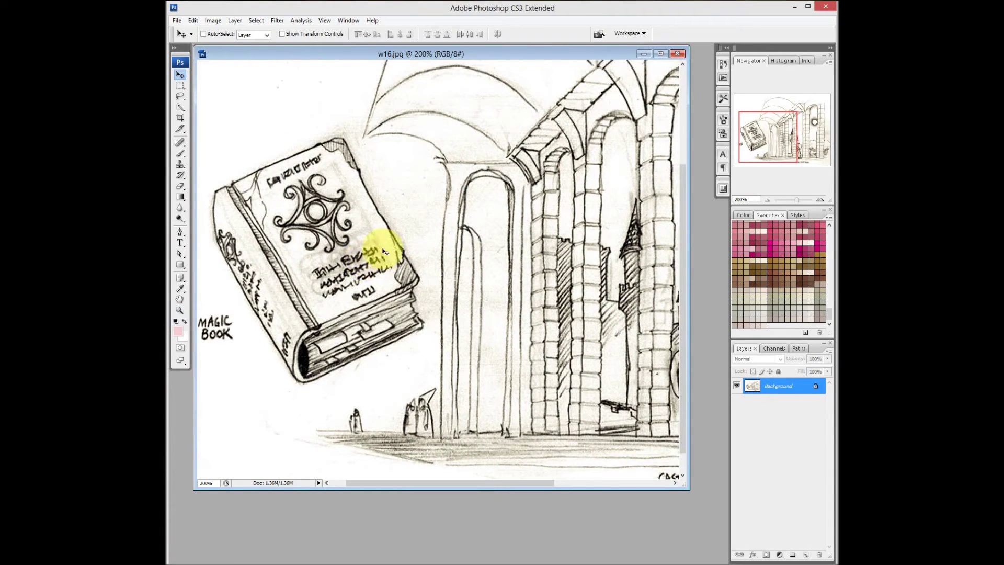
pyautogui.press('z')
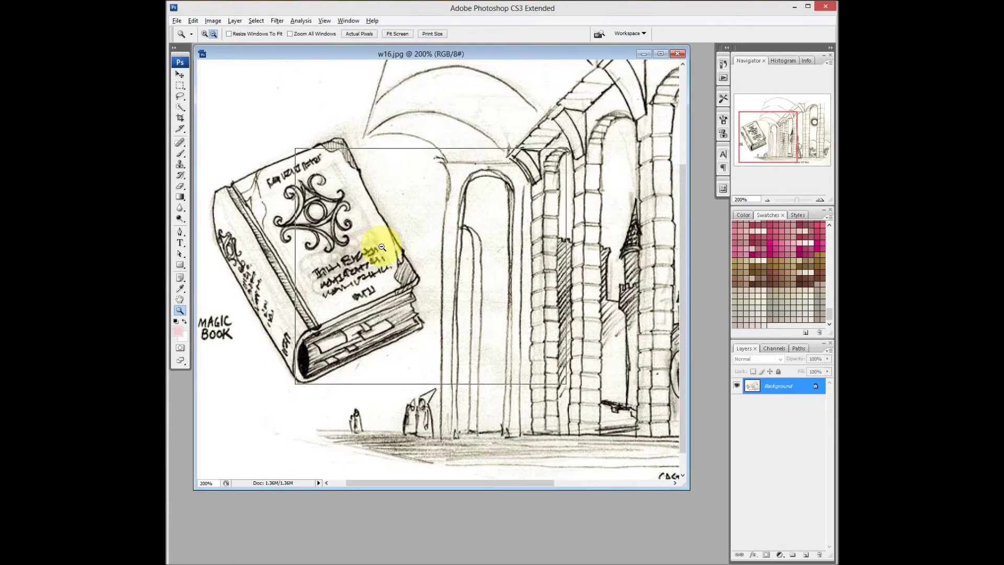
pyautogui.keyDown('alt'); pyautogui.click(380, 245); pyautogui.keyUp('alt')
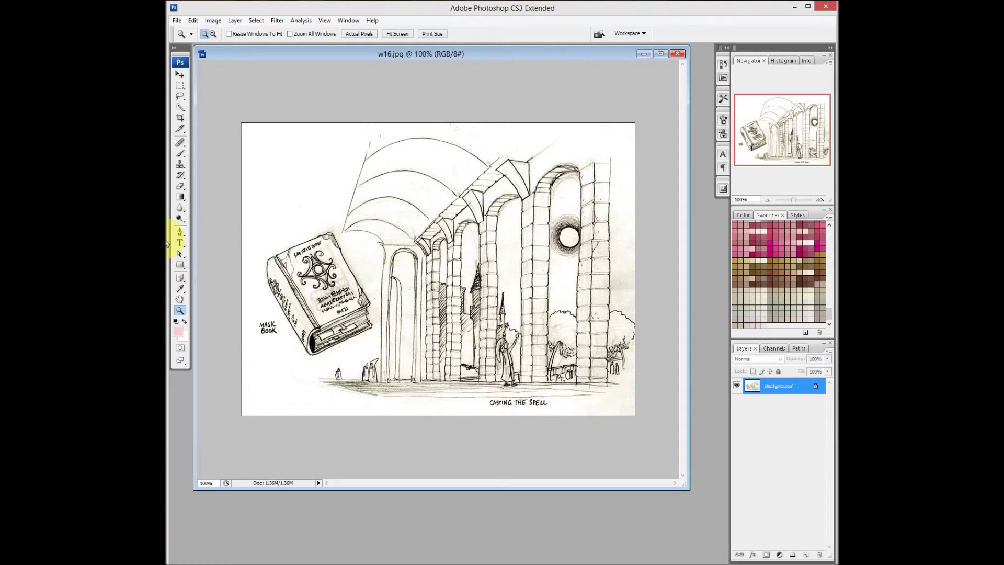
pyautogui.hotkey('ctrl', 'l')
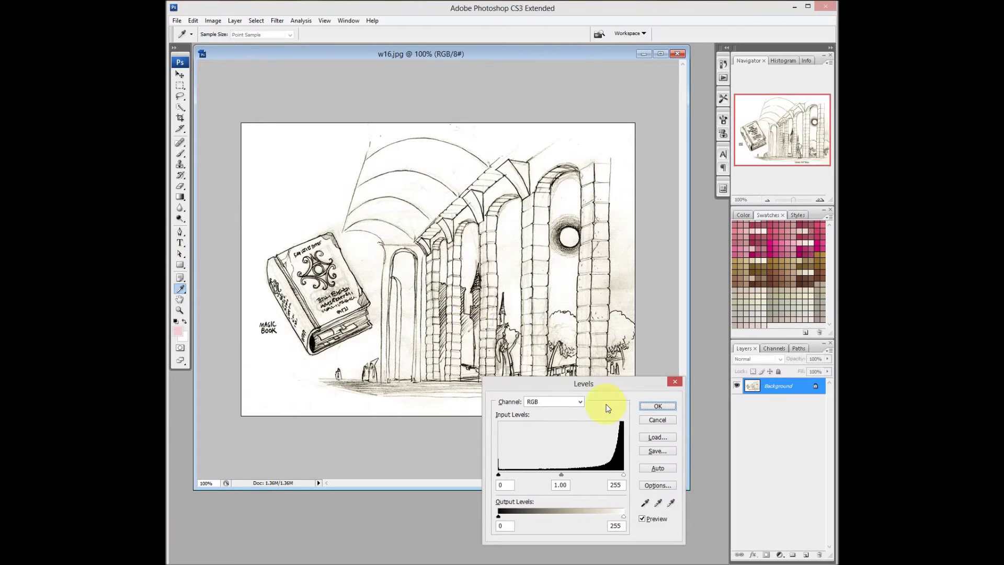
pyautogui.moveTo(615, 383); pyautogui.dragTo(599, 266)
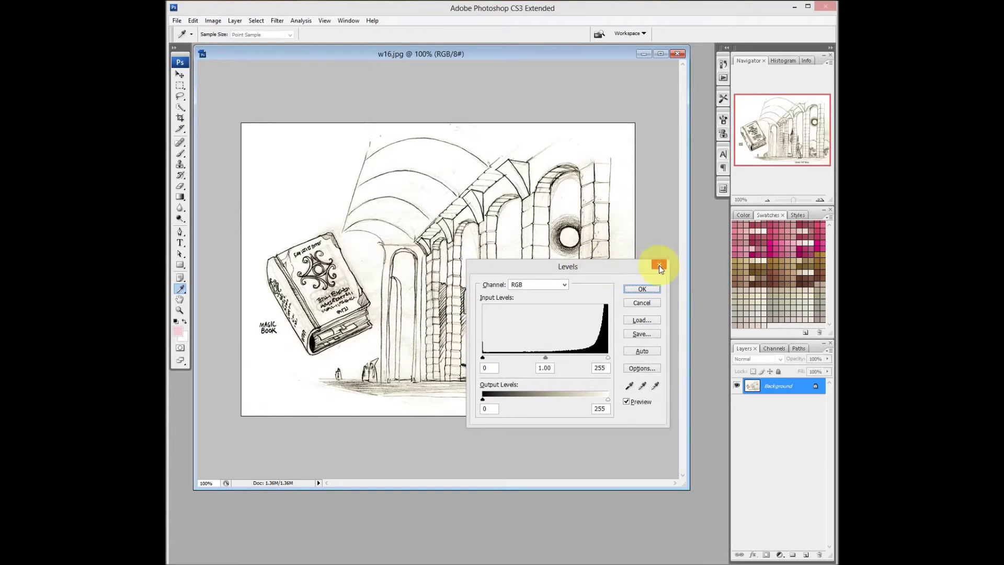
pyautogui.click(660, 269)
# - Start a Levels adjustment on the sketch and lower the white input level to 185
pyautogui.click(212, 21)
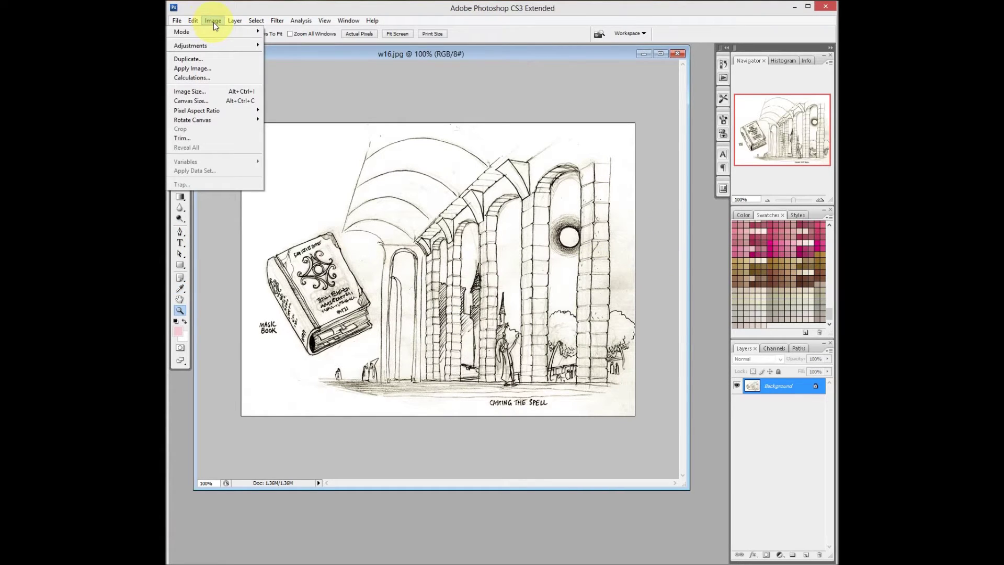
pyautogui.moveTo(217, 46)
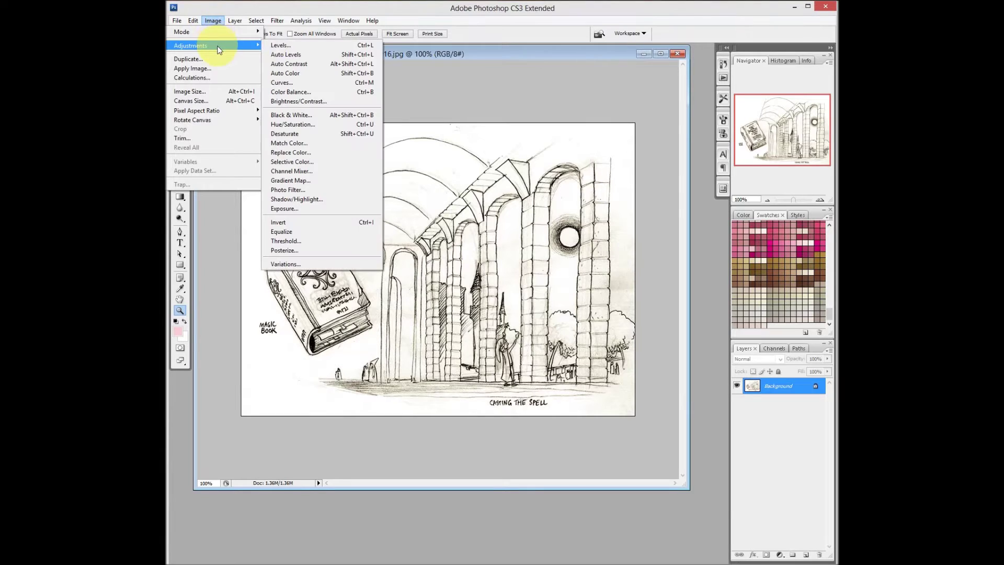
pyautogui.click(289, 49)
pyautogui.moveTo(630, 260); pyautogui.dragTo(629, 334)
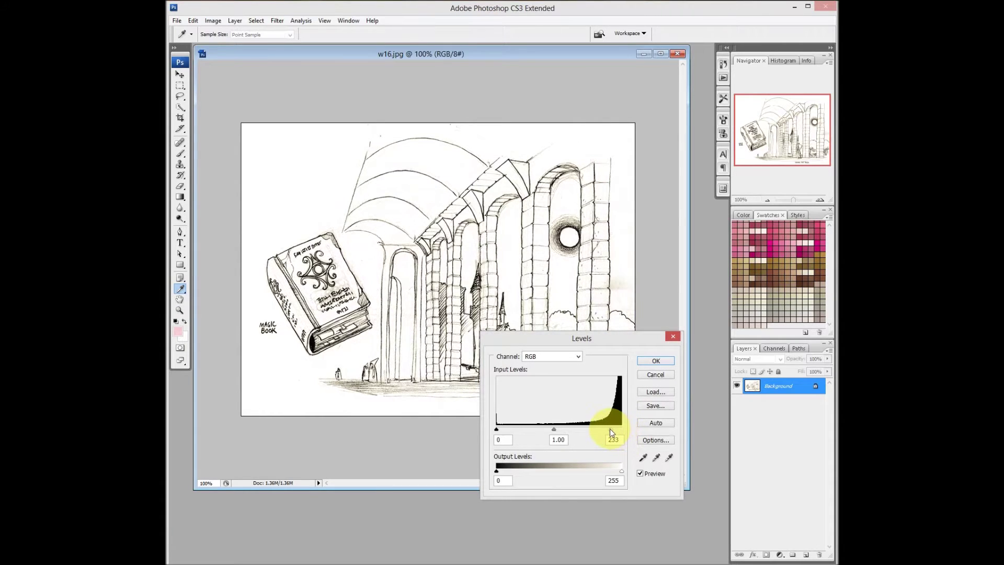
pyautogui.moveTo(608, 429); pyautogui.dragTo(614, 430)
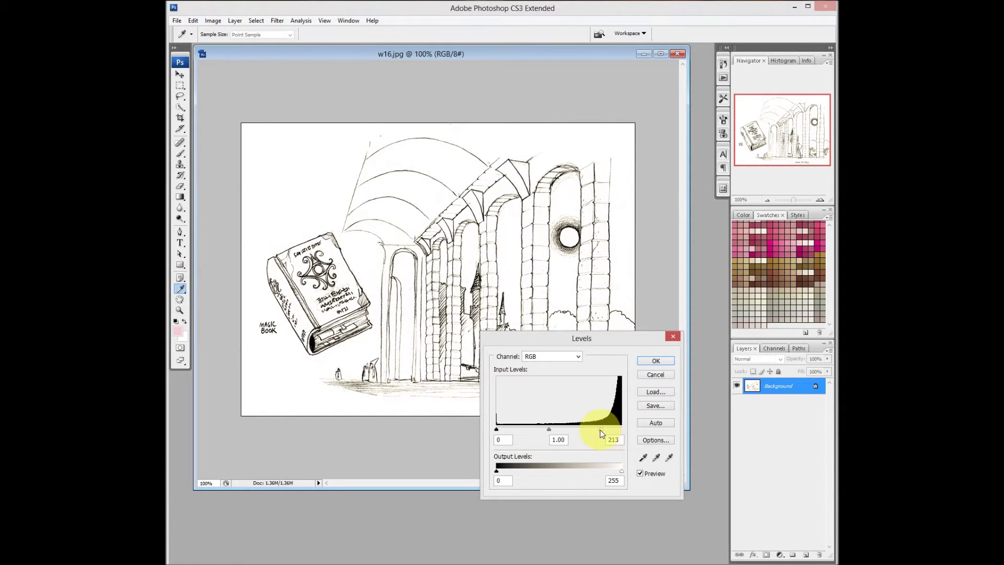
pyautogui.moveTo(600, 431)
pyautogui.mouseDown()
pyautogui.moveTo(508, 433)
pyautogui.moveTo(600, 429)
pyautogui.mouseUp()
pyautogui.moveTo(602, 339); pyautogui.dragTo(591, 373)
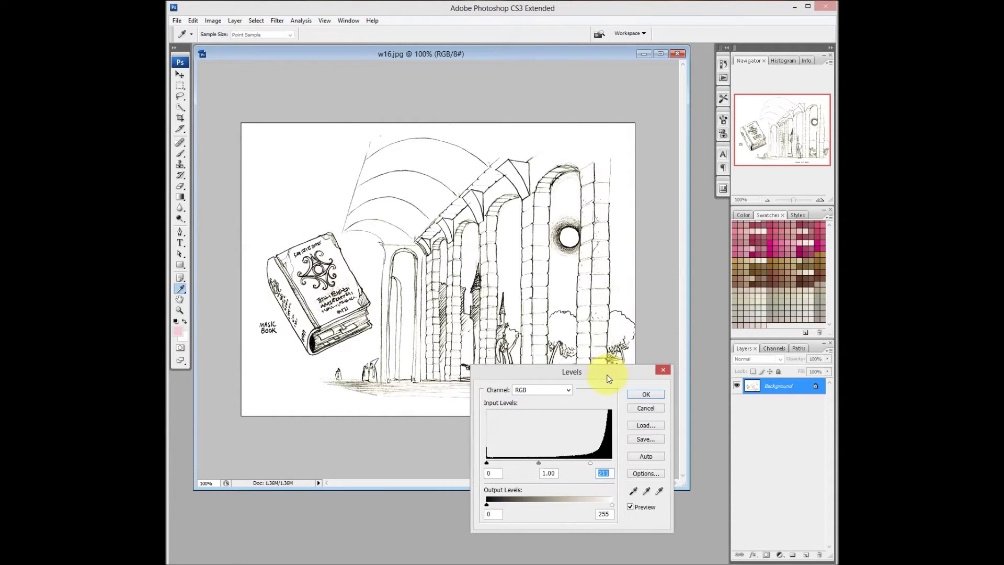
pyautogui.moveTo(591, 464); pyautogui.dragTo(590, 464)
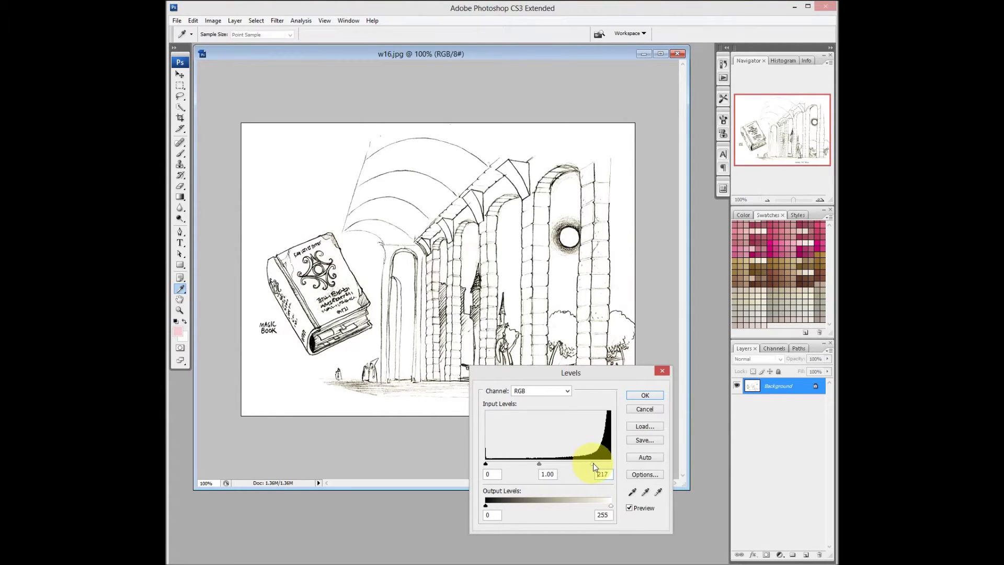
pyautogui.moveTo(600, 463); pyautogui.dragTo(583, 464)
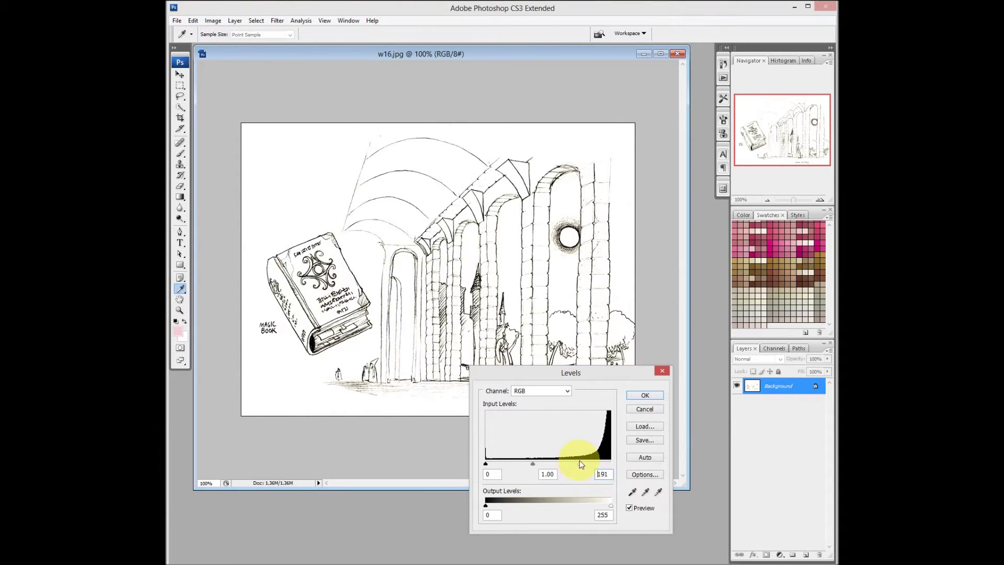
pyautogui.click(576, 462)
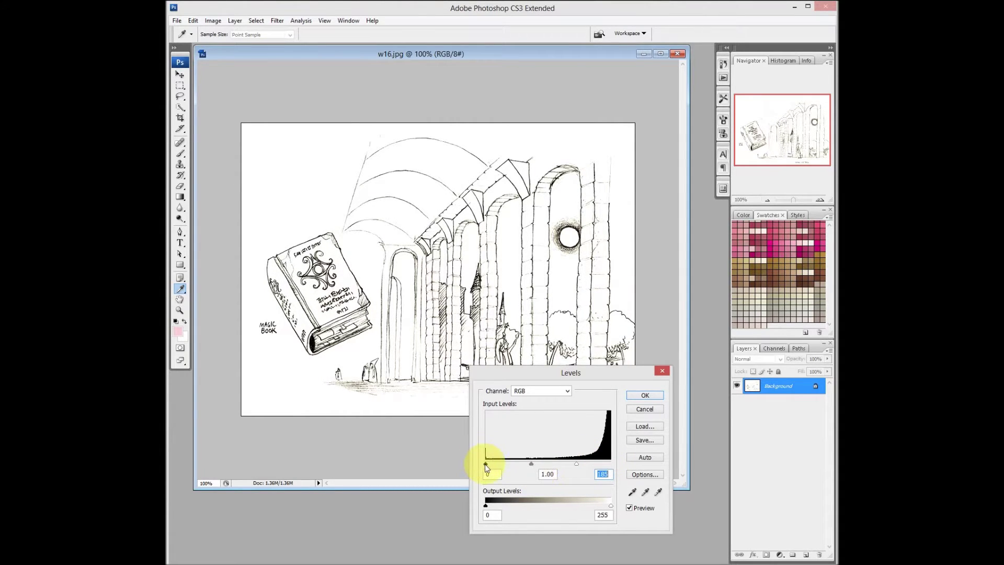
# - Set the Levels black input to 25 and the midtone to 1.42, and apply the adjustment
pyautogui.moveTo(487, 464)
pyautogui.mouseDown()
pyautogui.moveTo(572, 464)
pyautogui.moveTo(493, 463)
pyautogui.mouseUp()
pyautogui.moveTo(493, 464); pyautogui.dragTo(500, 465)
pyautogui.click(498, 464)
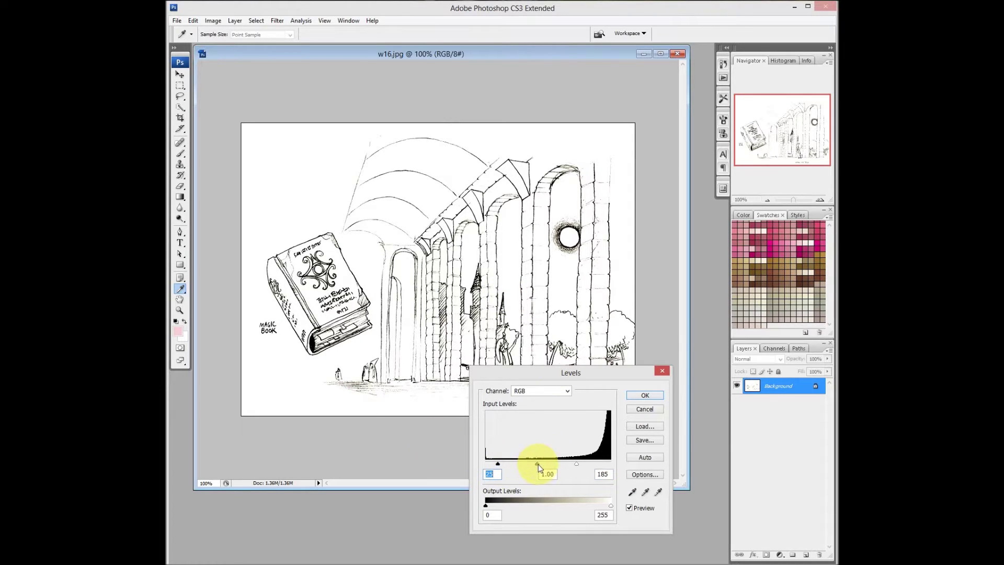
pyautogui.moveTo(537, 463)
pyautogui.mouseDown()
pyautogui.moveTo(494, 464)
pyautogui.moveTo(576, 464)
pyautogui.moveTo(509, 464)
pyautogui.moveTo(541, 464)
pyautogui.mouseUp()
pyautogui.moveTo(534, 463); pyautogui.dragTo(531, 464)
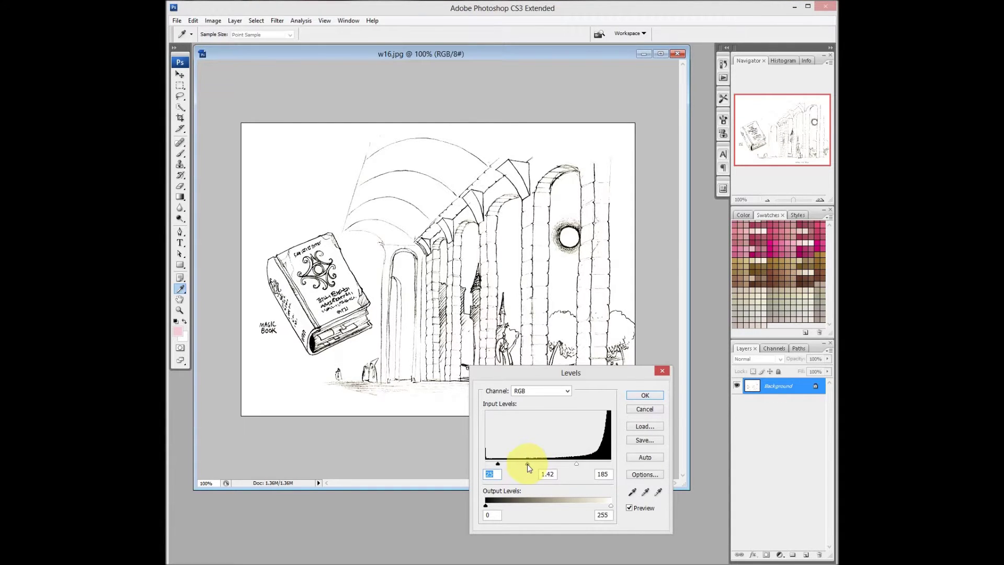
pyautogui.click(647, 394)
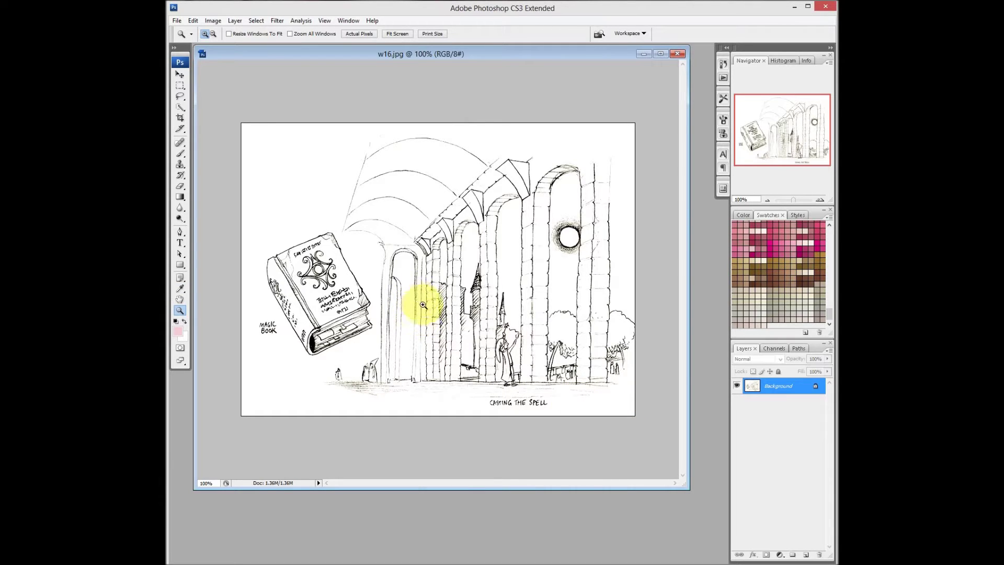
# - Add a new empty layer above the Background layer
pyautogui.press('v')
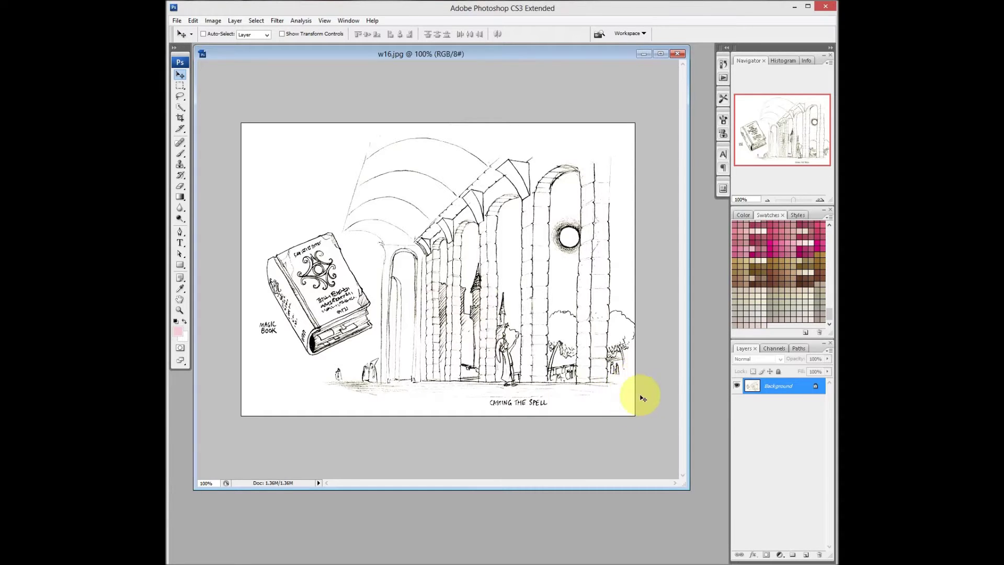
pyautogui.click(806, 555)
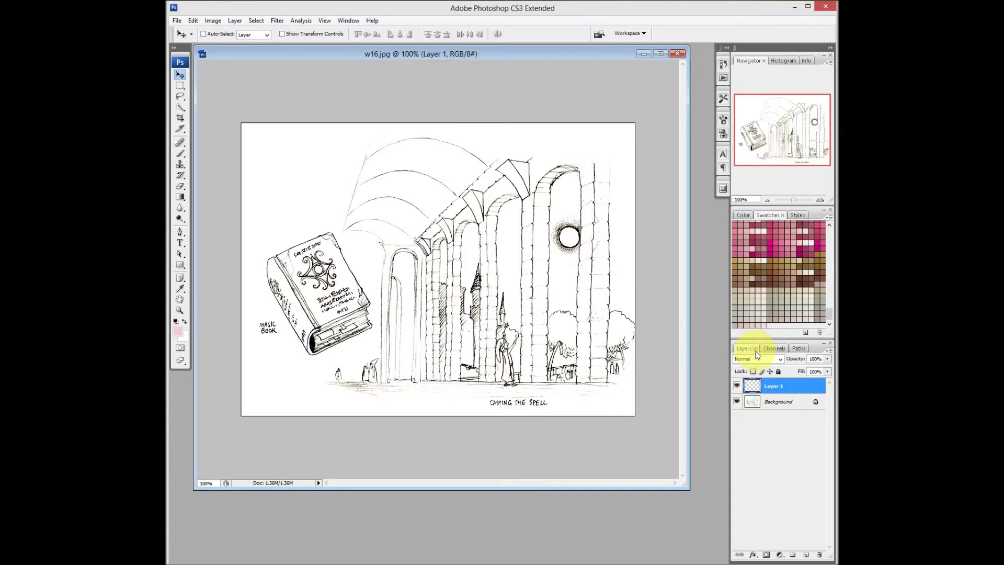
pyautogui.click(348, 21)
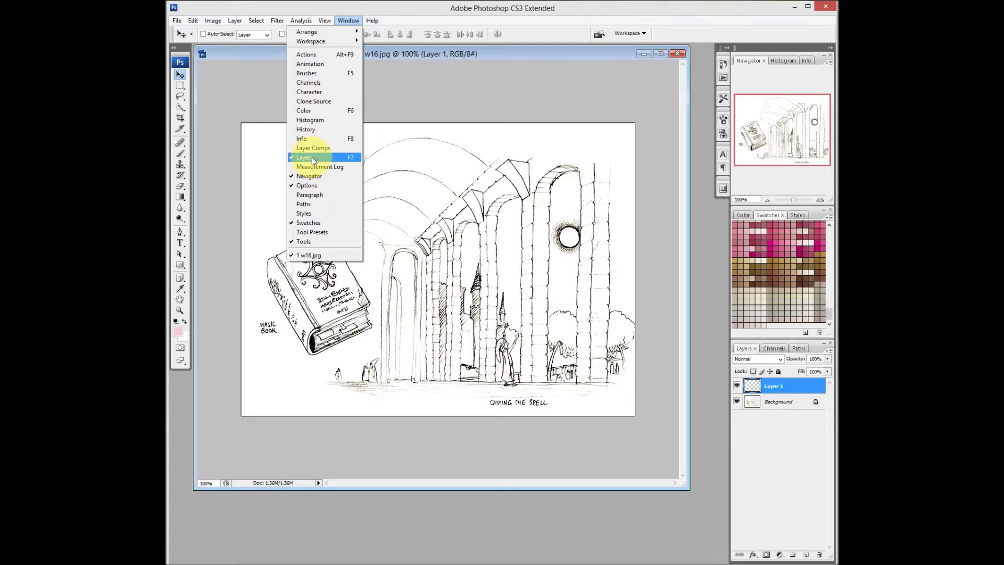
pyautogui.click(774, 396)
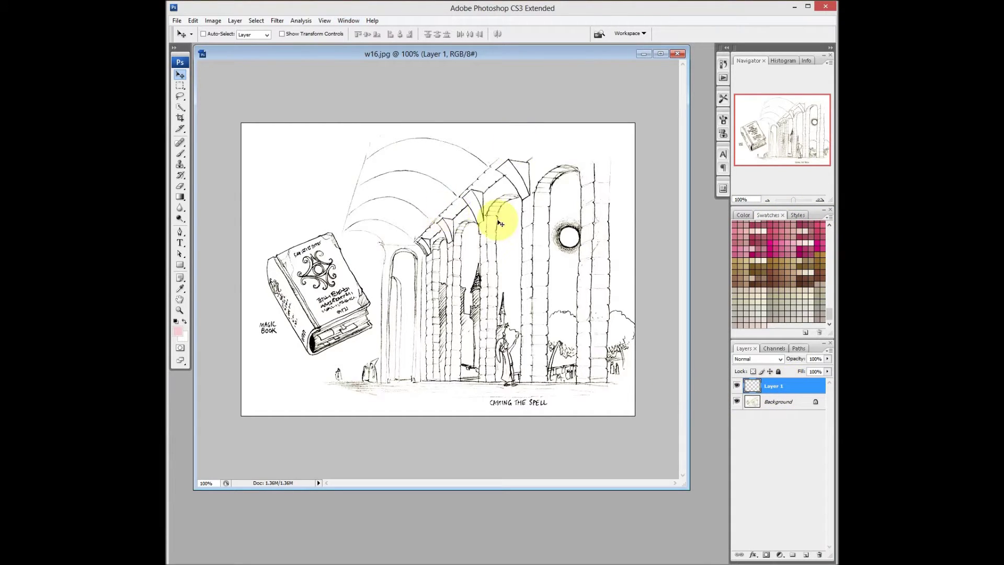
# - Choose a smaller round tip for the Brush tool and enlarge it to 55 px
pyautogui.press('b')
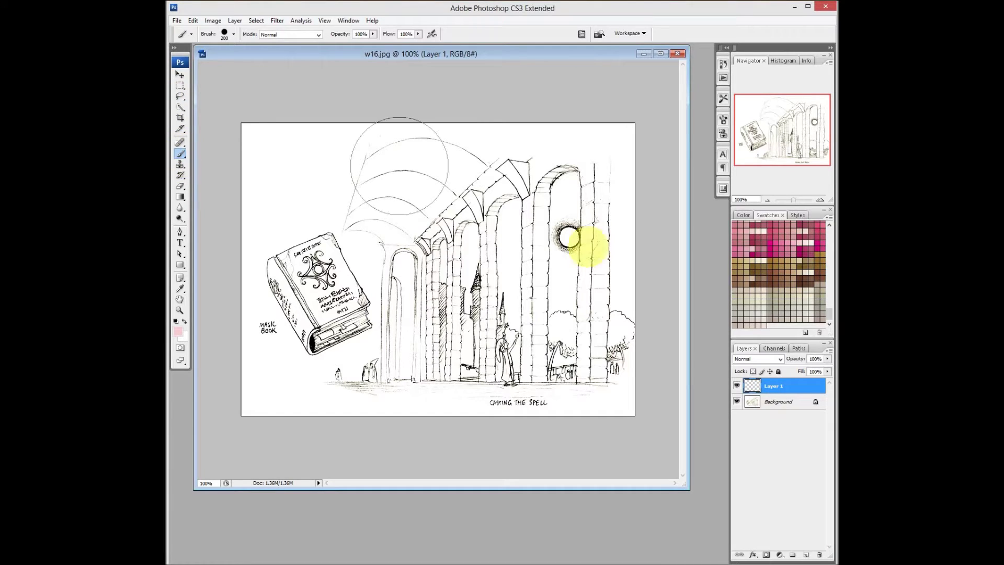
pyautogui.rightClick(386, 176)
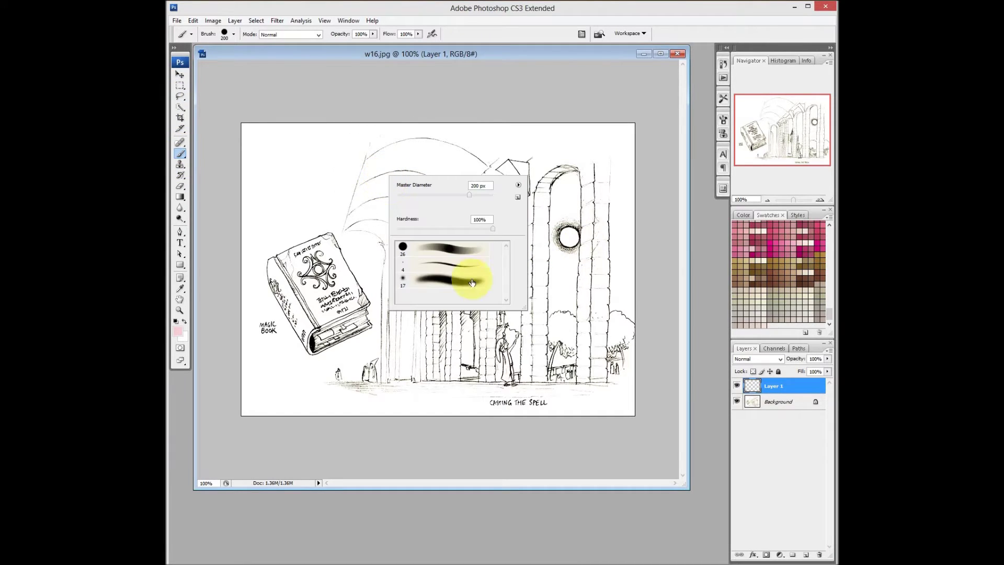
pyautogui.click(448, 265)
pyautogui.click(538, 132)
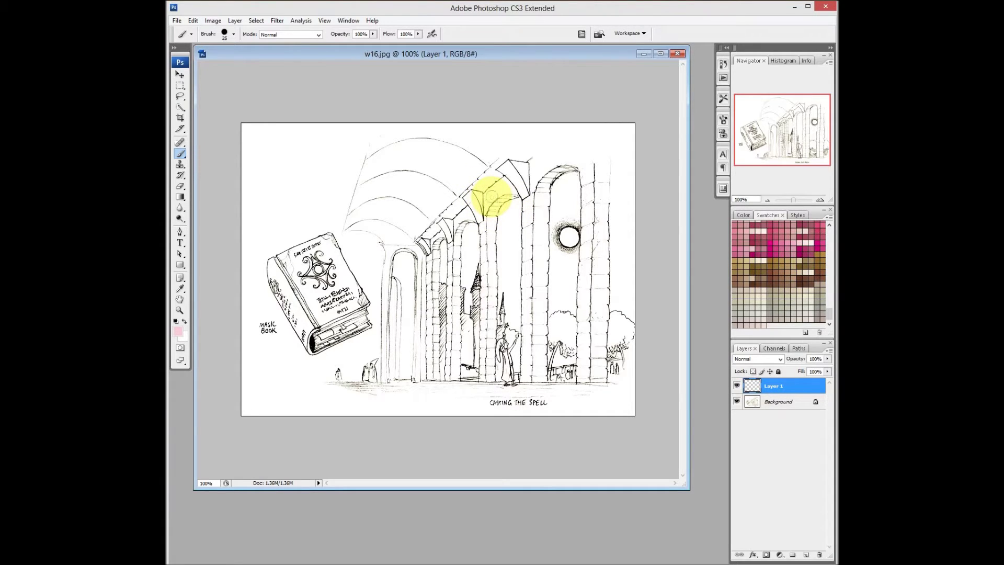
pyautogui.press(']')
pyautogui.press(']')
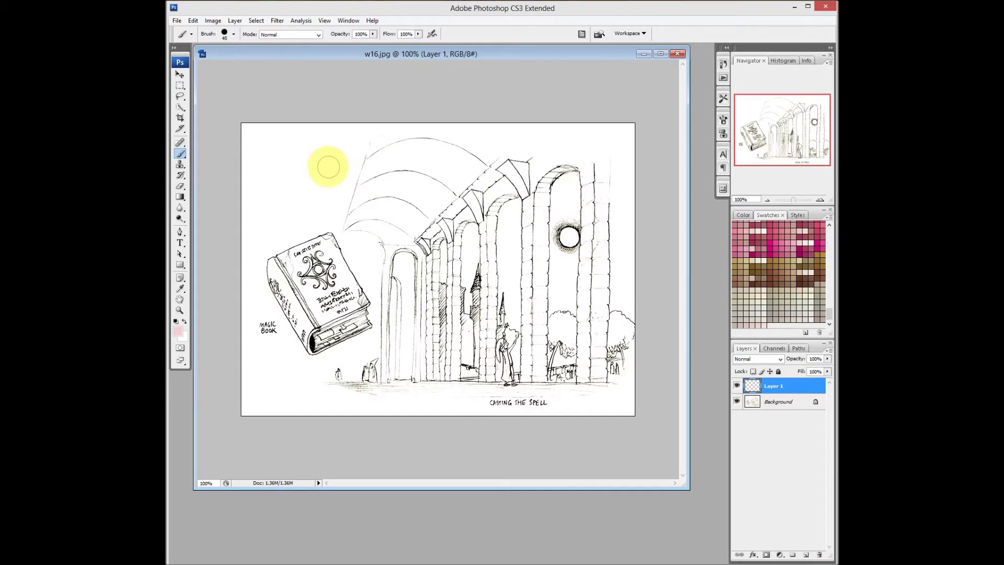
pyautogui.rightClick(327, 167)
pyautogui.press(']')
pyautogui.click(386, 100)
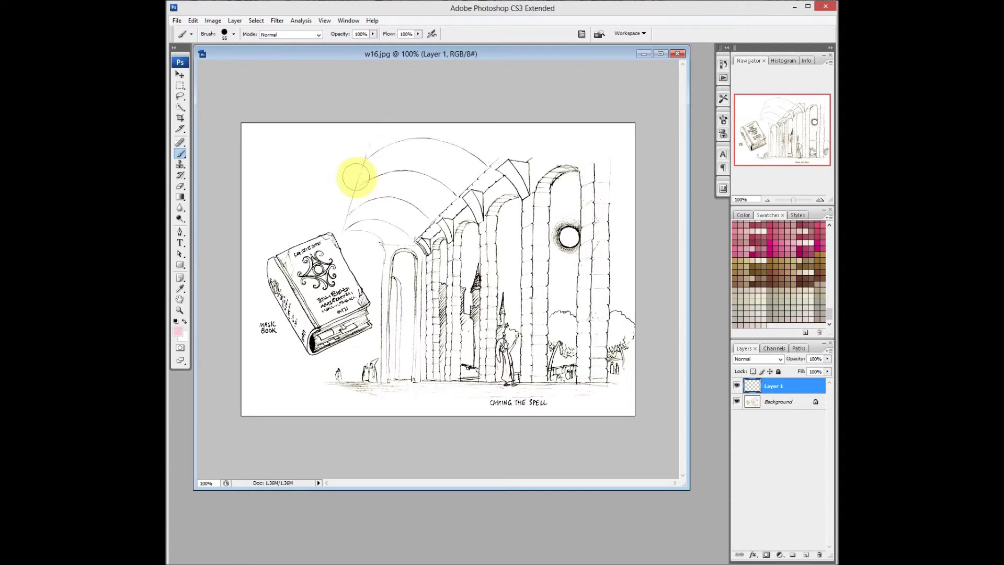
# - Try brush sizes up to 125 px and paint light pink from beside the vault towards the arches on Layer 1
pyautogui.press(']')
pyautogui.press(']')
pyautogui.press(']')
pyautogui.press(']')
pyautogui.press(']')
pyautogui.press(']')
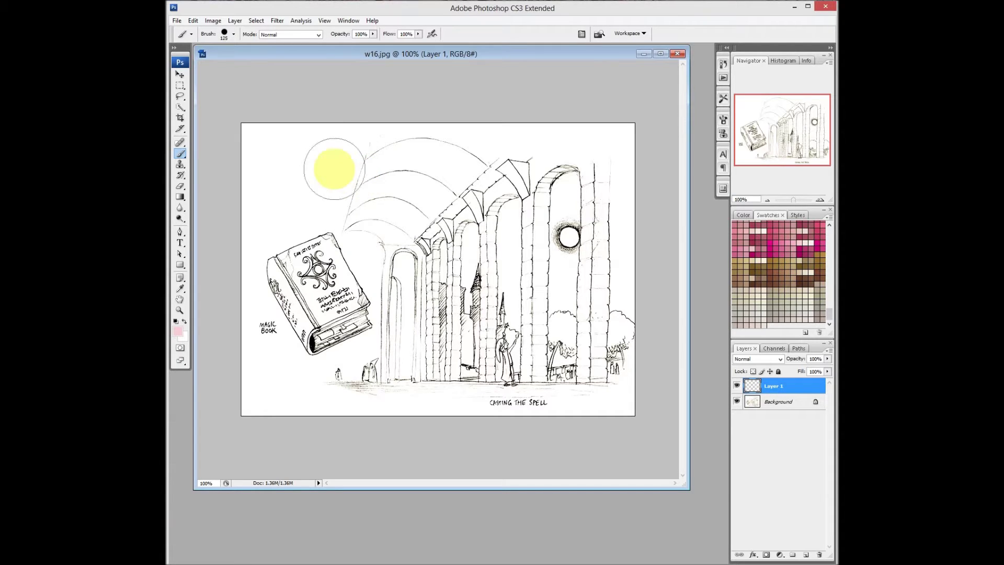
pyautogui.press('[')
pyautogui.press('[')
pyautogui.press('[')
pyautogui.press('[')
pyautogui.press('[')
pyautogui.moveTo(333, 171)
pyautogui.mouseDown()
pyautogui.moveTo(321, 192)
pyautogui.moveTo(350, 190)
pyautogui.moveTo(359, 234)
pyautogui.moveTo(426, 179)
pyautogui.moveTo(391, 210)
pyautogui.moveTo(422, 214)
pyautogui.moveTo(440, 225)
pyautogui.moveTo(417, 237)
pyautogui.moveTo(485, 262)
pyautogui.mouseUp()
# - Vary the brush size up to 300 px, reduce it to 125 px, and paint light pink down over the pillars
pyautogui.press(']')
pyautogui.press(']')
pyautogui.press(']')
pyautogui.press(']')
pyautogui.press(']')
pyautogui.press(']')
pyautogui.press(']')
pyautogui.press(']')
pyautogui.press(']')
pyautogui.press(']')
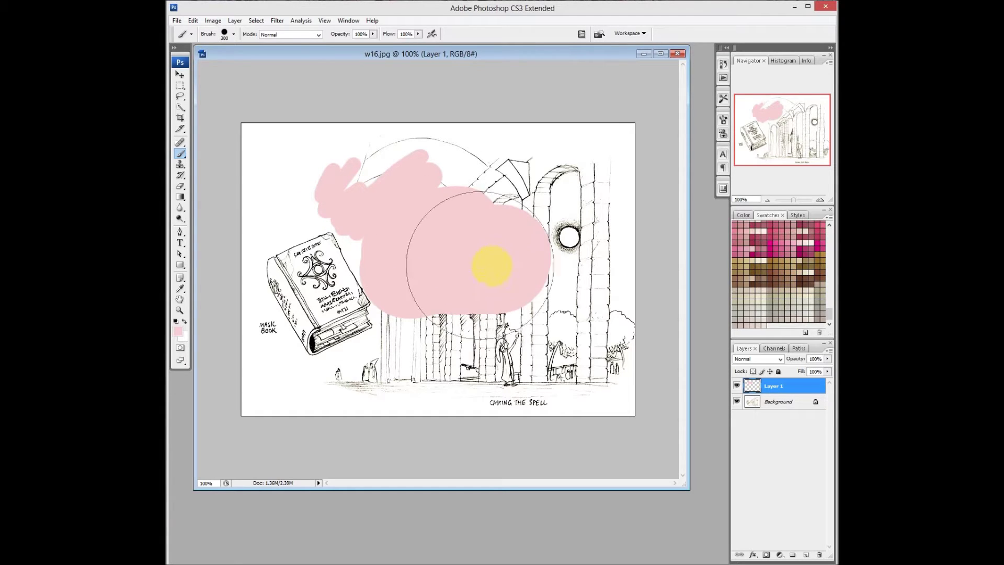
pyautogui.press('[')
pyautogui.press('[')
pyautogui.press('[')
pyautogui.press('[')
pyautogui.press('[')
pyautogui.moveTo(501, 190)
pyautogui.mouseDown()
pyautogui.moveTo(489, 187)
pyautogui.moveTo(504, 176)
pyautogui.moveTo(521, 212)
pyautogui.moveTo(523, 179)
pyautogui.moveTo(520, 359)
pyautogui.mouseUp()
pyautogui.moveTo(488, 301)
pyautogui.mouseDown()
pyautogui.moveTo(485, 379)
pyautogui.moveTo(453, 333)
pyautogui.moveTo(451, 304)
pyautogui.moveTo(452, 378)
pyautogui.moveTo(430, 293)
pyautogui.moveTo(428, 387)
pyautogui.mouseUp()
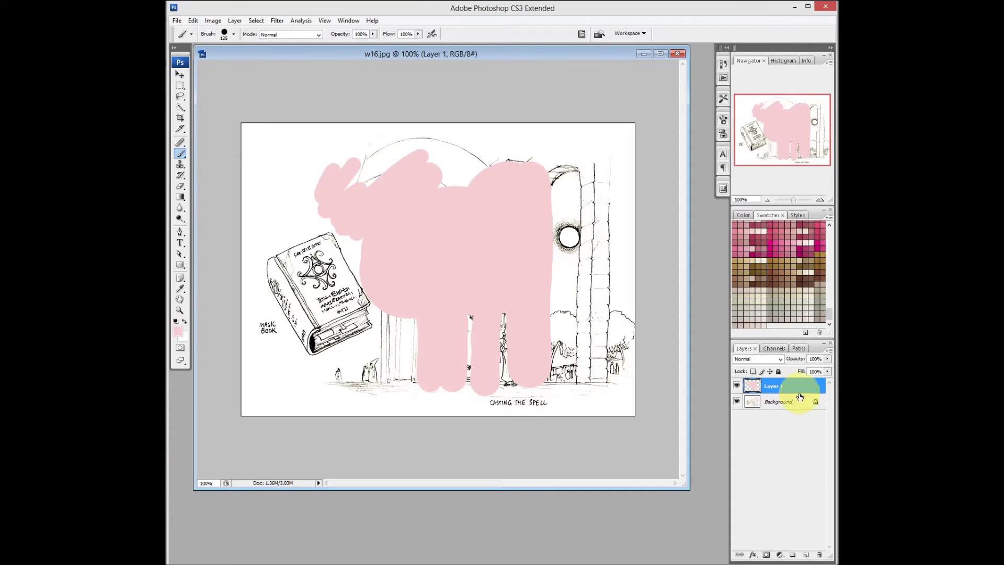
# - Set Layer 1's blend mode to Multiply and extend the light pink over the tallest arch and along the ground
pyautogui.click(782, 360)
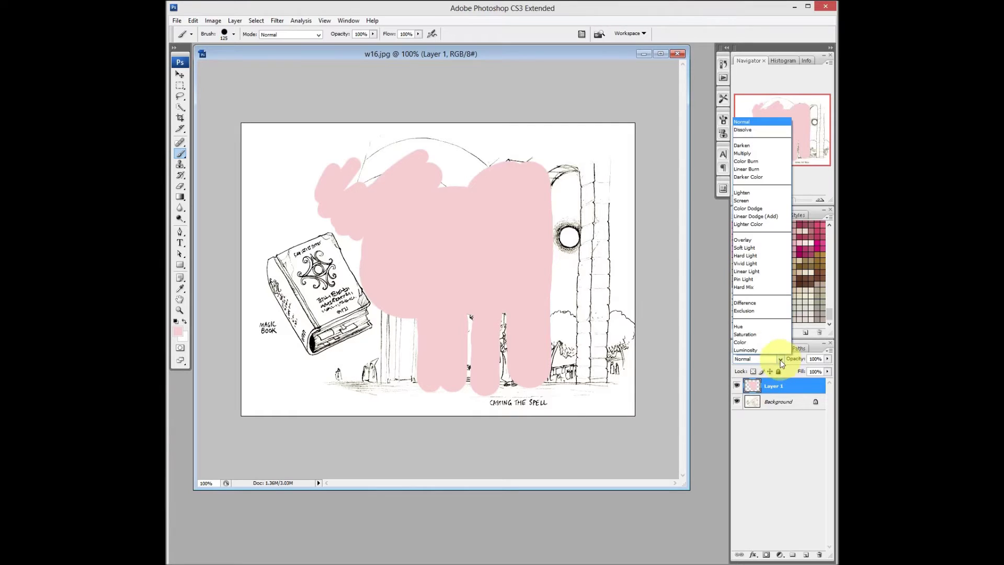
pyautogui.click(750, 158)
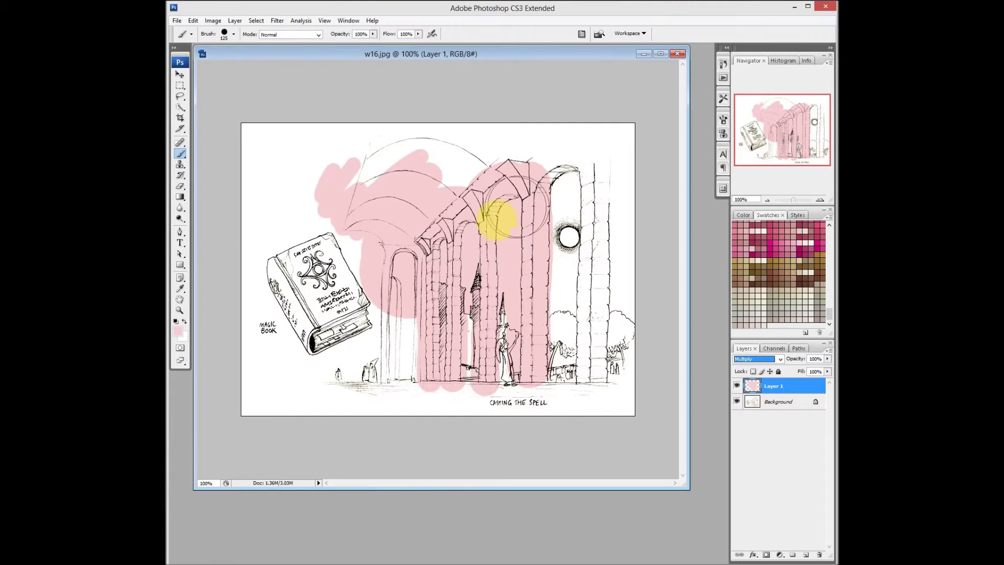
pyautogui.click(544, 167)
pyautogui.moveTo(544, 167)
pyautogui.mouseDown()
pyautogui.moveTo(566, 160)
pyautogui.moveTo(584, 168)
pyautogui.moveTo(582, 153)
pyautogui.moveTo(599, 169)
pyautogui.moveTo(591, 377)
pyautogui.moveTo(583, 386)
pyautogui.moveTo(606, 397)
pyautogui.moveTo(320, 395)
pyautogui.moveTo(651, 412)
pyautogui.moveTo(630, 399)
pyautogui.moveTo(297, 408)
pyautogui.moveTo(329, 399)
pyautogui.mouseUp()
# - Choose light blue as the foreground colour and erase the pink spilling into the top of the tallest arch's opening on Layer 1
pyautogui.click(816, 264)
pyautogui.moveTo(832, 316); pyautogui.dragTo(829, 276)
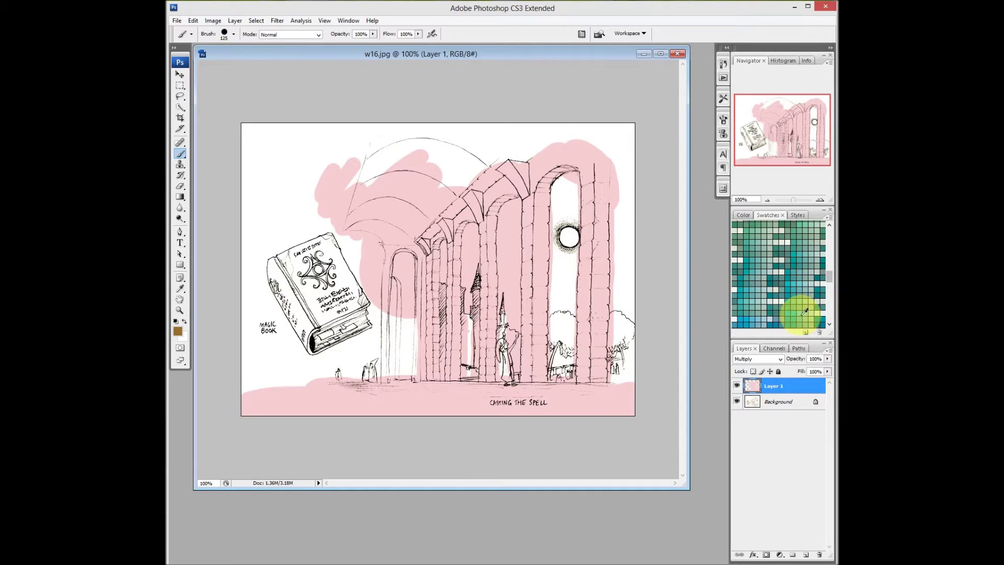
pyautogui.click(796, 315)
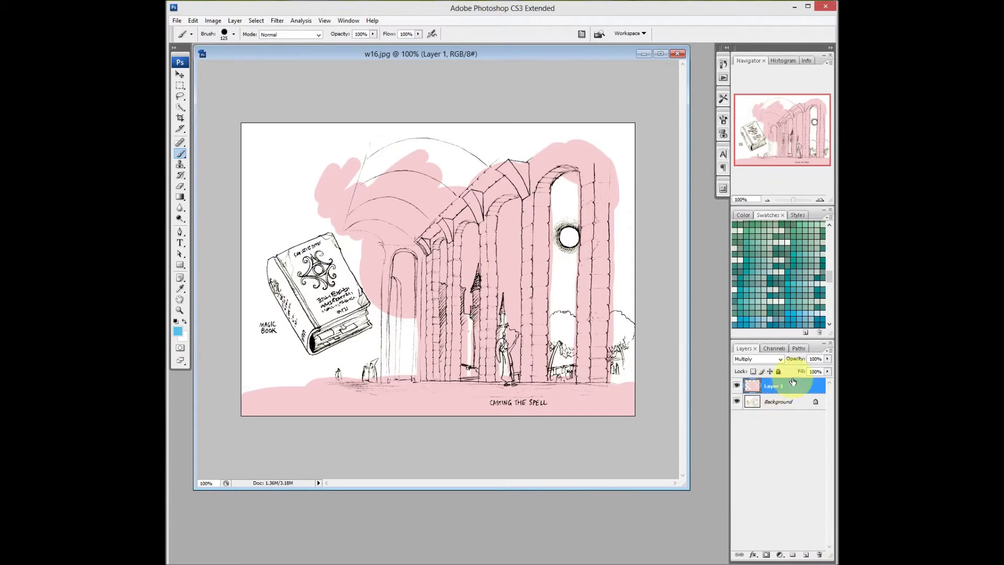
pyautogui.press('e')
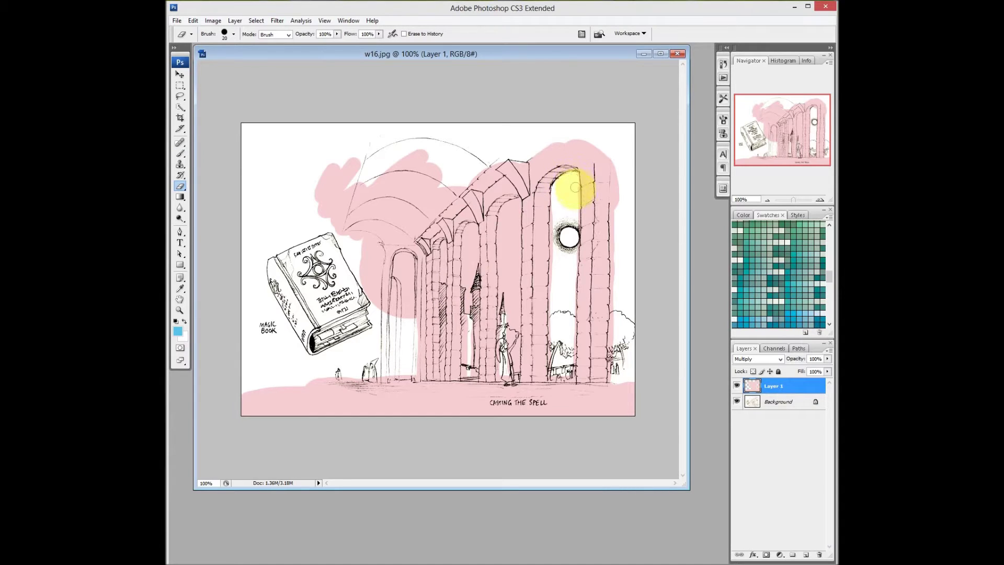
pyautogui.moveTo(575, 184)
pyautogui.mouseDown()
pyautogui.moveTo(570, 233)
pyautogui.moveTo(556, 195)
pyautogui.mouseUp()
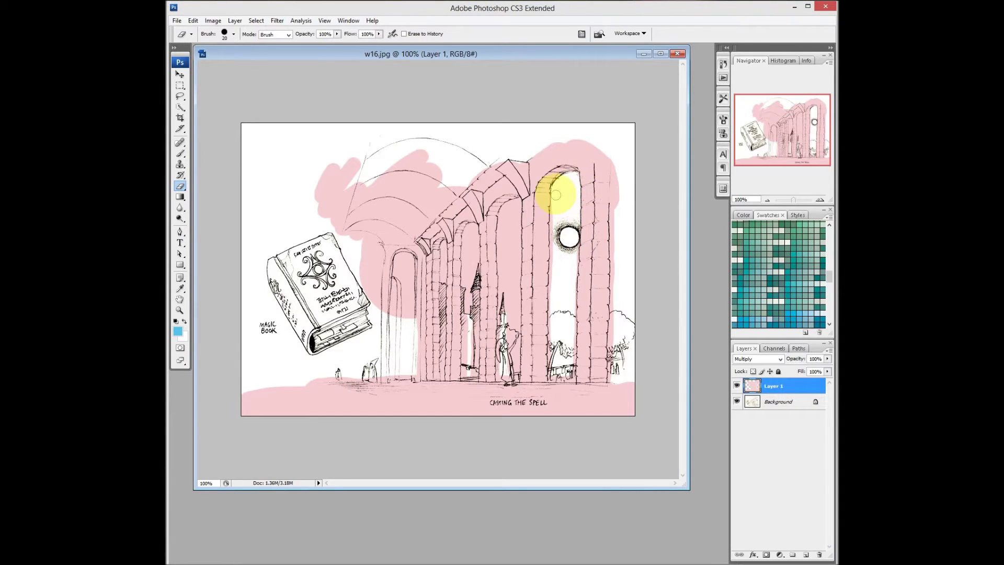
# - Add a new layer above Layer 1 and choose teal as the brush colour
pyautogui.press('ctrl')
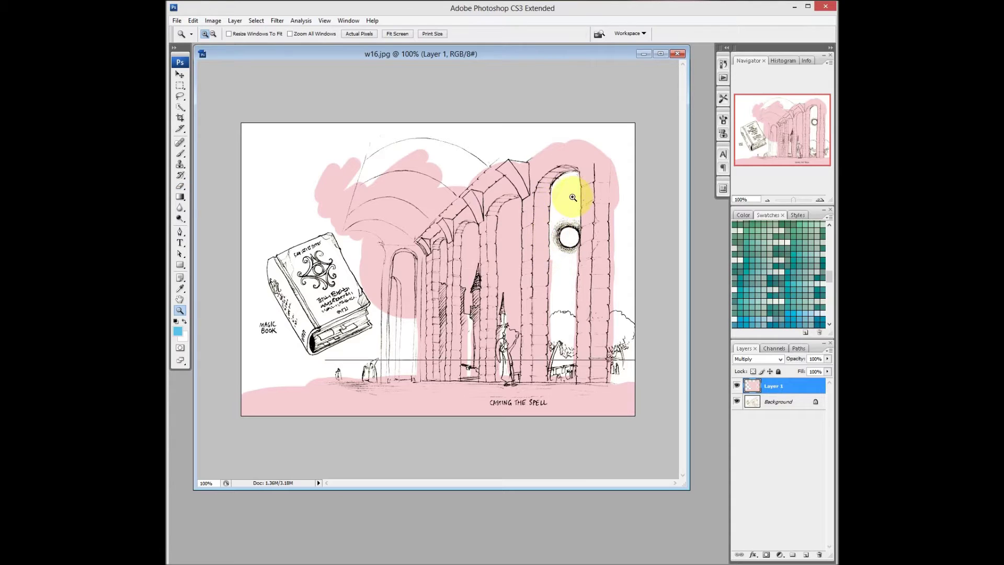
pyautogui.keyDown('ctrl'); pyautogui.click(562, 191); pyautogui.keyUp('ctrl')
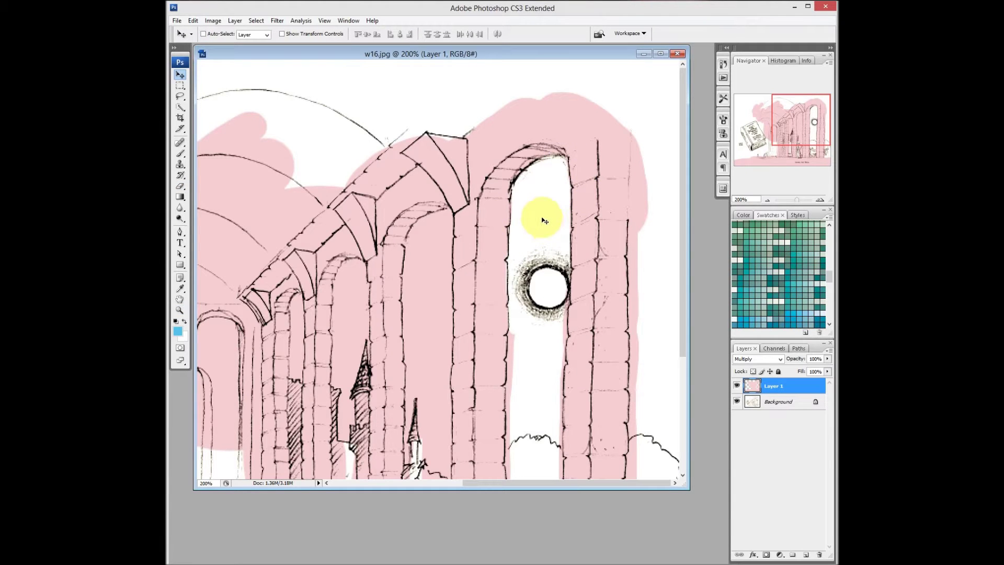
pyautogui.press('b')
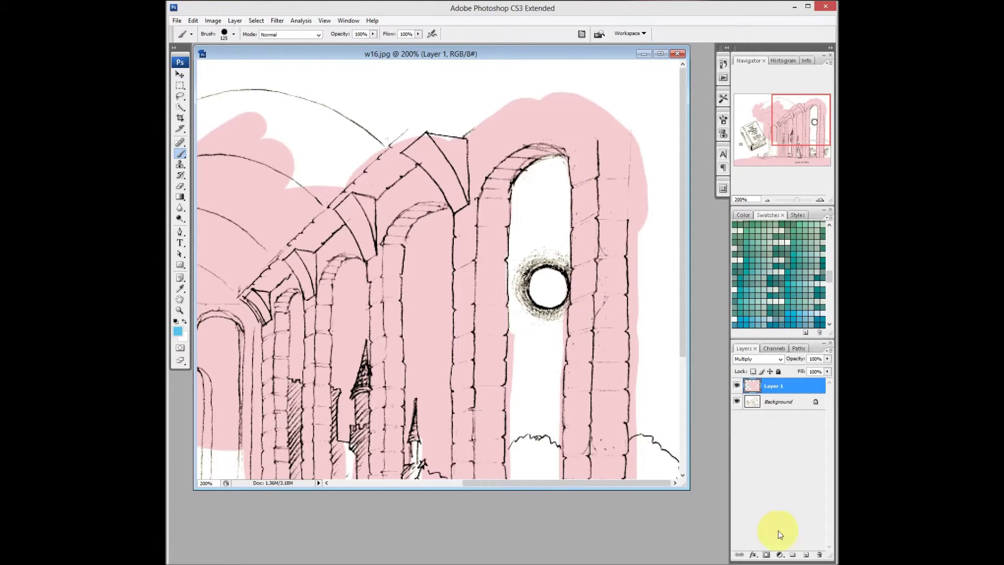
pyautogui.click(807, 556)
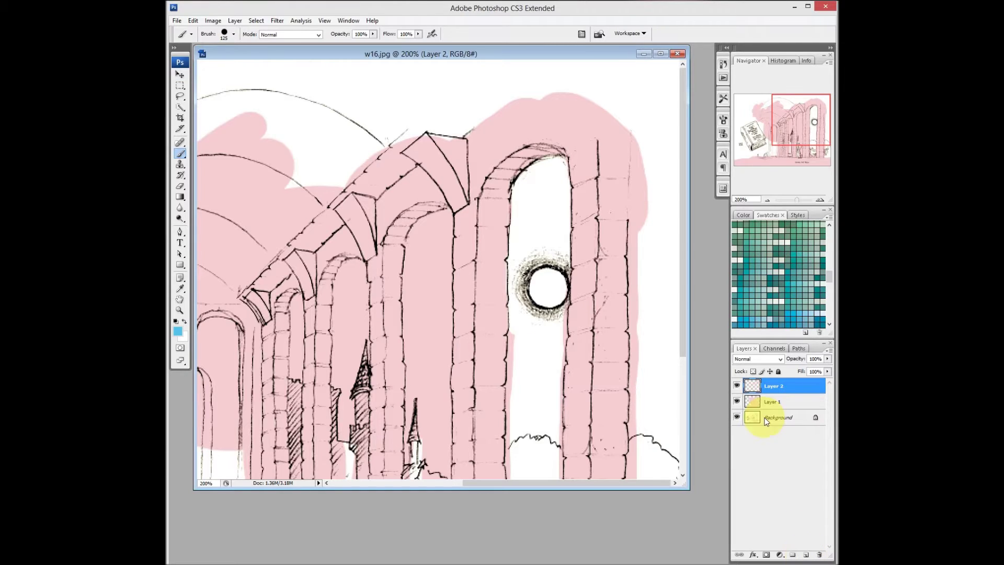
pyautogui.click(774, 280)
# - Paint teal along the tallest arch's curve with a 40 px brush on Layer 2 and set the layer's blend mode to Multiply
pyautogui.press('[')
pyautogui.press('[')
pyautogui.press('[')
pyautogui.press('[')
pyautogui.press('[')
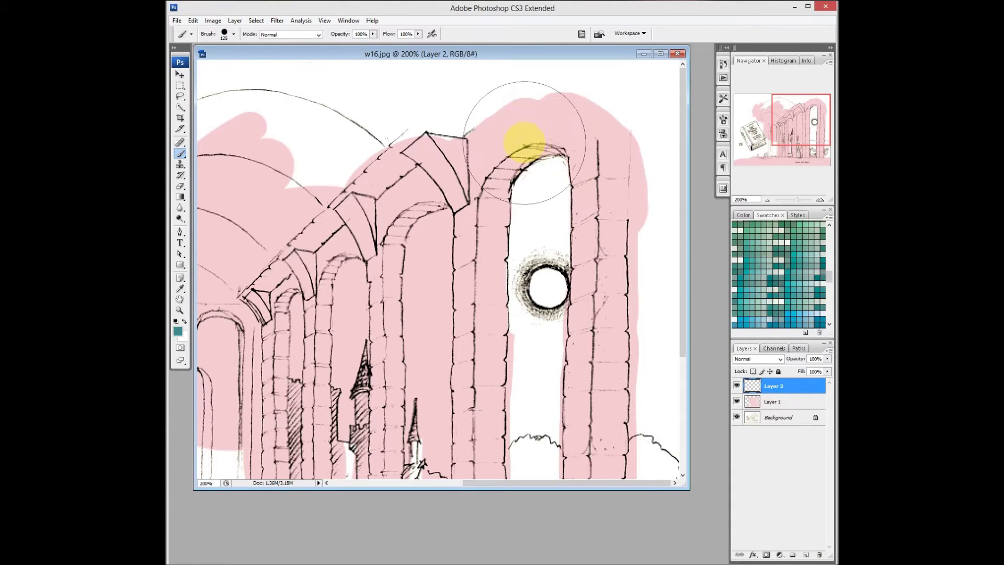
pyautogui.press('[')
pyautogui.press('[')
pyautogui.moveTo(554, 155)
pyautogui.mouseDown()
pyautogui.moveTo(522, 155)
pyautogui.moveTo(496, 180)
pyautogui.moveTo(494, 241)
pyautogui.mouseUp()
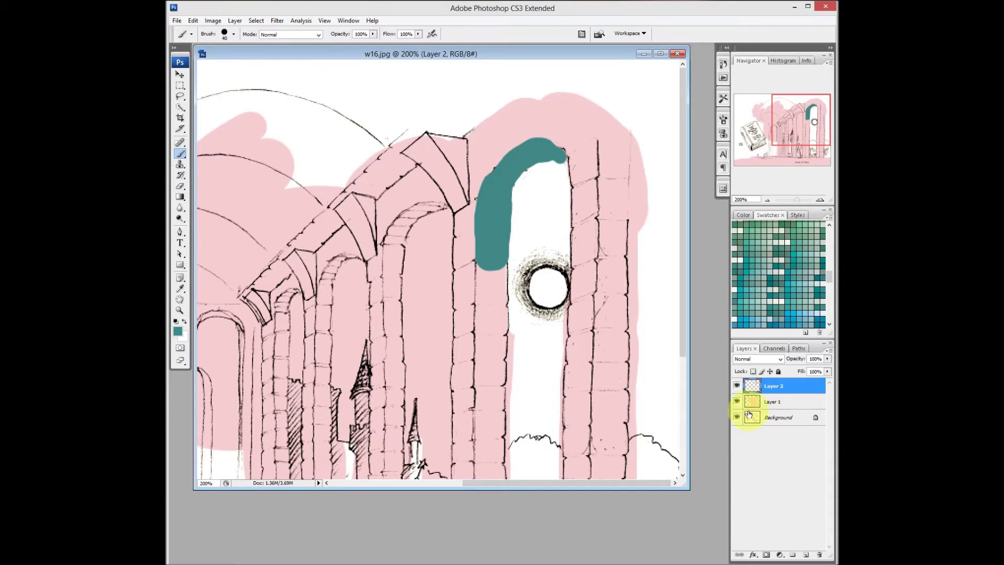
pyautogui.click(780, 360)
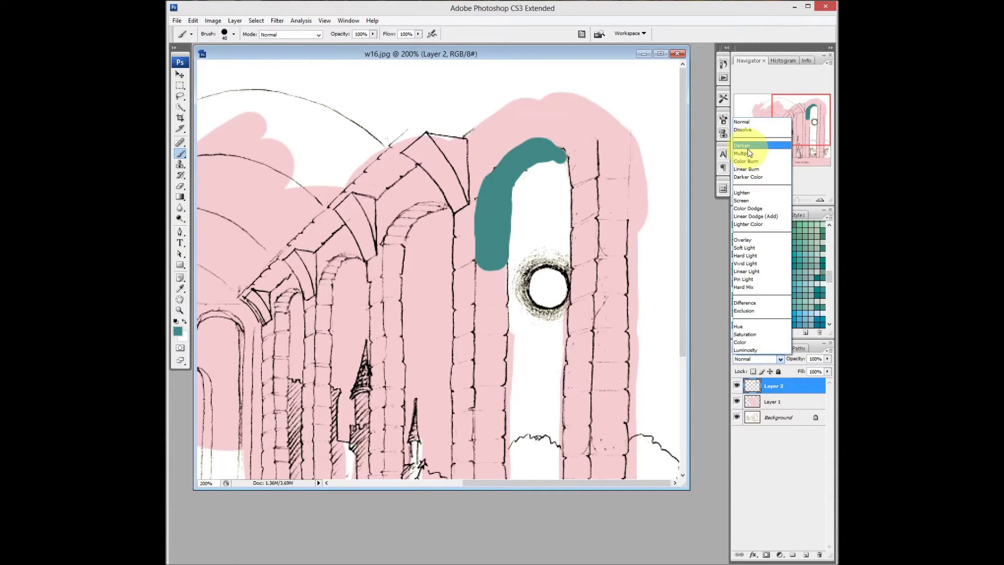
pyautogui.click(750, 153)
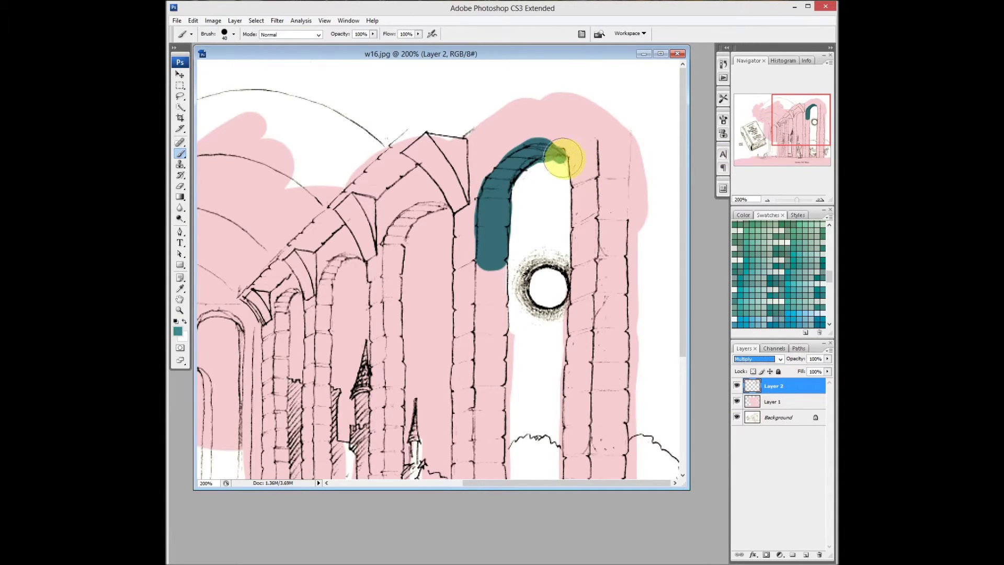
# - Enlarge the brush to 125 px and paint teal broadly across the arches, pillars and round orb on Layer 2
pyautogui.press(']')
pyautogui.press(']')
pyautogui.press(']')
pyautogui.press(']')
pyautogui.press(']')
pyautogui.press(']')
pyautogui.press(']')
pyautogui.moveTo(604, 132)
pyautogui.mouseDown()
pyautogui.moveTo(364, 307)
pyautogui.moveTo(565, 214)
pyautogui.moveTo(618, 207)
pyautogui.moveTo(495, 292)
pyautogui.moveTo(640, 262)
pyautogui.moveTo(457, 341)
pyautogui.moveTo(637, 318)
pyautogui.mouseUp()
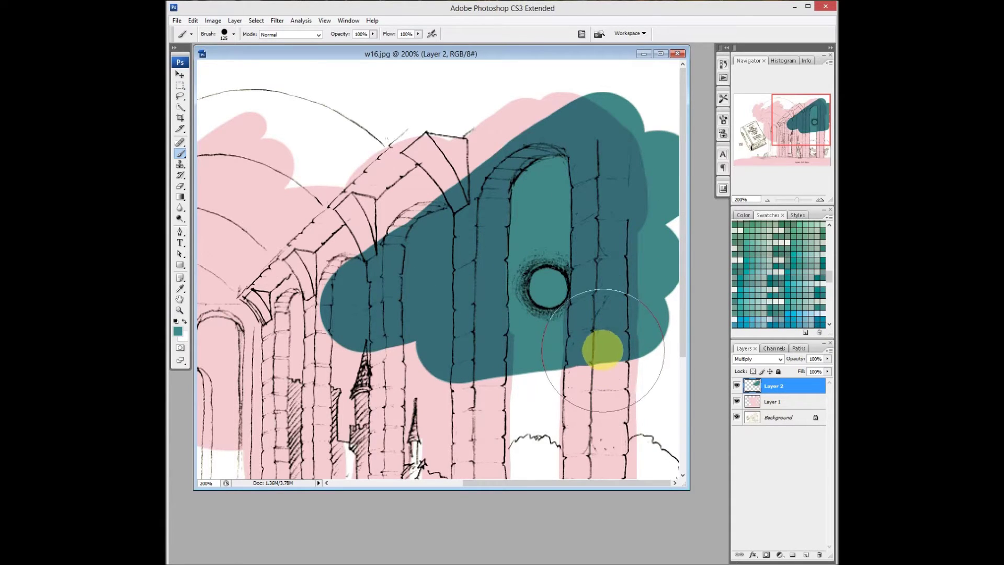
# - Reduce the brush size to 25 px
pyautogui.press('[')
pyautogui.press('[')
pyautogui.press('[')
pyautogui.press('[')
pyautogui.press('[')
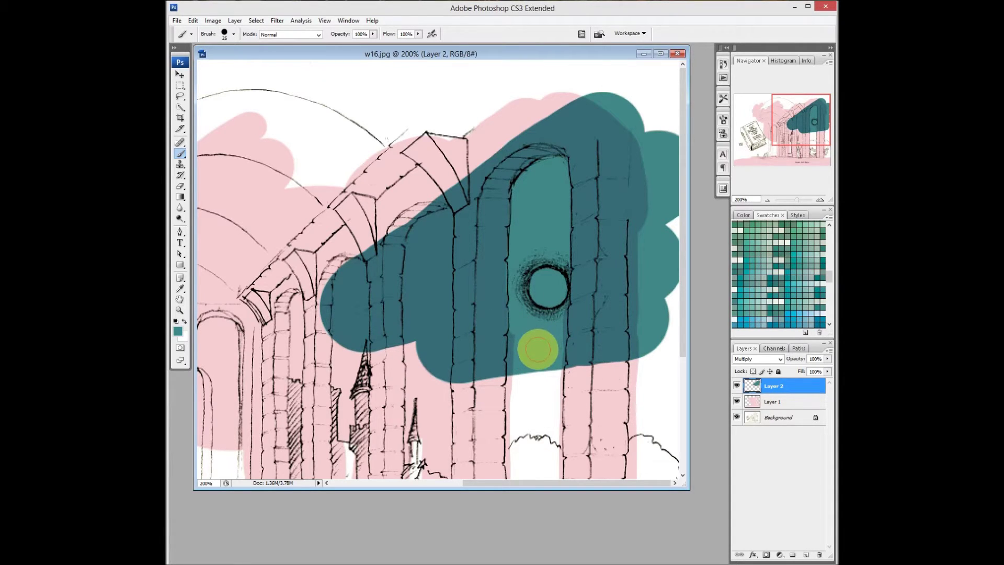
# - Go through the line-art Background and the two colour layers, selecting them singly and Layers 1 and 2 together, ending on Layer 2
pyautogui.click(774, 417)
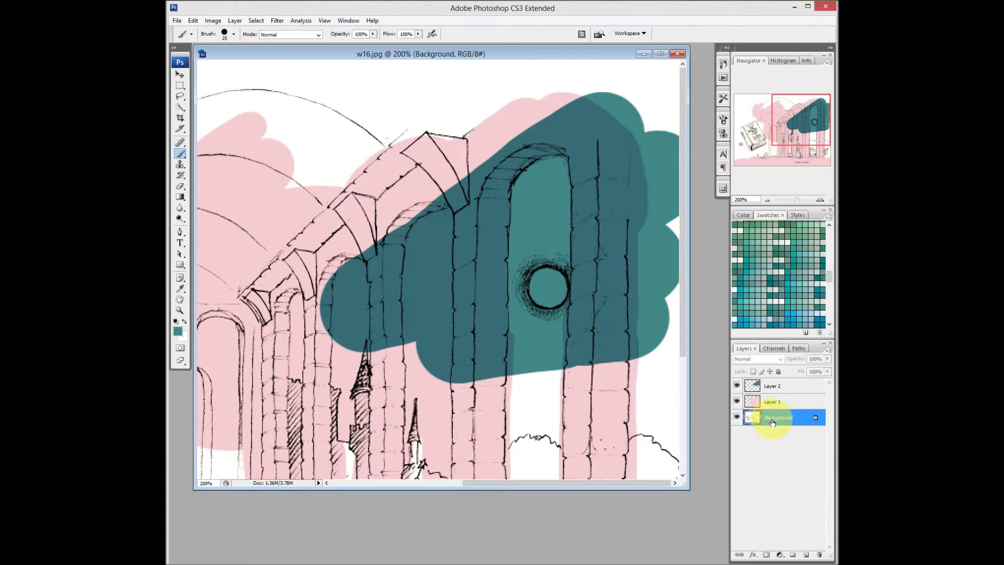
pyautogui.click(768, 387)
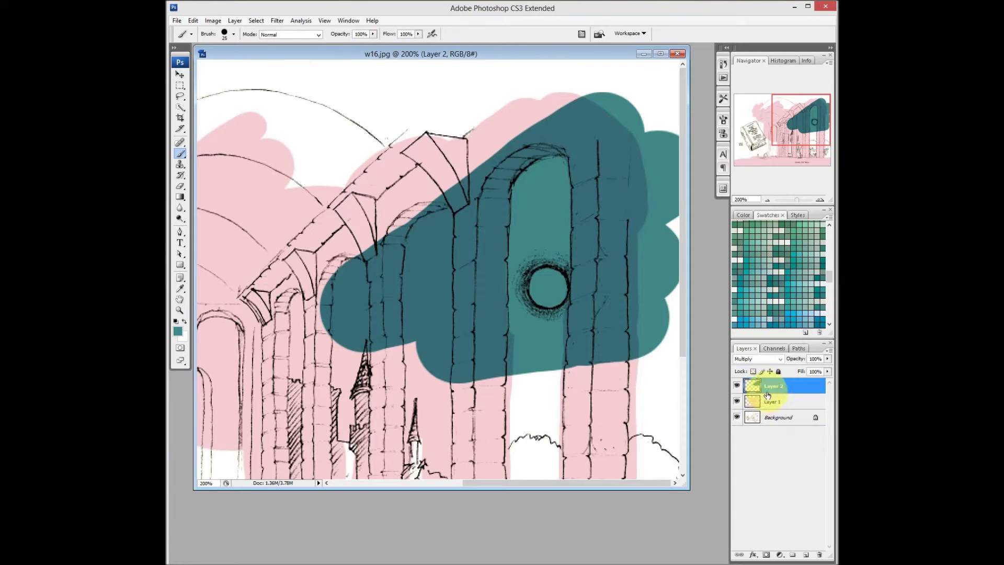
pyautogui.keyDown('shift'); pyautogui.click(767, 403); pyautogui.keyUp('shift')
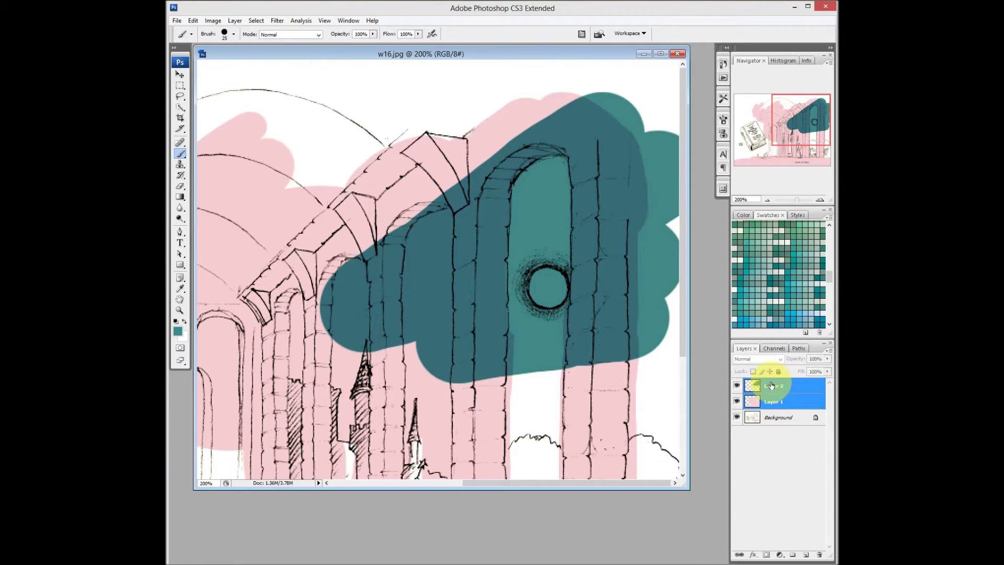
pyautogui.click(774, 403)
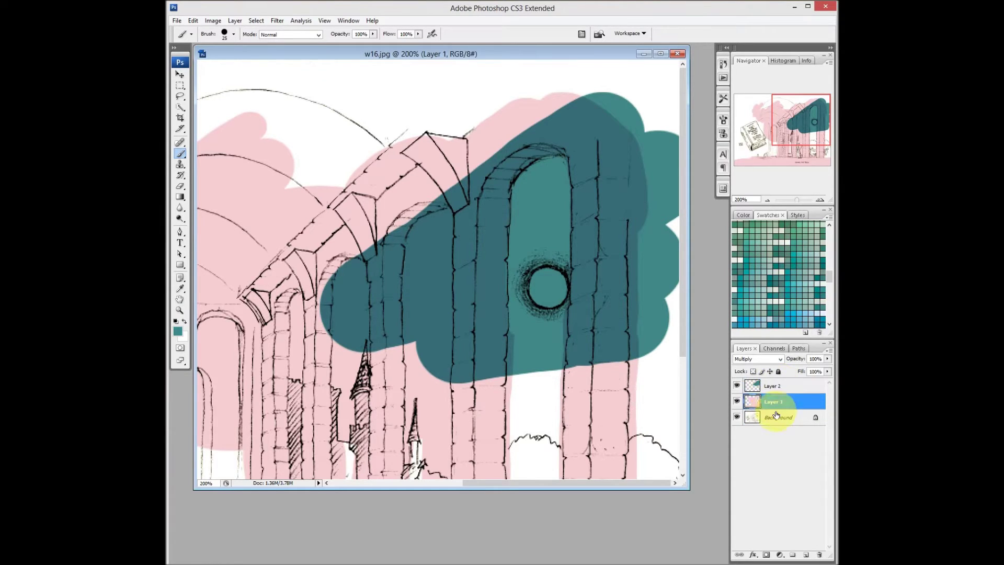
pyautogui.click(766, 419)
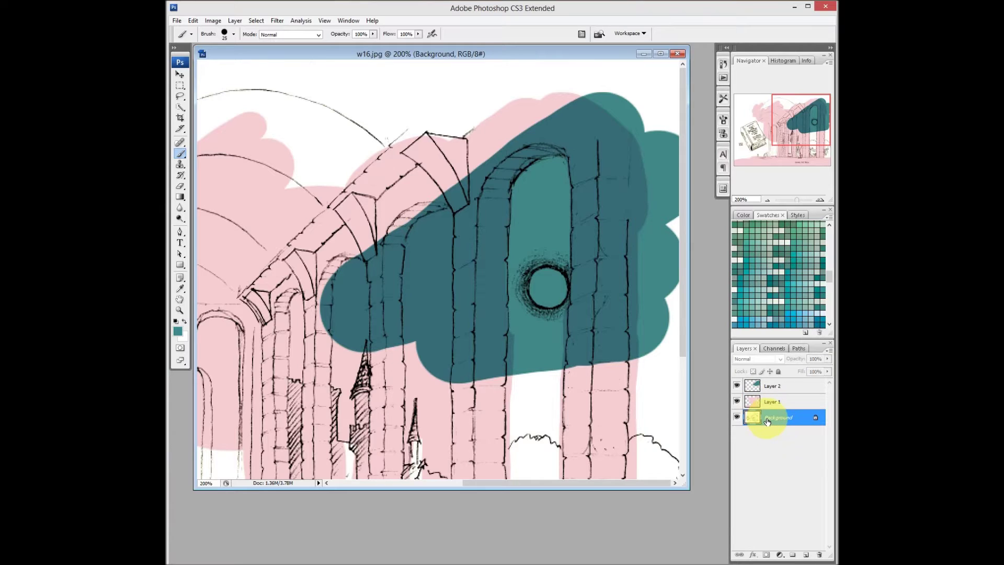
pyautogui.click(773, 386)
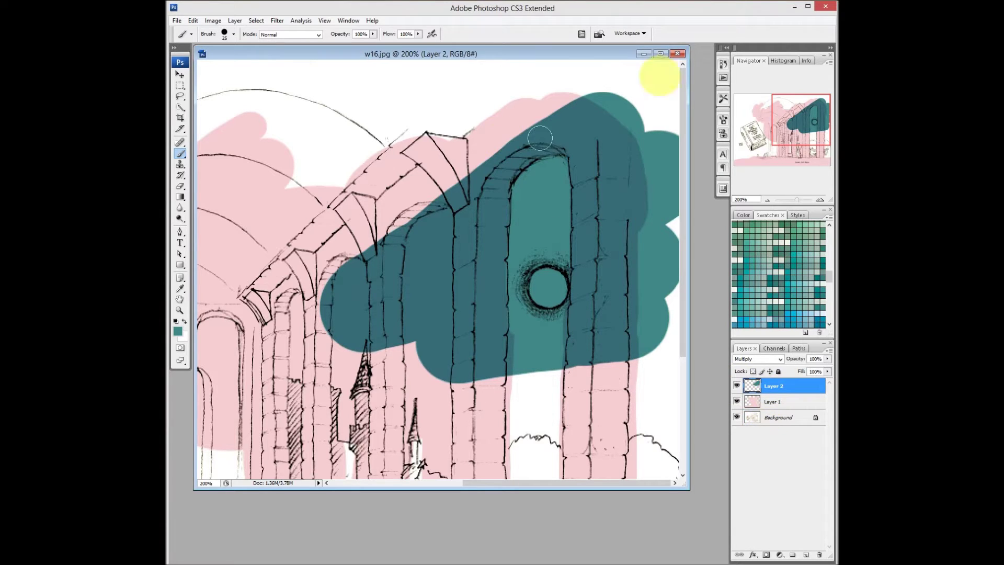
# - Close w16.jpg without saving its changes and open w15.jpg
pyautogui.click(678, 54)
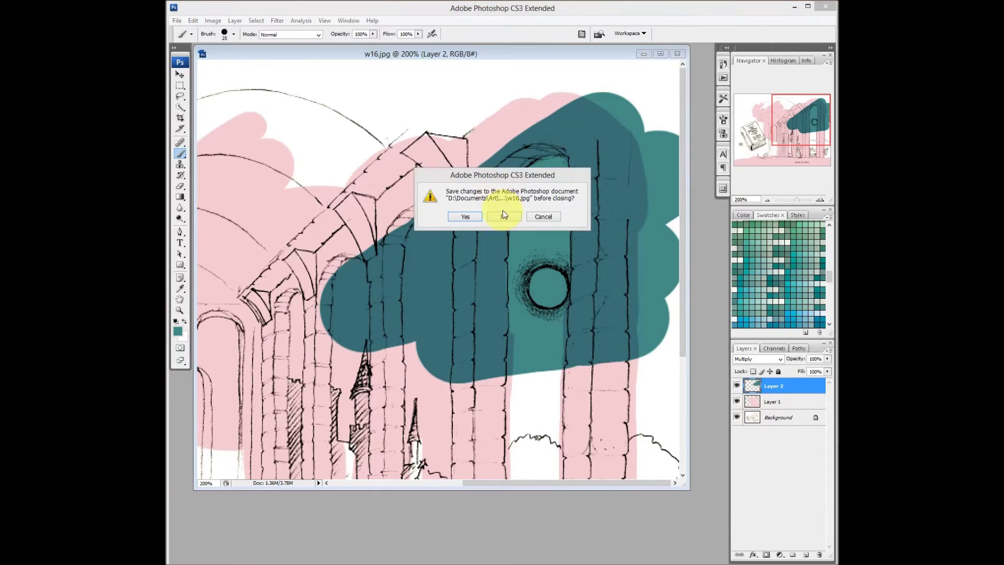
pyautogui.click(505, 217)
pyautogui.click(176, 21)
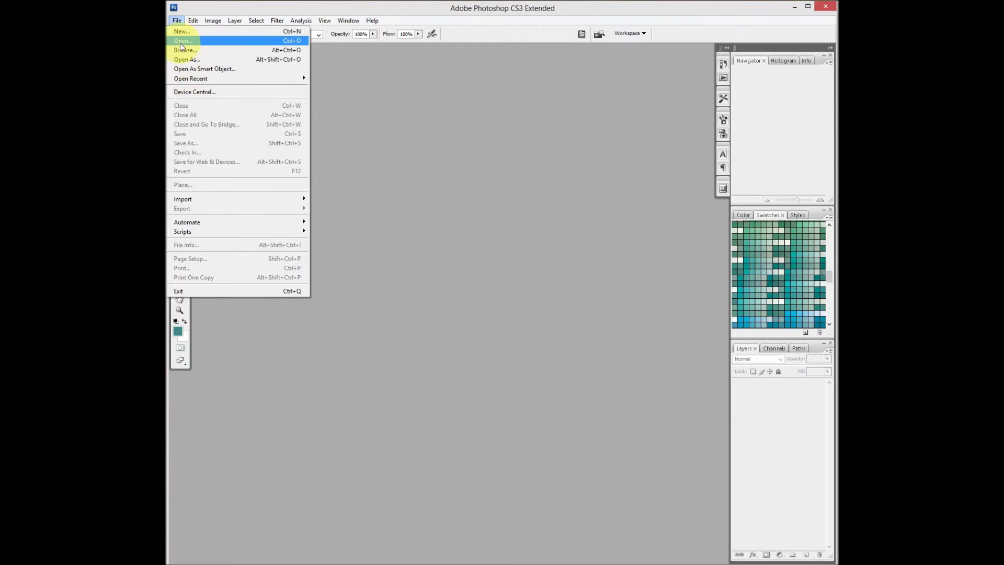
pyautogui.click(183, 41)
pyautogui.click(344, 134)
pyautogui.doubleClick(344, 138)
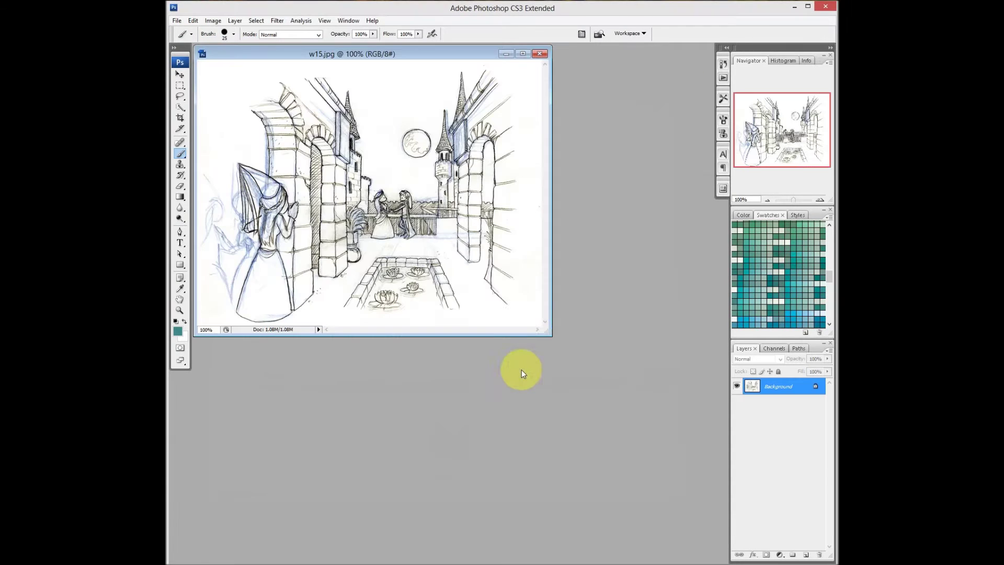
# - Enlarge the w15.jpg window and view the lady beside the stone arch at 200%
pyautogui.moveTo(549, 333); pyautogui.dragTo(704, 531)
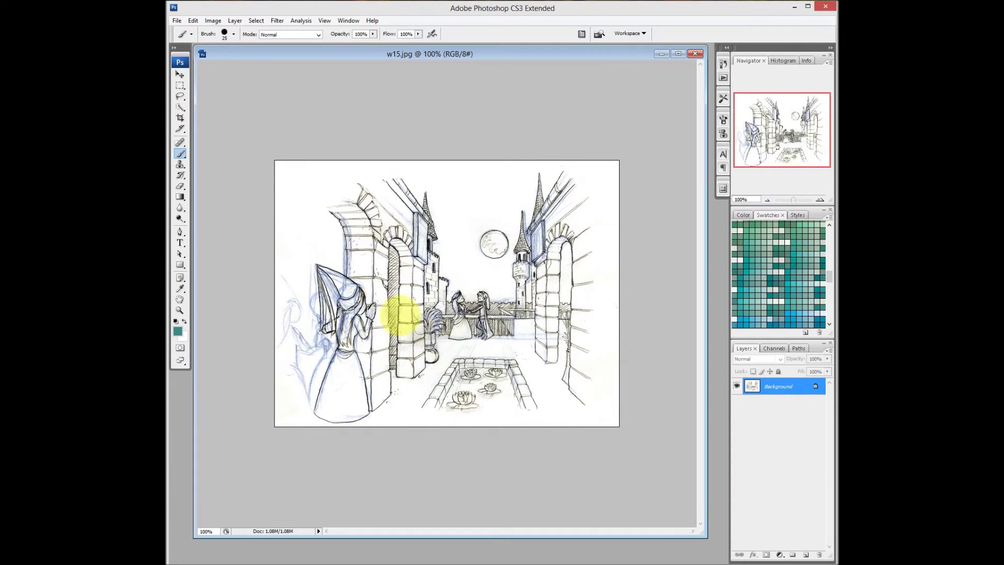
pyautogui.press('z')
pyautogui.click(340, 337)
pyautogui.press('v')
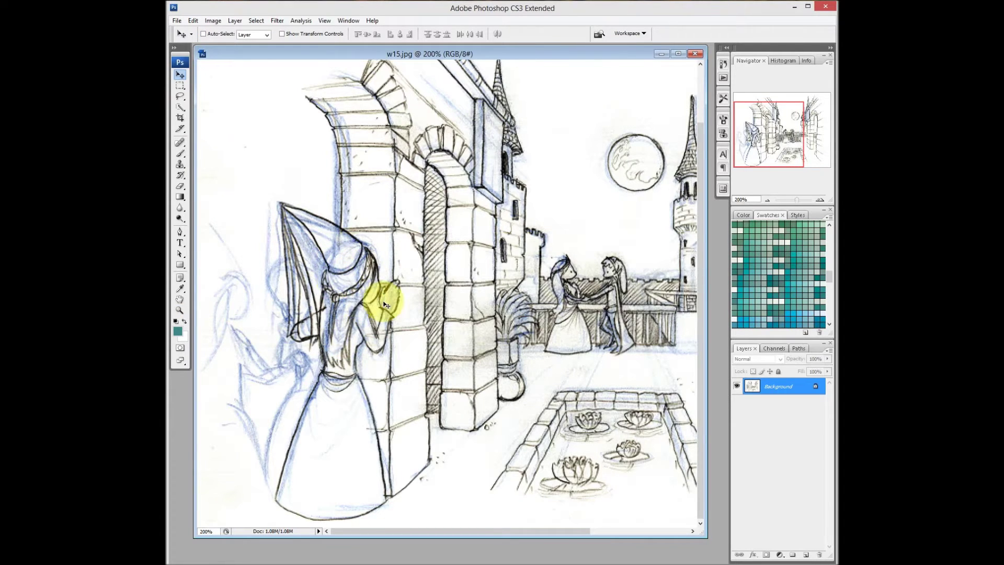
pyautogui.moveTo(717, 178); pyautogui.dragTo(589, 239)
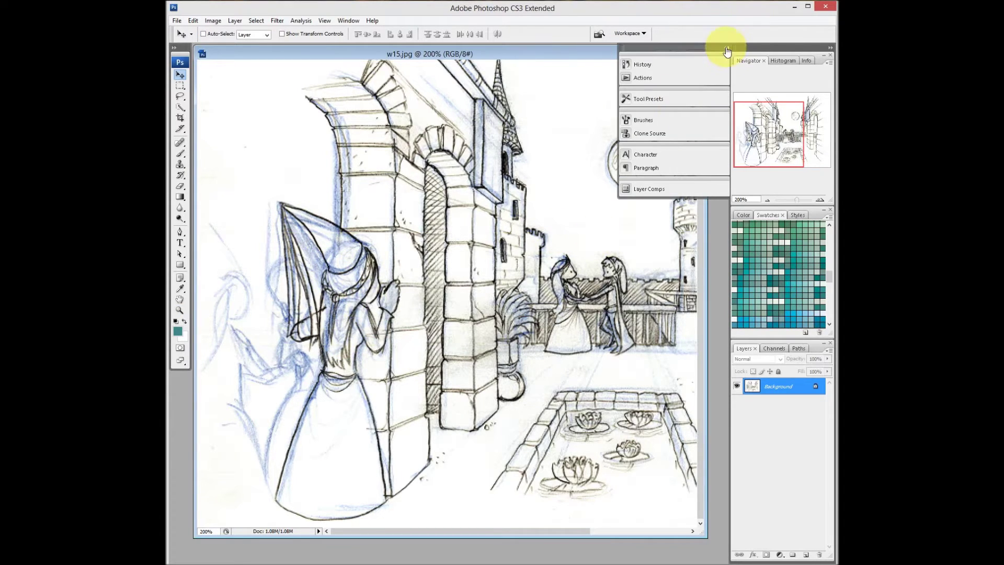
pyautogui.click(726, 47)
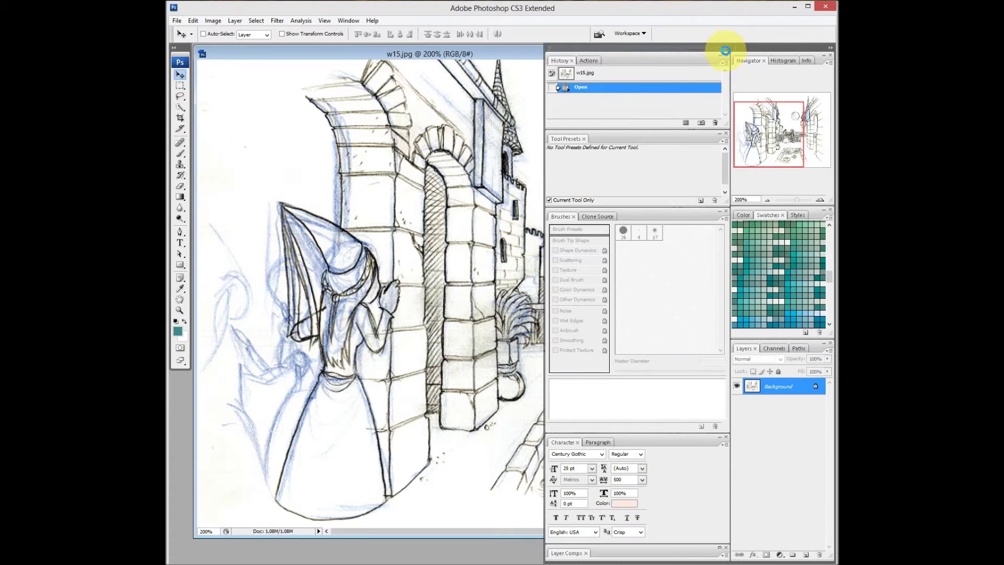
pyautogui.click(726, 47)
pyautogui.moveTo(619, 87); pyautogui.dragTo(746, 83)
# - Examine the blue construction lines and dark pencil lines across the courtyard sketch, from the lady to the couple and towers
pyautogui.moveTo(625, 238)
pyautogui.mouseDown()
pyautogui.moveTo(512, 308)
pyautogui.moveTo(466, 309)
pyautogui.moveTo(477, 307)
pyautogui.moveTo(488, 240)
pyautogui.moveTo(453, 264)
pyautogui.mouseUp()
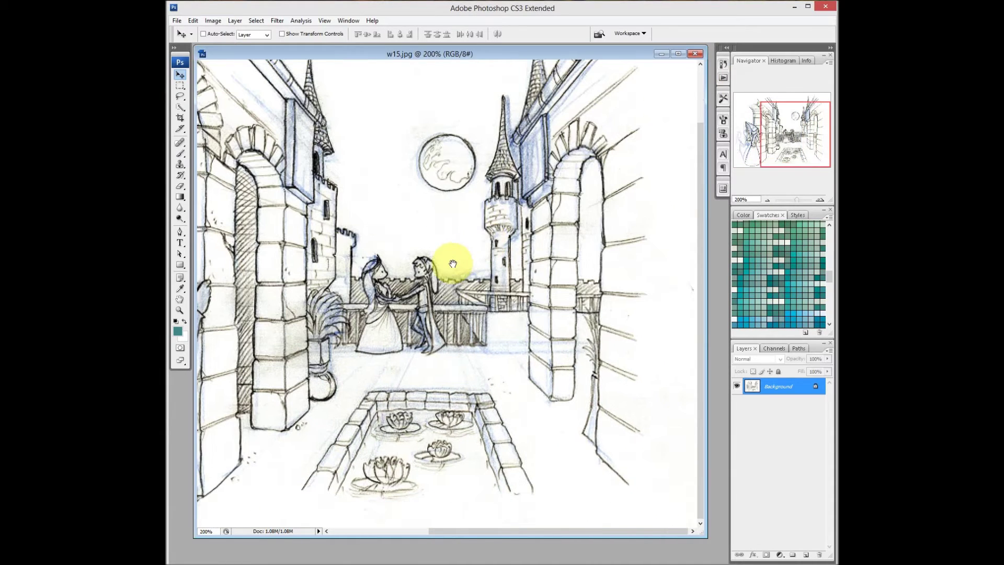
pyautogui.moveTo(381, 291); pyautogui.dragTo(473, 321)
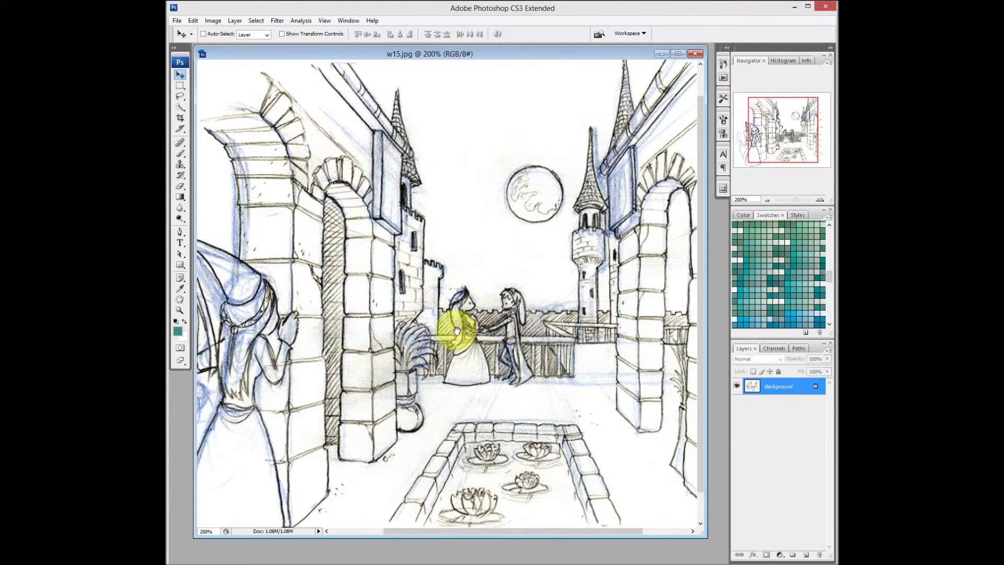
pyautogui.moveTo(341, 319); pyautogui.dragTo(430, 334)
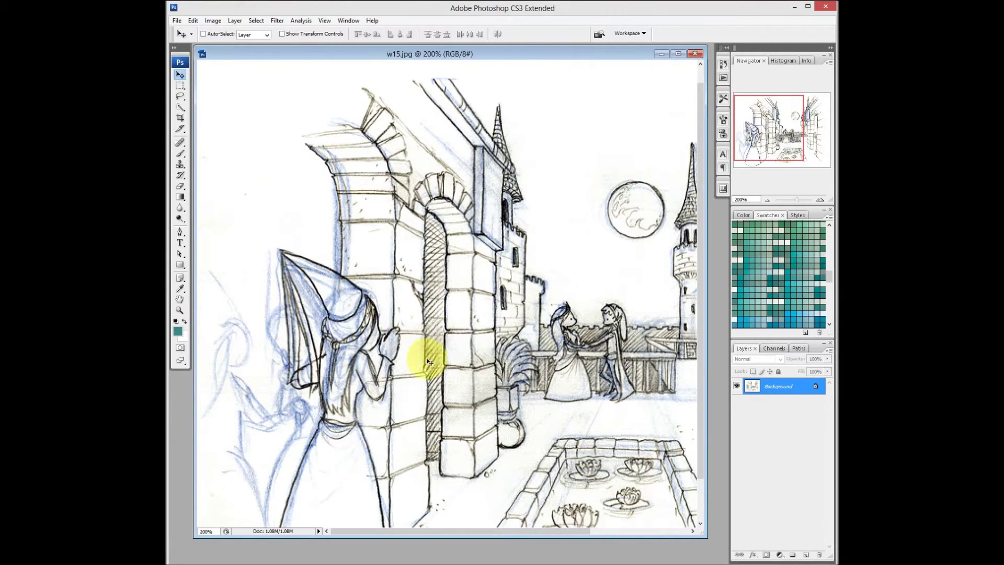
pyautogui.moveTo(415, 352)
pyautogui.mouseDown()
pyautogui.moveTo(451, 329)
pyautogui.moveTo(456, 285)
pyautogui.moveTo(474, 287)
pyautogui.mouseUp()
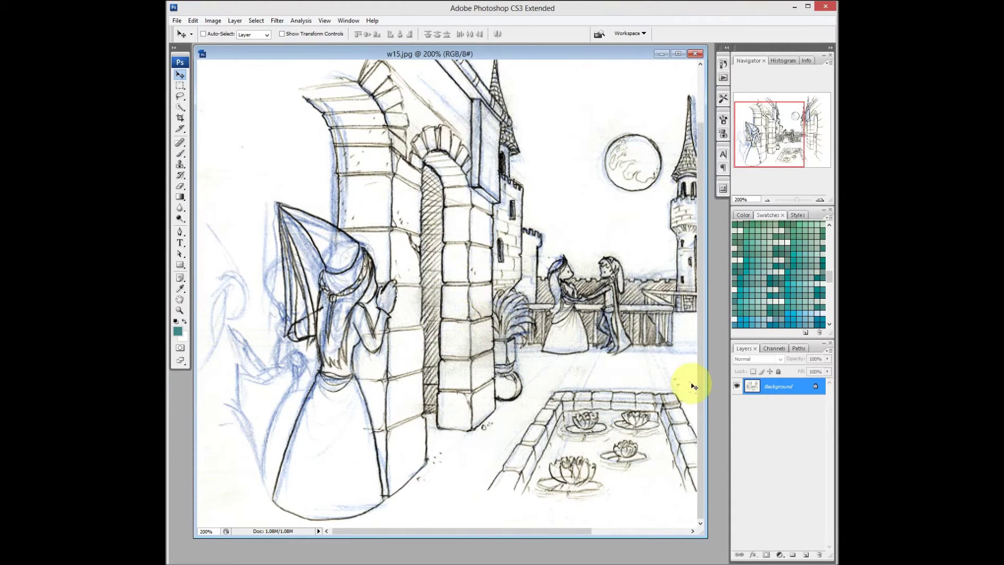
# - Isolate the Blue channel of w15.jpg and examine the courtyard line art in it, from the lady to the towers
pyautogui.click(771, 350)
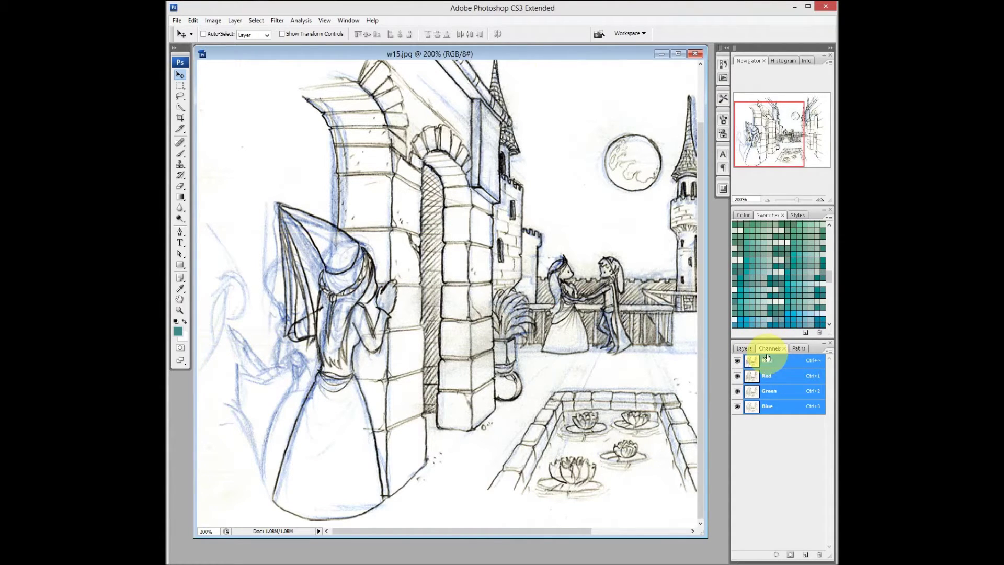
pyautogui.click(348, 20)
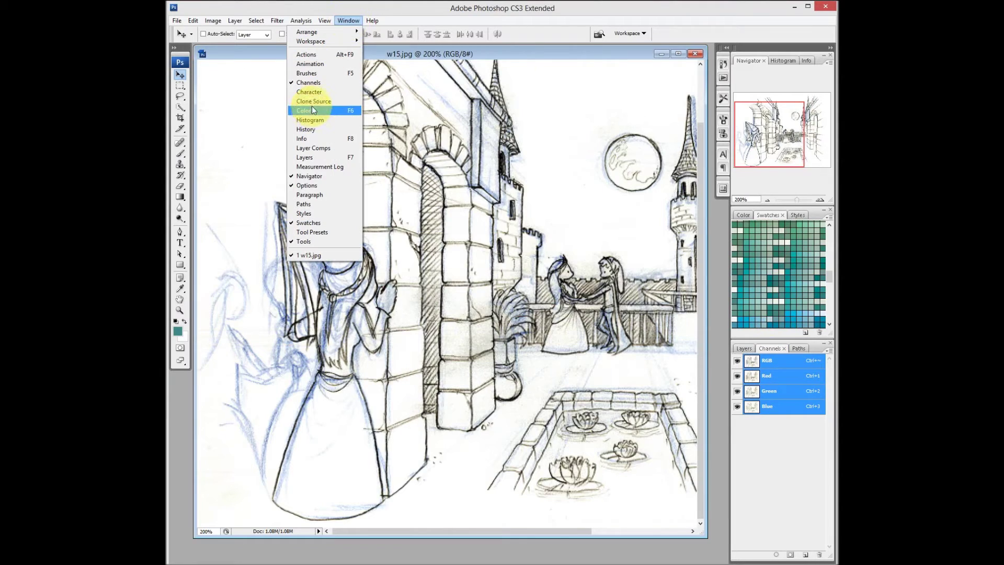
pyautogui.click(767, 353)
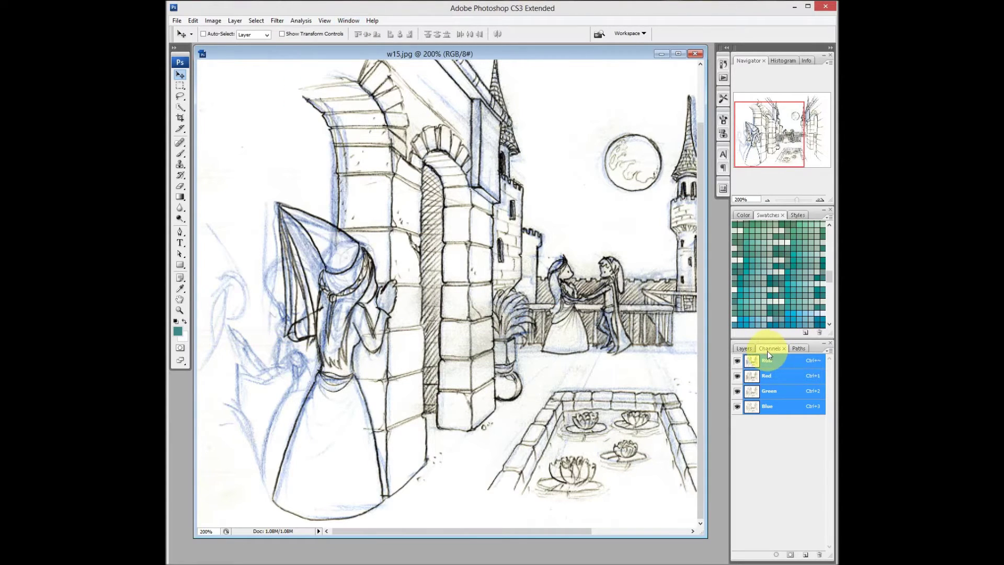
pyautogui.click(772, 408)
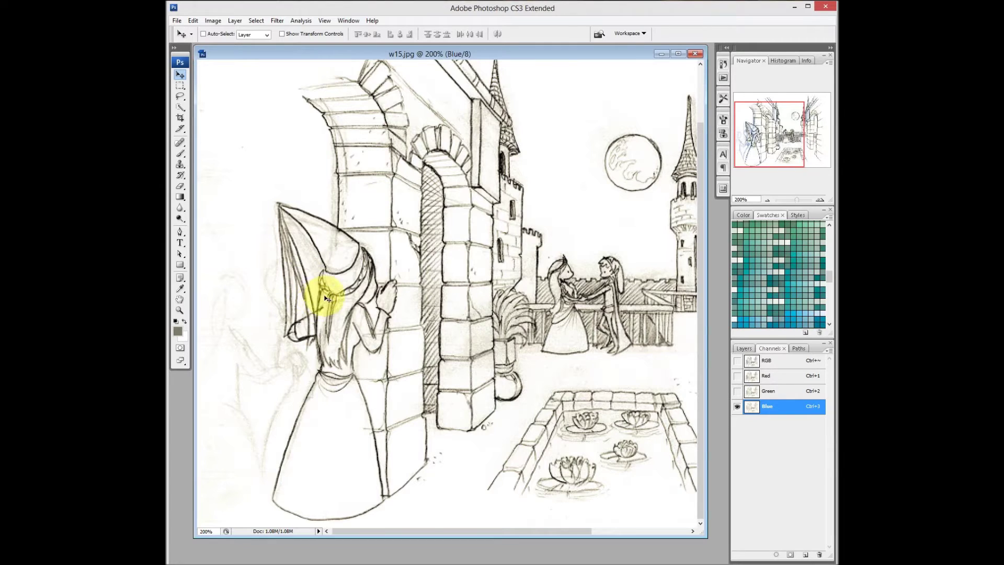
pyautogui.moveTo(504, 168); pyautogui.dragTo(415, 231)
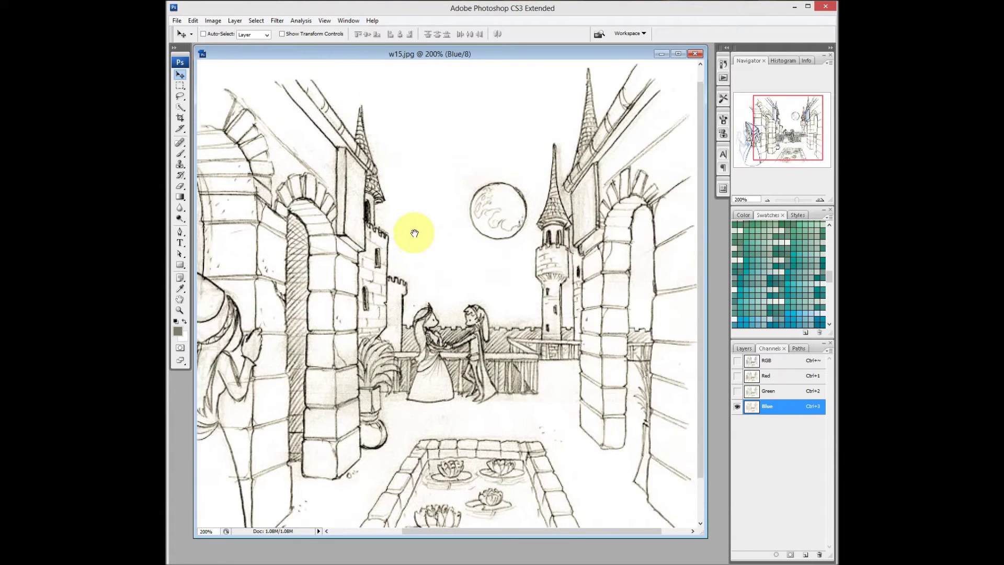
pyautogui.moveTo(542, 229); pyautogui.dragTo(567, 146)
pyautogui.moveTo(533, 180); pyautogui.dragTo(569, 281)
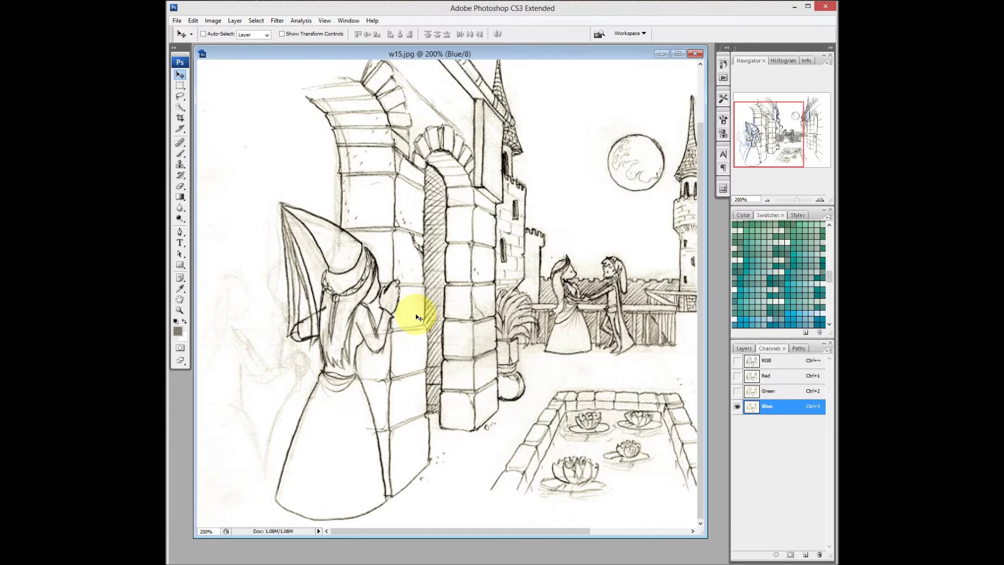
# - Apply Levels to the Blue channel with input levels 23, 1.04 and 179
pyautogui.hotkey('ctrl', 'l')
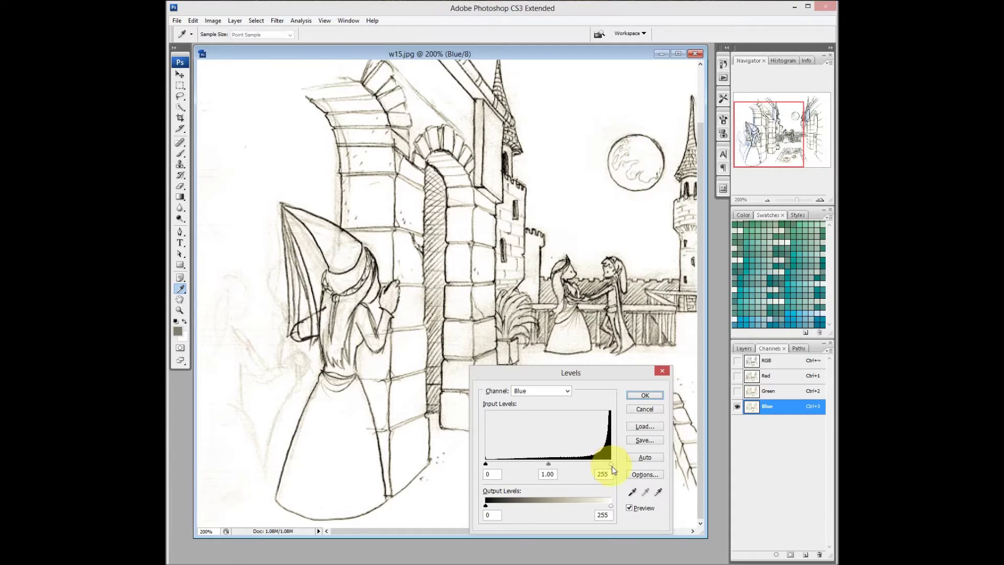
pyautogui.moveTo(611, 463); pyautogui.dragTo(497, 464)
pyautogui.moveTo(582, 464); pyautogui.dragTo(573, 466)
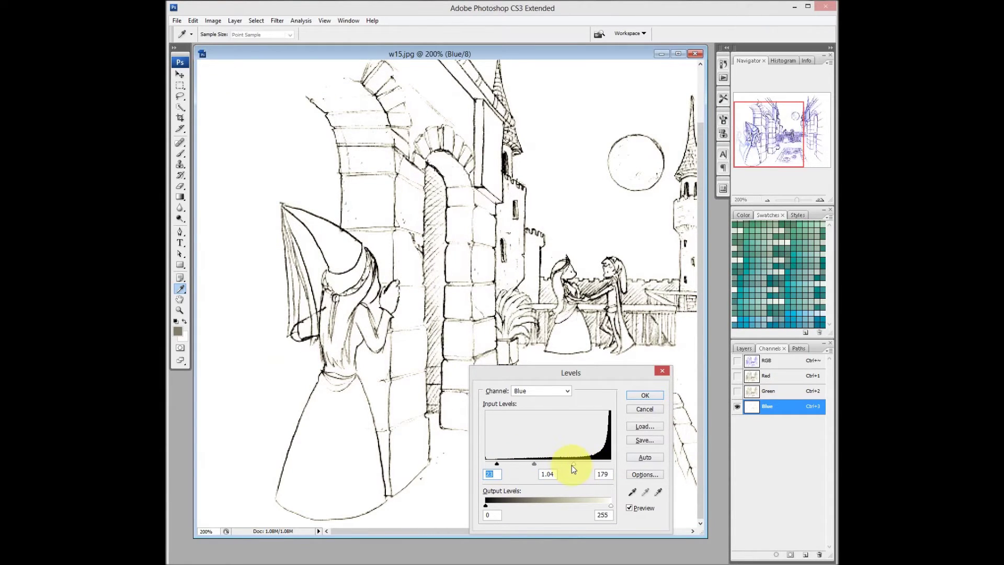
pyautogui.click(646, 395)
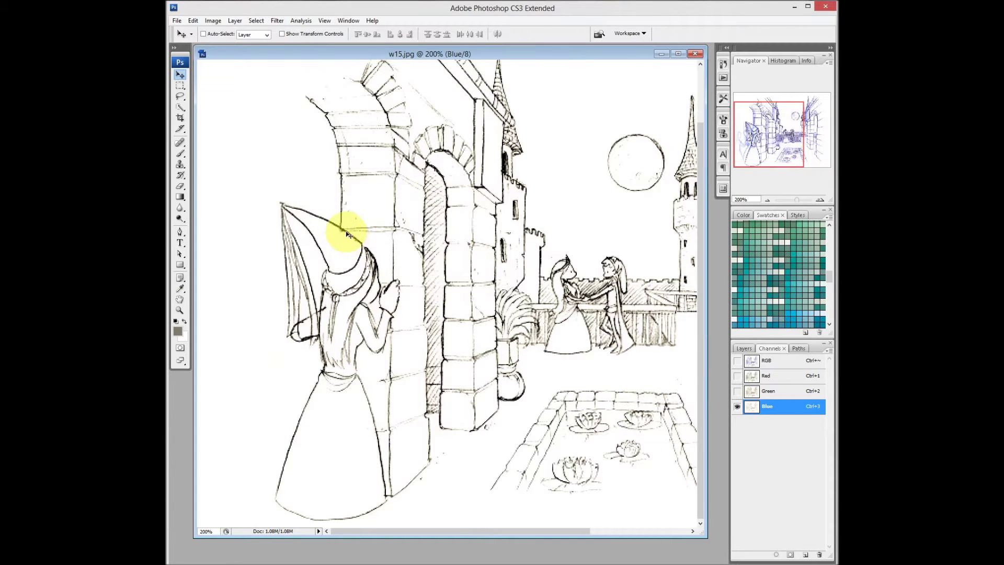
pyautogui.press('e')
pyautogui.press('[')
pyautogui.press('[')
pyautogui.press('[')
pyautogui.press('[')
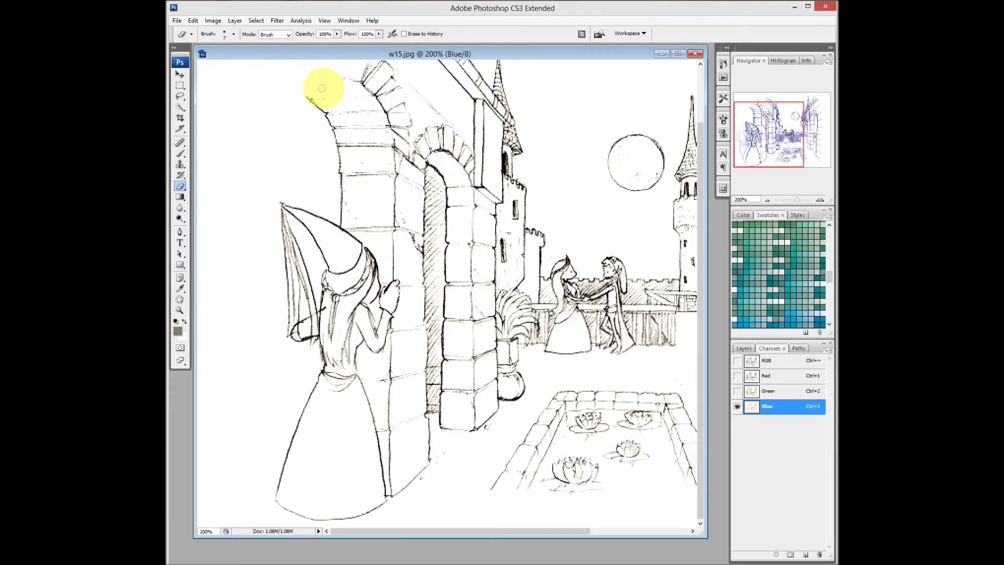
pyautogui.moveTo(589, 198)
pyautogui.mouseDown()
pyautogui.moveTo(453, 204)
pyautogui.moveTo(403, 277)
pyautogui.moveTo(531, 251)
pyautogui.moveTo(509, 187)
pyautogui.mouseUp()
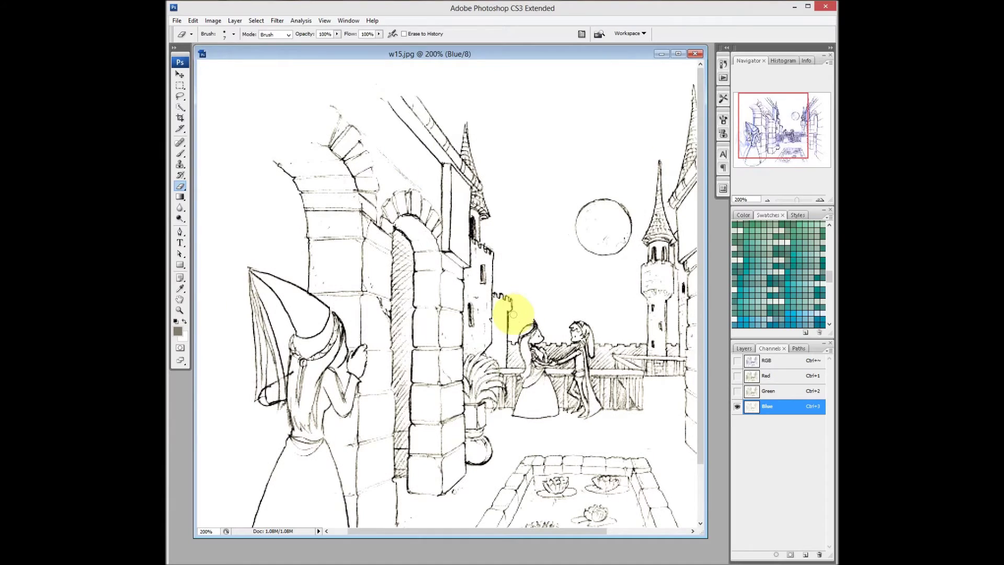
pyautogui.press('v')
pyautogui.moveTo(505, 325); pyautogui.dragTo(541, 230)
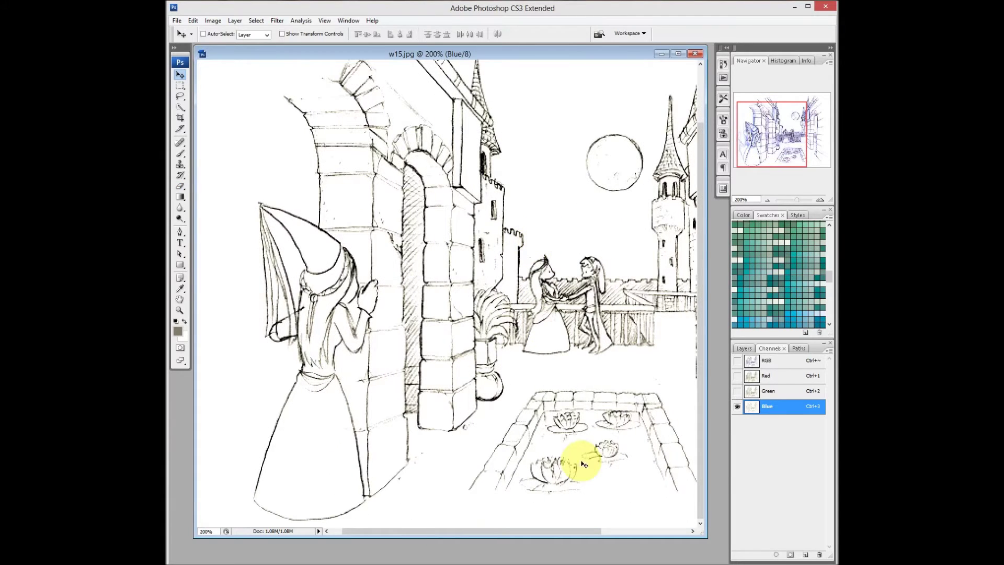
# - Duplicate the Blue channel within w15.jpg as a new channel named lineart
pyautogui.rightClick(779, 410)
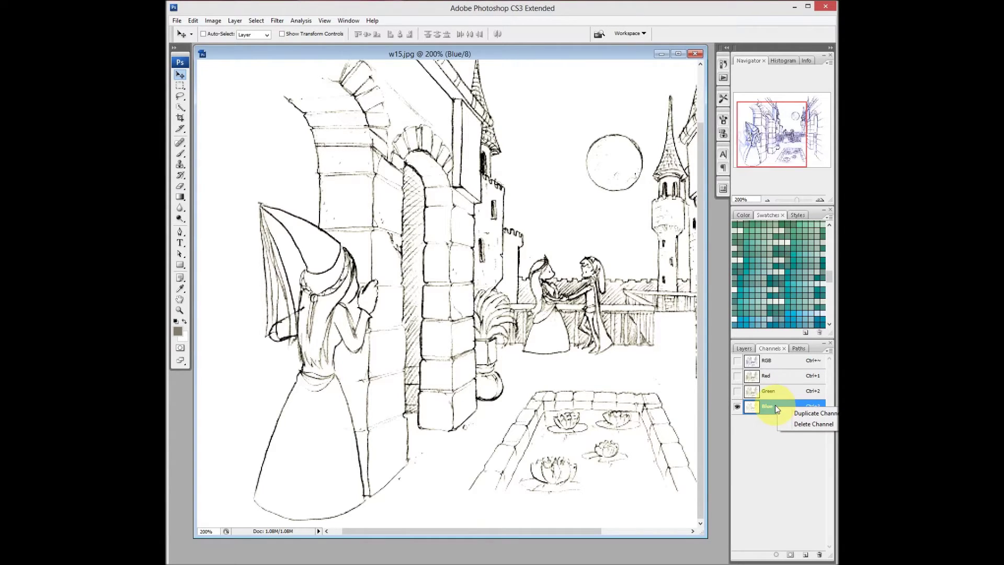
pyautogui.rightClick(774, 406)
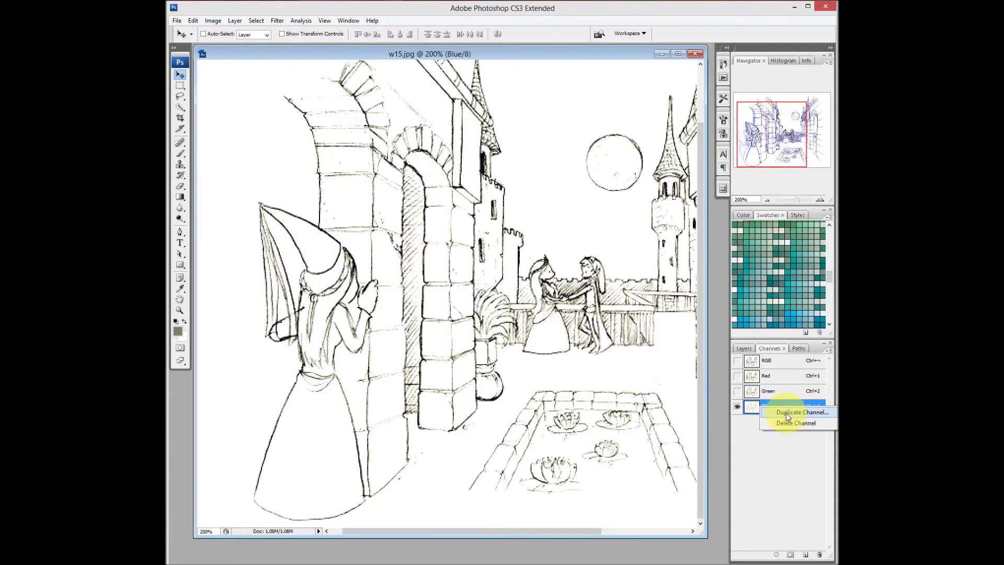
pyautogui.click(787, 413)
pyautogui.moveTo(605, 189); pyautogui.dragTo(560, 190)
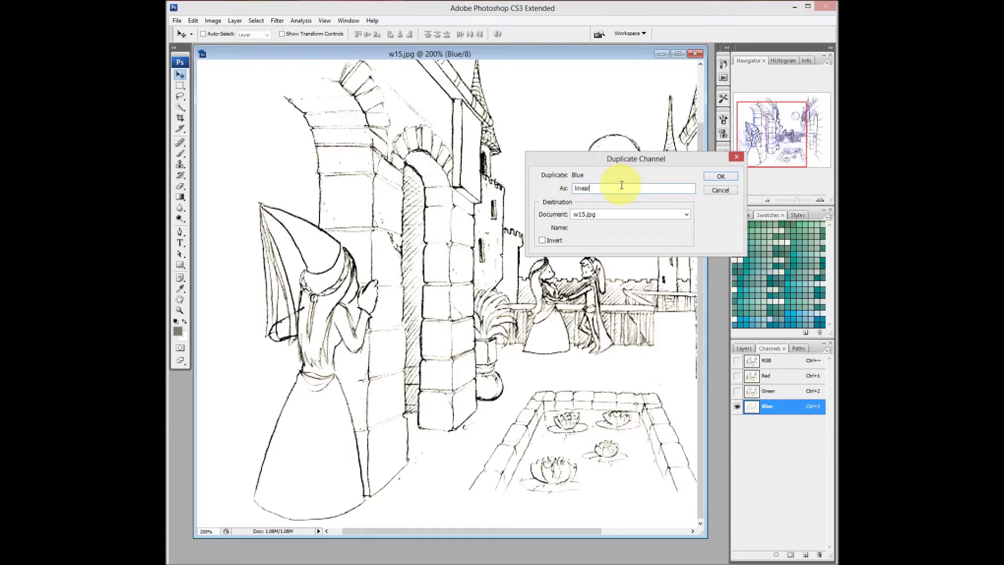
pyautogui.click(722, 177)
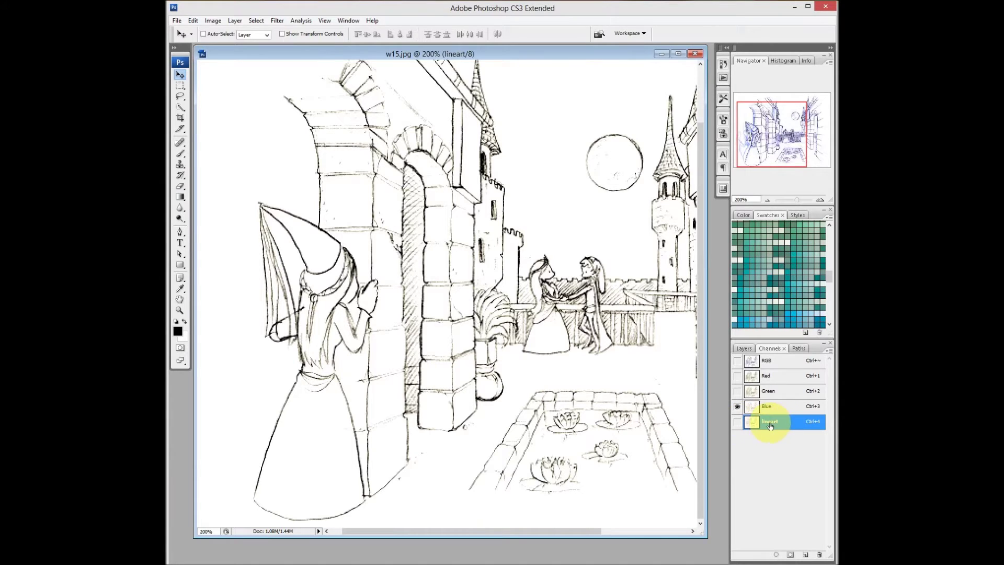
# - Show the lineart channel together with the Blue channel and invert the lineart channel
pyautogui.click(736, 422)
pyautogui.click(736, 422)
pyautogui.click(737, 422)
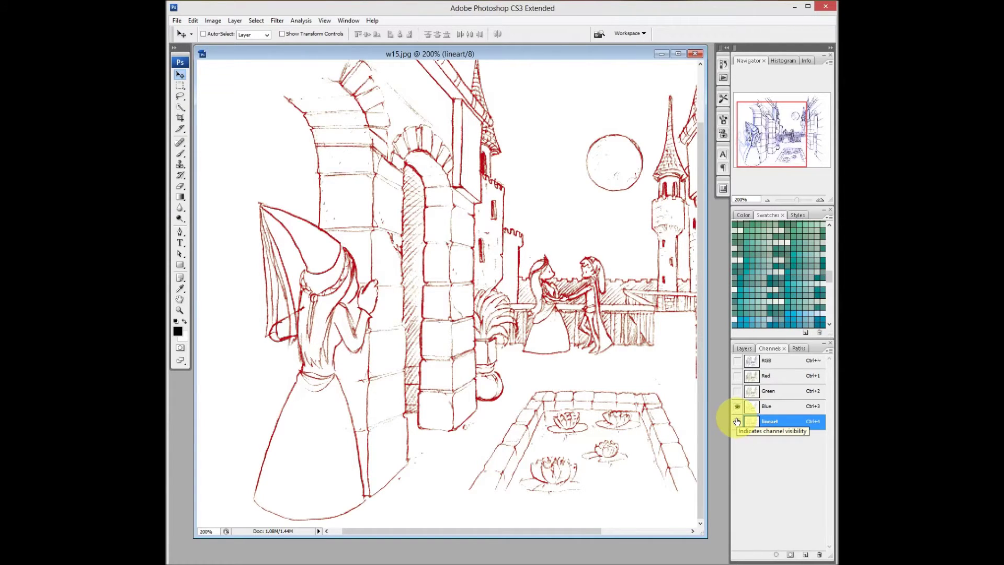
pyautogui.hotkey('ctrl', 'i')
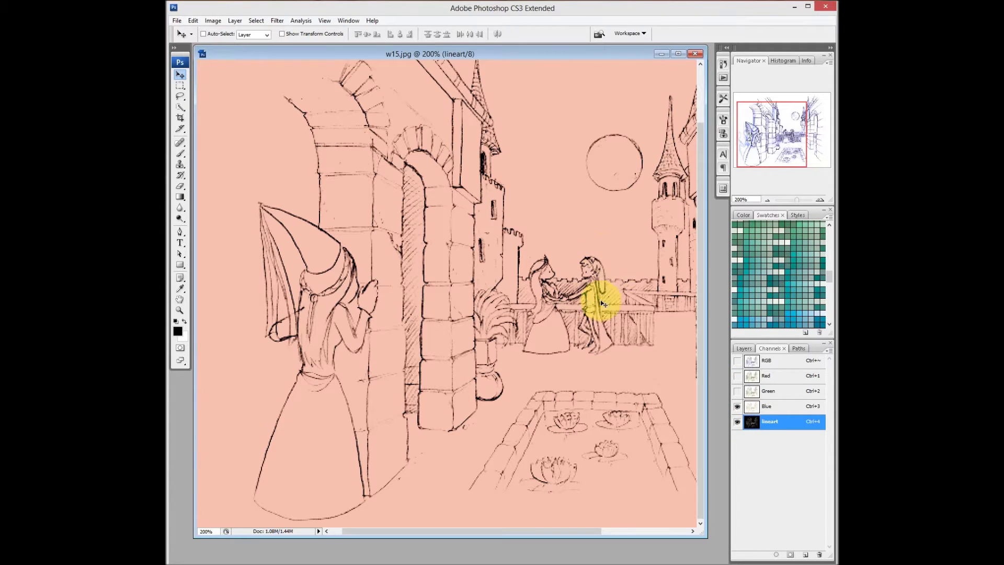
# - Restore the RGB composite, clear the entire Background layer to white and drop the selection
pyautogui.click(775, 366)
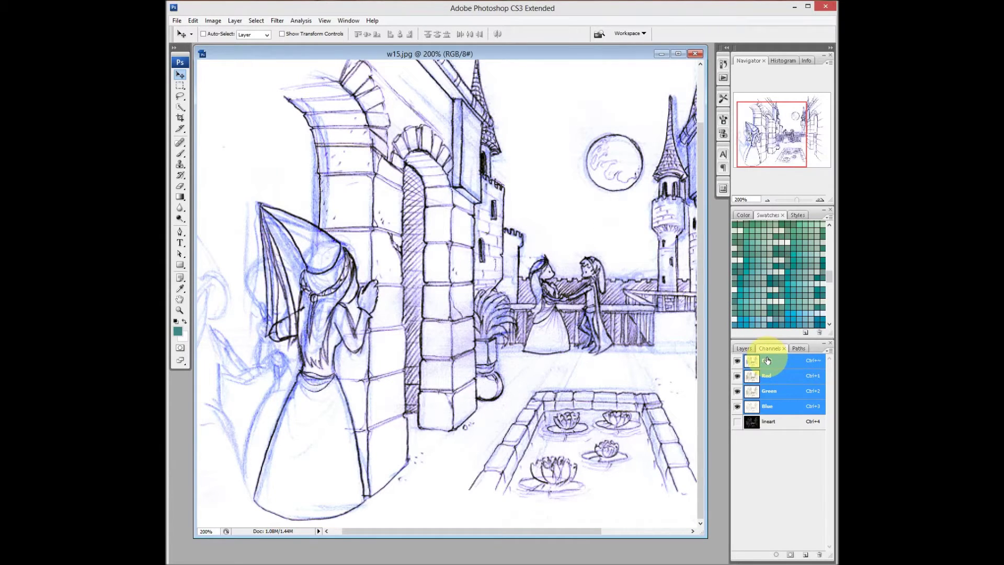
pyautogui.click(745, 349)
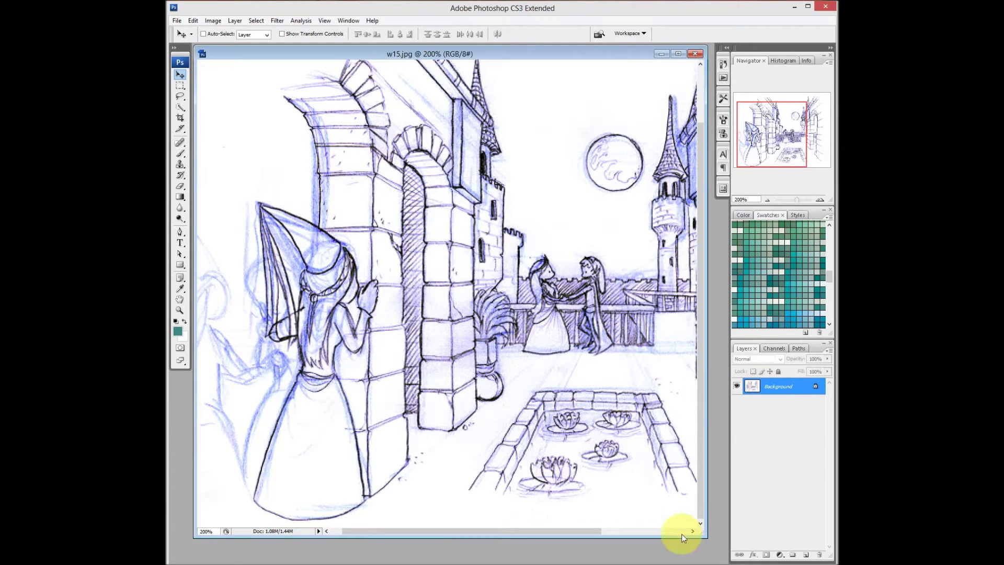
pyautogui.moveTo(705, 534); pyautogui.dragTo(714, 550)
pyautogui.moveTo(455, 202); pyautogui.dragTo(488, 317)
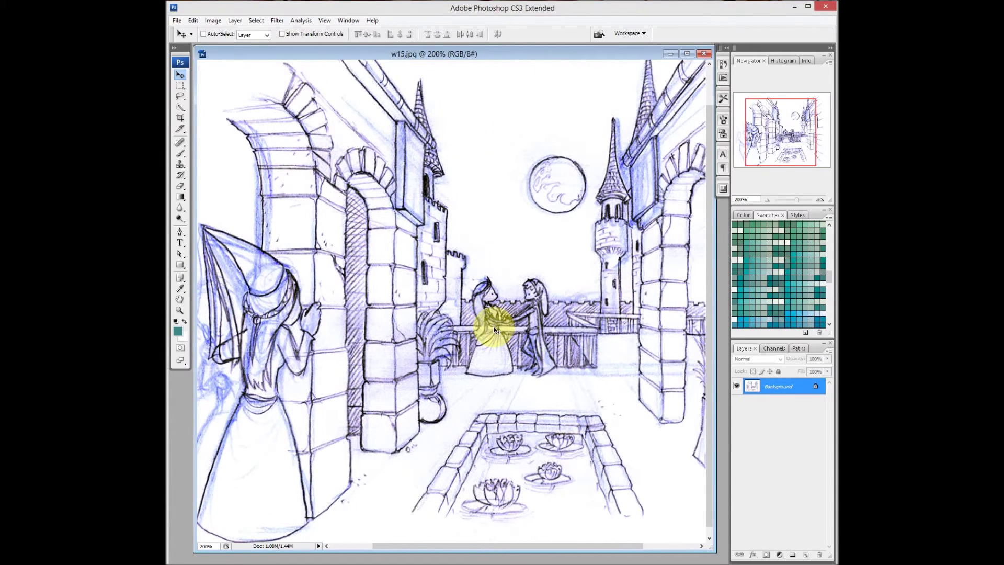
pyautogui.moveTo(437, 150); pyautogui.dragTo(541, 267)
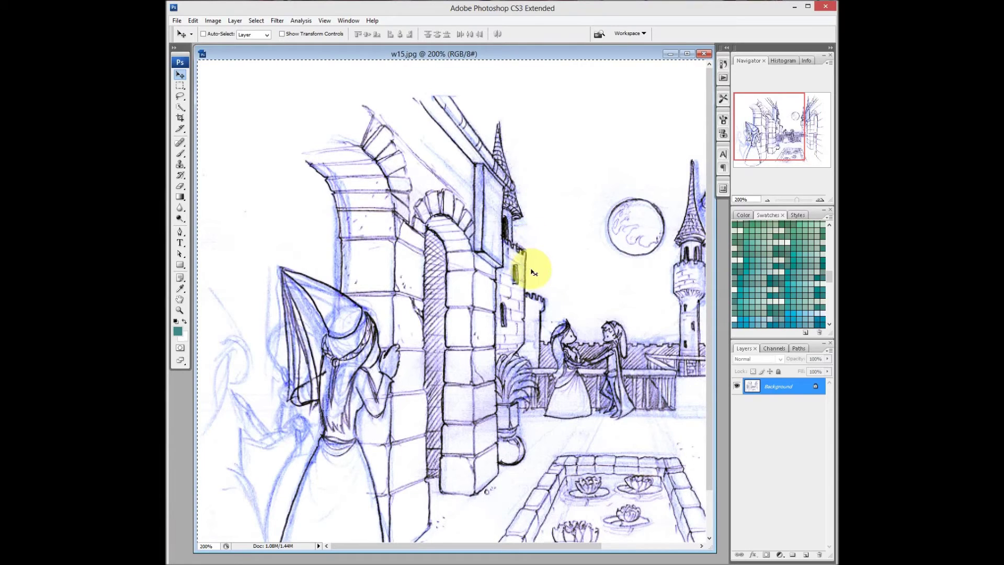
pyautogui.press('Delete')
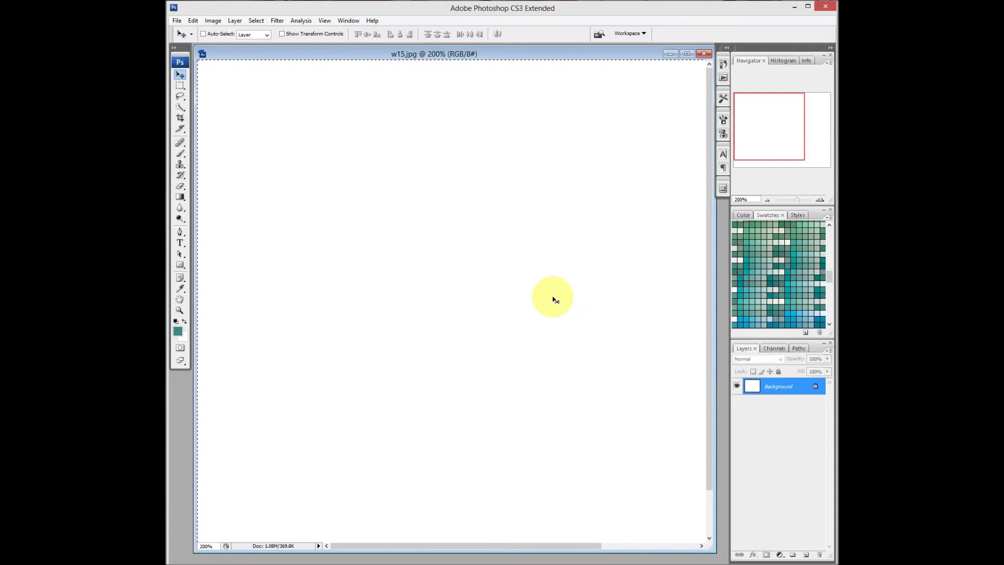
pyautogui.hotkey('ctrl', 'd')
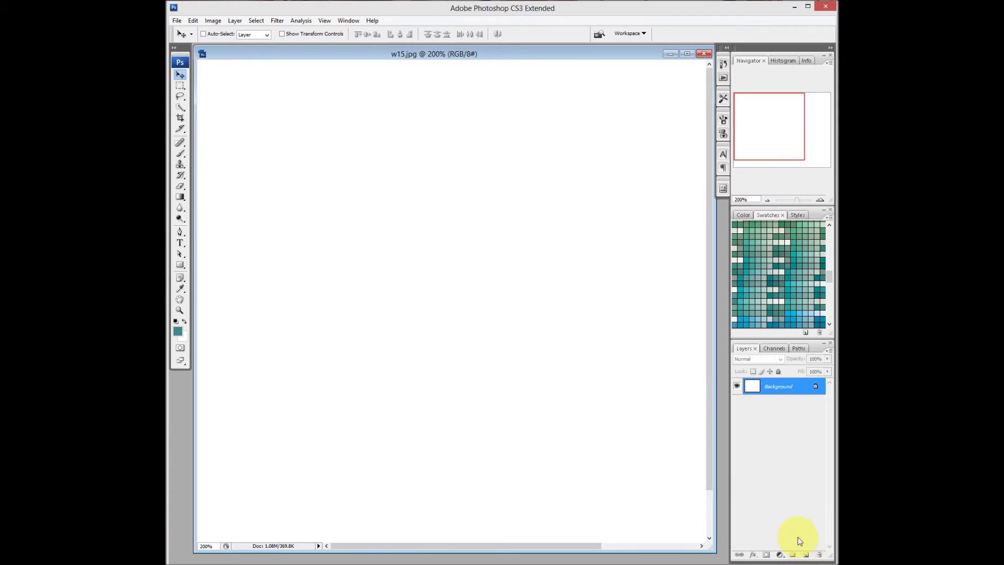
# - Add an empty layer above the Background and load the lineart channel as a new selection
pyautogui.click(806, 556)
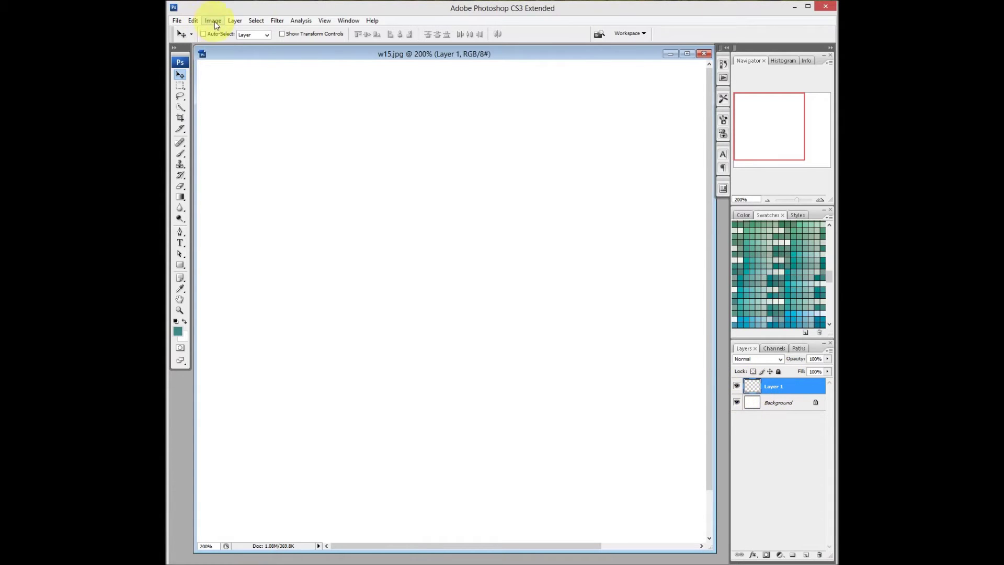
pyautogui.click(257, 20)
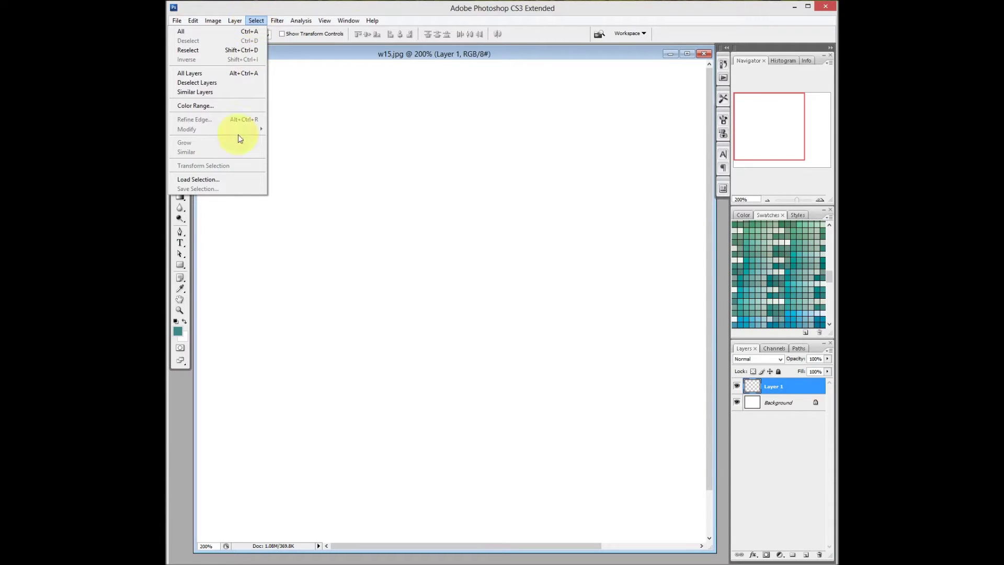
pyautogui.click(194, 180)
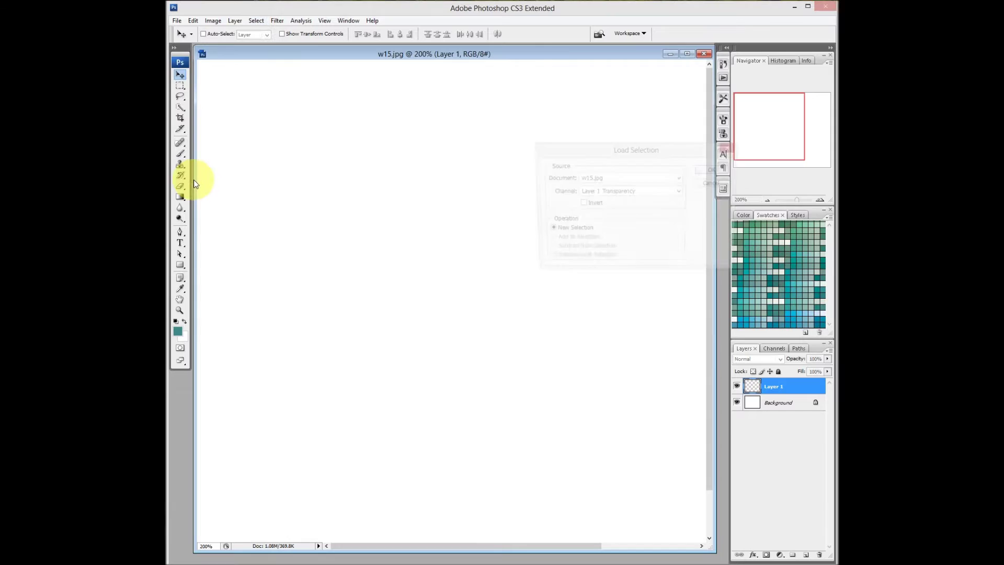
pyautogui.moveTo(604, 145); pyautogui.dragTo(496, 134)
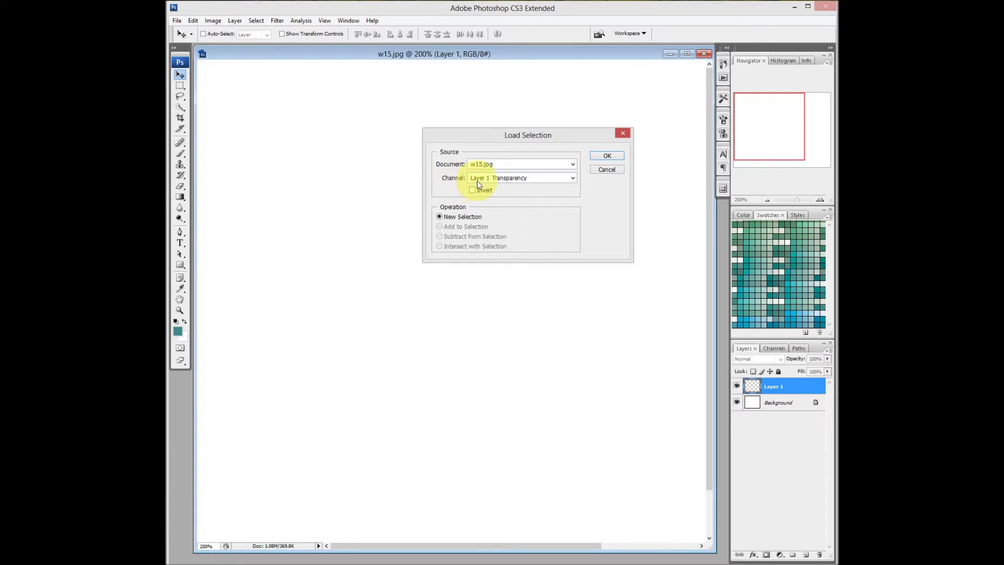
pyautogui.click(574, 178)
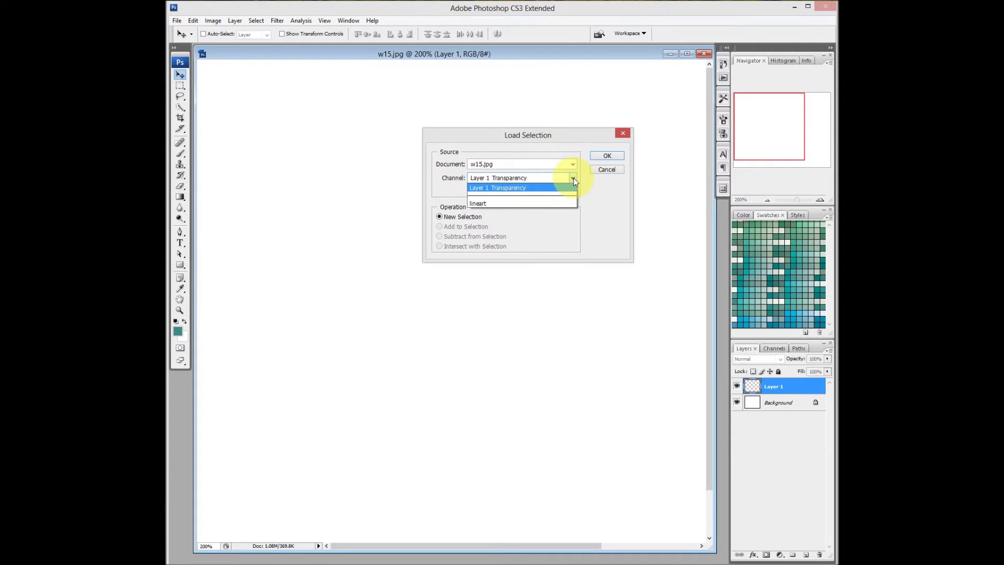
pyautogui.click(482, 204)
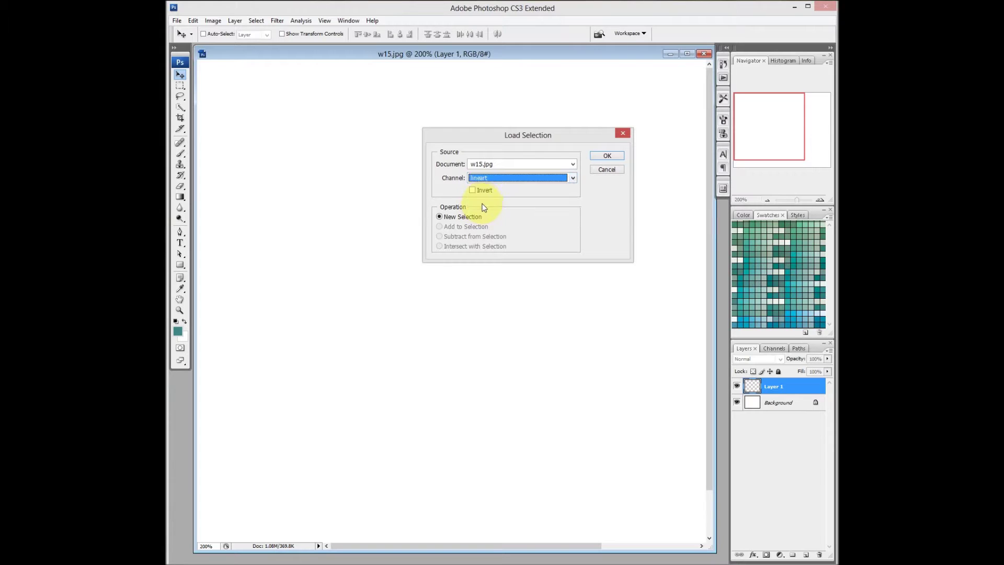
pyautogui.click(607, 156)
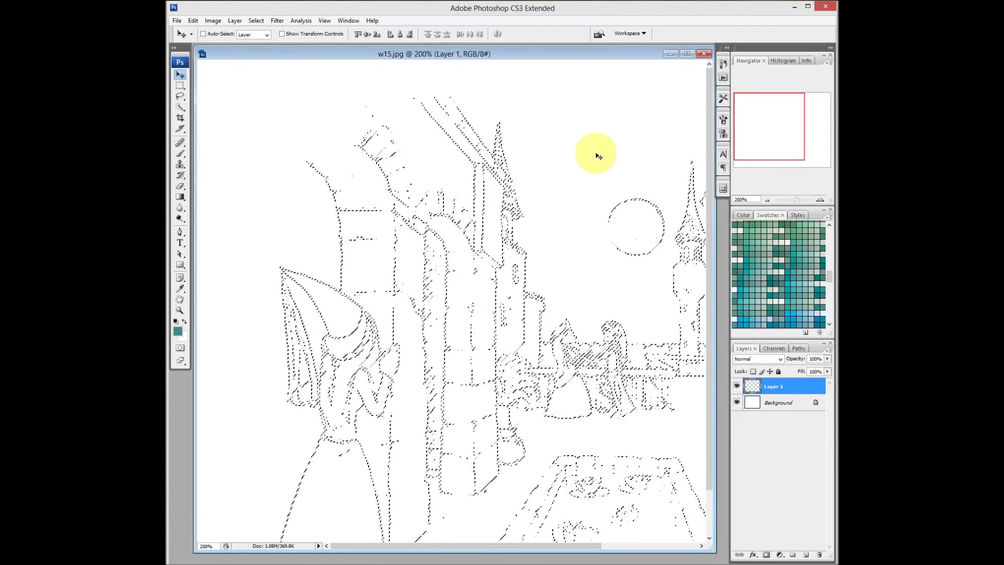
# - Try dark red a02d2d and dark green 1f4a13 as the working colours and restore the default black and white
pyautogui.moveTo(582, 146)
pyautogui.mouseDown()
pyautogui.moveTo(470, 112)
pyautogui.moveTo(415, 187)
pyautogui.mouseUp()
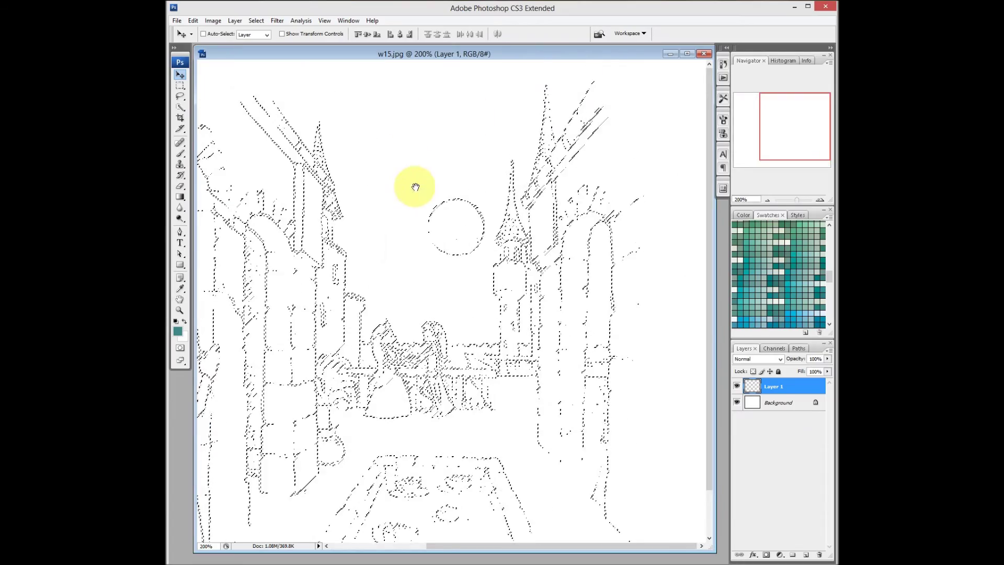
pyautogui.moveTo(390, 217); pyautogui.dragTo(412, 218)
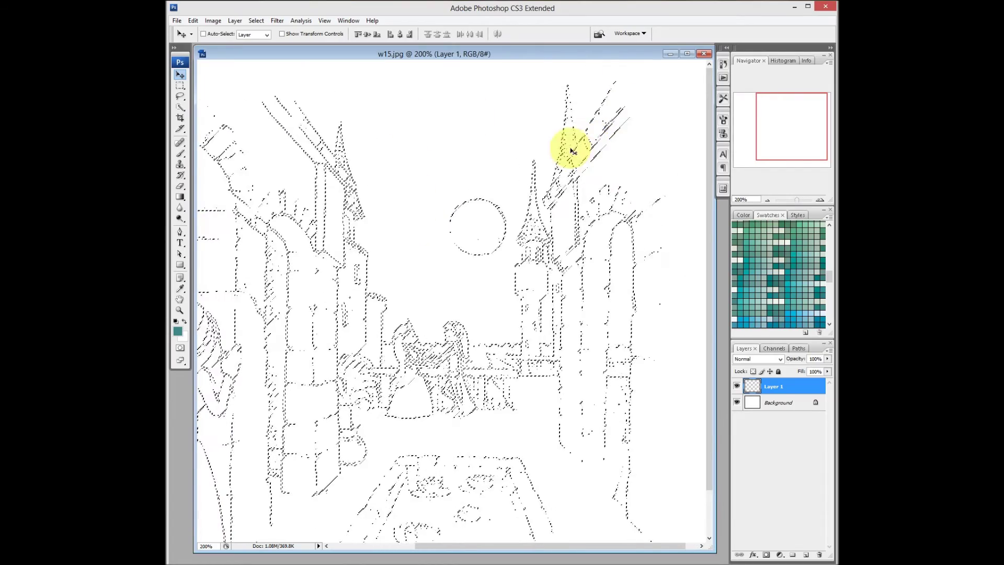
pyautogui.moveTo(382, 287)
pyautogui.mouseDown()
pyautogui.moveTo(464, 224)
pyautogui.moveTo(408, 238)
pyautogui.moveTo(410, 213)
pyautogui.moveTo(453, 233)
pyautogui.moveTo(419, 226)
pyautogui.moveTo(455, 229)
pyautogui.moveTo(412, 258)
pyautogui.moveTo(433, 280)
pyautogui.moveTo(444, 246)
pyautogui.mouseUp()
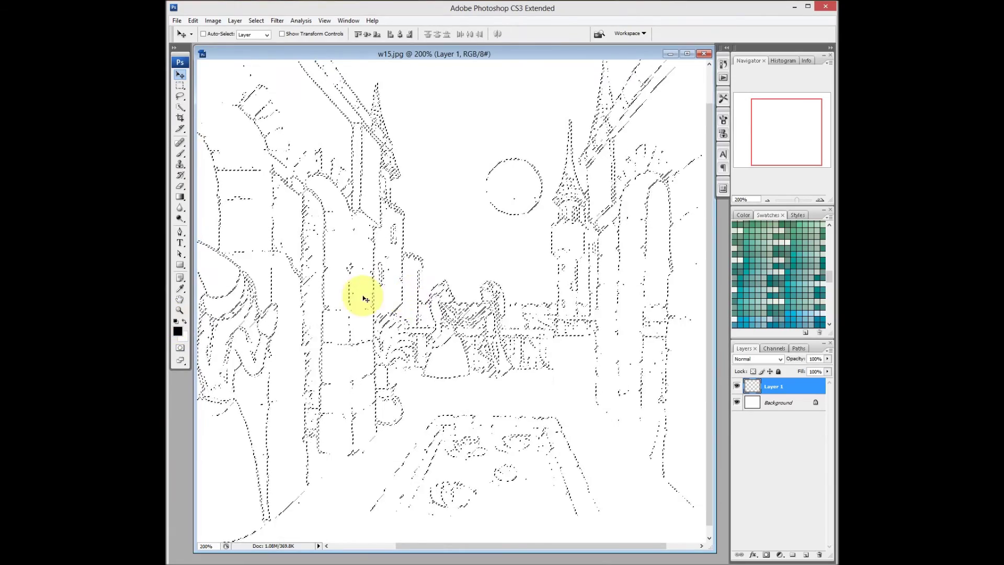
pyautogui.click(179, 333)
pyautogui.click(410, 417)
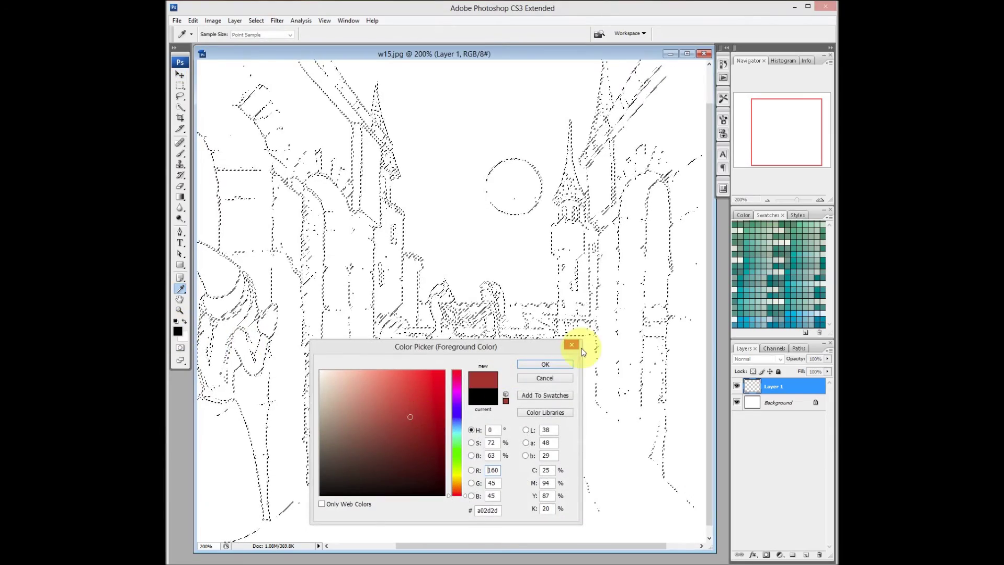
pyautogui.click(559, 365)
pyautogui.click(185, 321)
pyautogui.click(177, 332)
pyautogui.moveTo(438, 408); pyautogui.dragTo(413, 459)
pyautogui.click(457, 457)
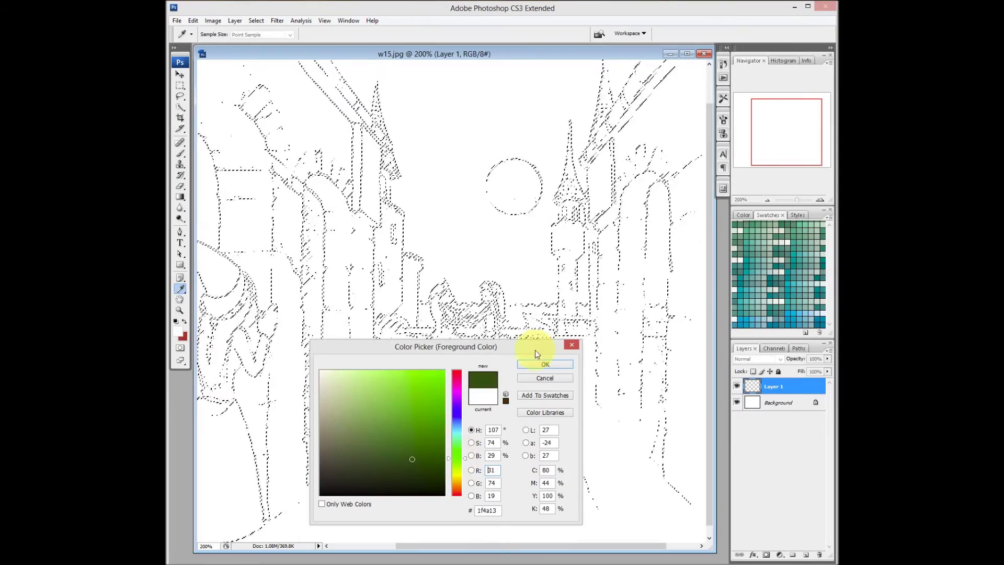
pyautogui.click(545, 364)
pyautogui.press('v')
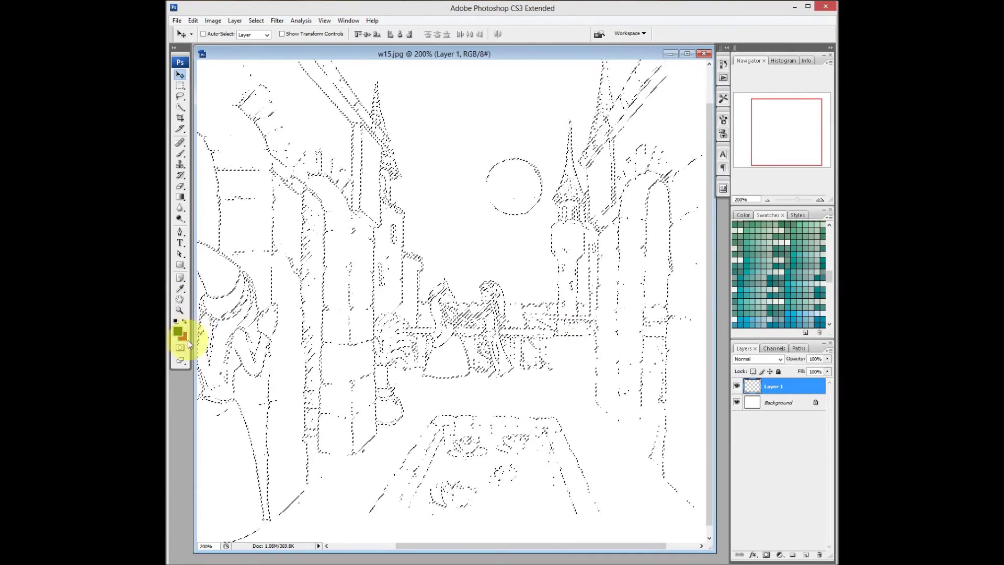
pyautogui.click(177, 321)
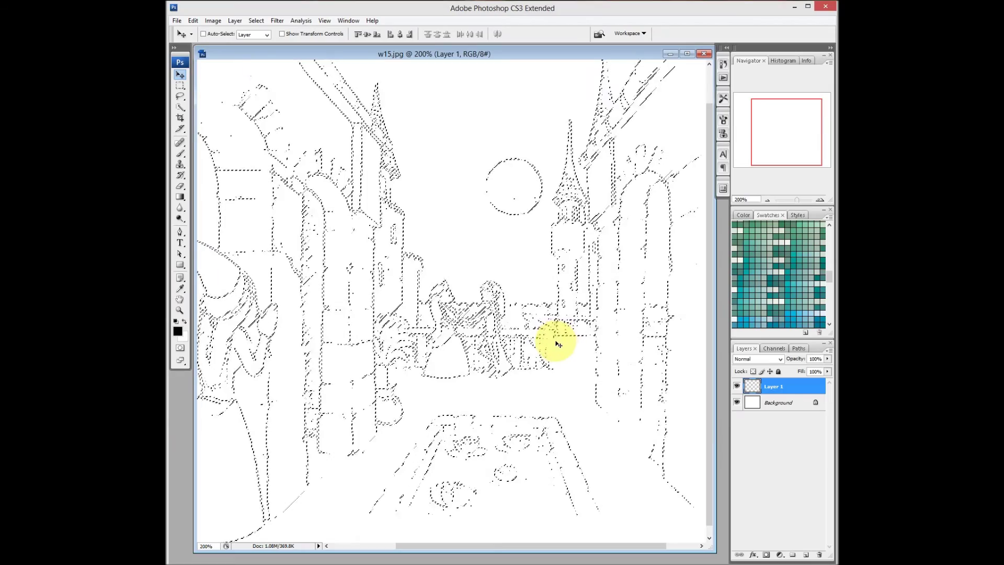
# - Try filling the line-art selection on Layer 1 with the foreground colour, deselect, and undo back to the unfilled selection
pyautogui.hotkey('alt', 'BackSpace')
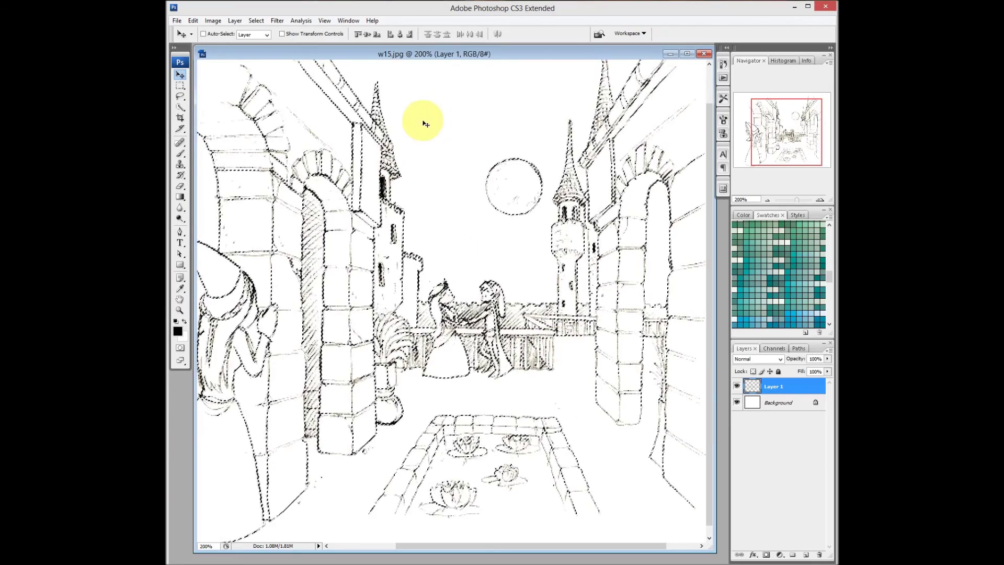
pyautogui.hotkey('ctrl', 'd')
pyautogui.press('m')
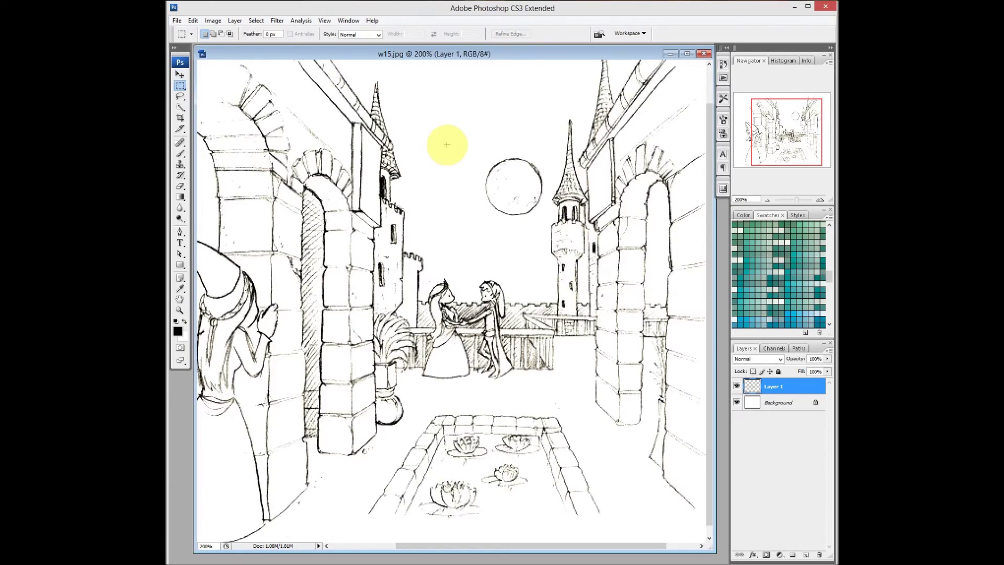
pyautogui.hotkey('ctrl', 'alt', '`')
pyautogui.press('Delete')
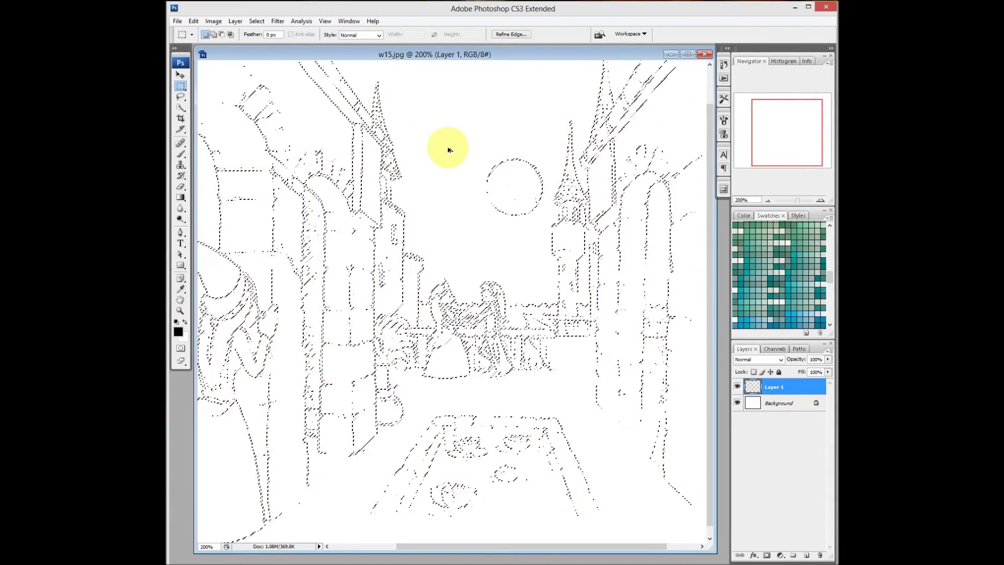
# - Fill the line-art selection on Layer 1 with the black foreground colour, Normal mode at 100% opacity, and drop the selection
pyautogui.click(194, 21)
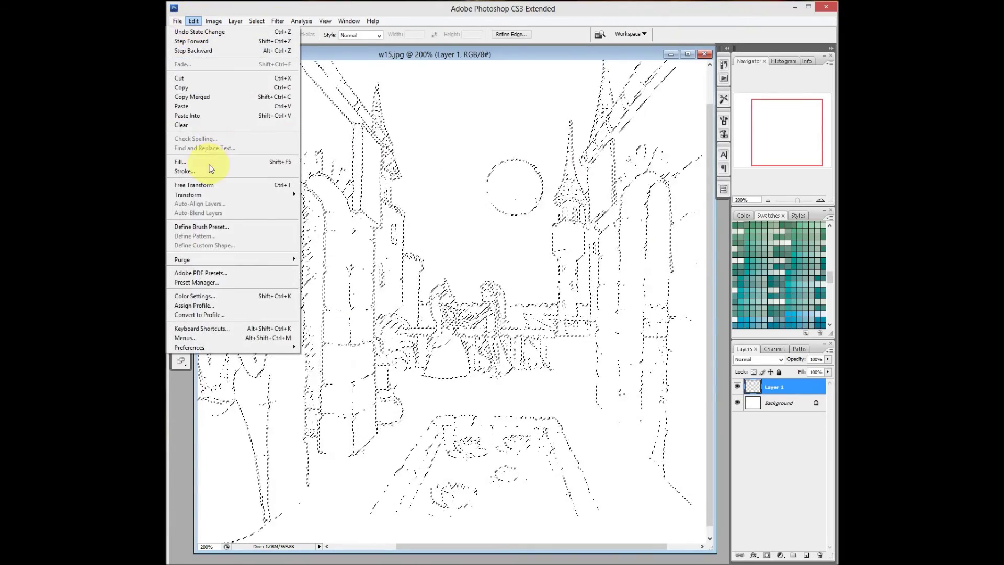
pyautogui.click(192, 161)
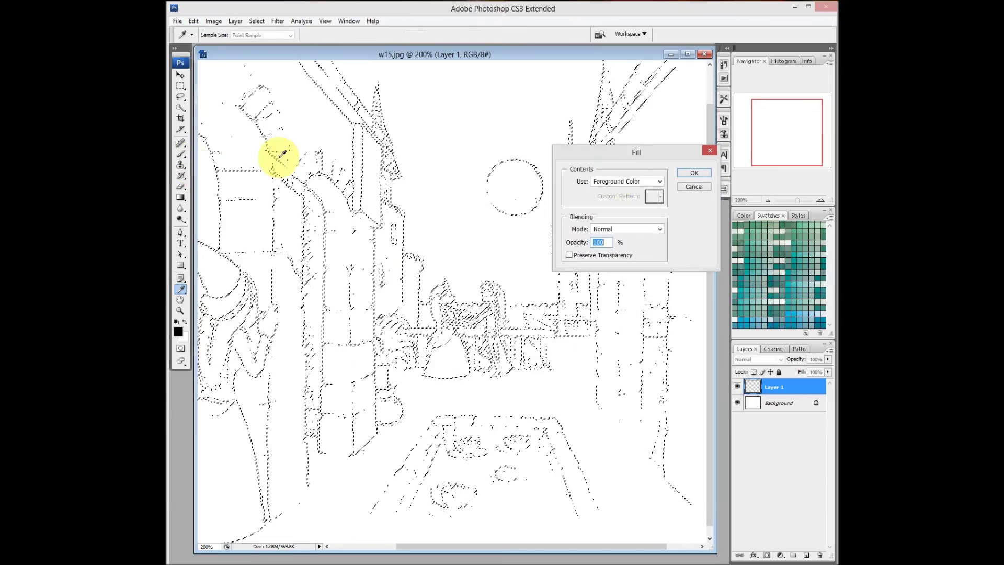
pyautogui.click(648, 182)
pyautogui.click(654, 189)
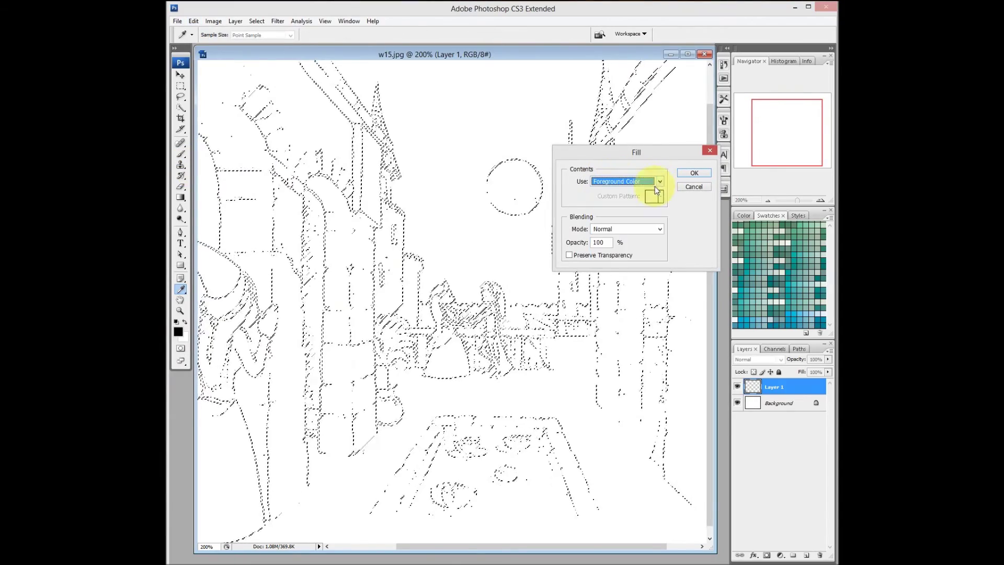
pyautogui.click(694, 175)
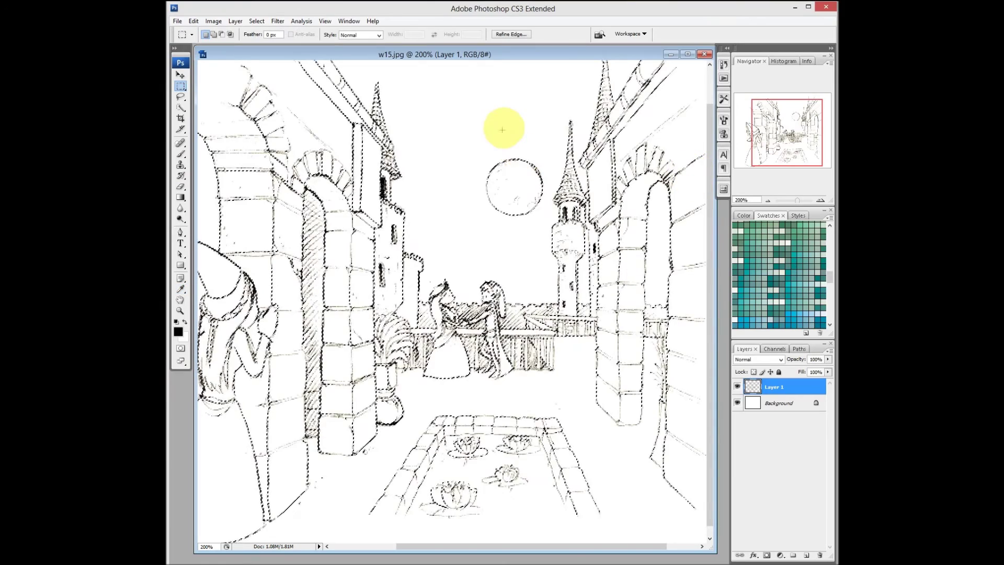
pyautogui.hotkey('ctrl', 'd')
pyautogui.press('m')
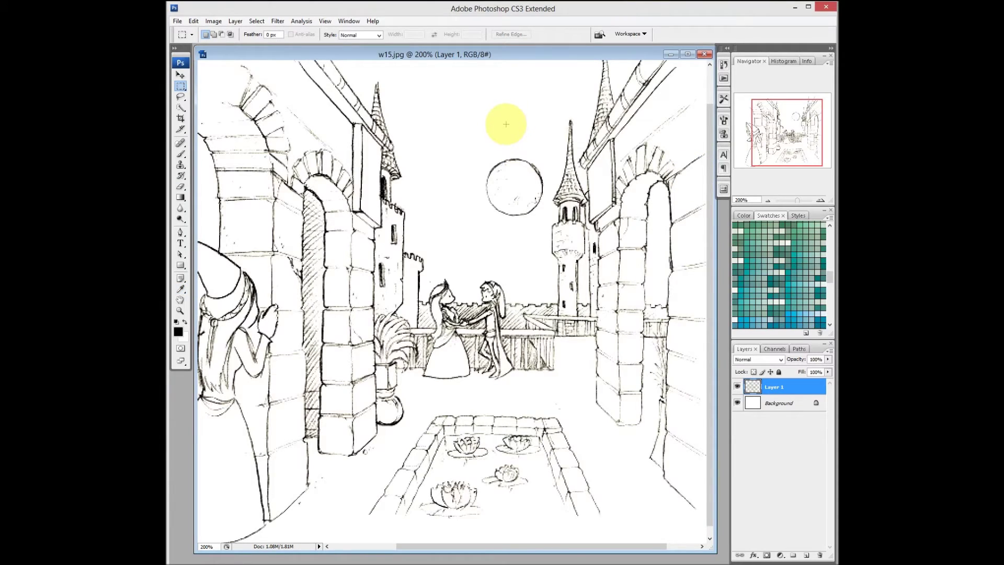
pyautogui.hotkey('ctrl', 'shift', 'd')
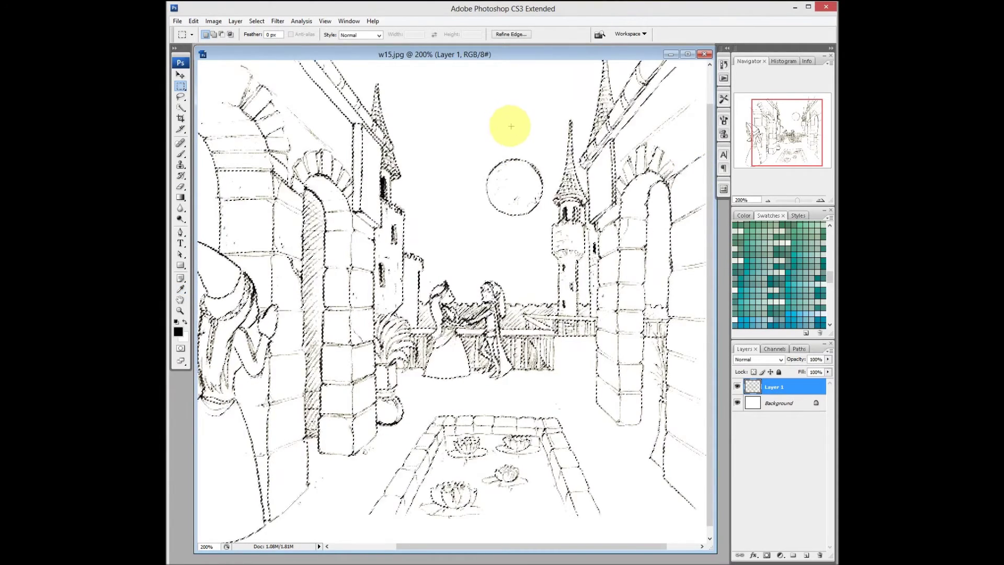
pyautogui.hotkey('ctrl', 'd')
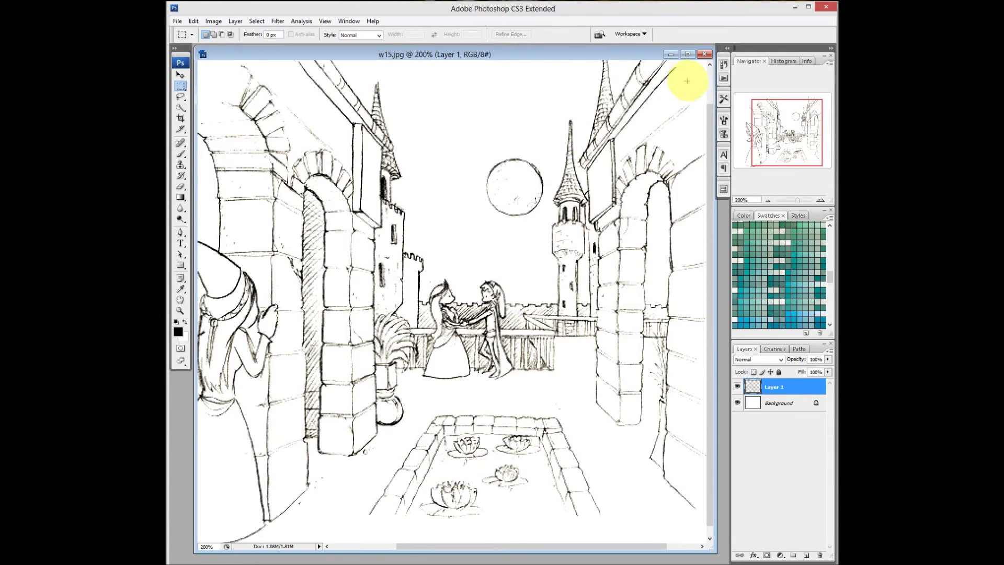
# - Step back through the document history to the Levels state, return to the latest Deselect state and put the history away
pyautogui.click(725, 65)
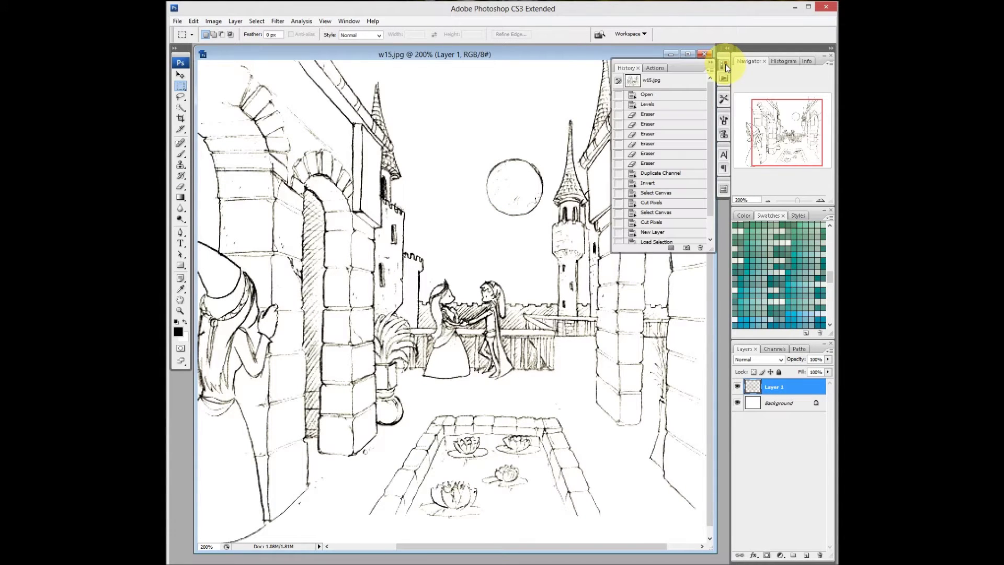
pyautogui.moveTo(711, 103); pyautogui.dragTo(710, 138)
pyautogui.moveTo(709, 252); pyautogui.dragTo(710, 278)
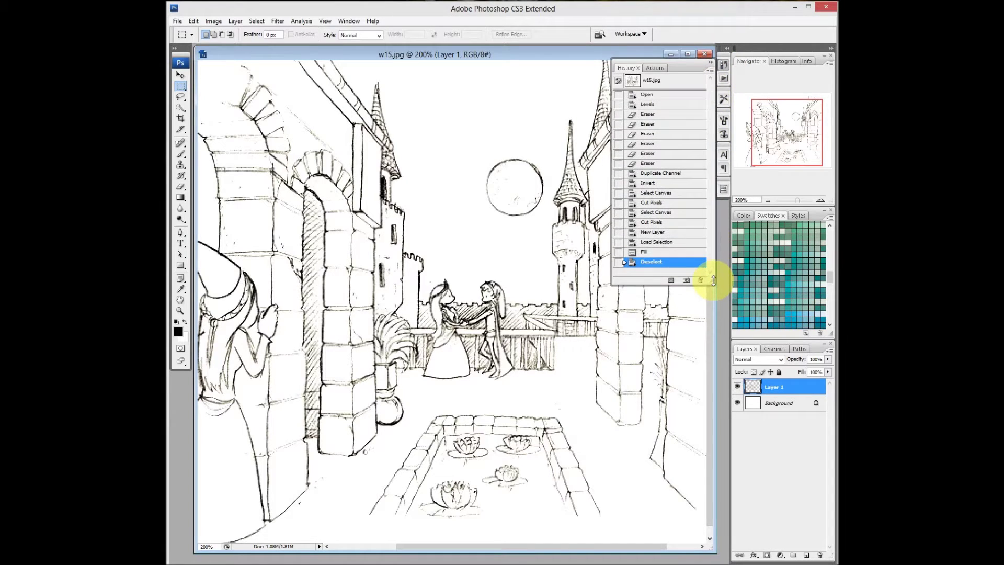
pyautogui.click(652, 194)
pyautogui.click(648, 163)
pyautogui.click(649, 124)
pyautogui.click(649, 104)
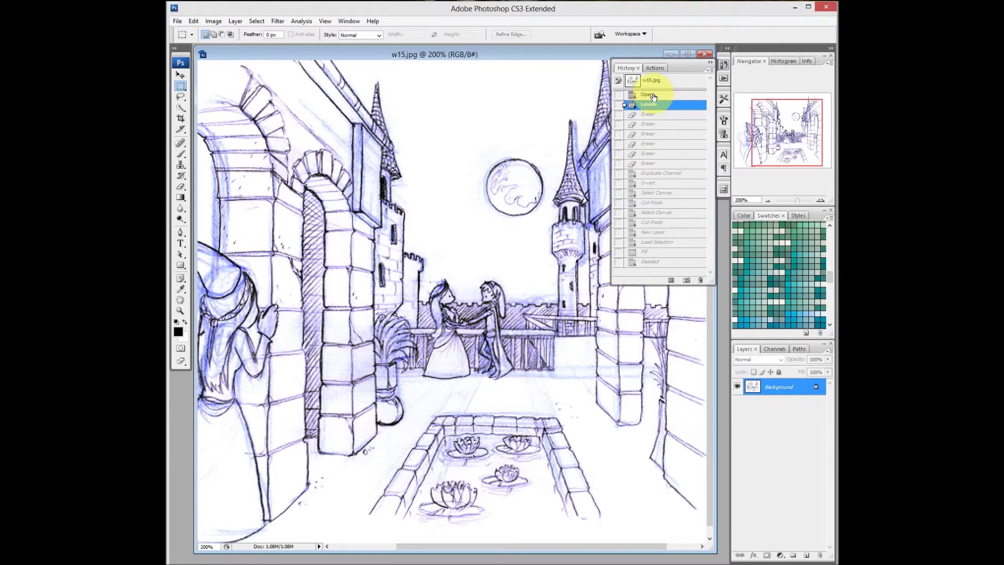
pyautogui.click(653, 262)
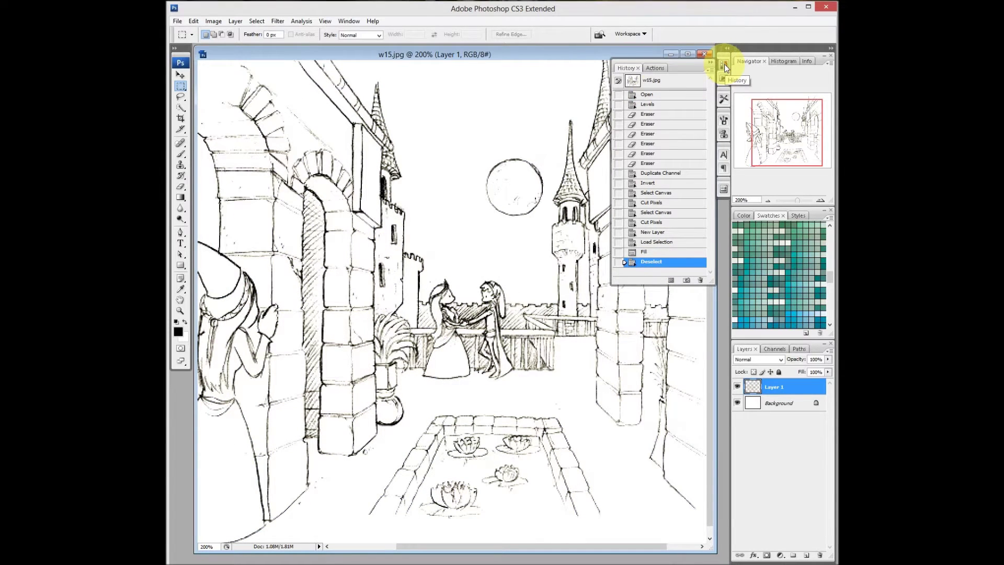
pyautogui.click(348, 21)
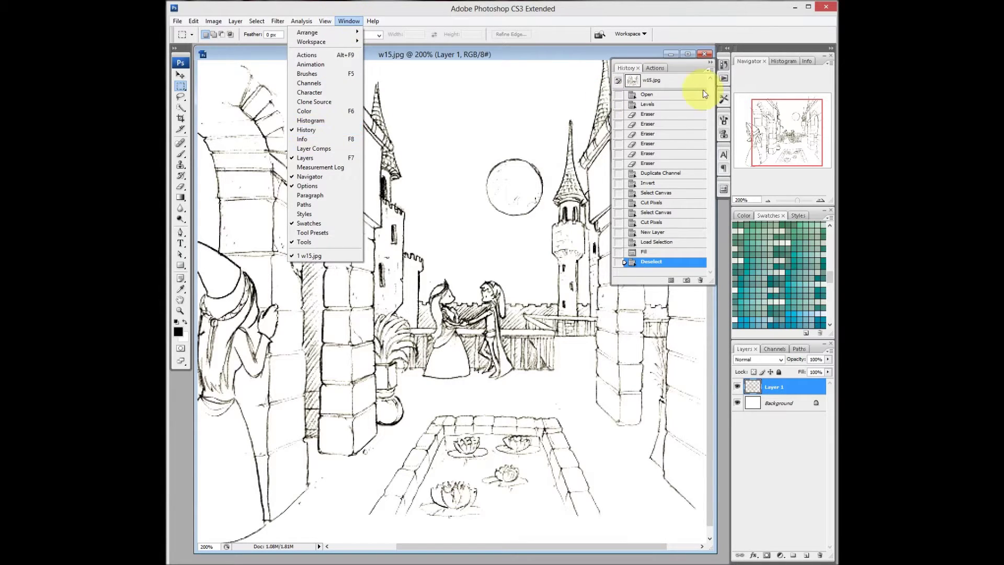
pyautogui.click(724, 67)
pyautogui.click(724, 67)
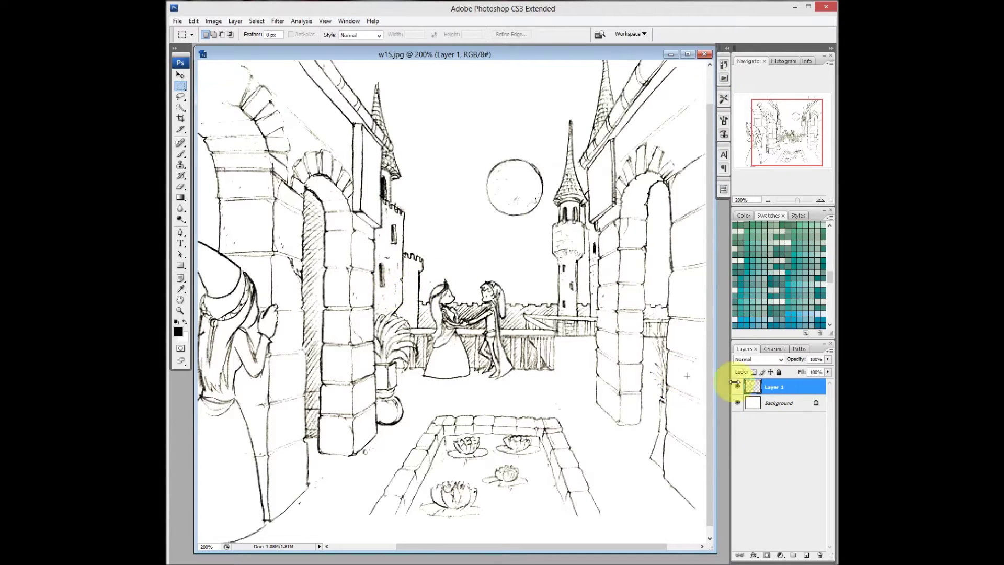
# - Hide the Background to examine the line art on transparency, show it again and select Layer 1
pyautogui.click(755, 402)
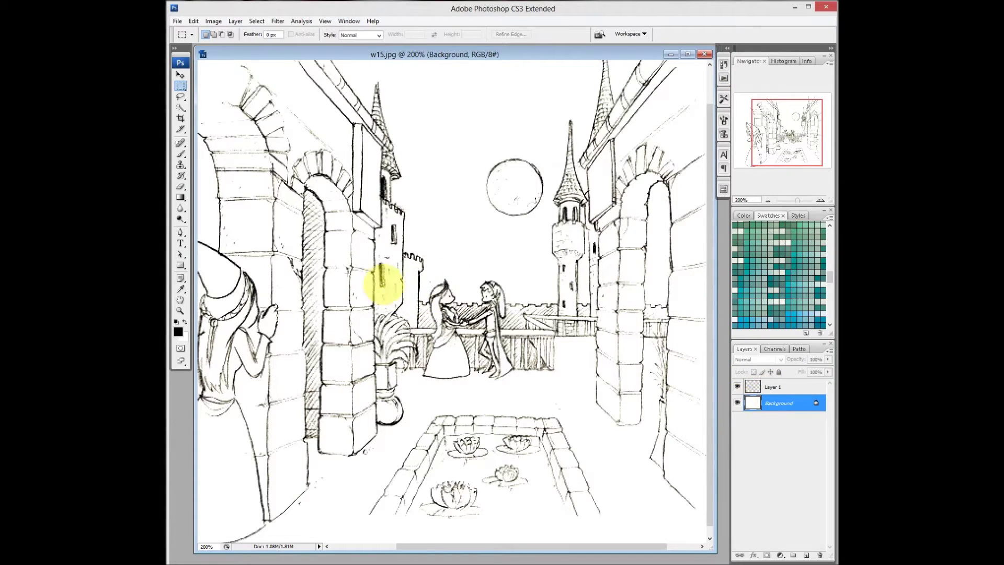
pyautogui.click(738, 403)
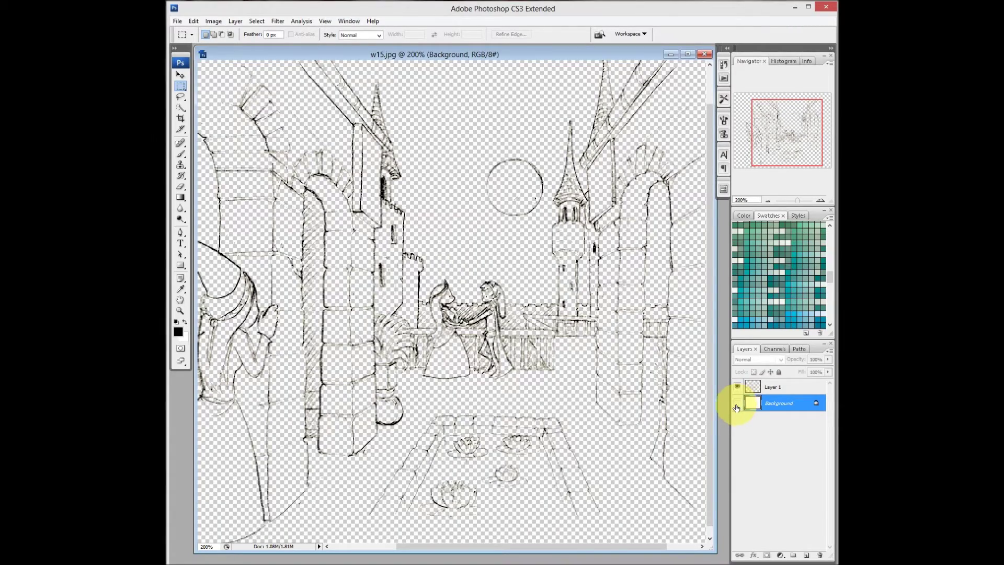
pyautogui.moveTo(353, 296)
pyautogui.mouseDown()
pyautogui.moveTo(520, 387)
pyautogui.moveTo(415, 340)
pyautogui.moveTo(511, 183)
pyautogui.moveTo(634, 413)
pyautogui.moveTo(190, 366)
pyautogui.moveTo(460, 285)
pyautogui.moveTo(544, 347)
pyautogui.moveTo(327, 330)
pyautogui.moveTo(491, 325)
pyautogui.moveTo(498, 359)
pyautogui.moveTo(502, 340)
pyautogui.mouseUp()
pyautogui.click(737, 402)
pyautogui.click(764, 387)
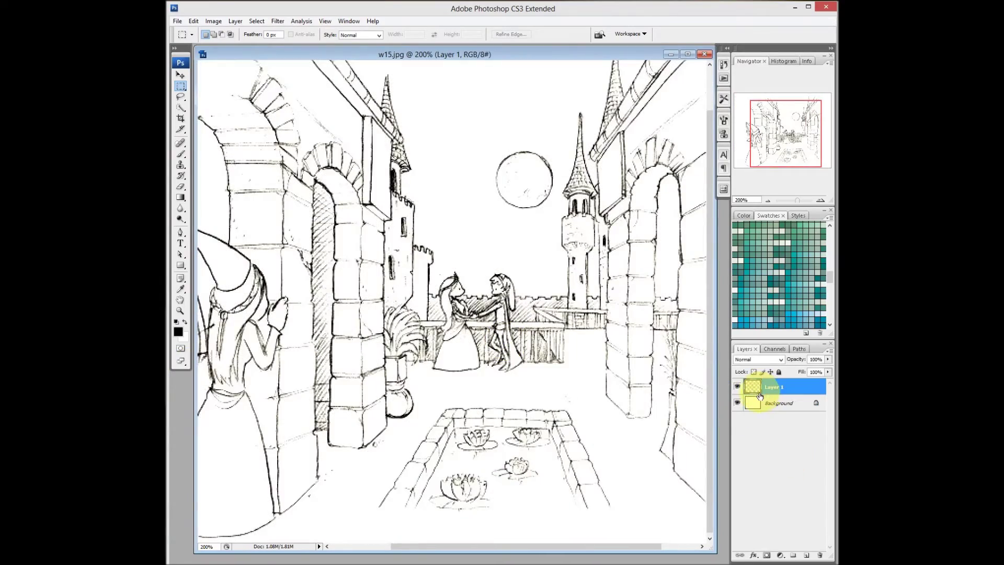
# - Rename Layer 1, which holds the extracted line art, as Lineart
pyautogui.press('v')
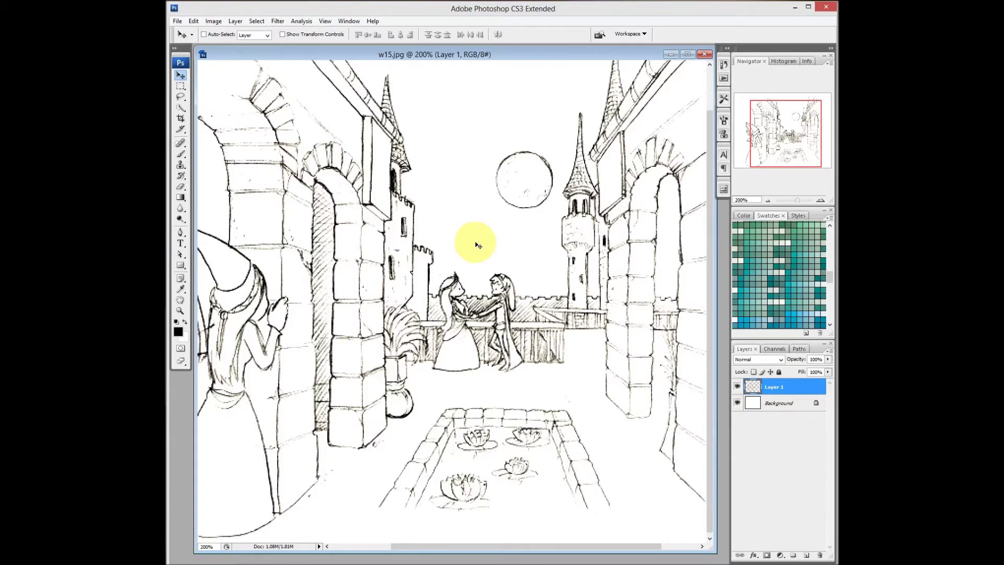
pyautogui.click(769, 403)
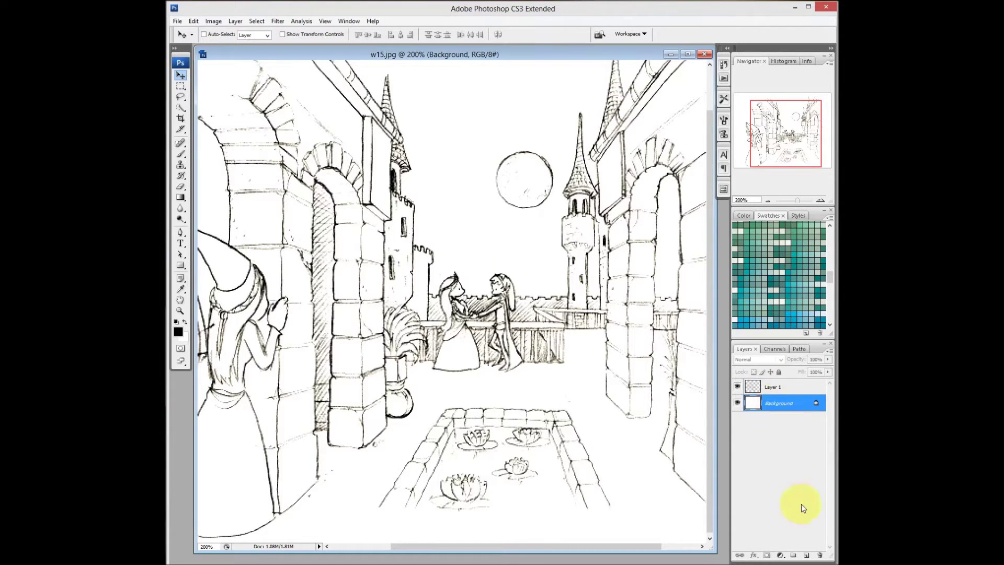
pyautogui.click(776, 388)
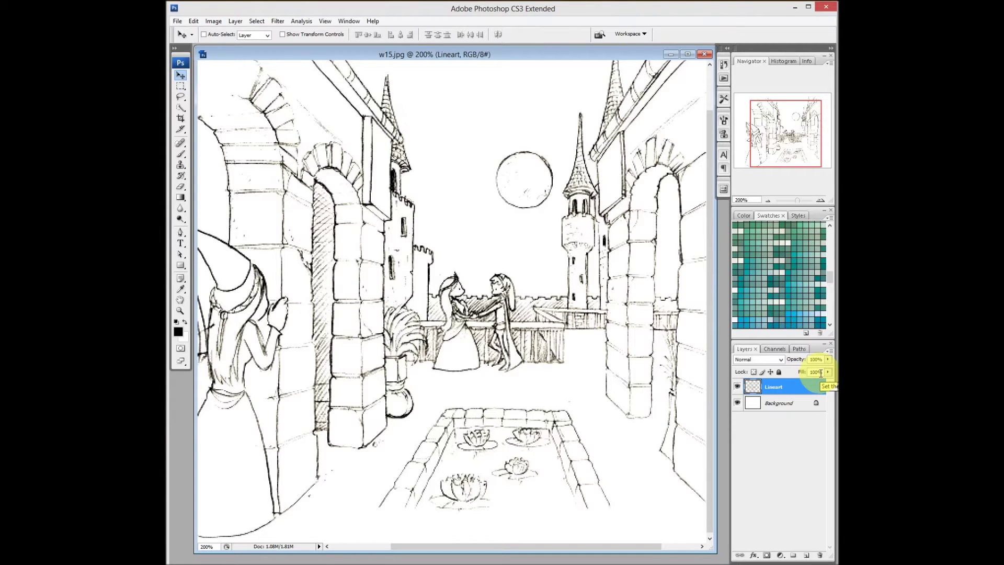
pyautogui.click(783, 405)
pyautogui.click(777, 388)
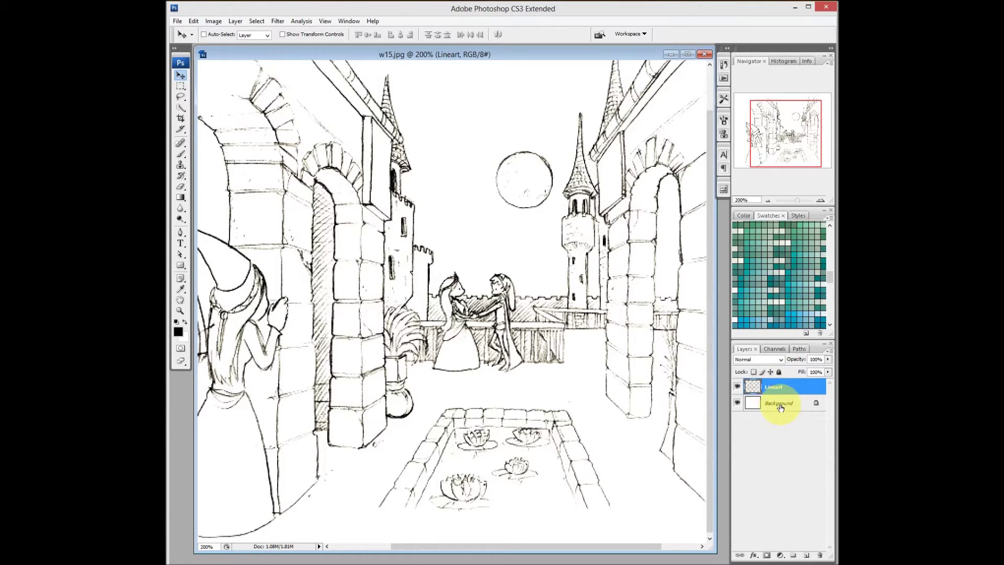
pyautogui.click(770, 403)
pyautogui.click(770, 388)
# - Add an empty layer between the Background and Lineart layers, name it colour, and activate the Brush tool
pyautogui.click(772, 403)
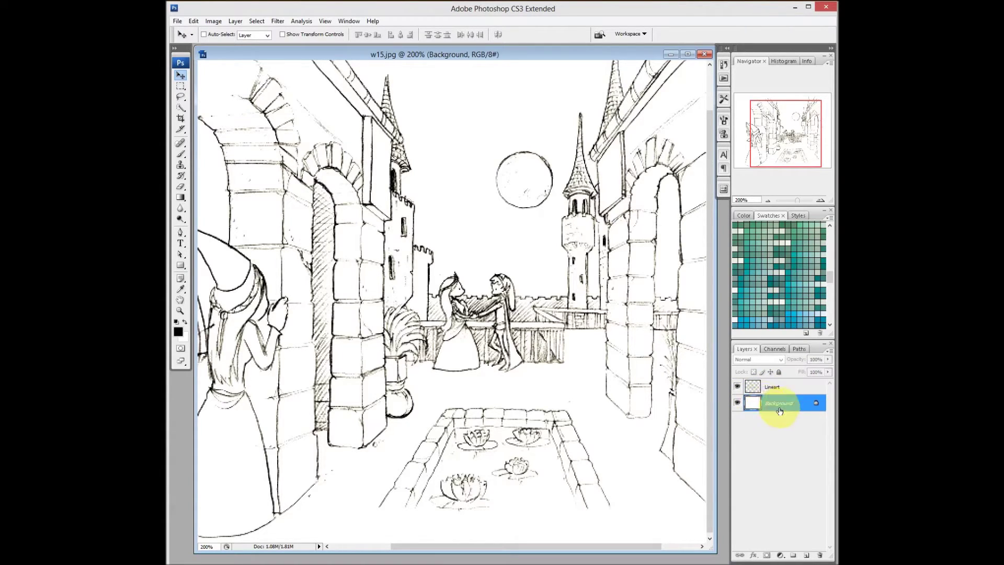
pyautogui.click(806, 557)
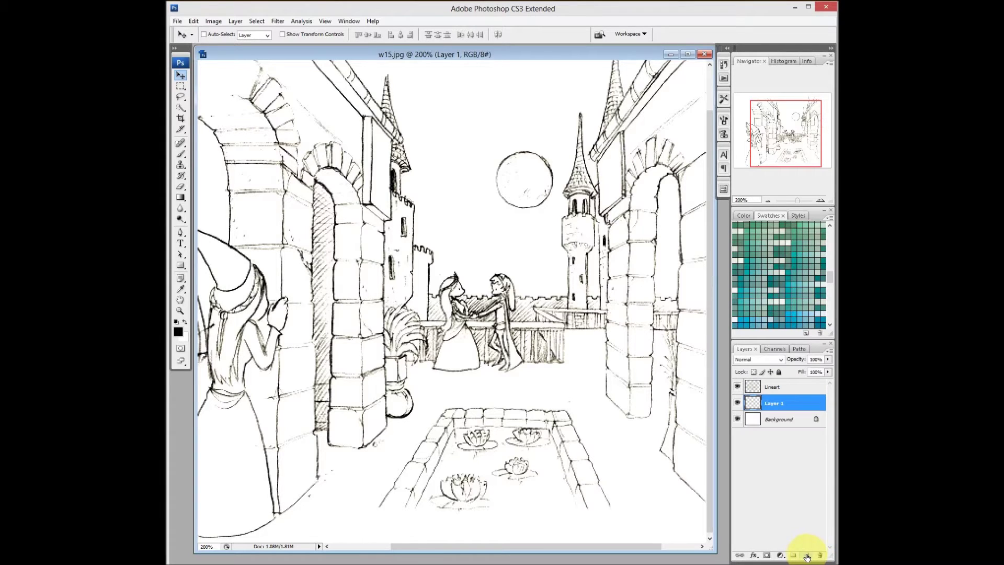
pyautogui.doubleClick(782, 400)
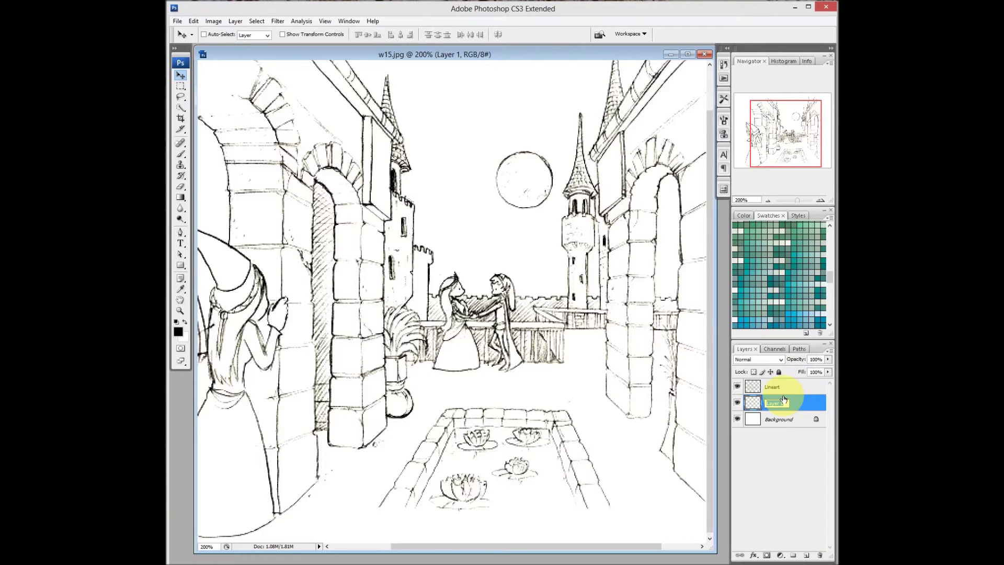
pyautogui.write('colour')
pyautogui.press('Return')
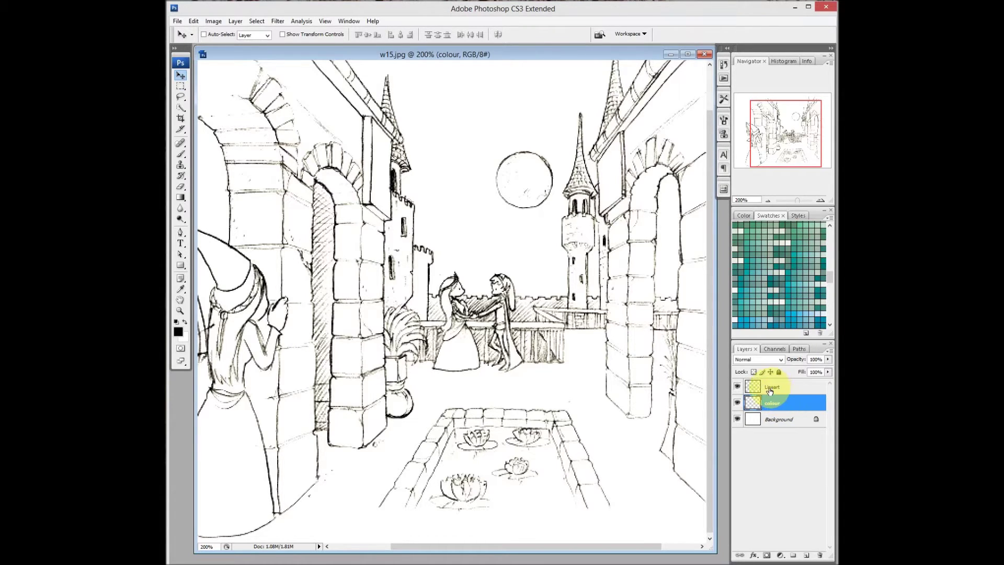
pyautogui.press('b')
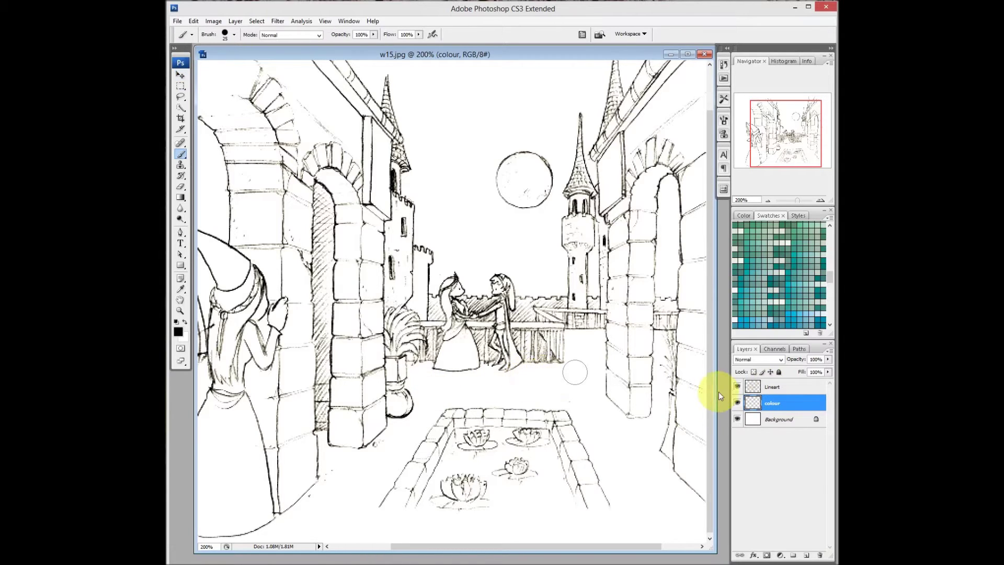
# - Look through the Lineart layer's blend modes, keep it on Normal, and make the colour layer active again
pyautogui.click(775, 386)
pyautogui.click(769, 359)
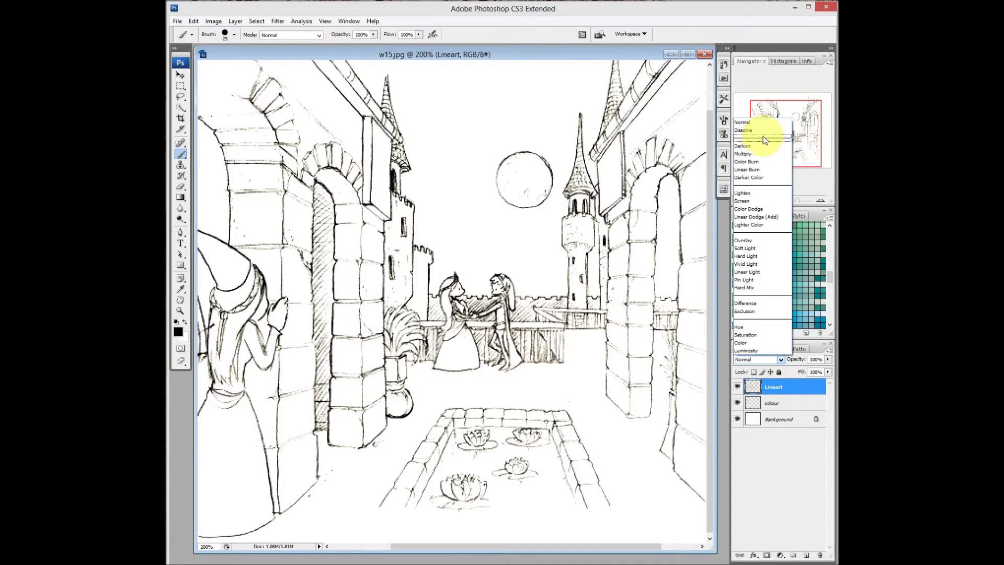
pyautogui.click(743, 124)
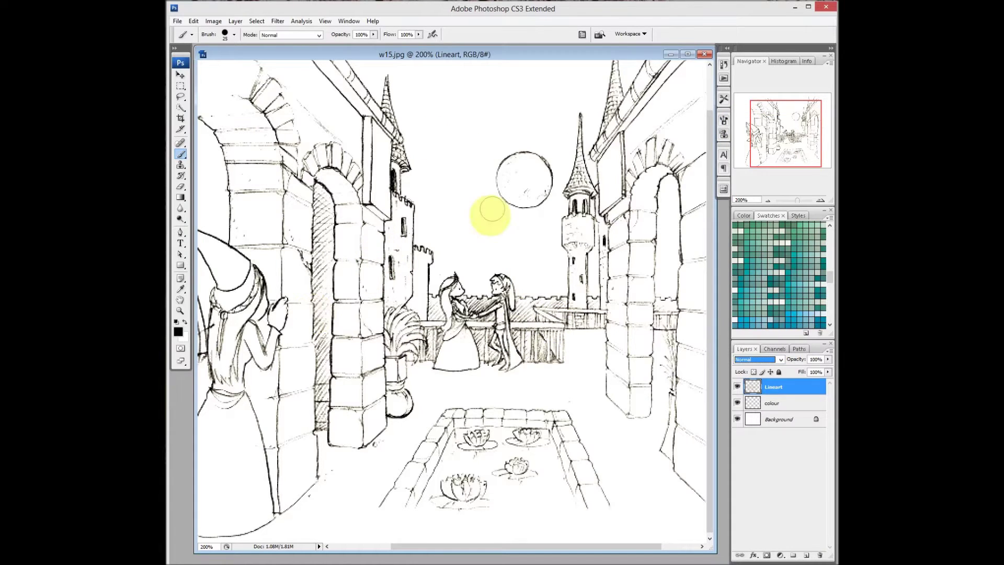
pyautogui.click(779, 404)
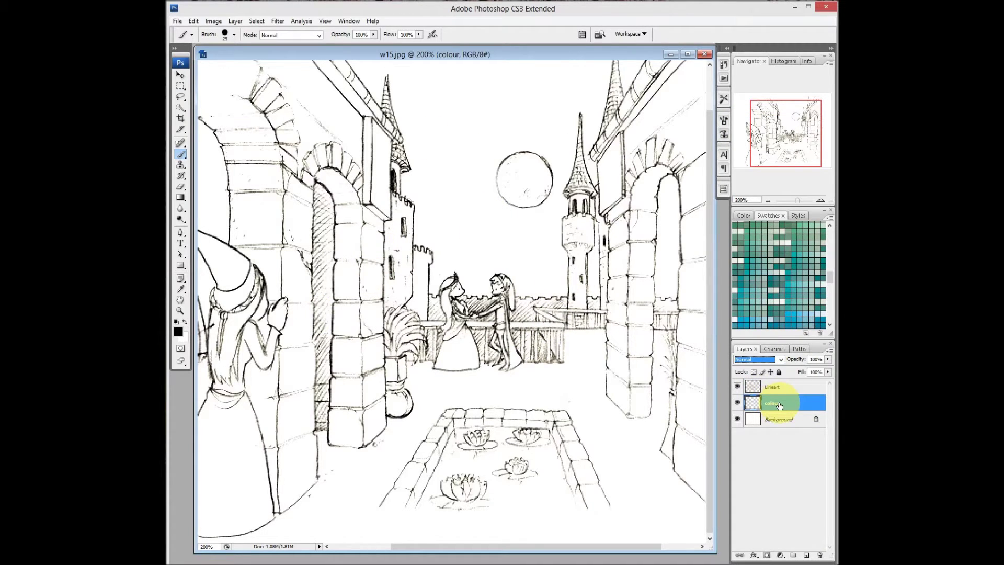
pyautogui.click(782, 405)
pyautogui.moveTo(791, 409)
pyautogui.mouseDown()
pyautogui.moveTo(792, 382)
pyautogui.moveTo(784, 401)
pyautogui.mouseUp()
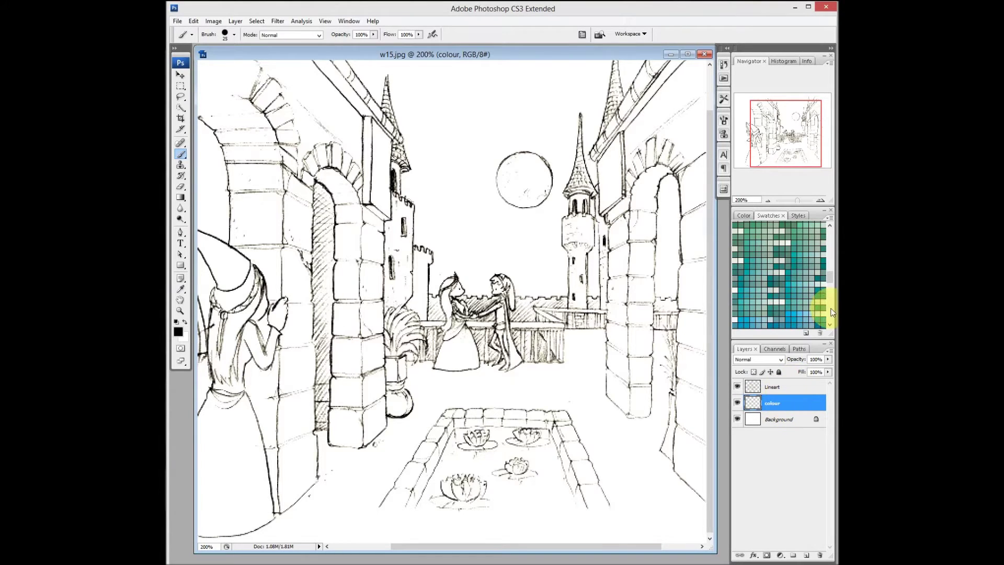
# - Pick a light pink swatch as the painting colour and replace the current swatches with the default colours
pyautogui.moveTo(831, 285); pyautogui.dragTo(831, 222)
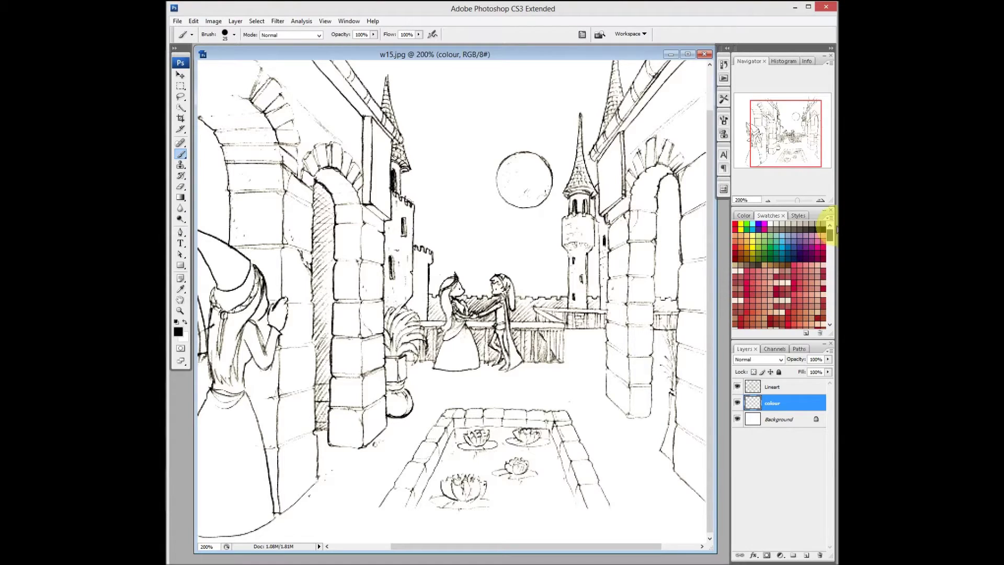
pyautogui.click(817, 266)
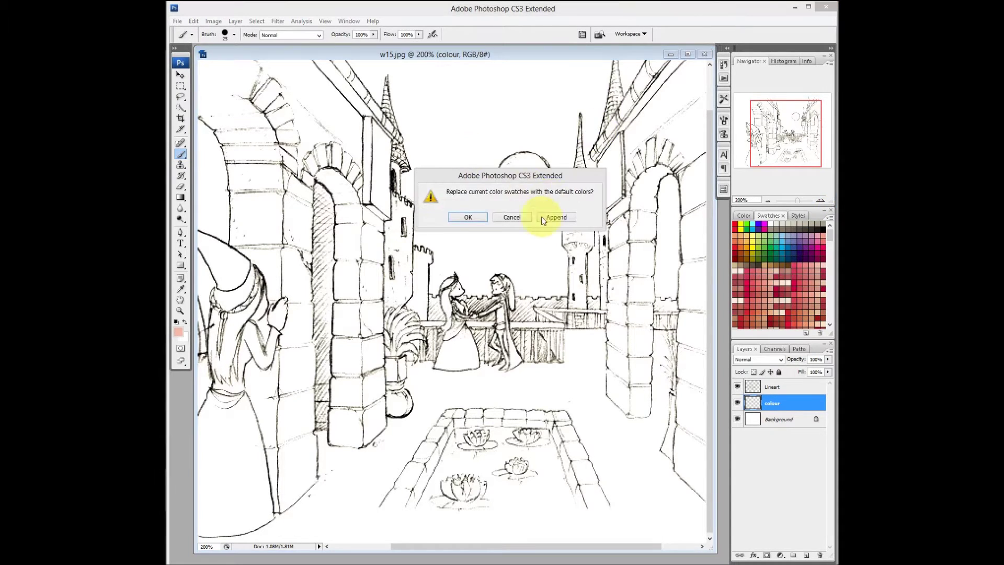
pyautogui.click(468, 220)
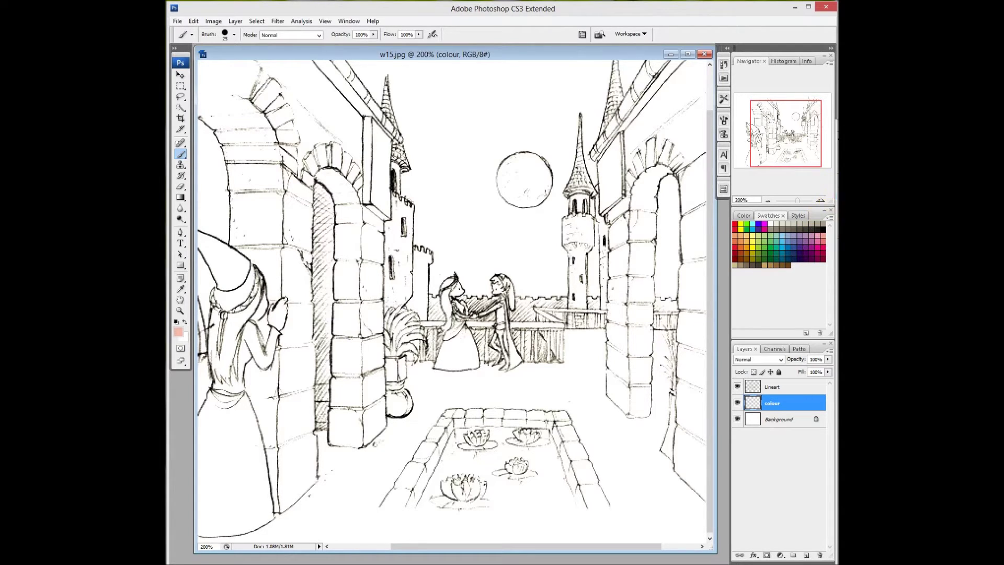
# - Append the TRUMATCH Colors set to the swatches, narrowing the program window for the swatch options and widening it again
pyautogui.moveTo(835, 62); pyautogui.dragTo(727, 78)
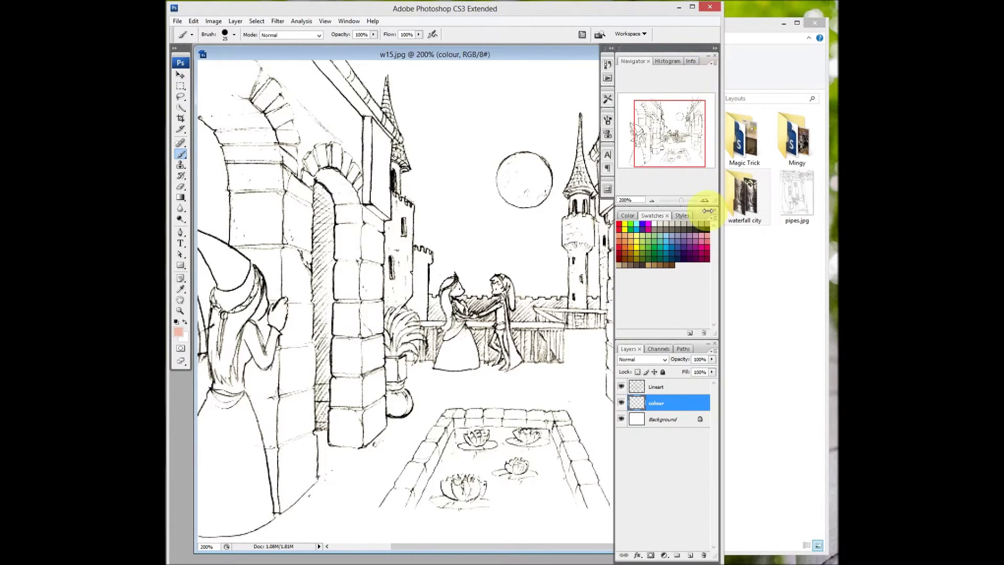
pyautogui.click(714, 217)
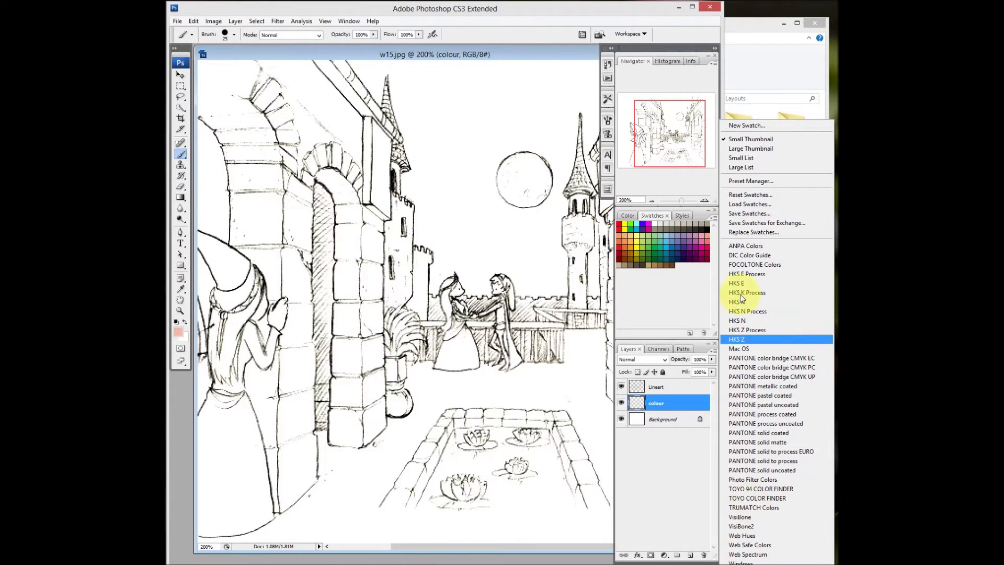
pyautogui.click(751, 508)
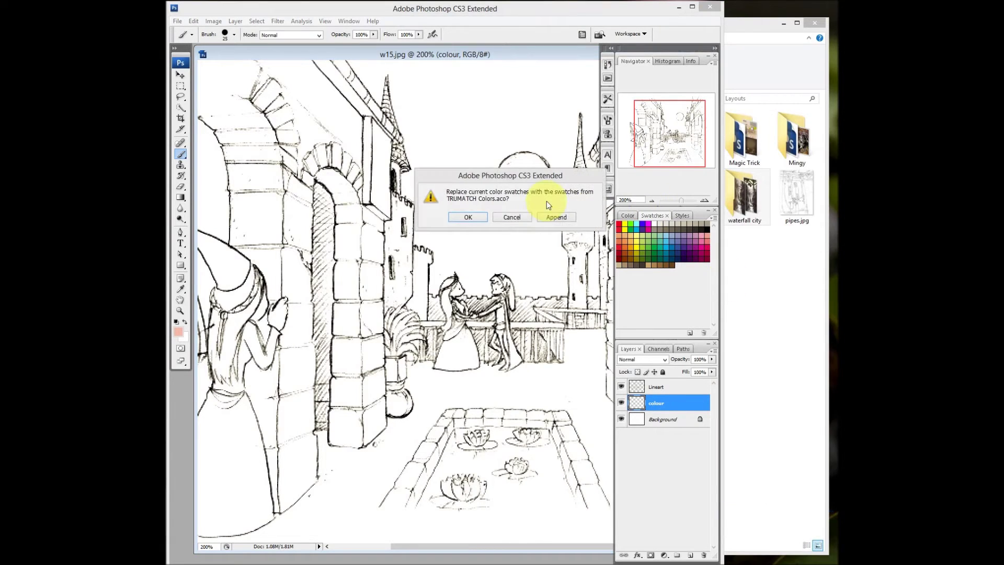
pyautogui.click(560, 218)
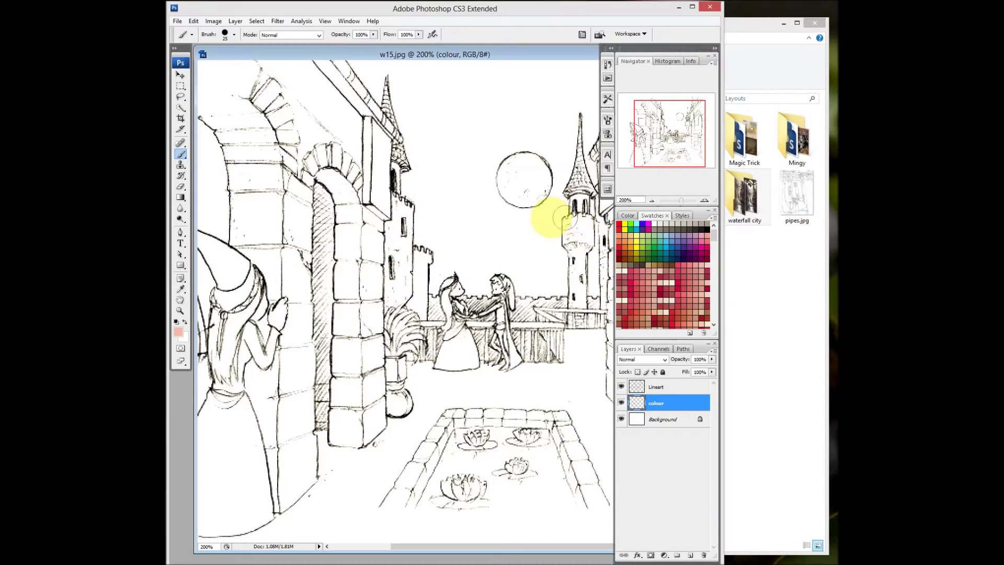
pyautogui.moveTo(723, 240)
pyautogui.mouseDown()
pyautogui.moveTo(820, 241)
pyautogui.moveTo(815, 320)
pyautogui.moveTo(817, 236)
pyautogui.mouseUp()
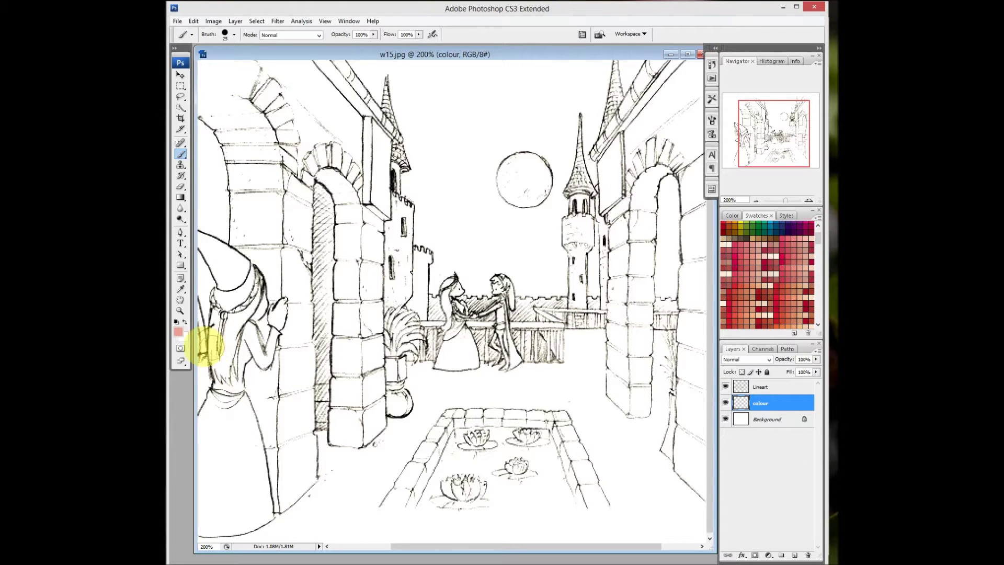
# - Paint the foreground woman's pointed hat pink with the Brush on the colour layer
pyautogui.press('space')
pyautogui.moveTo(267, 242); pyautogui.dragTo(532, 304)
pyautogui.moveTo(367, 337); pyautogui.dragTo(358, 313)
pyautogui.click(783, 394)
pyautogui.click(783, 399)
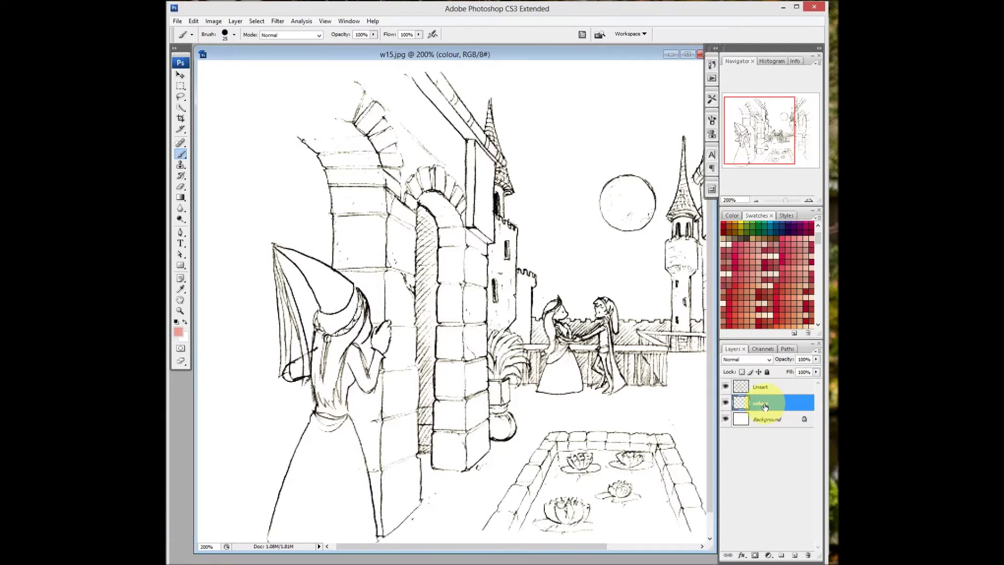
pyautogui.click(328, 306)
pyautogui.moveTo(324, 301)
pyautogui.mouseDown()
pyautogui.moveTo(288, 249)
pyautogui.moveTo(274, 246)
pyautogui.moveTo(338, 282)
pyautogui.moveTo(318, 280)
pyautogui.moveTo(337, 291)
pyautogui.mouseUp()
pyautogui.moveTo(392, 337); pyautogui.dragTo(433, 247)
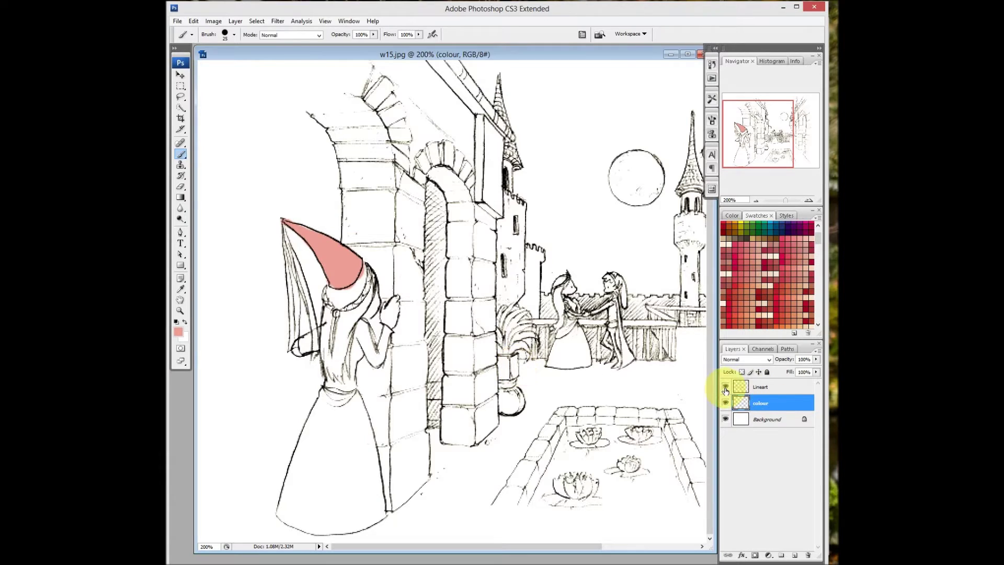
# - Select the inside of the foreground woman's skirt with the Magic Wand Tool on the Lineart layer
pyautogui.click(759, 388)
pyautogui.press('w')
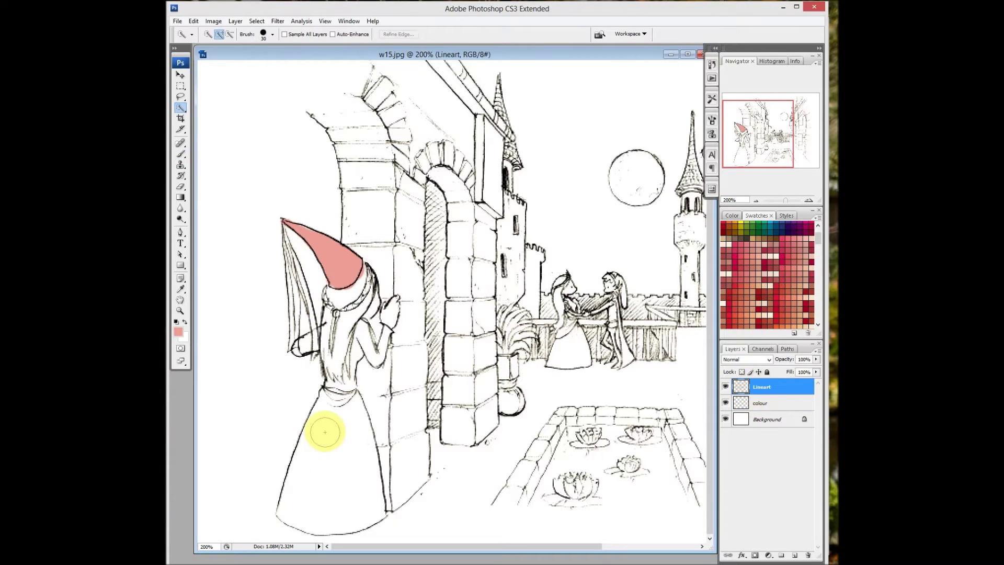
pyautogui.click(181, 108)
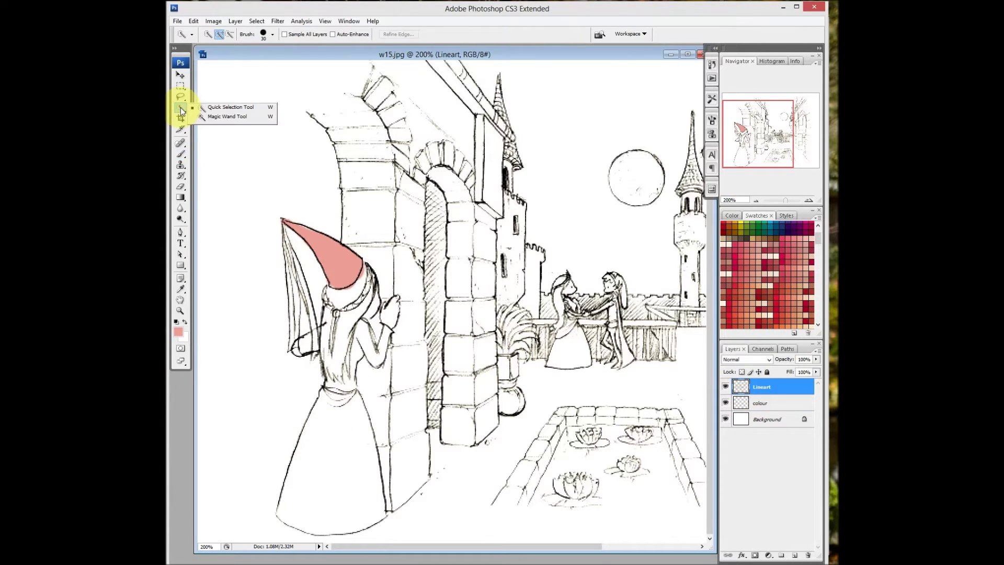
pyautogui.click(222, 116)
pyautogui.click(341, 450)
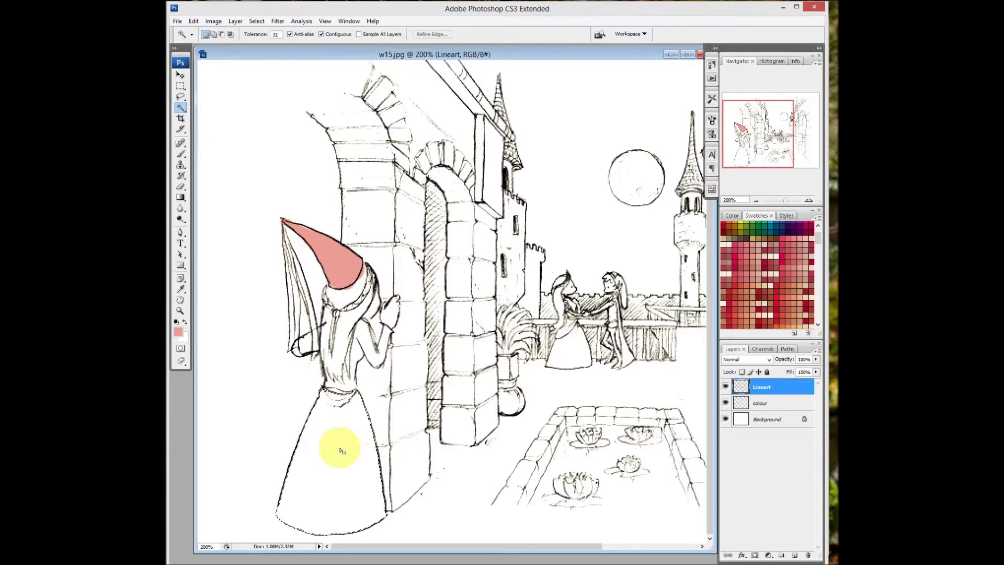
# - Fill the selected skirt with pink on the colour layer, deselect it, and brush the same pink over the bodice and sleeve
pyautogui.click(771, 404)
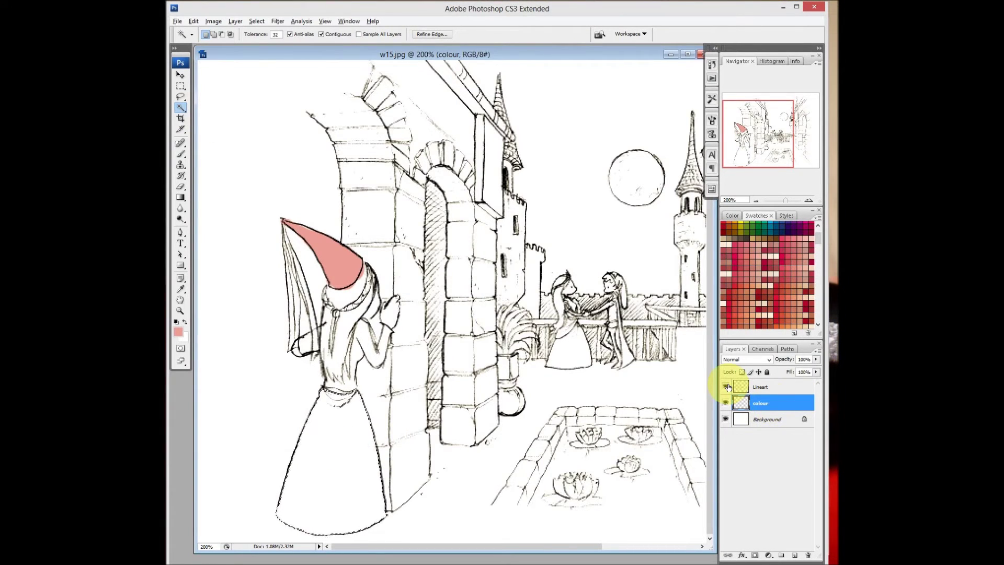
pyautogui.hotkey('alt', 'BackSpace')
pyautogui.press('m')
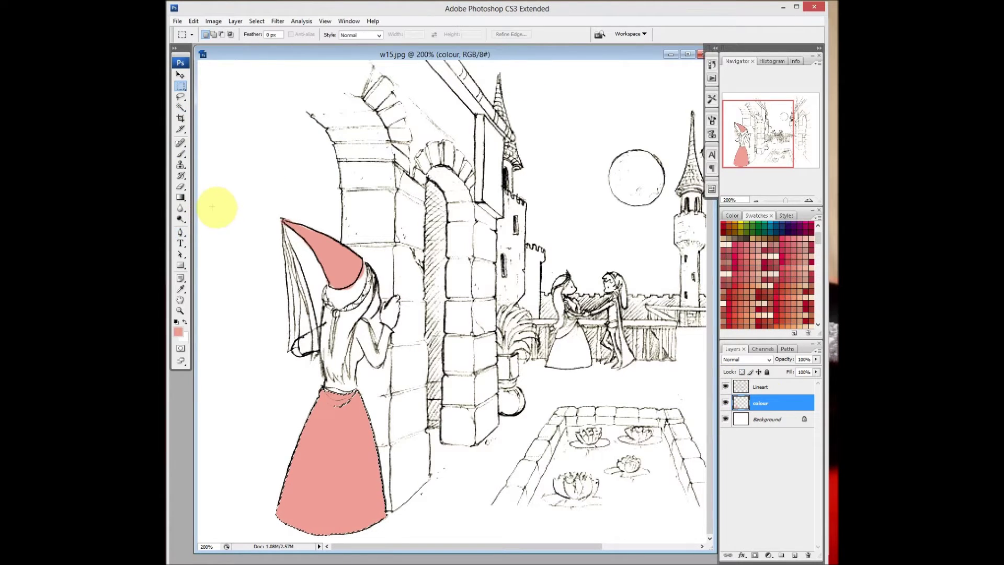
pyautogui.hotkey('ctrl', 'd')
pyautogui.press('b')
pyautogui.moveTo(333, 406)
pyautogui.mouseDown()
pyautogui.moveTo(341, 394)
pyautogui.moveTo(329, 369)
pyautogui.moveTo(343, 385)
pyautogui.moveTo(359, 322)
pyautogui.moveTo(376, 361)
pyautogui.mouseUp()
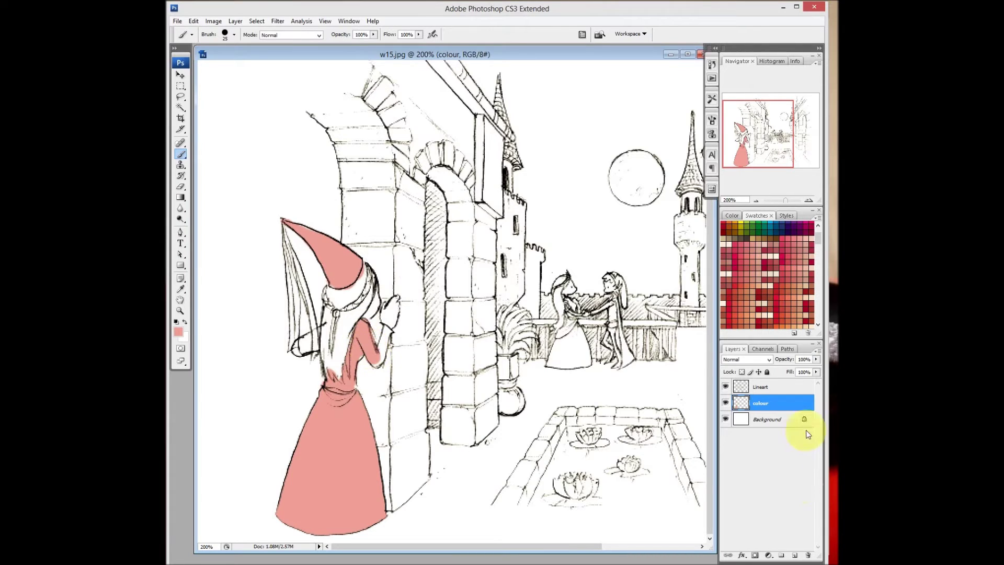
# - Add a new layer above the colour layer and paint the foreground woman's hair bright yellow on it, cleaning up stray paint
pyautogui.click(795, 556)
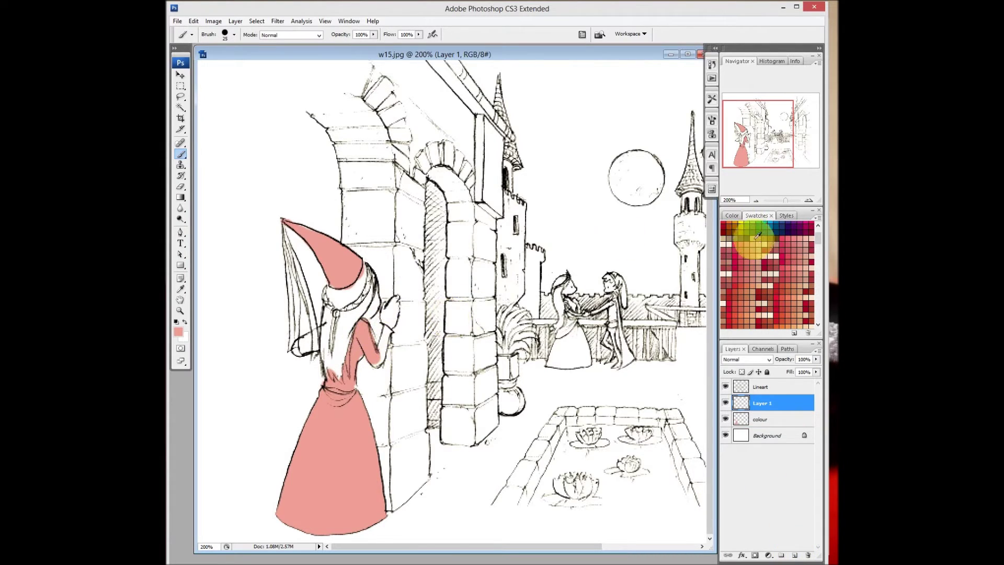
pyautogui.click(742, 226)
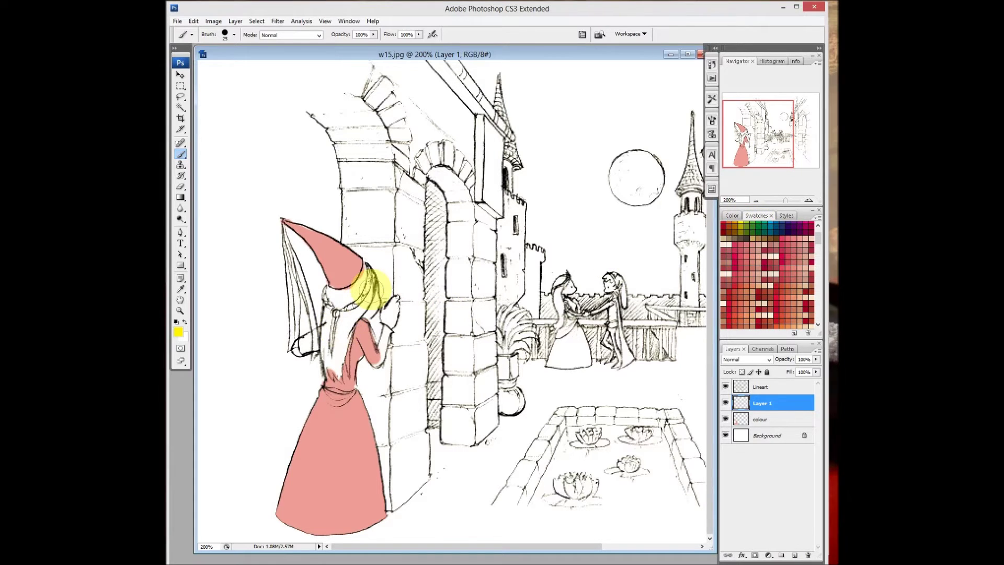
pyautogui.moveTo(361, 283)
pyautogui.mouseDown()
pyautogui.moveTo(328, 291)
pyautogui.moveTo(323, 351)
pyautogui.moveTo(343, 374)
pyautogui.moveTo(335, 344)
pyautogui.moveTo(343, 309)
pyautogui.moveTo(354, 298)
pyautogui.moveTo(352, 335)
pyautogui.moveTo(370, 266)
pyautogui.moveTo(374, 299)
pyautogui.moveTo(358, 321)
pyautogui.moveTo(371, 348)
pyautogui.moveTo(365, 354)
pyautogui.moveTo(360, 326)
pyautogui.moveTo(356, 346)
pyautogui.mouseUp()
pyautogui.hotkey('ctrl', 'z')
pyautogui.press('e')
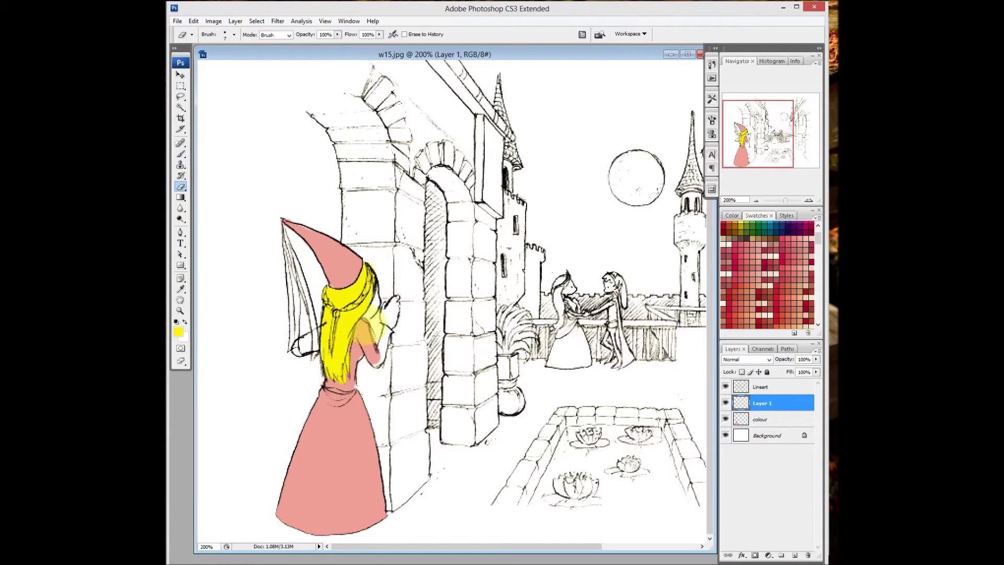
# - Brush yellow over part of the dress on the hair layer and remove it with an enlarged Eraser
pyautogui.press('b')
pyautogui.hotkey('ctrl', '+')
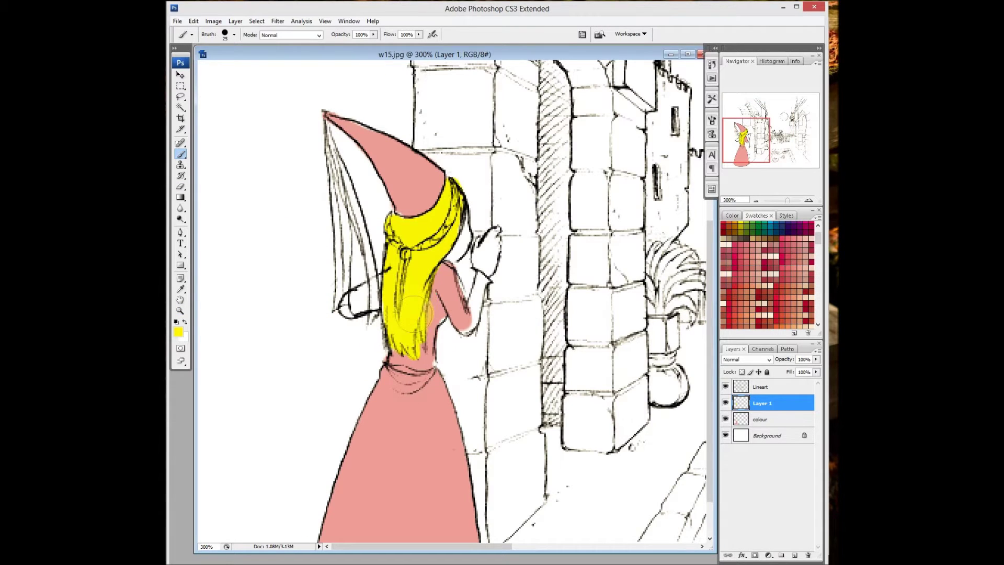
pyautogui.moveTo(423, 307)
pyautogui.mouseDown()
pyautogui.moveTo(423, 285)
pyautogui.moveTo(449, 333)
pyautogui.moveTo(427, 287)
pyautogui.moveTo(446, 415)
pyautogui.moveTo(428, 398)
pyautogui.mouseUp()
pyautogui.press('e')
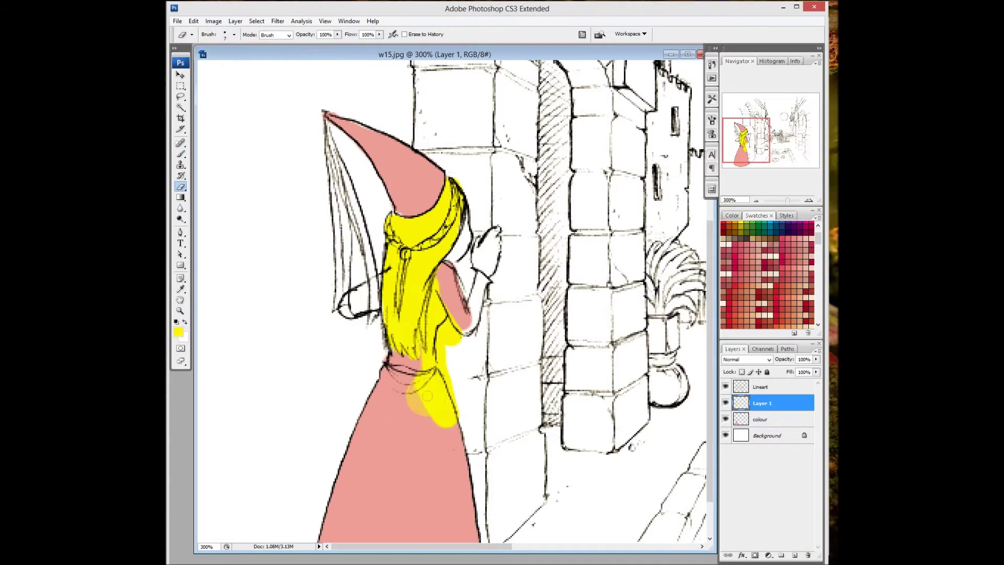
pyautogui.press(']')
pyautogui.moveTo(423, 401); pyautogui.dragTo(420, 380)
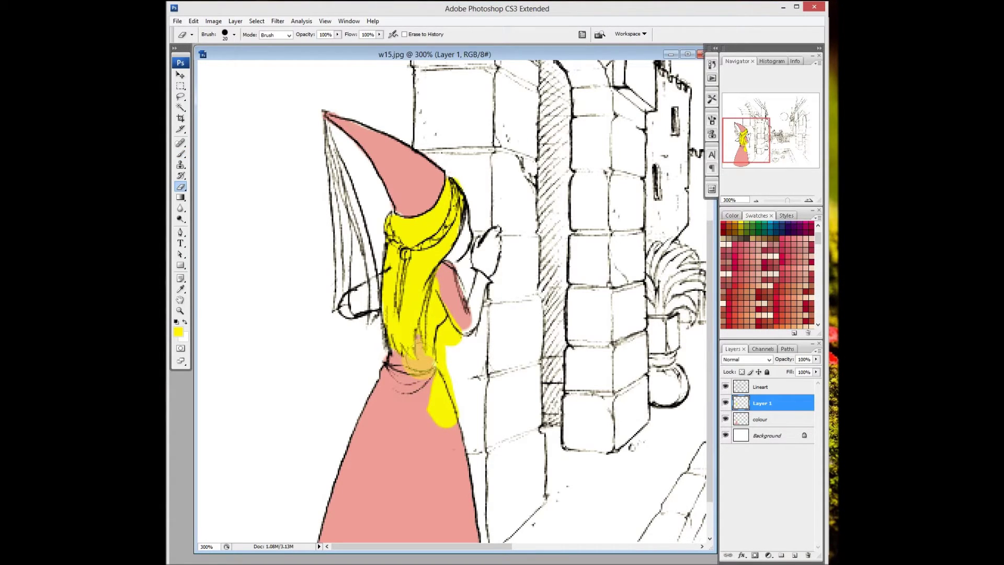
pyautogui.moveTo(428, 342)
pyautogui.mouseDown()
pyautogui.moveTo(445, 277)
pyautogui.moveTo(450, 345)
pyautogui.moveTo(434, 421)
pyautogui.moveTo(464, 308)
pyautogui.mouseUp()
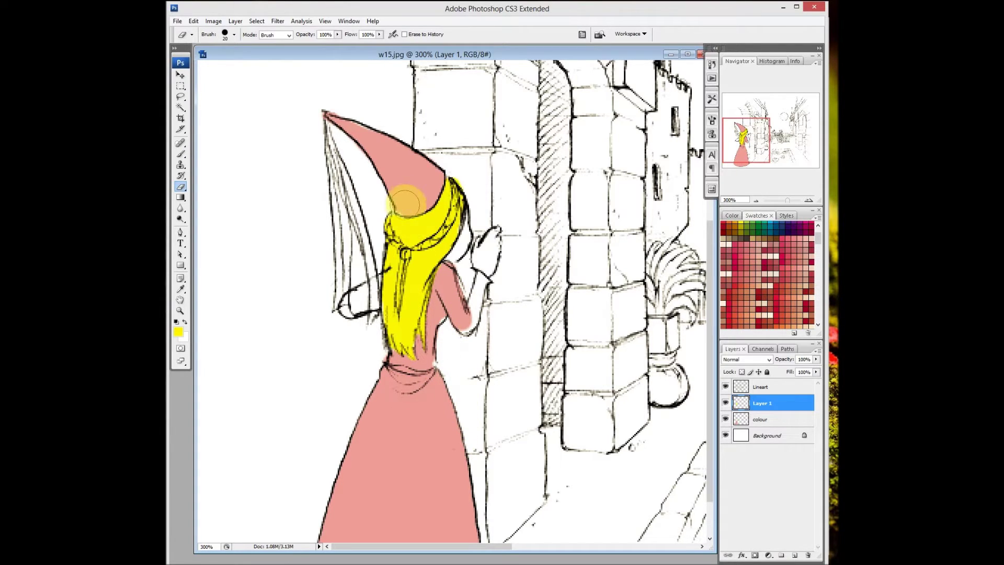
# - Add an empty layer above Lineart, clip it to Lineart with a clipping mask, and activate the Brush tool
pyautogui.moveTo(498, 262); pyautogui.dragTo(470, 358)
pyautogui.moveTo(538, 363)
pyautogui.mouseDown()
pyautogui.moveTo(475, 344)
pyautogui.moveTo(513, 352)
pyautogui.mouseUp()
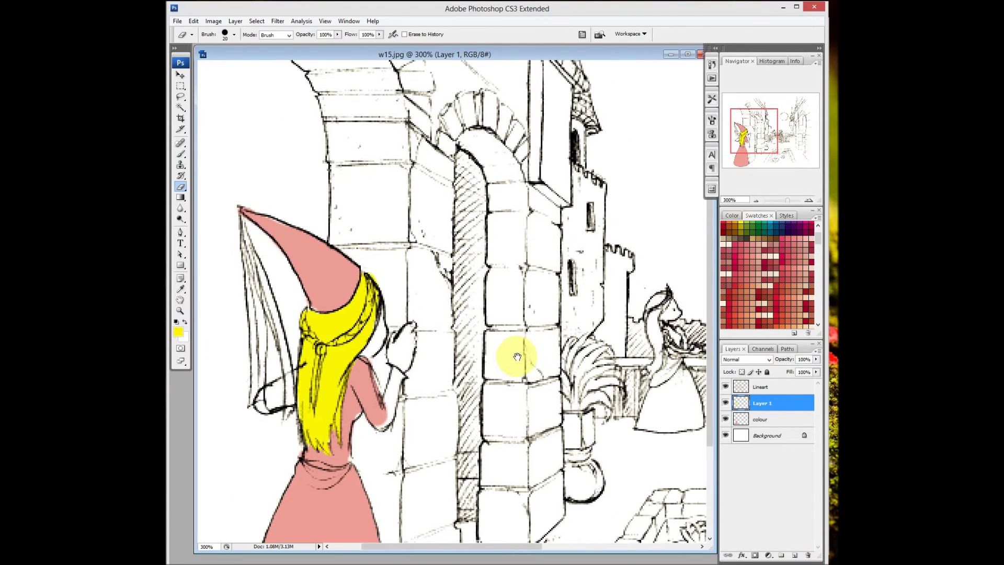
pyautogui.press('v')
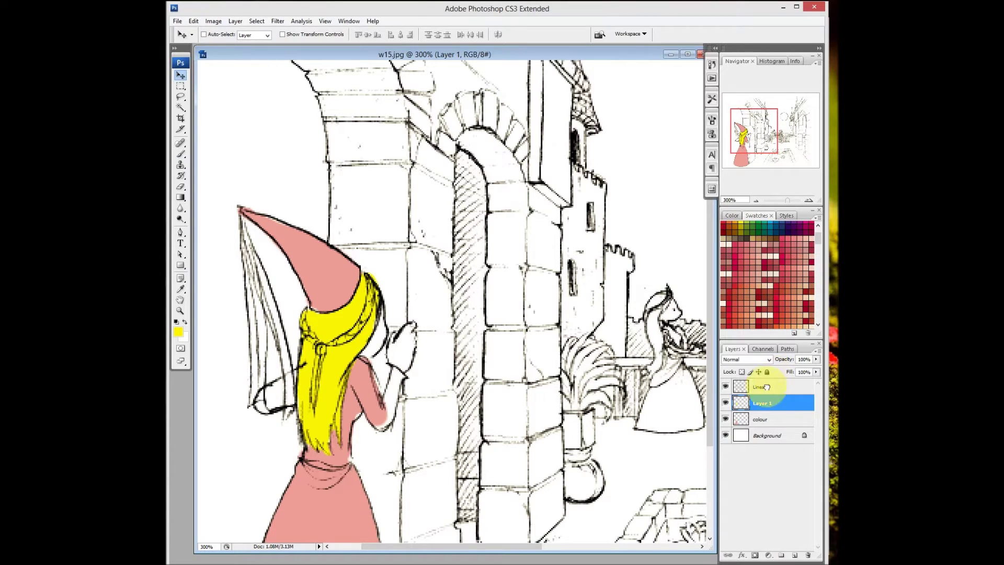
pyautogui.click(767, 387)
pyautogui.moveTo(569, 267); pyautogui.dragTo(605, 270)
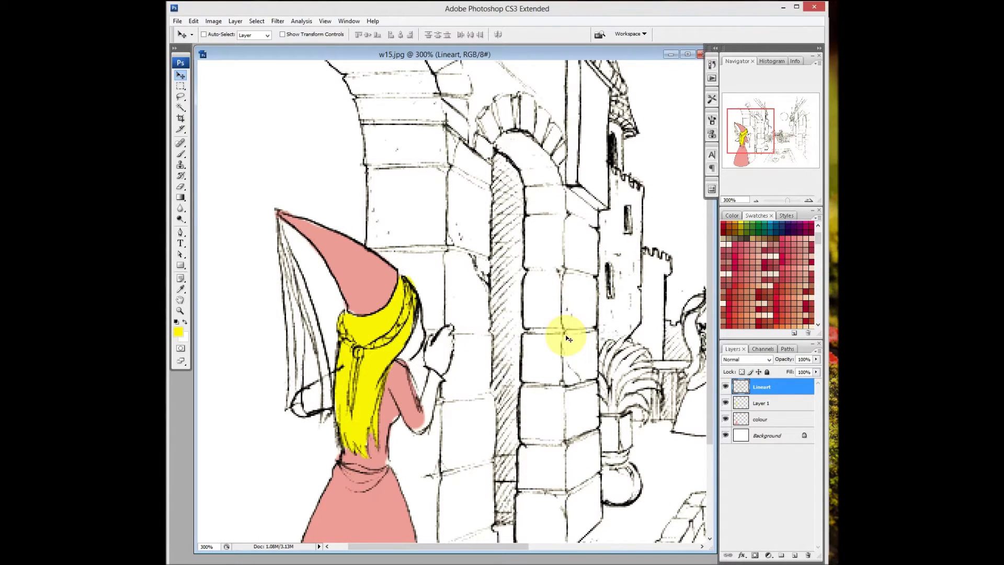
pyautogui.click(765, 403)
pyautogui.click(768, 391)
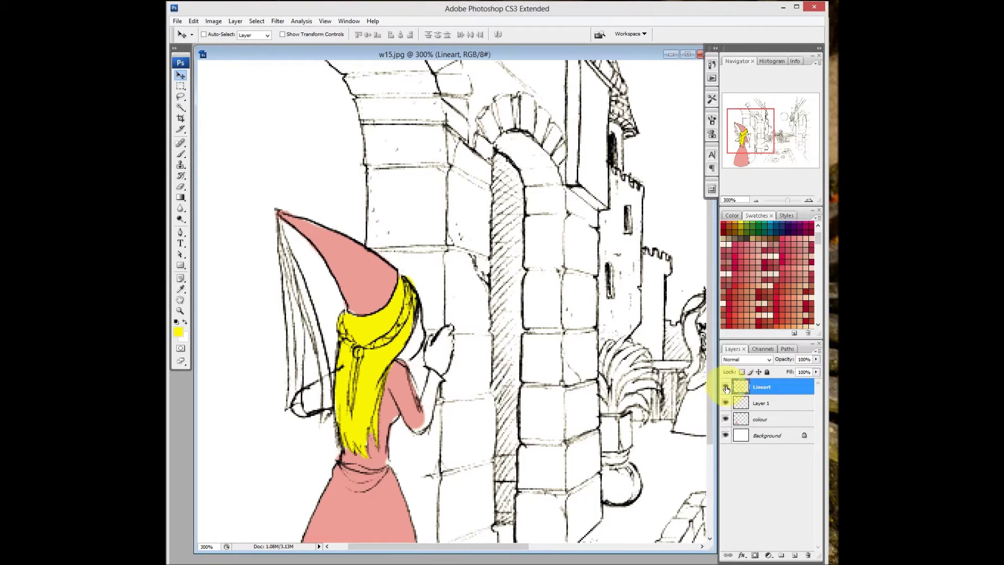
pyautogui.click(794, 557)
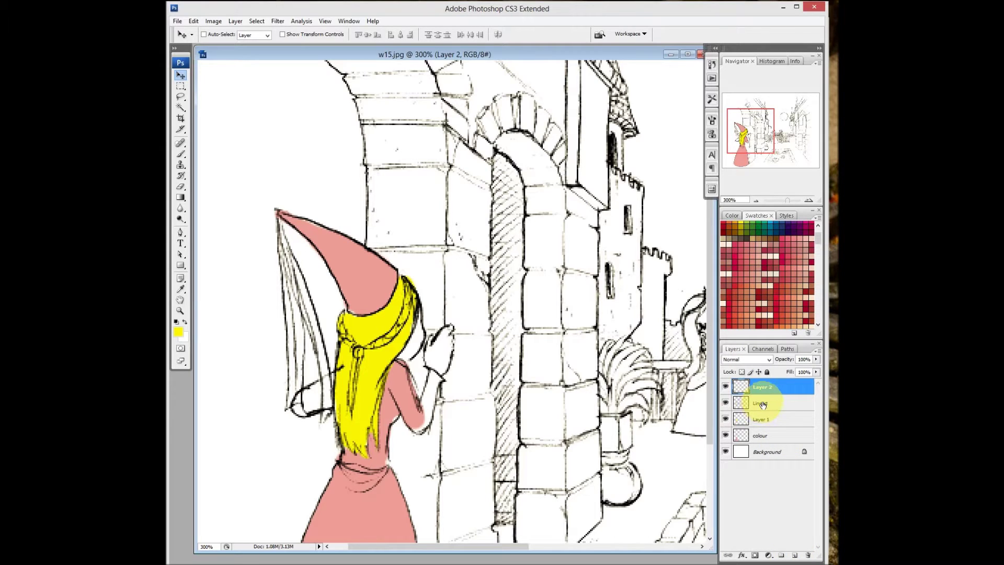
pyautogui.rightClick(756, 386)
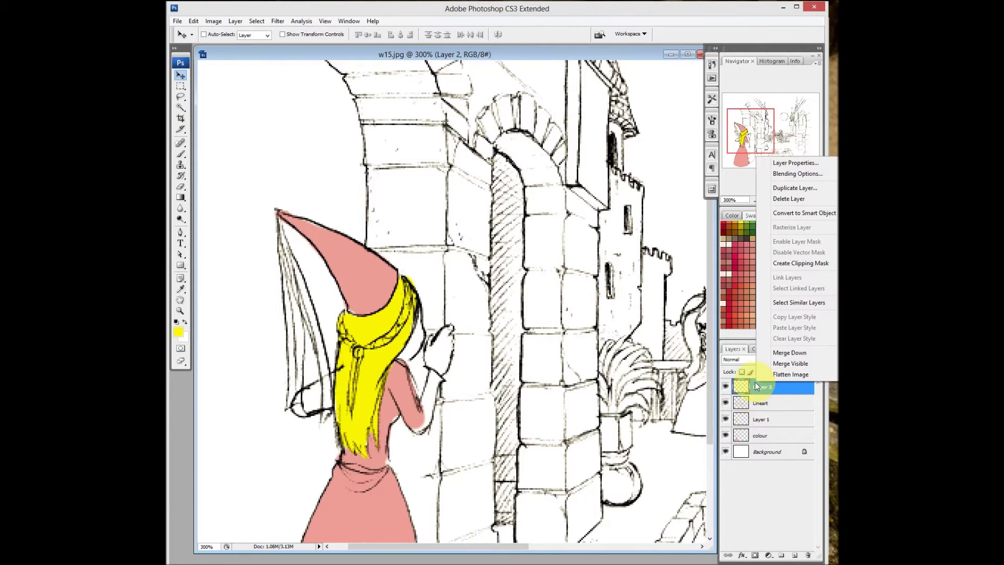
pyautogui.click(784, 267)
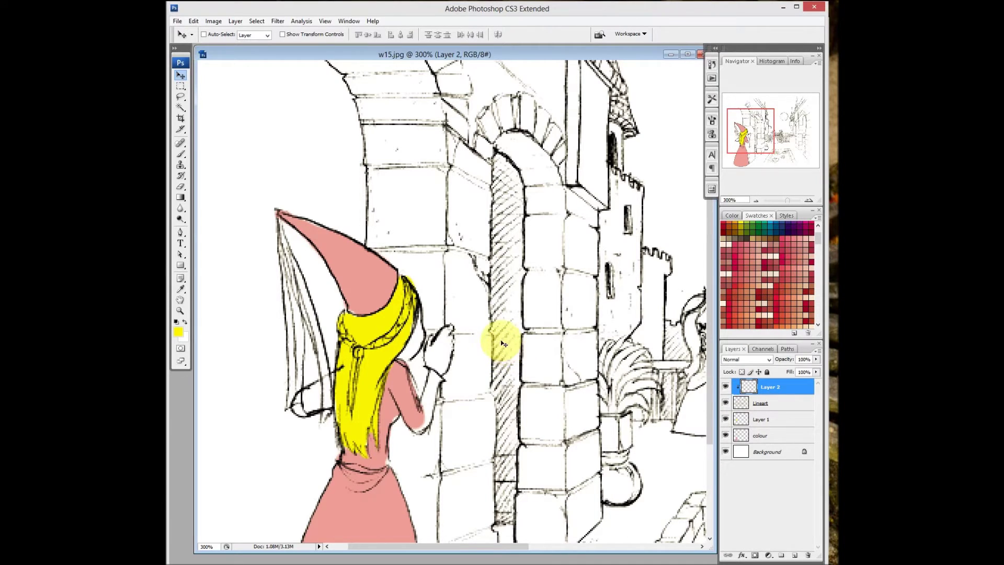
pyautogui.press('b')
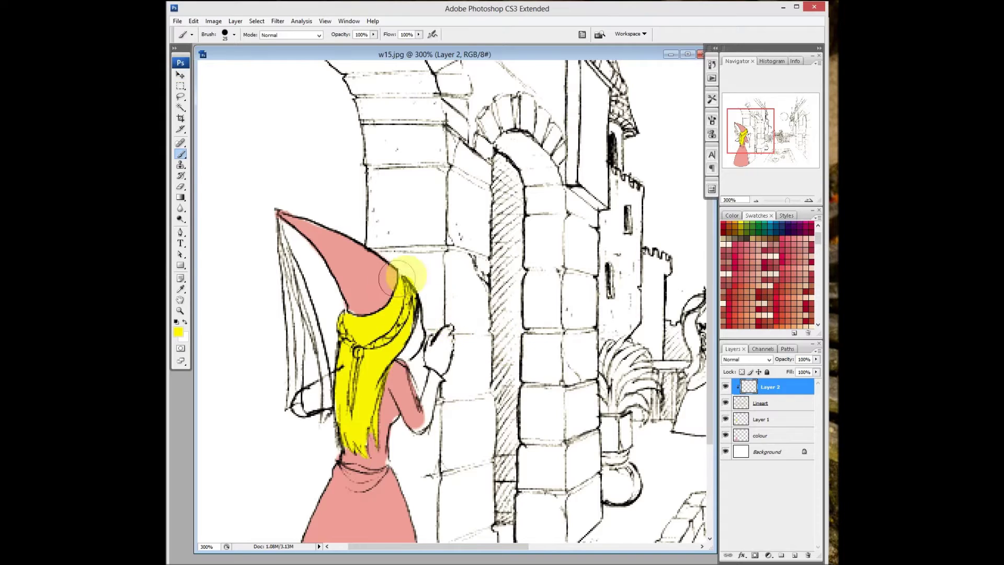
# - Brush dark red over the lines of the woman's hat, veil, sleeves and hands on the layer clipped to Lineart
pyautogui.click(723, 228)
pyautogui.moveTo(276, 210)
pyautogui.mouseDown()
pyautogui.moveTo(367, 246)
pyautogui.moveTo(357, 302)
pyautogui.moveTo(388, 294)
pyautogui.moveTo(315, 241)
pyautogui.moveTo(274, 258)
pyautogui.moveTo(319, 382)
pyautogui.moveTo(284, 404)
pyautogui.moveTo(291, 422)
pyautogui.moveTo(314, 413)
pyautogui.mouseUp()
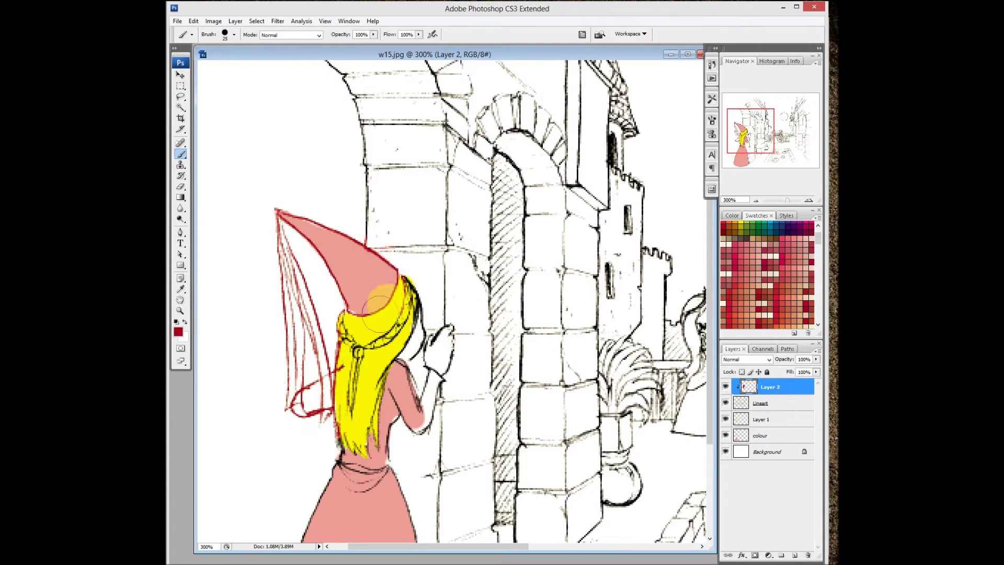
pyautogui.click(404, 281)
pyautogui.moveTo(403, 279)
pyautogui.mouseDown()
pyautogui.moveTo(390, 331)
pyautogui.moveTo(343, 320)
pyautogui.moveTo(354, 437)
pyautogui.moveTo(371, 439)
pyautogui.moveTo(370, 414)
pyautogui.moveTo(404, 341)
pyautogui.moveTo(403, 292)
pyautogui.moveTo(421, 325)
pyautogui.moveTo(399, 359)
pyautogui.moveTo(410, 395)
pyautogui.moveTo(425, 352)
pyautogui.moveTo(448, 334)
pyautogui.moveTo(424, 415)
pyautogui.moveTo(403, 421)
pyautogui.moveTo(392, 383)
pyautogui.moveTo(387, 462)
pyautogui.moveTo(427, 413)
pyautogui.mouseUp()
# - Recolour the woman's hair lines orange on the clipped layer, using a smaller brush near the hat and face
pyautogui.press('z')
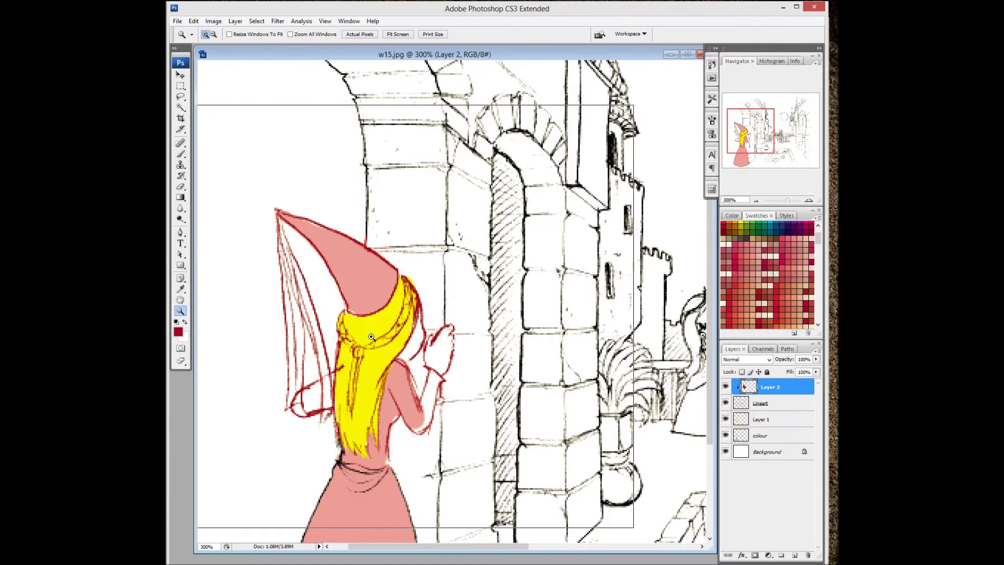
pyautogui.click(370, 331)
pyautogui.moveTo(523, 293); pyautogui.dragTo(454, 305)
pyautogui.press('b')
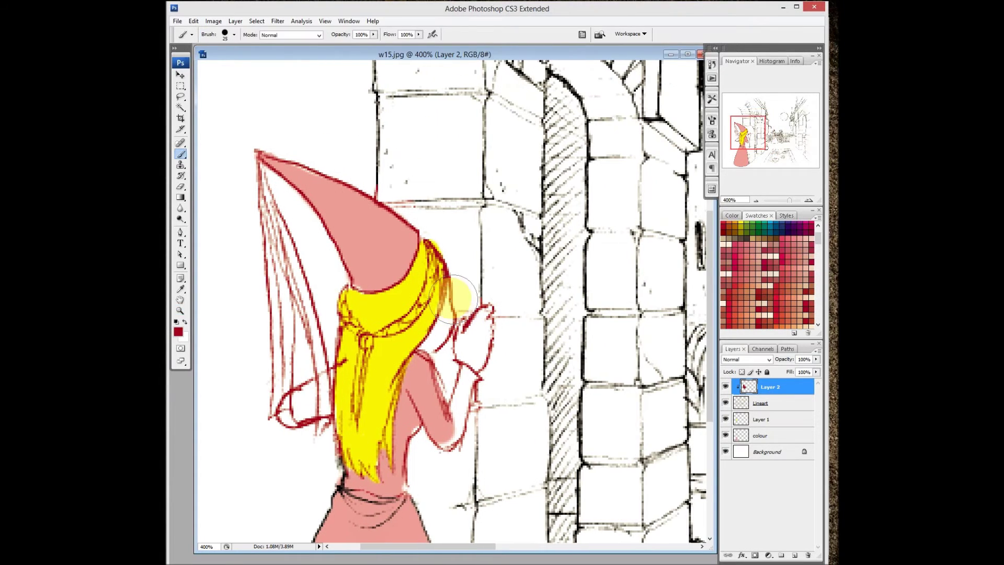
pyautogui.click(736, 225)
pyautogui.click(731, 225)
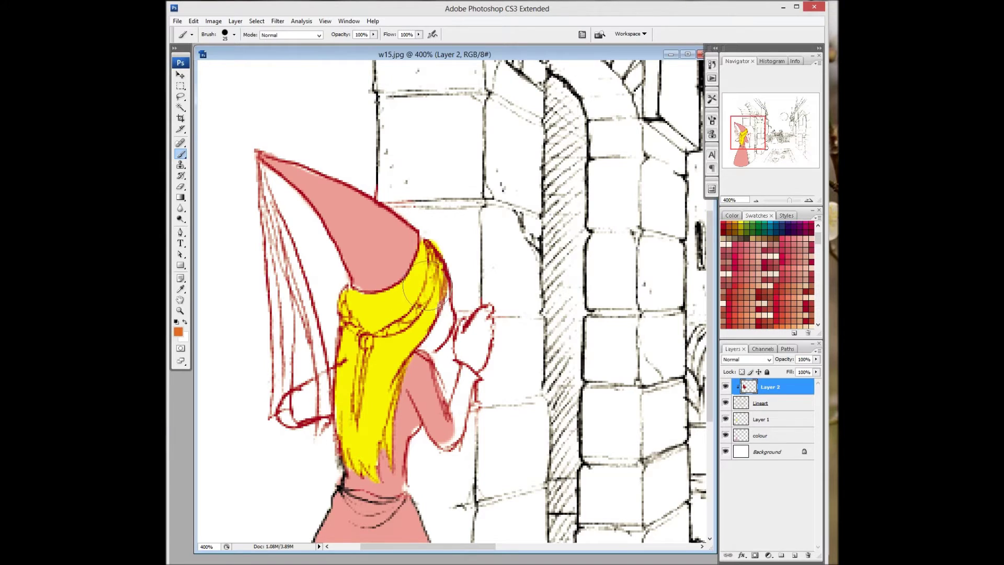
pyautogui.moveTo(421, 282); pyautogui.dragTo(440, 262)
pyautogui.press('[')
pyautogui.press('[')
pyautogui.moveTo(438, 225); pyautogui.dragTo(434, 282)
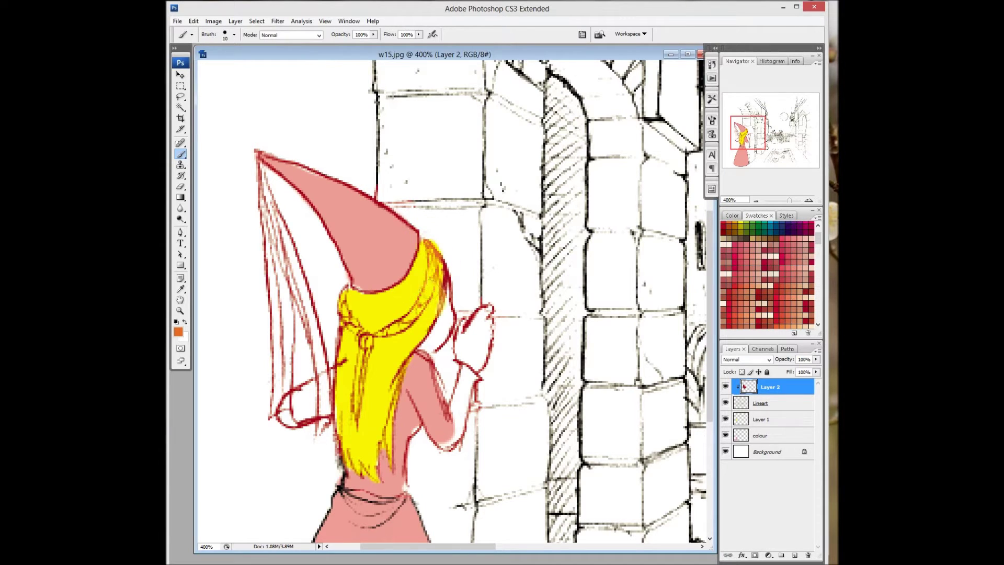
pyautogui.moveTo(397, 322)
pyautogui.mouseDown()
pyautogui.moveTo(345, 314)
pyautogui.moveTo(337, 291)
pyautogui.moveTo(366, 476)
pyautogui.moveTo(387, 419)
pyautogui.mouseUp()
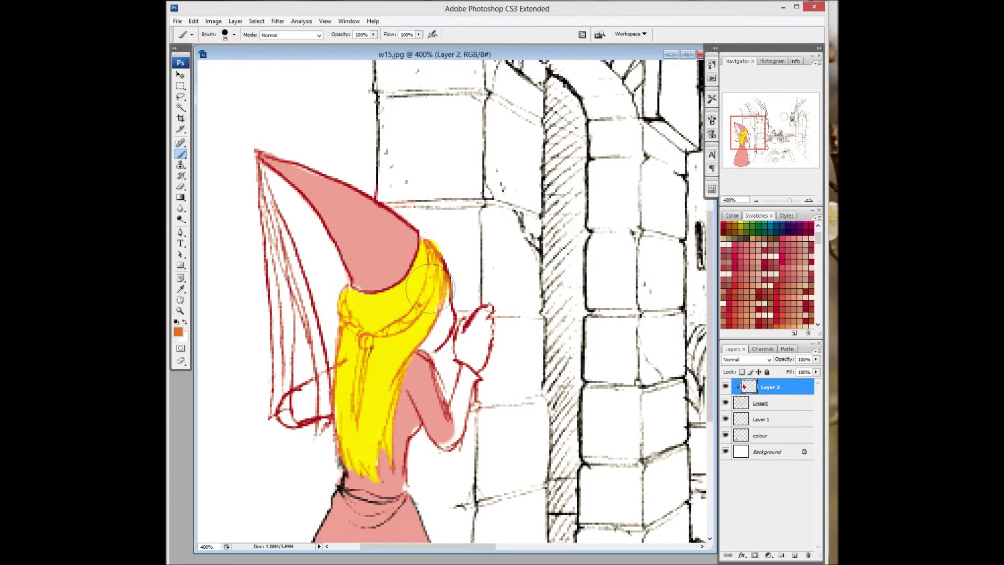
pyautogui.moveTo(429, 266)
pyautogui.mouseDown()
pyautogui.moveTo(448, 247)
pyautogui.moveTo(455, 262)
pyautogui.mouseUp()
# - Reduce the brush size to 15 and add a new layer named skin above Layer 1
pyautogui.press('[')
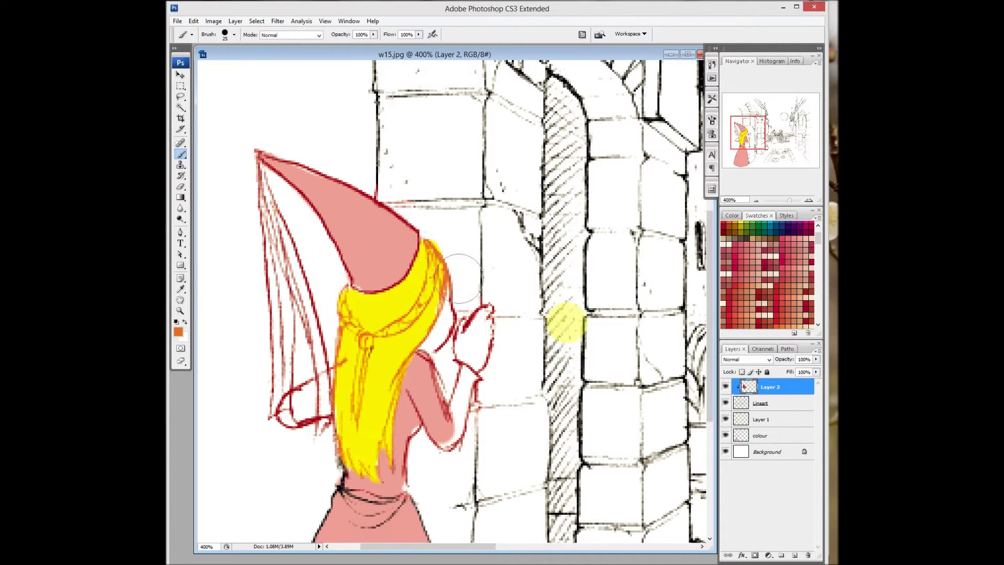
pyautogui.click(761, 420)
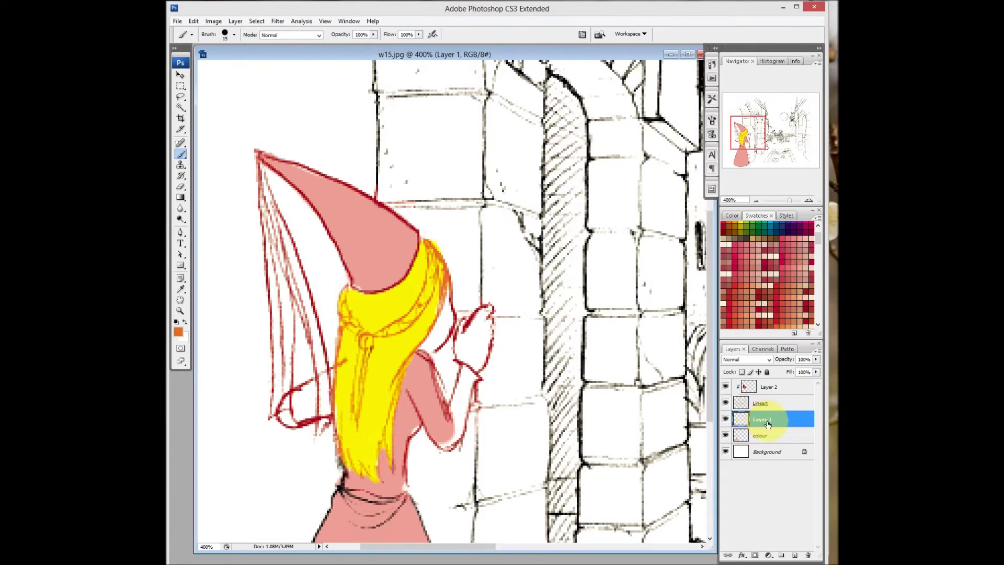
pyautogui.click(794, 557)
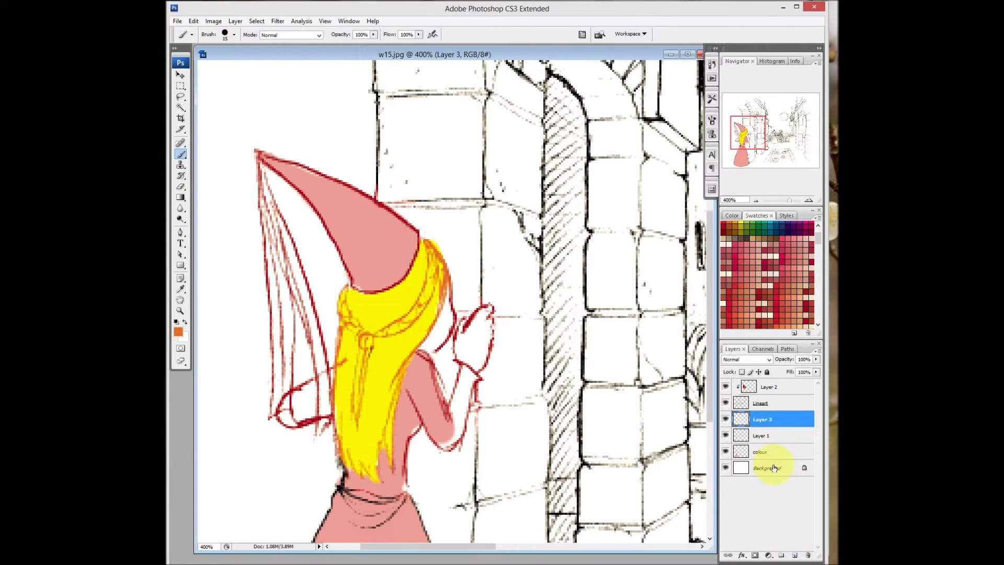
pyautogui.doubleClick(762, 419)
pyautogui.write('skin')
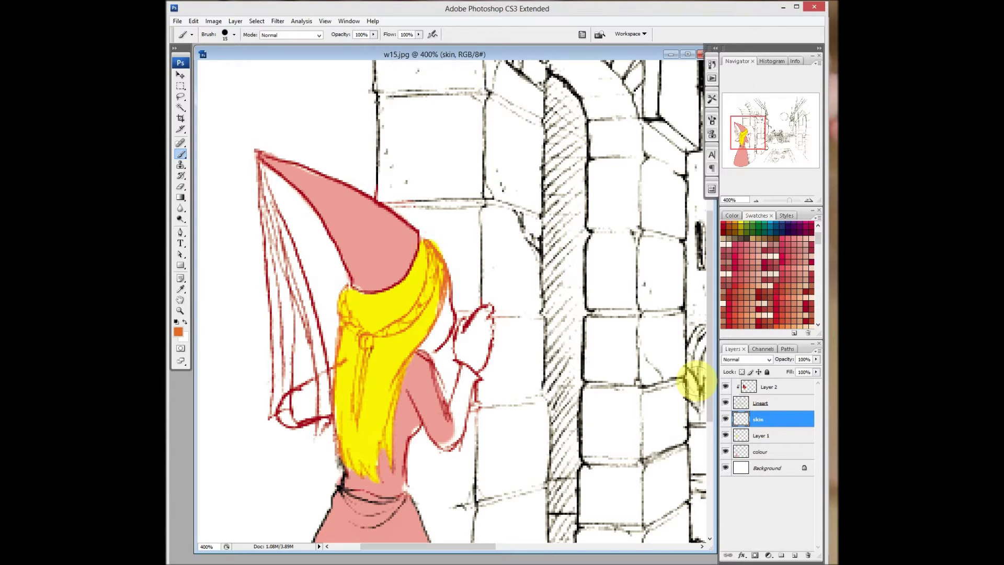
pyautogui.click(768, 260)
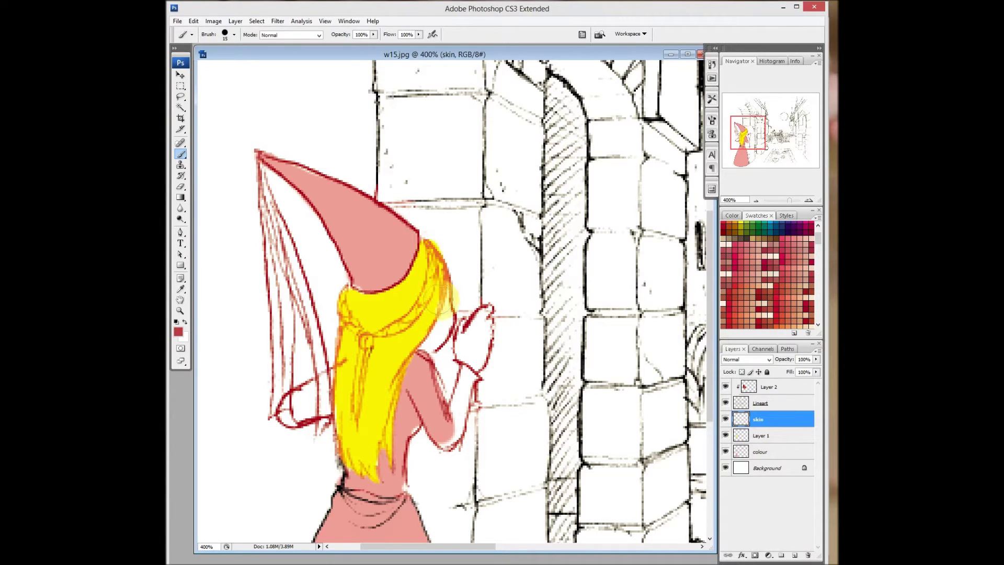
pyautogui.moveTo(442, 287); pyautogui.dragTo(443, 313)
pyautogui.hotkey('ctrl', 'z')
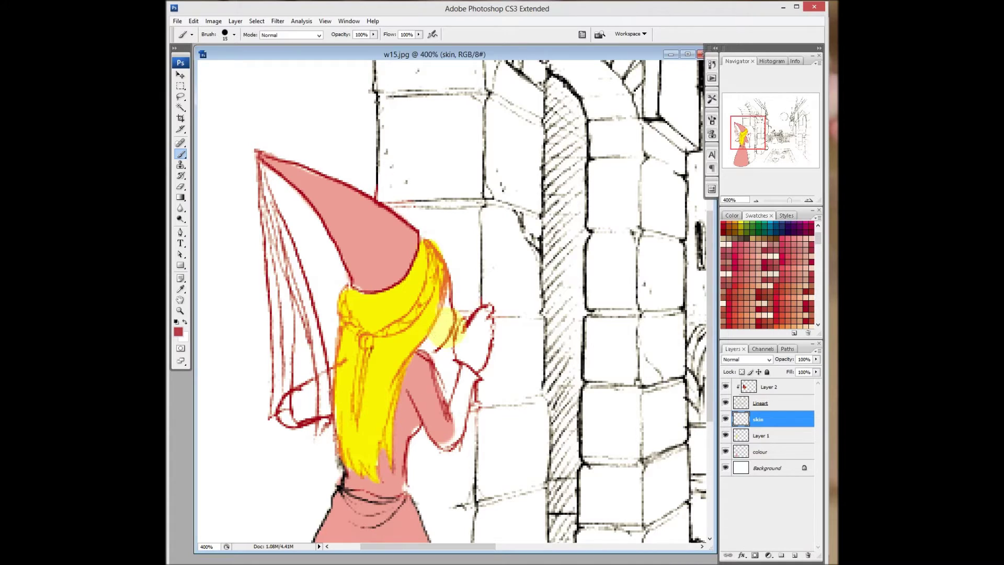
# - Paint the woman's face and hands pale peach on the skin layer
pyautogui.click(772, 256)
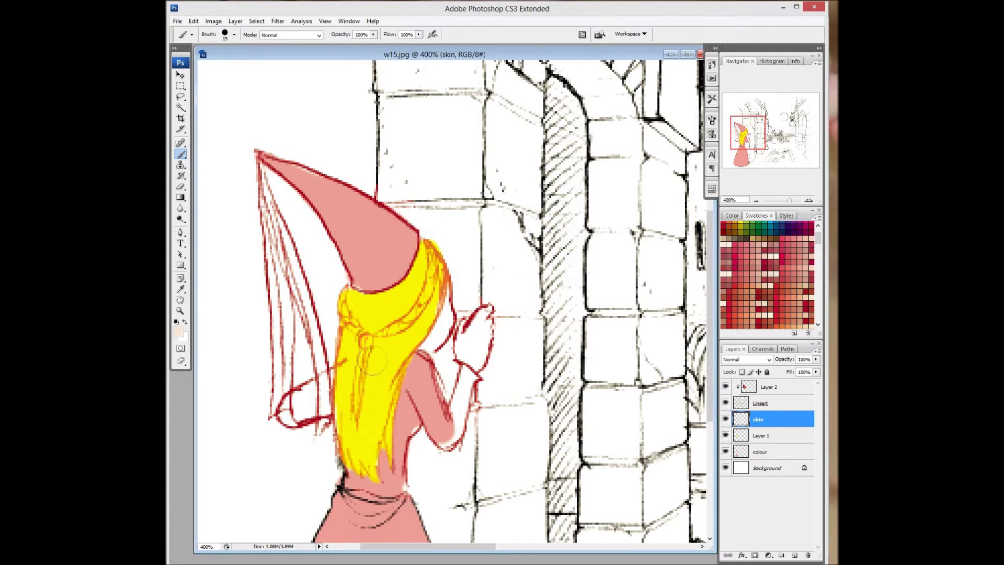
pyautogui.moveTo(448, 267)
pyautogui.mouseDown()
pyautogui.moveTo(421, 345)
pyautogui.moveTo(436, 343)
pyautogui.moveTo(447, 309)
pyautogui.moveTo(482, 315)
pyautogui.moveTo(461, 348)
pyautogui.moveTo(474, 364)
pyautogui.moveTo(478, 314)
pyautogui.mouseUp()
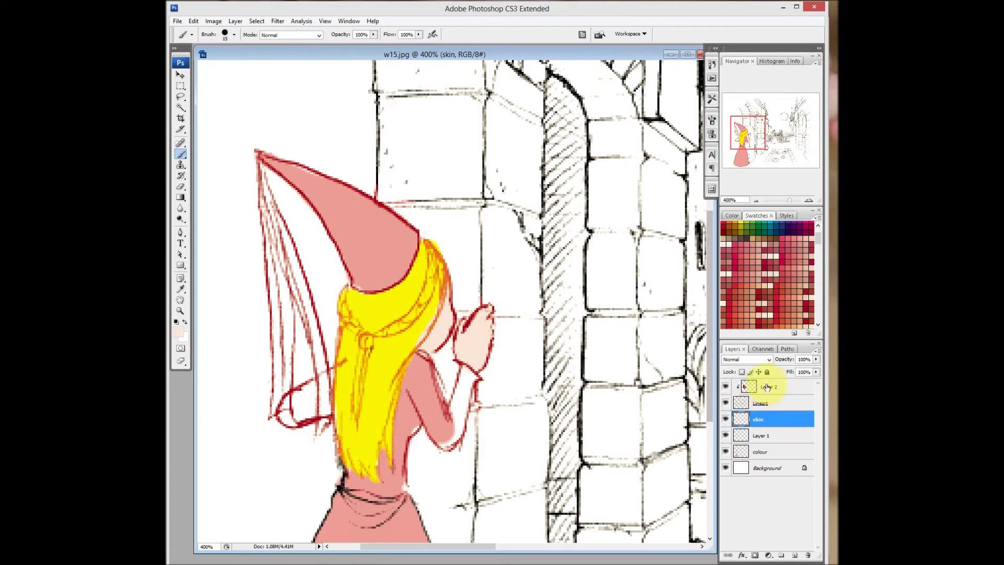
# - Rename the clipped layer above Lineart as colour
pyautogui.click(778, 387)
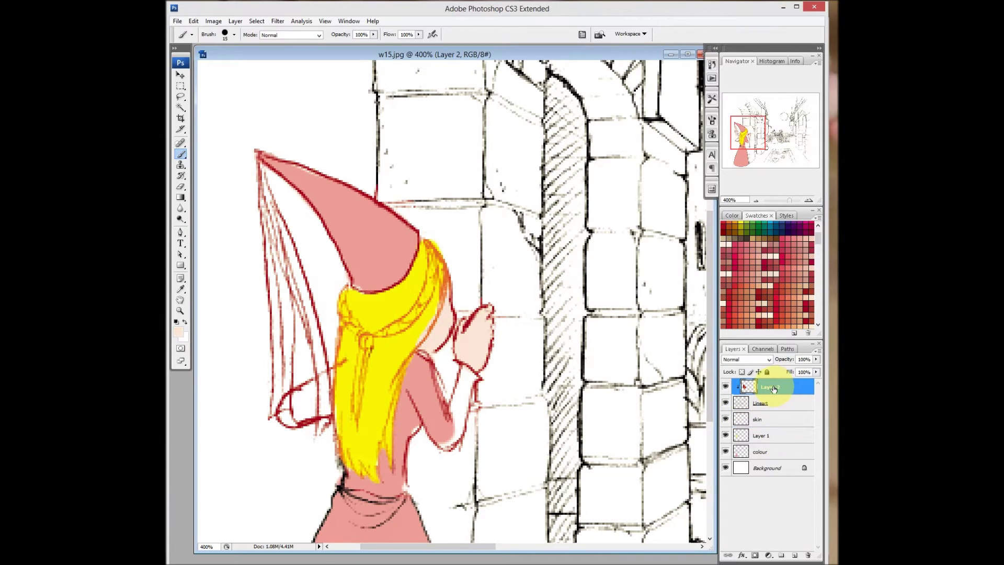
pyautogui.write('colour')
pyautogui.press('Return')
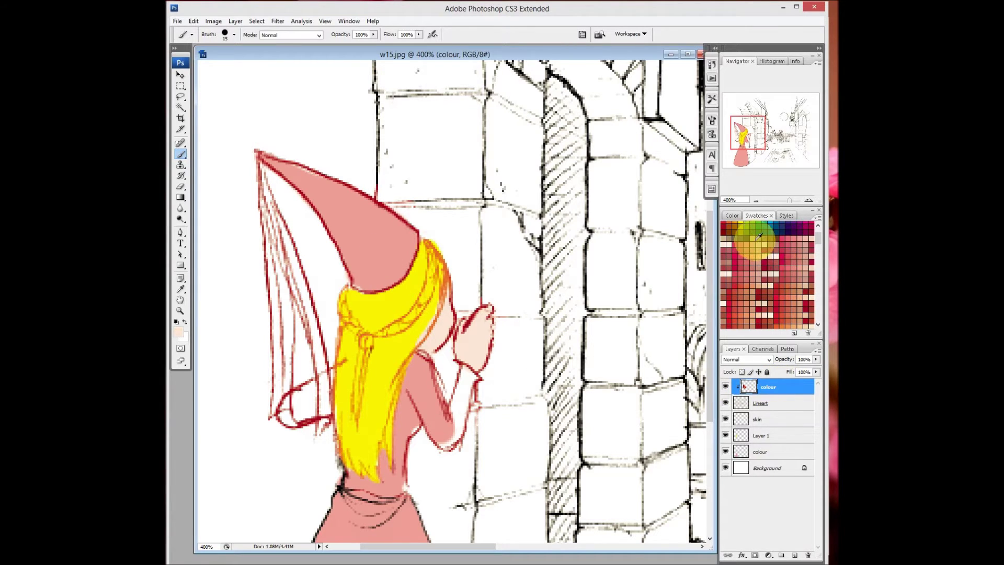
# - Recolour the lines of the woman's face and hands light brown on the clipped colour layer
pyautogui.click(735, 234)
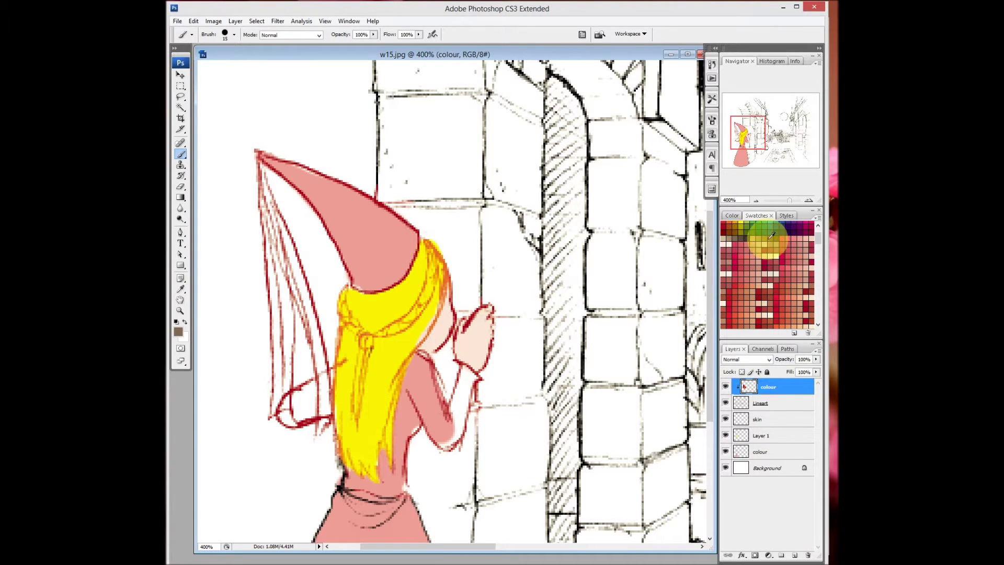
pyautogui.moveTo(413, 265)
pyautogui.mouseDown()
pyautogui.moveTo(462, 280)
pyautogui.moveTo(452, 328)
pyautogui.mouseUp()
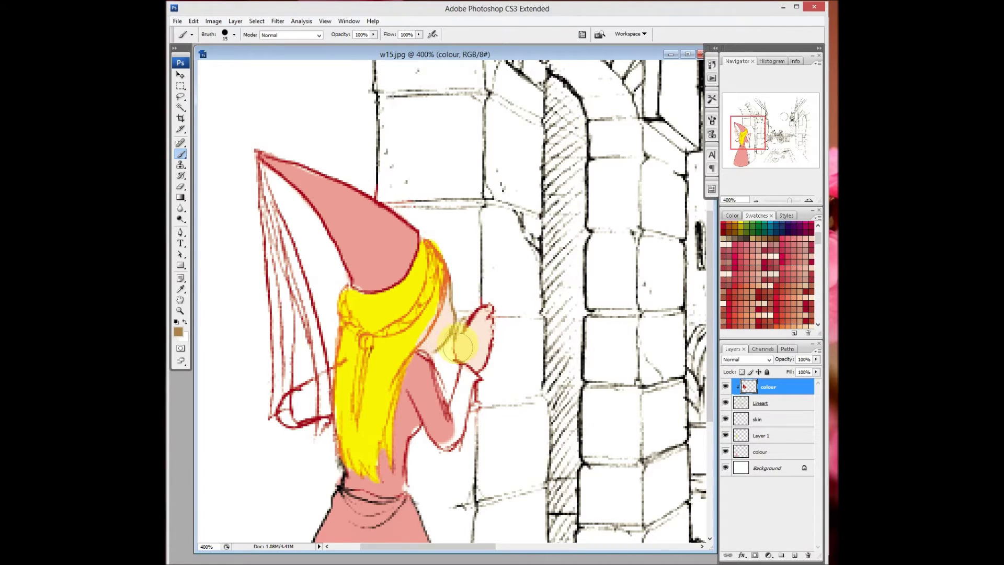
pyautogui.moveTo(484, 316); pyautogui.dragTo(490, 334)
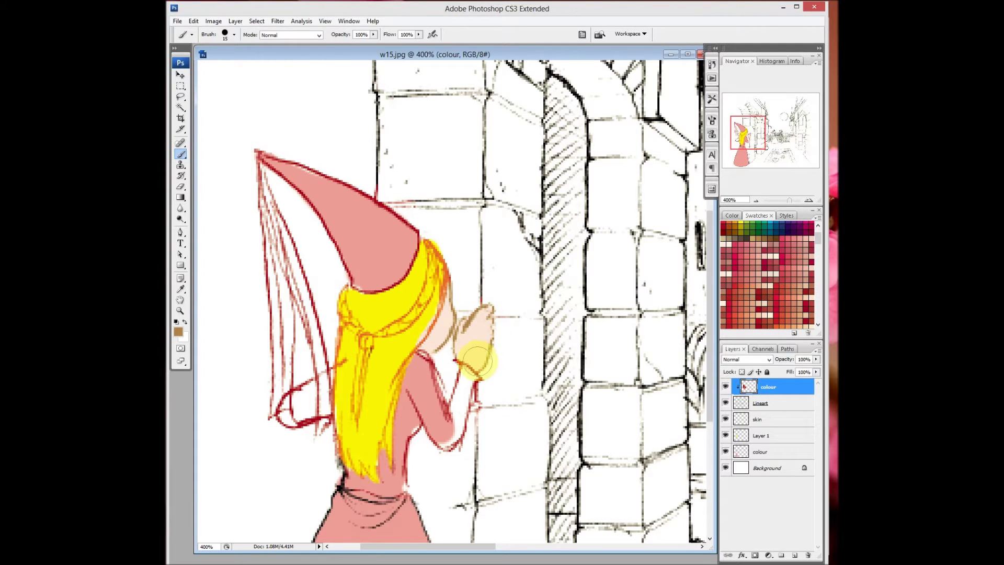
# - Paint the woman's unfinished forearm sleeve with the sampled dress pink on the lower colour layer, and compare the lines with the clipped layer hidden and shown
pyautogui.click(765, 437)
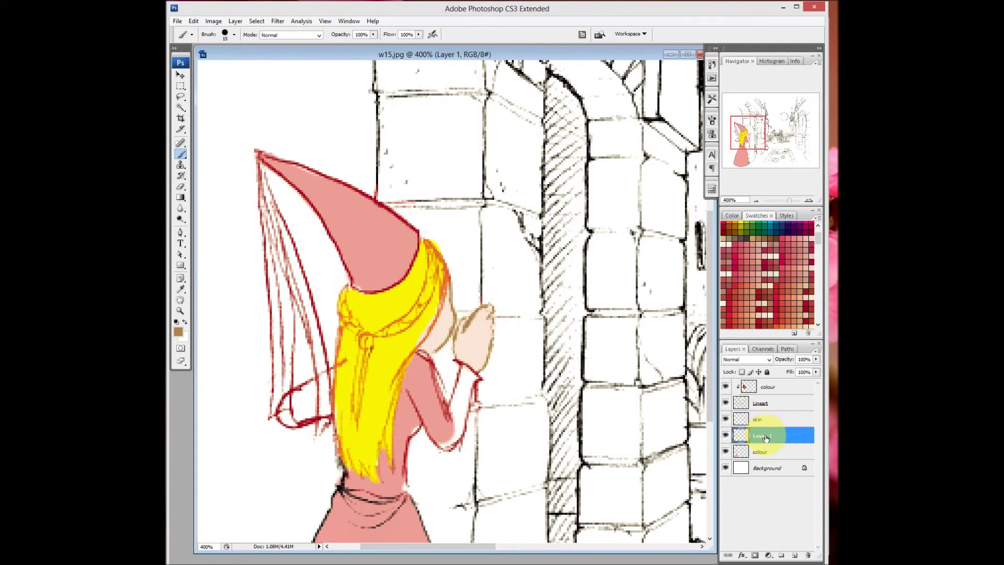
pyautogui.click(765, 453)
pyautogui.keyDown('alt'); pyautogui.click(448, 408); pyautogui.keyUp('alt')
pyautogui.moveTo(448, 408)
pyautogui.mouseDown()
pyautogui.moveTo(467, 365)
pyautogui.moveTo(447, 432)
pyautogui.mouseUp()
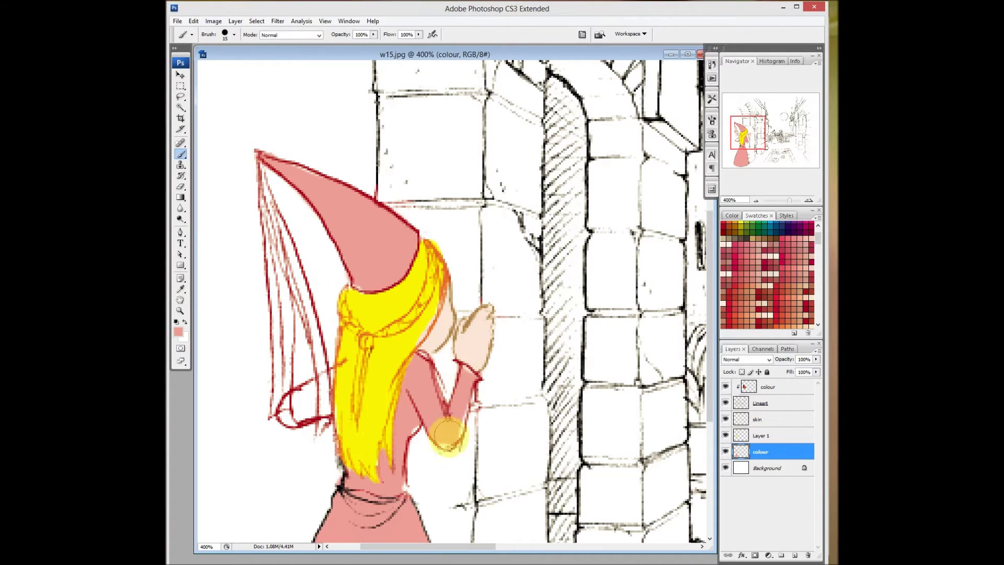
pyautogui.click(726, 386)
pyautogui.click(726, 386)
# - Try filling the whole clipped colour layer with brown, reddish brown and bright blue, and undo the fills
pyautogui.click(761, 388)
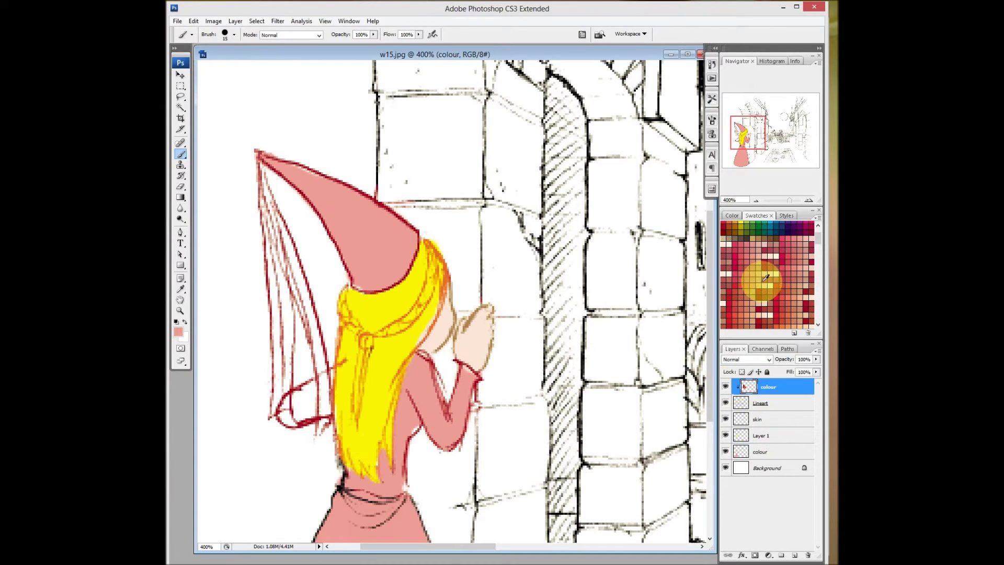
pyautogui.click(758, 233)
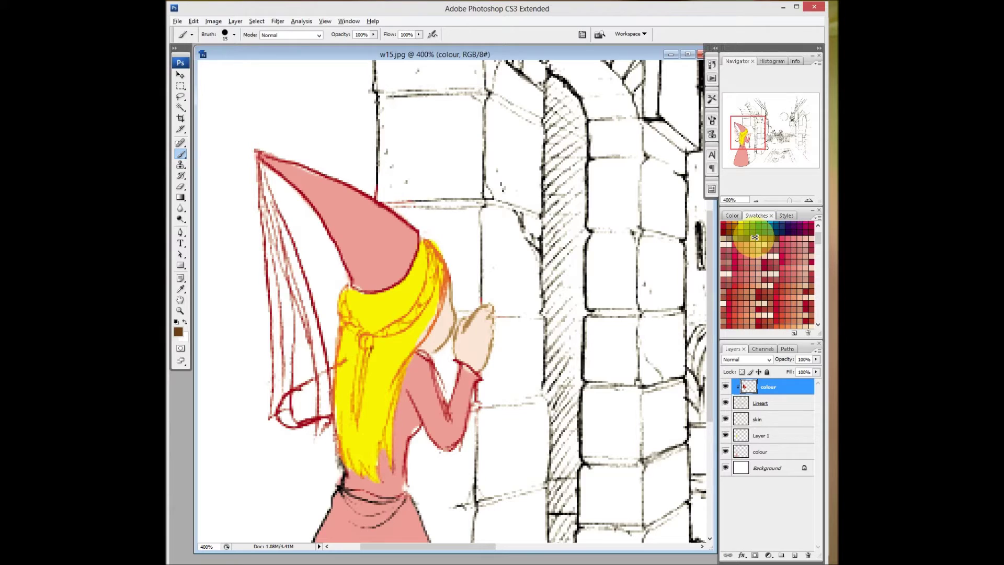
pyautogui.hotkey('alt', 'BackSpace')
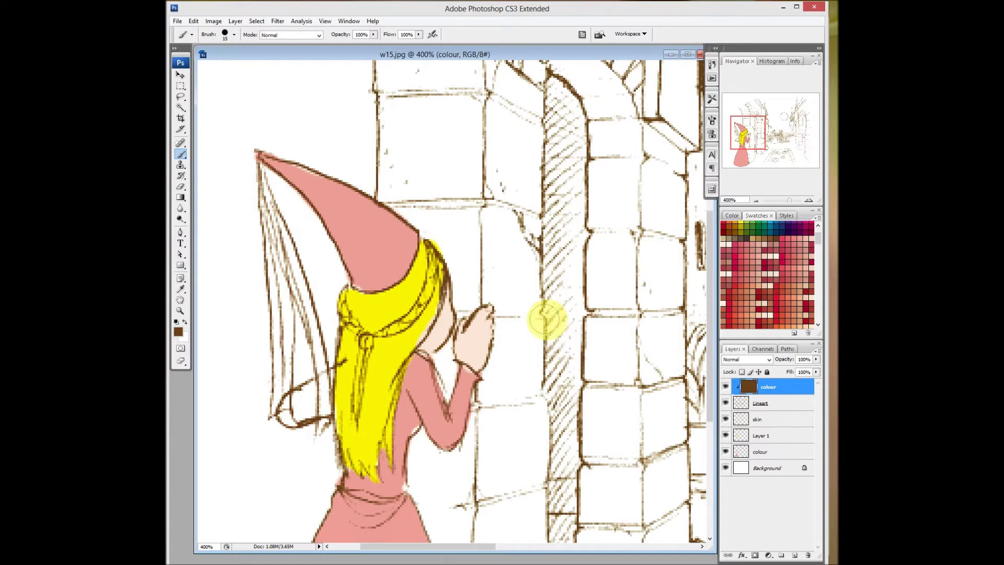
pyautogui.click(766, 276)
pyautogui.hotkey('alt', 'BackSpace')
pyautogui.click(733, 243)
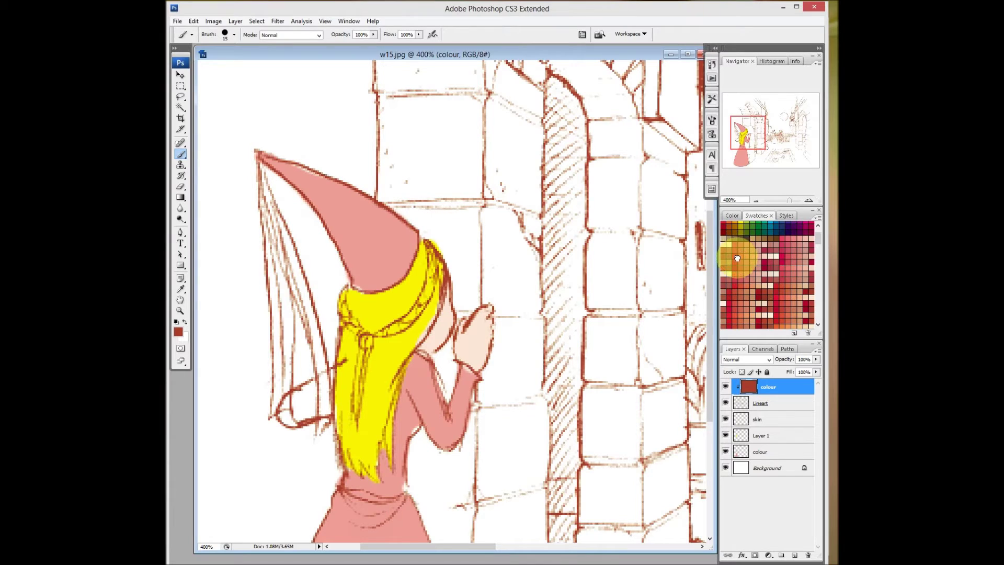
pyautogui.click(769, 226)
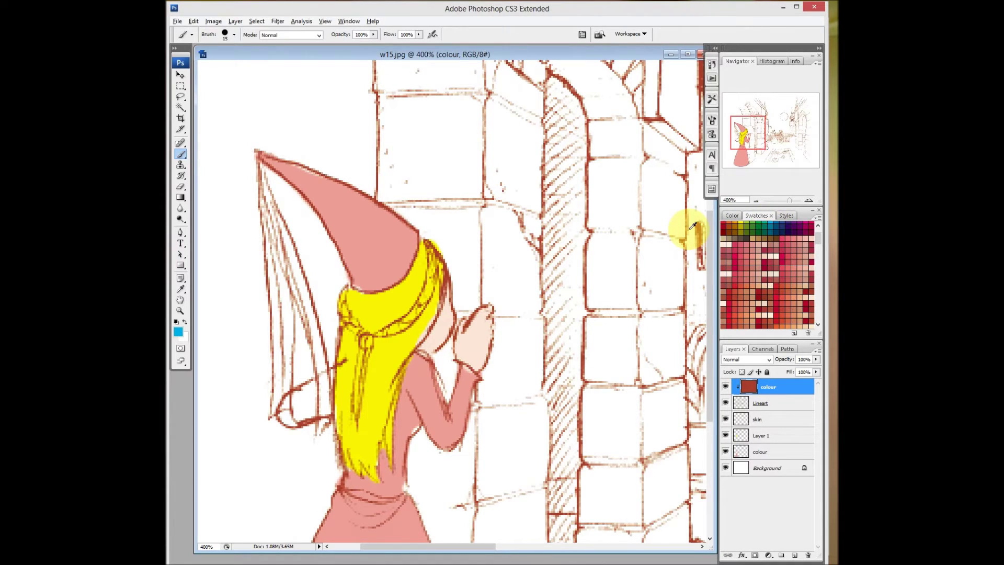
pyautogui.hotkey('alt', 'BackSpace')
pyautogui.hotkey('ctrl', 'z')
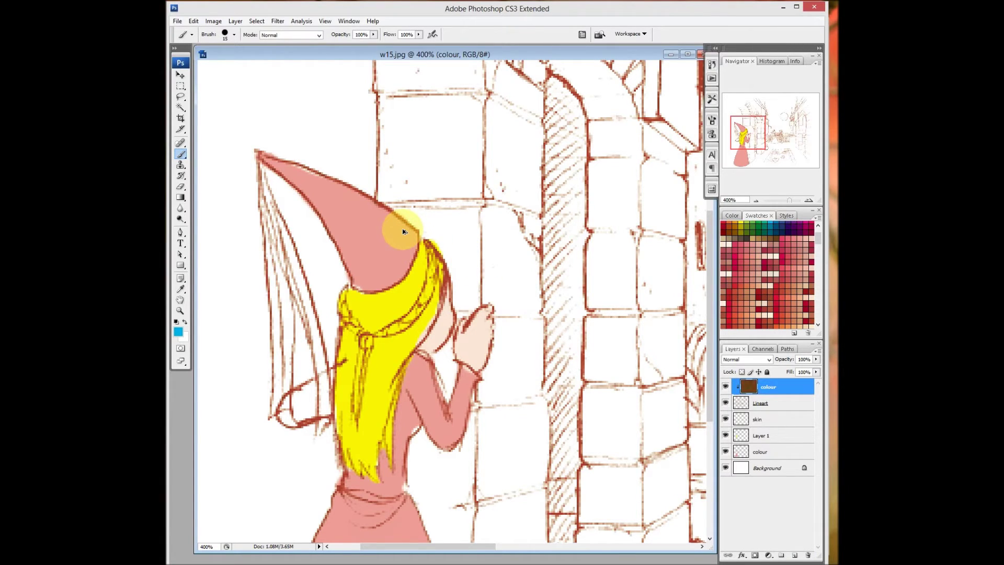
pyautogui.hotkey('ctrl', 'alt', 'z')
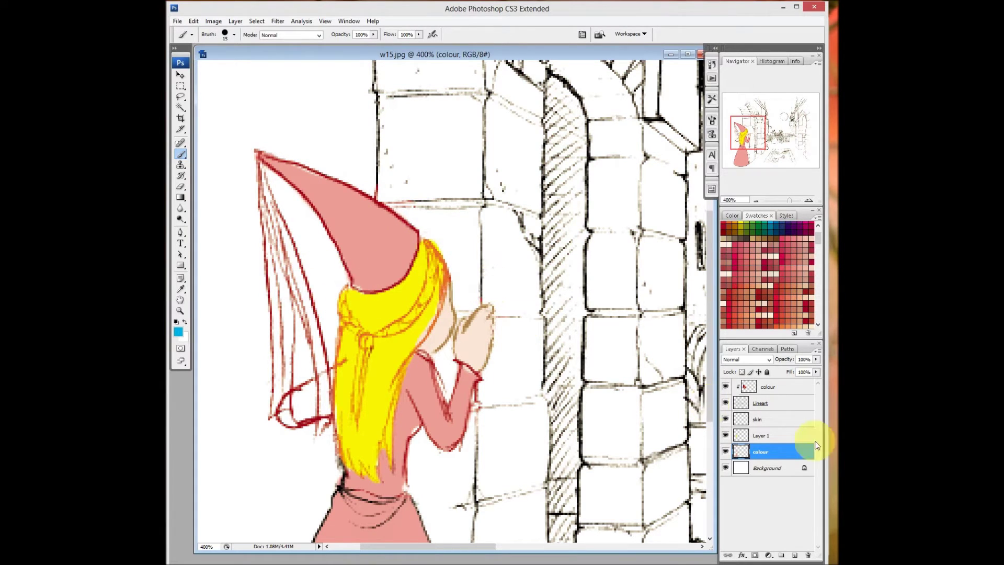
# - Add a new layer above the clipped colour layer and clip it to Lineart with a clipping mask
pyautogui.click(777, 388)
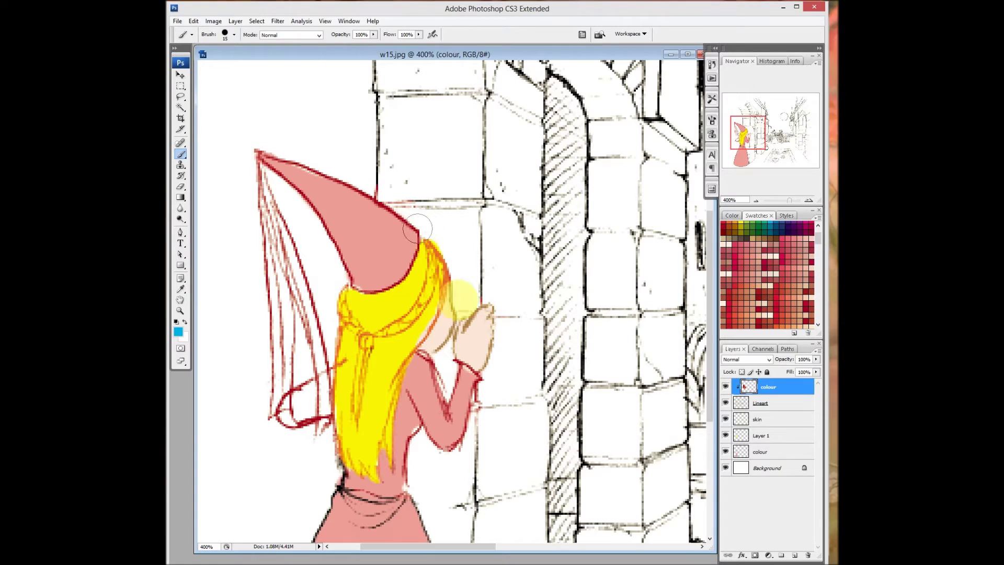
pyautogui.click(796, 557)
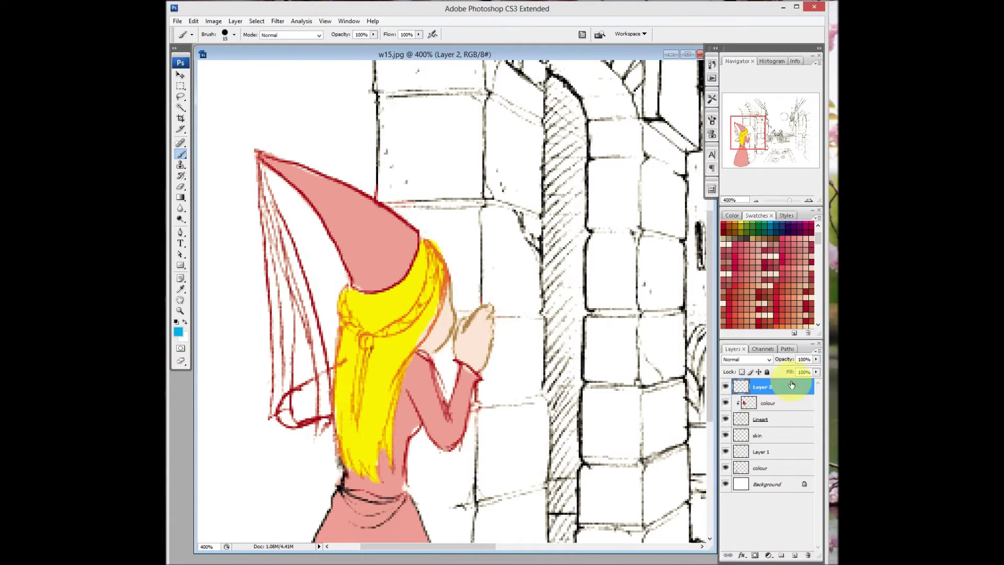
pyautogui.rightClick(777, 397)
pyautogui.click(801, 269)
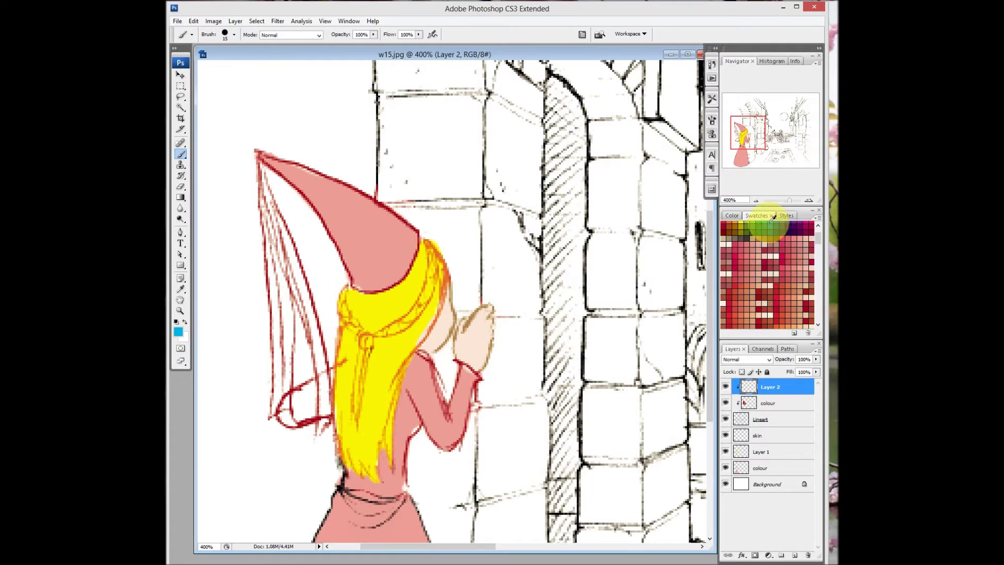
# - Recolour the veil's lines bright blue on the new clipped layer and erase the blue that spills onto the hat's outline
pyautogui.moveTo(256, 155)
pyautogui.mouseDown()
pyautogui.moveTo(292, 287)
pyautogui.moveTo(309, 295)
pyautogui.mouseUp()
pyautogui.moveTo(273, 211)
pyautogui.mouseDown()
pyautogui.moveTo(319, 358)
pyautogui.moveTo(325, 411)
pyautogui.moveTo(310, 435)
pyautogui.moveTo(302, 370)
pyautogui.moveTo(300, 432)
pyautogui.moveTo(275, 340)
pyautogui.moveTo(271, 438)
pyautogui.moveTo(272, 311)
pyautogui.moveTo(288, 335)
pyautogui.moveTo(277, 261)
pyautogui.moveTo(270, 325)
pyautogui.moveTo(260, 150)
pyautogui.moveTo(298, 177)
pyautogui.moveTo(289, 170)
pyautogui.moveTo(326, 173)
pyautogui.moveTo(316, 204)
pyautogui.moveTo(273, 152)
pyautogui.moveTo(347, 183)
pyautogui.moveTo(267, 151)
pyautogui.mouseUp()
pyautogui.press('e')
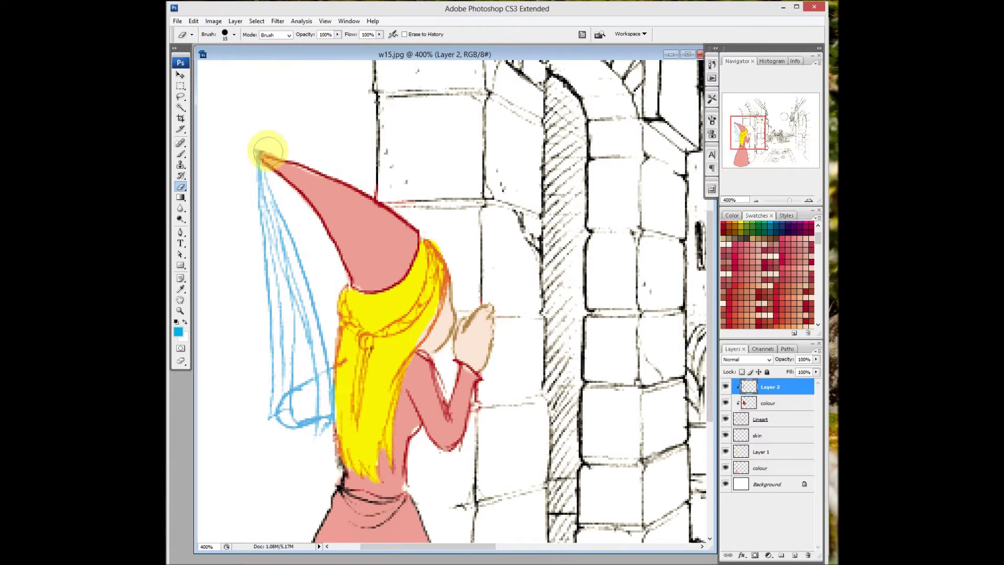
pyautogui.moveTo(340, 210)
pyautogui.mouseDown()
pyautogui.moveTo(354, 217)
pyautogui.moveTo(353, 204)
pyautogui.moveTo(331, 209)
pyautogui.mouseUp()
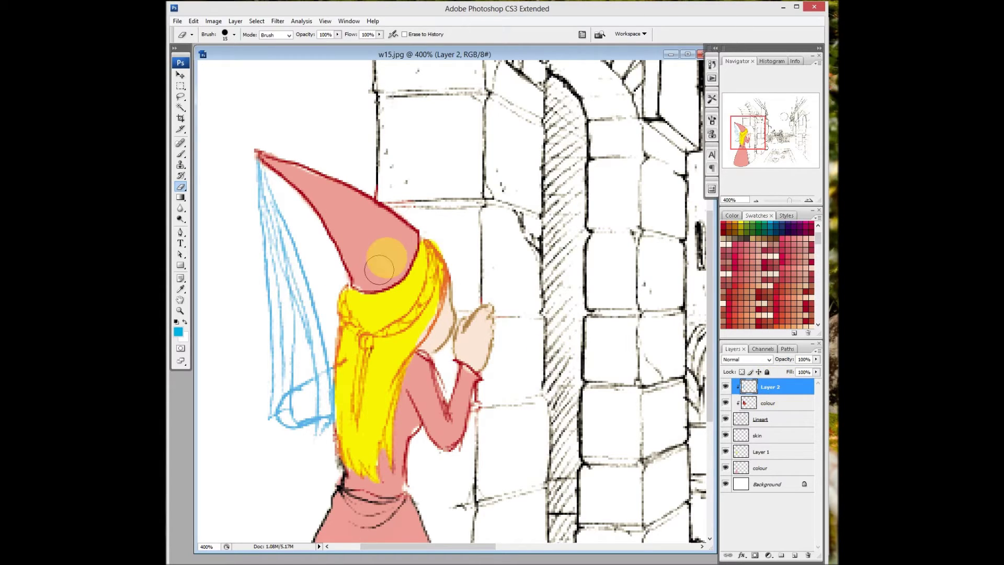
pyautogui.hotkey('ctrl', '0')
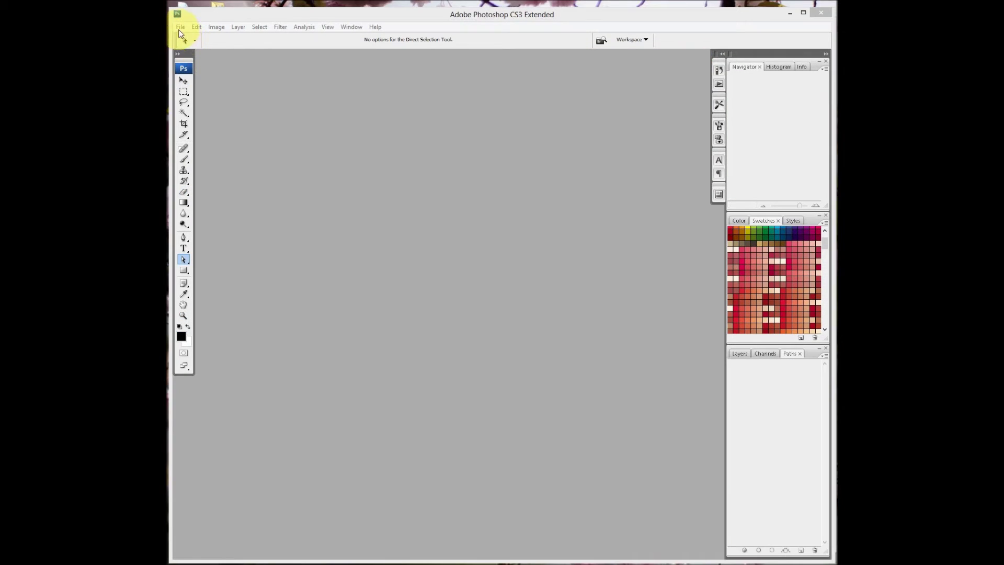
# - Open workshop-a.jpg from the Roughs folder and enlarge its document window to fill most of the workspace
pyautogui.click(180, 27)
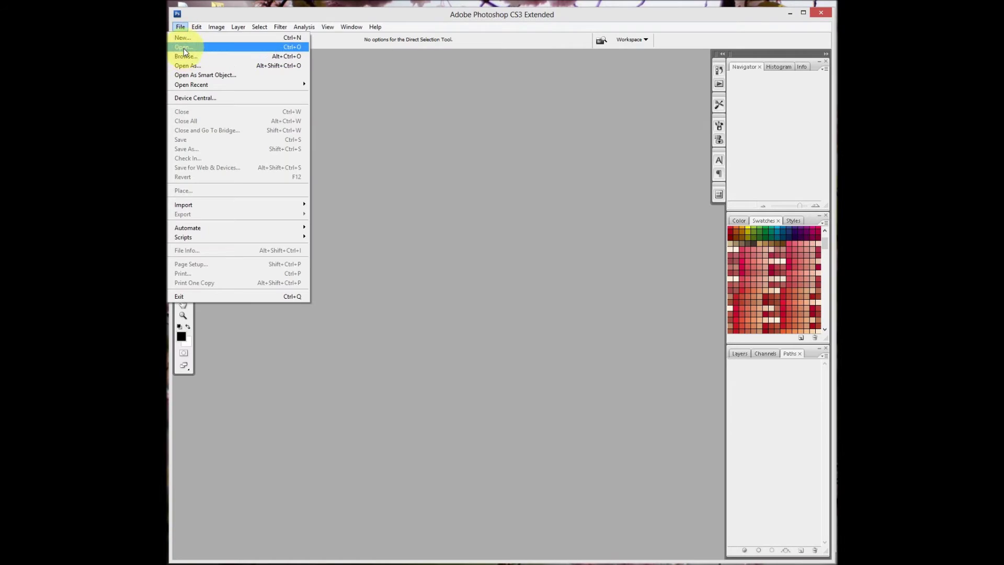
pyautogui.click(184, 48)
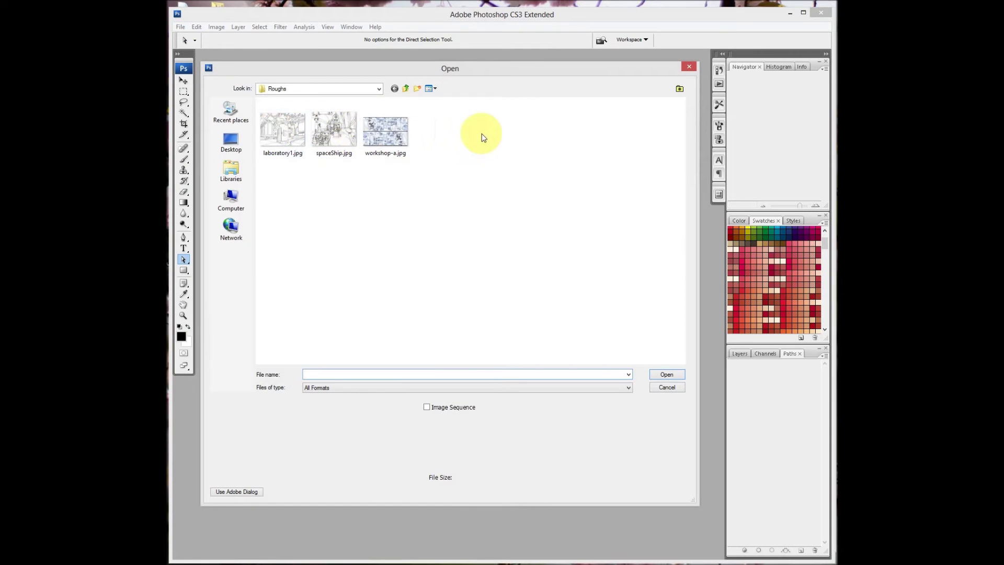
pyautogui.doubleClick(390, 134)
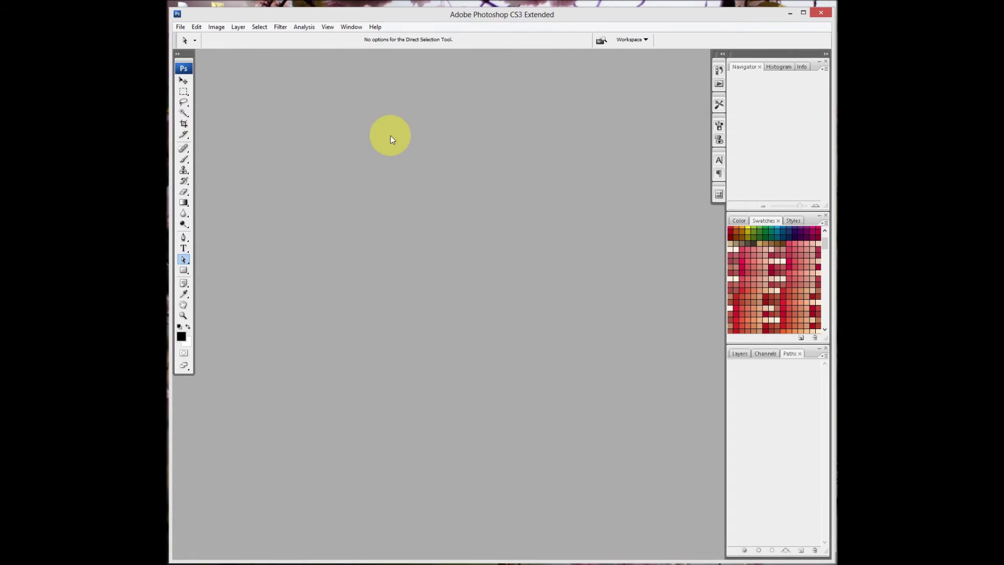
pyautogui.moveTo(544, 288); pyautogui.dragTo(685, 535)
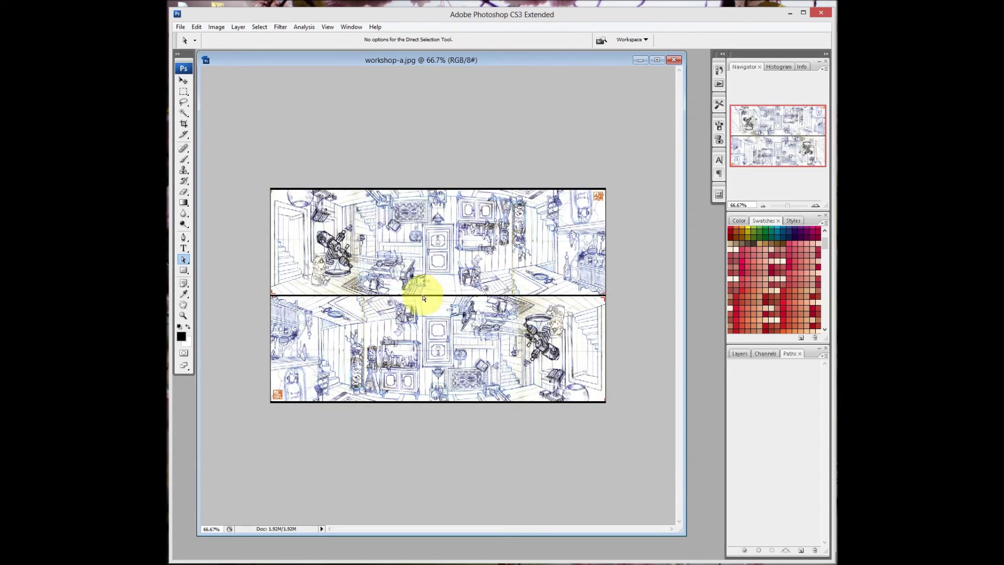
# - Display the drawing's layers and examine the stool and table area of the upper workshop sketch at 400% zoom
pyautogui.press('z')
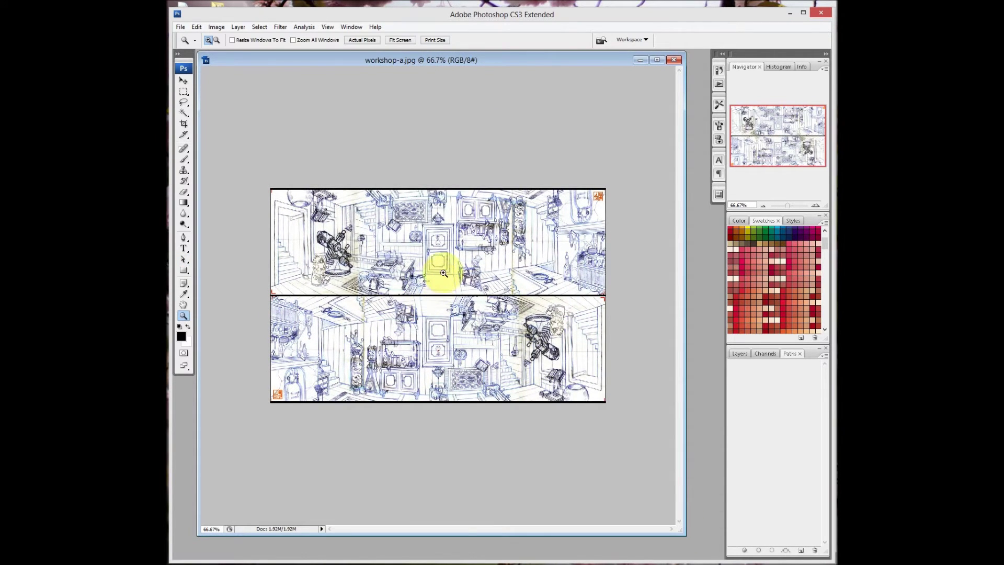
pyautogui.click(739, 354)
pyautogui.hotkey('ctrl', 'alt', '0')
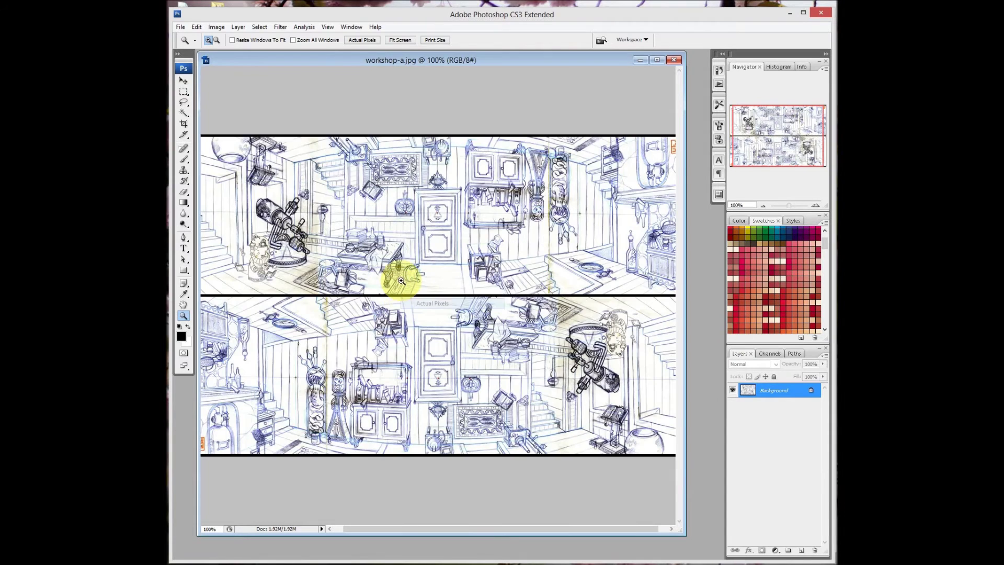
pyautogui.click(347, 267)
pyautogui.moveTo(347, 267); pyautogui.dragTo(455, 331)
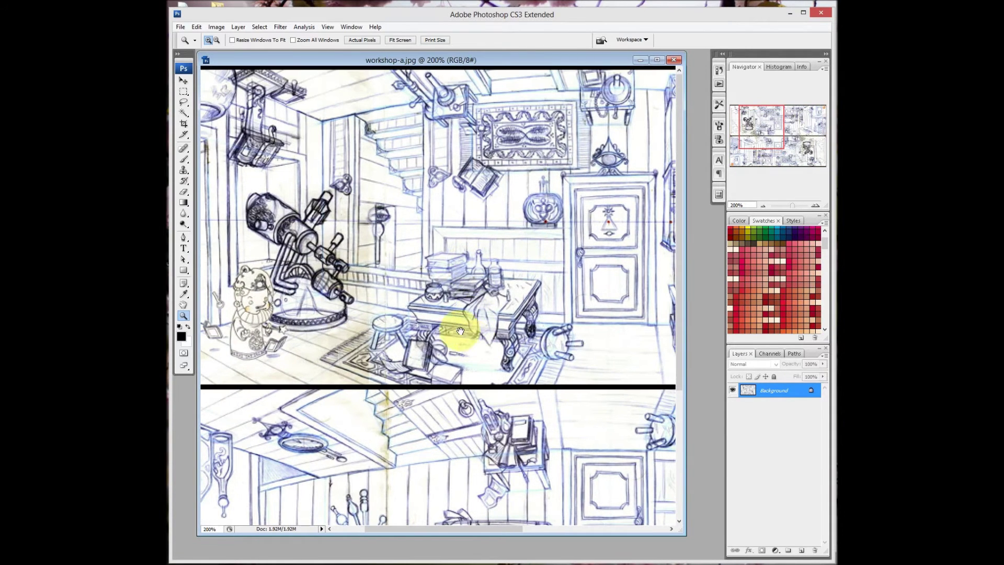
pyautogui.click(408, 311)
pyautogui.click(436, 301)
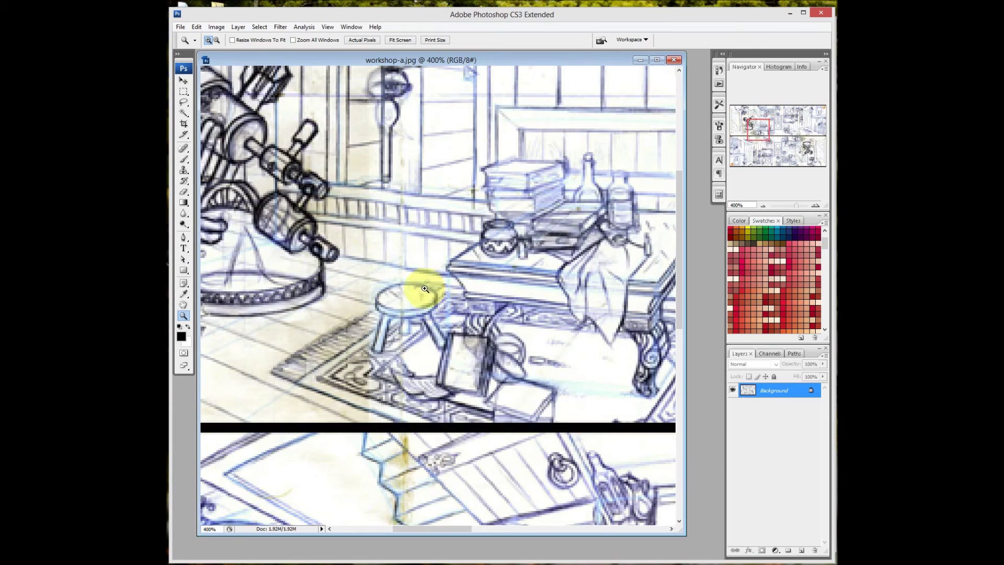
# - Fade the workshop sketch to a faint guide by raising its Hue/Saturation lightness, and add a new empty layer above it
pyautogui.click(417, 288)
pyautogui.press('v')
pyautogui.moveTo(444, 275); pyautogui.dragTo(446, 318)
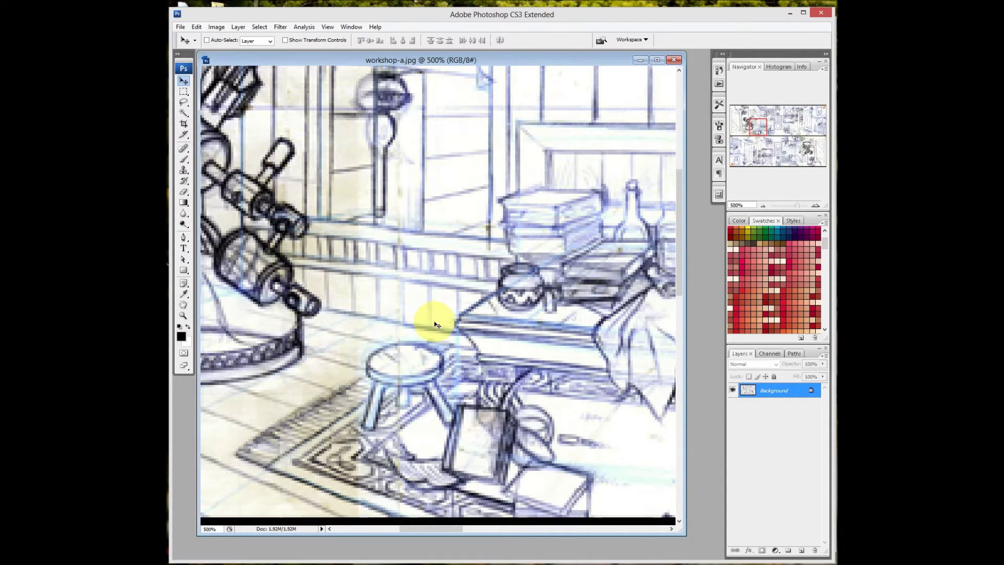
pyautogui.hotkey('ctrl', 'u')
pyautogui.moveTo(498, 180); pyautogui.dragTo(512, 129)
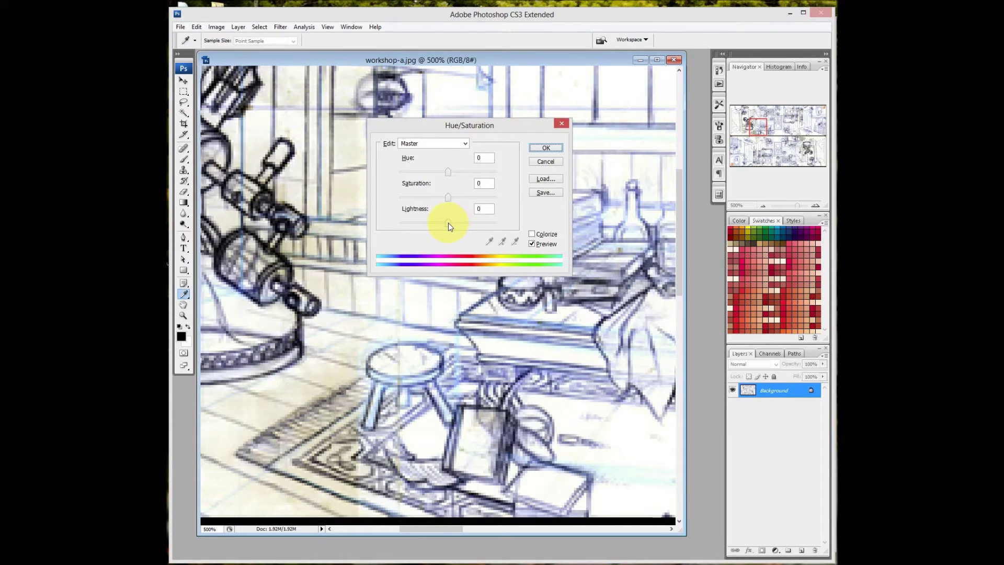
pyautogui.moveTo(448, 223); pyautogui.dragTo(485, 228)
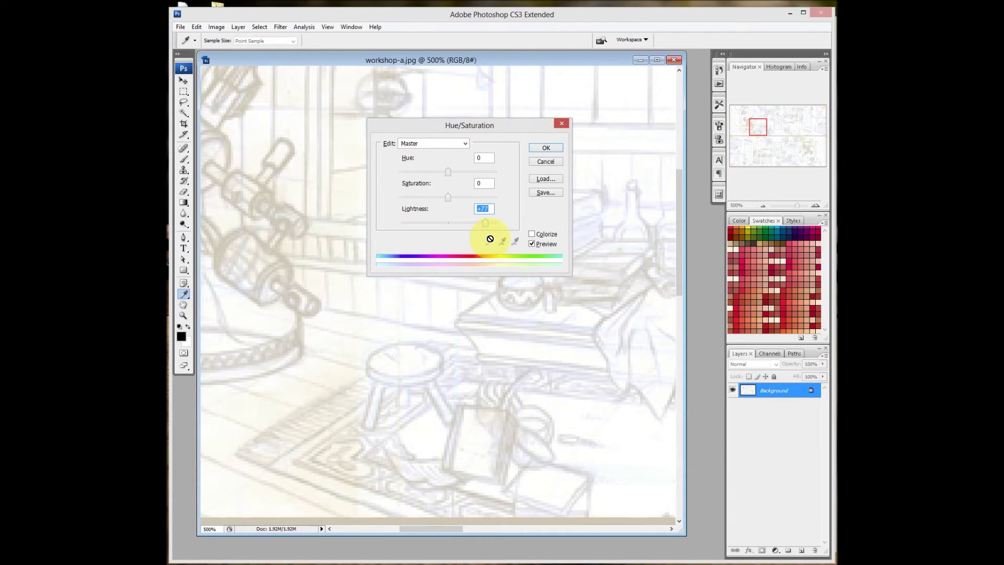
pyautogui.moveTo(487, 224); pyautogui.dragTo(489, 225)
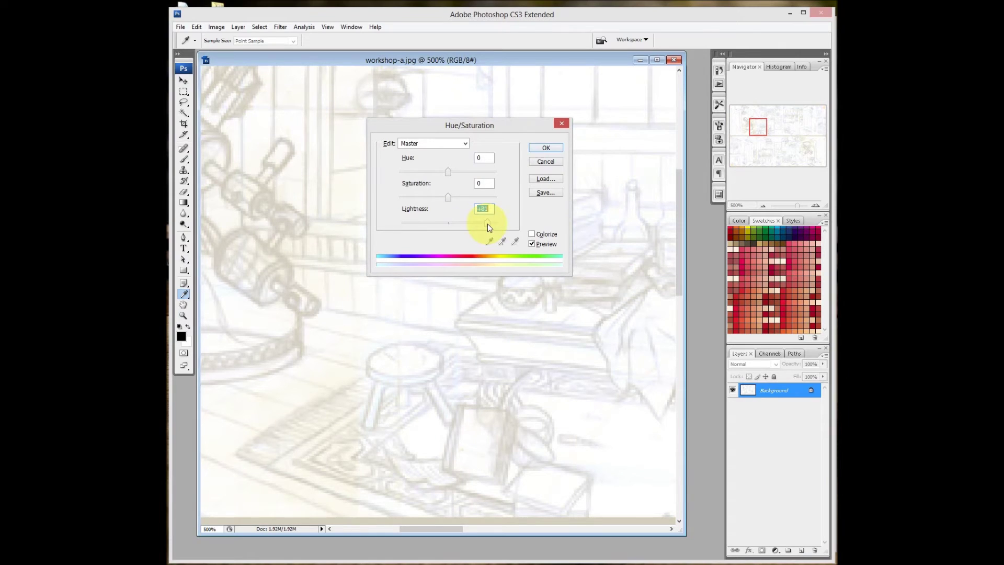
pyautogui.click(546, 150)
pyautogui.press('v')
pyautogui.click(803, 553)
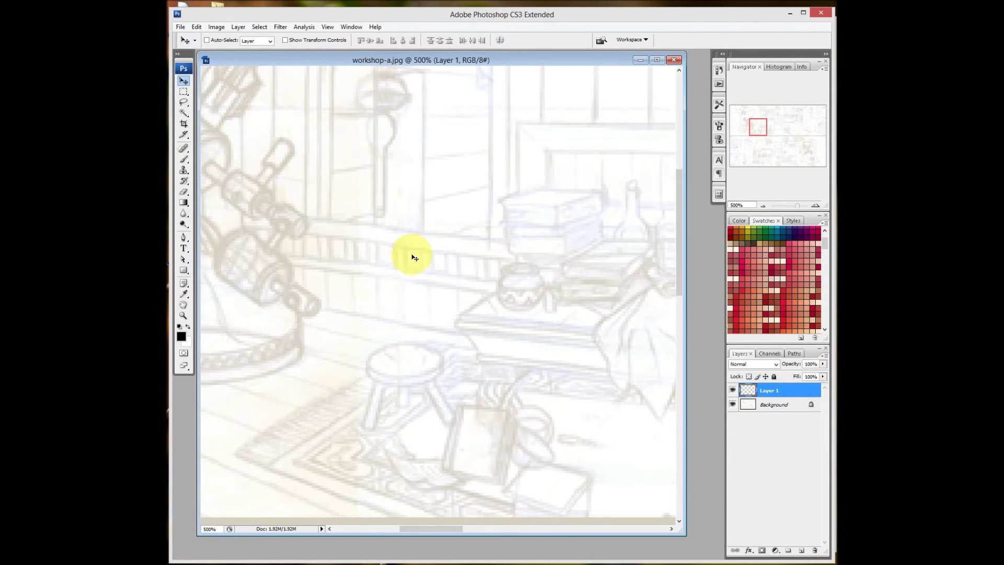
# - Try outlining the stool with the Pen tool in Shape Layers mode, and remove the resulting black shape
pyautogui.press('p')
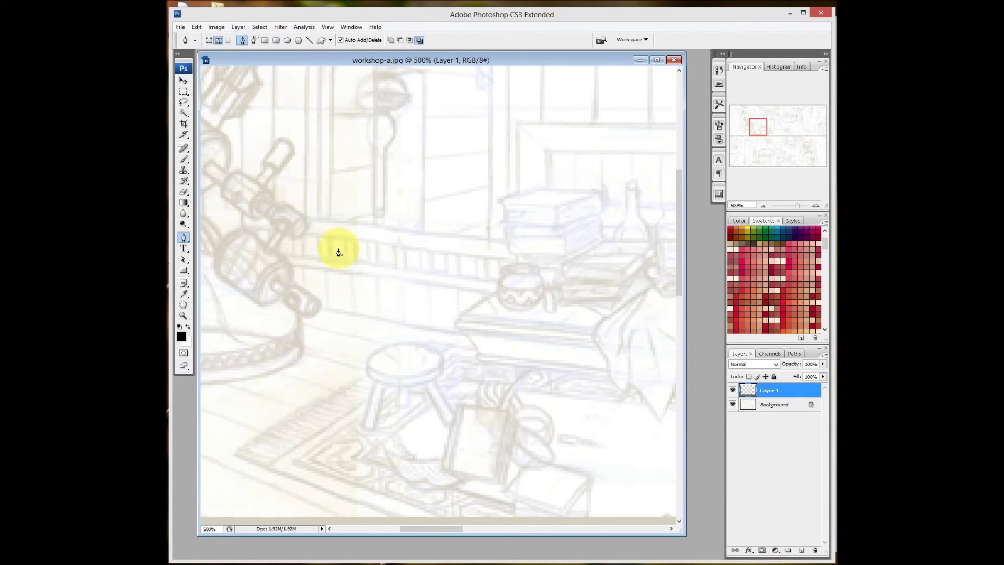
pyautogui.click(209, 40)
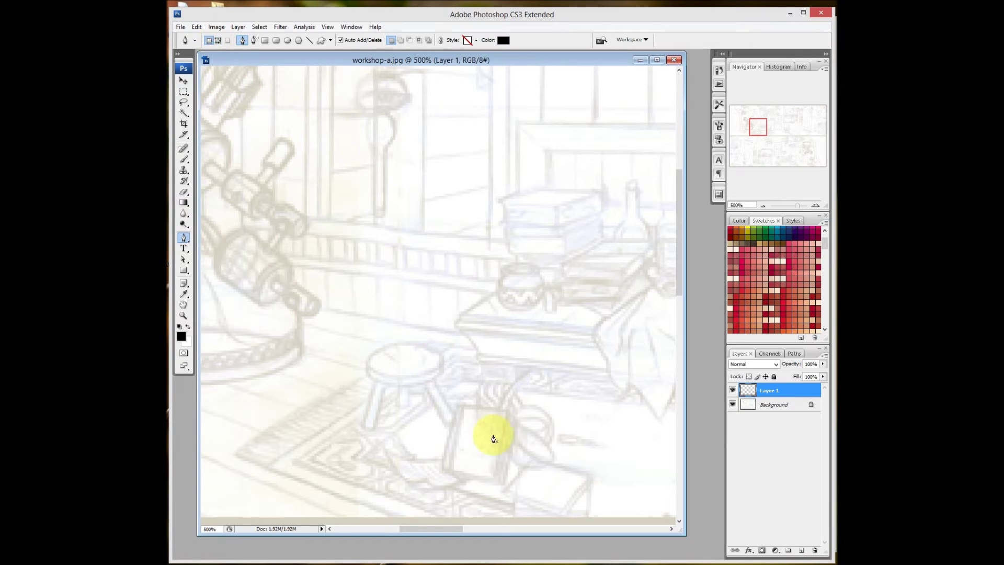
pyautogui.click(385, 372)
pyautogui.moveTo(418, 335); pyautogui.dragTo(441, 328)
pyautogui.moveTo(494, 381); pyautogui.dragTo(460, 437)
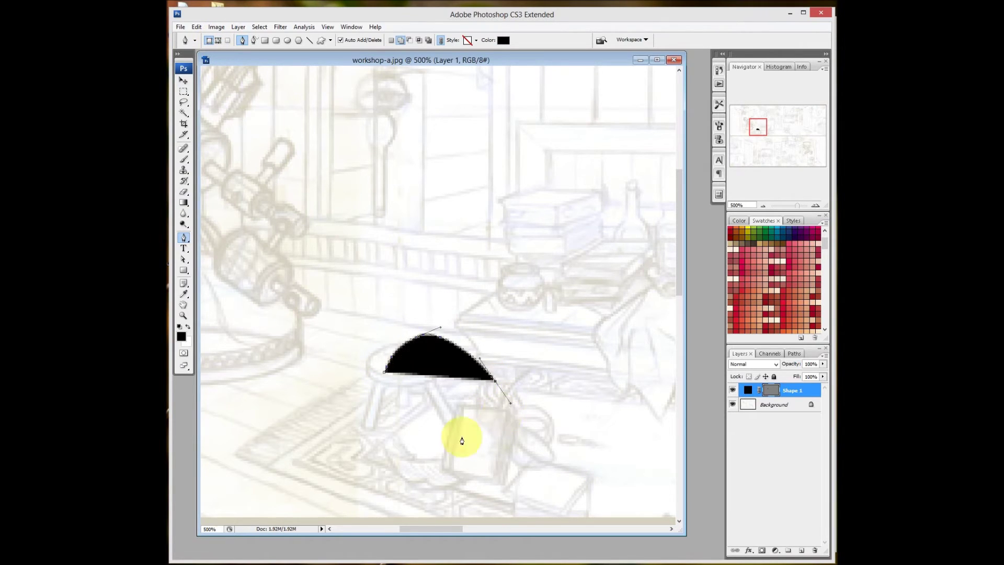
pyautogui.moveTo(381, 426); pyautogui.dragTo(346, 398)
pyautogui.moveTo(339, 354); pyautogui.dragTo(339, 339)
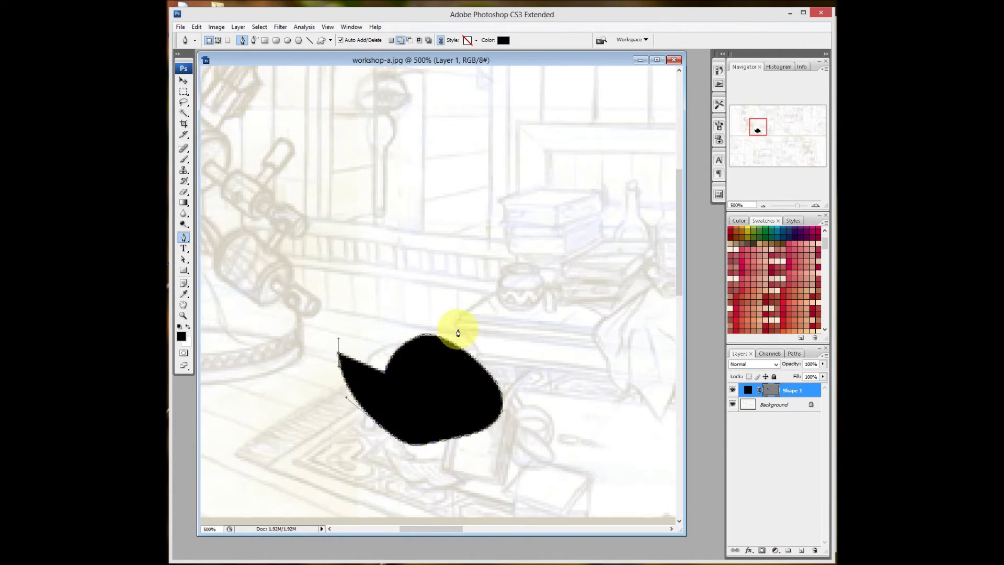
pyautogui.moveTo(803, 392); pyautogui.dragTo(815, 549)
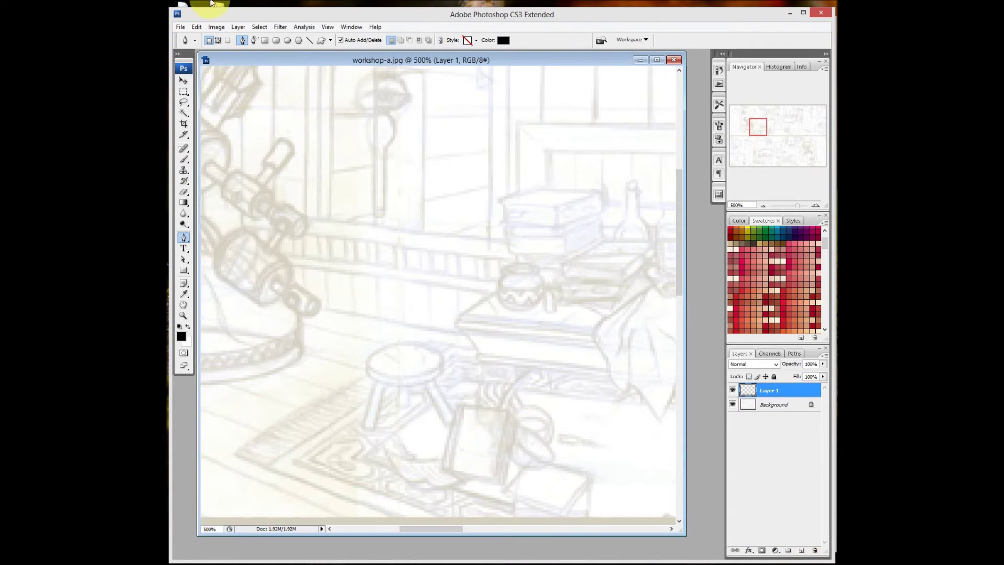
# - With the Pen tool in Paths mode, start tracing the stool seat up its left side and over its top curve
pyautogui.click(218, 40)
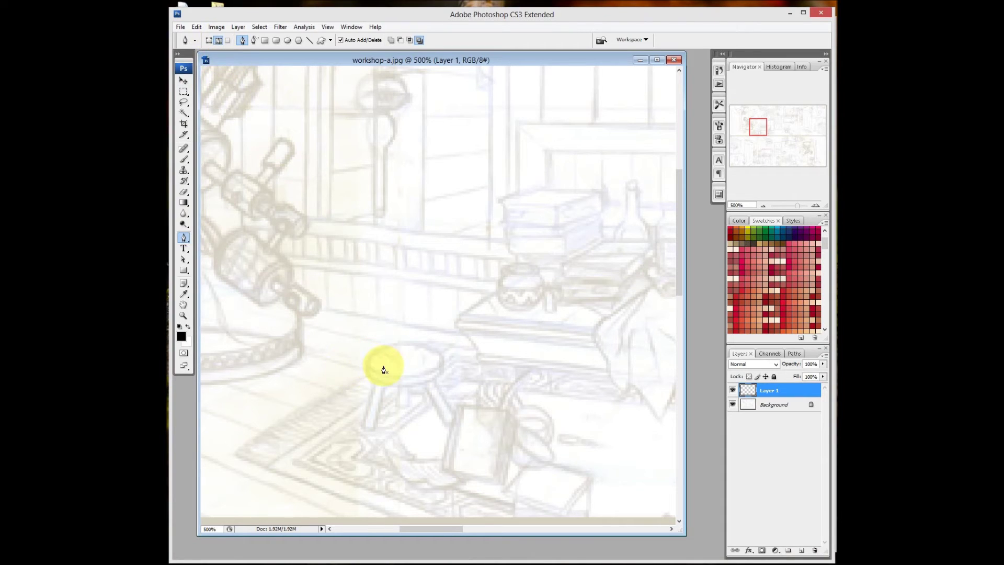
pyautogui.press('z')
pyautogui.click(414, 362)
pyautogui.click(413, 363)
pyautogui.click(512, 237)
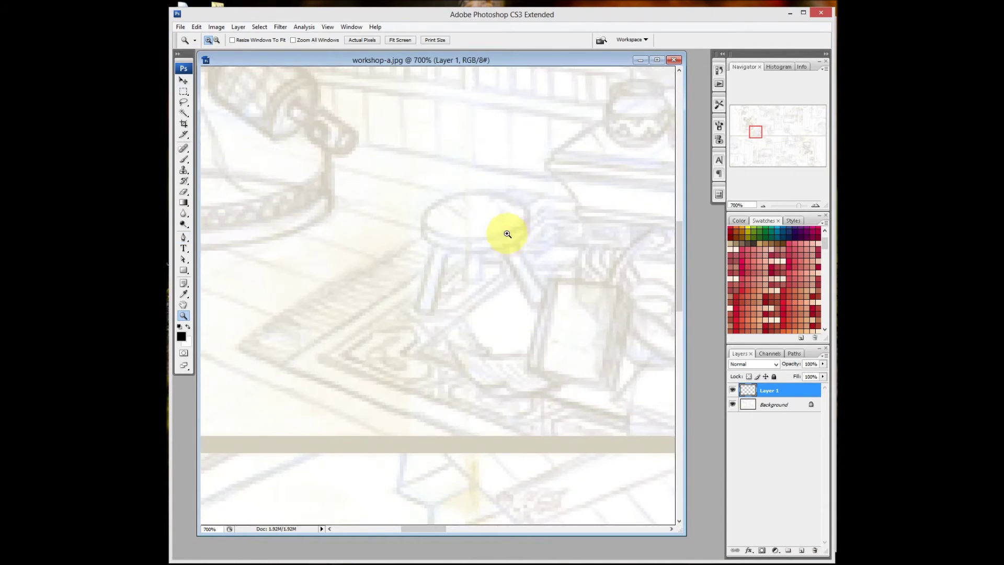
pyautogui.click(489, 230)
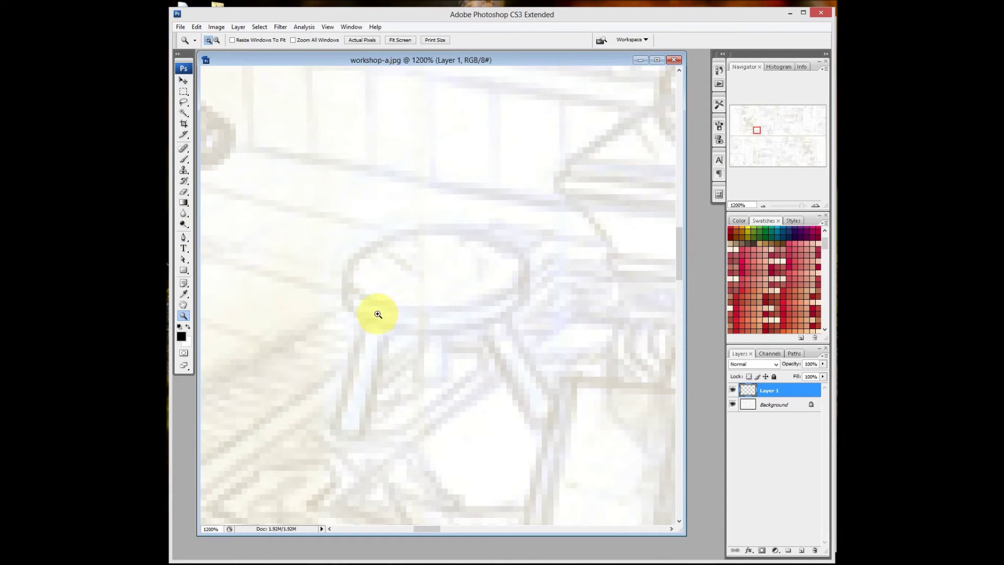
pyautogui.press('p')
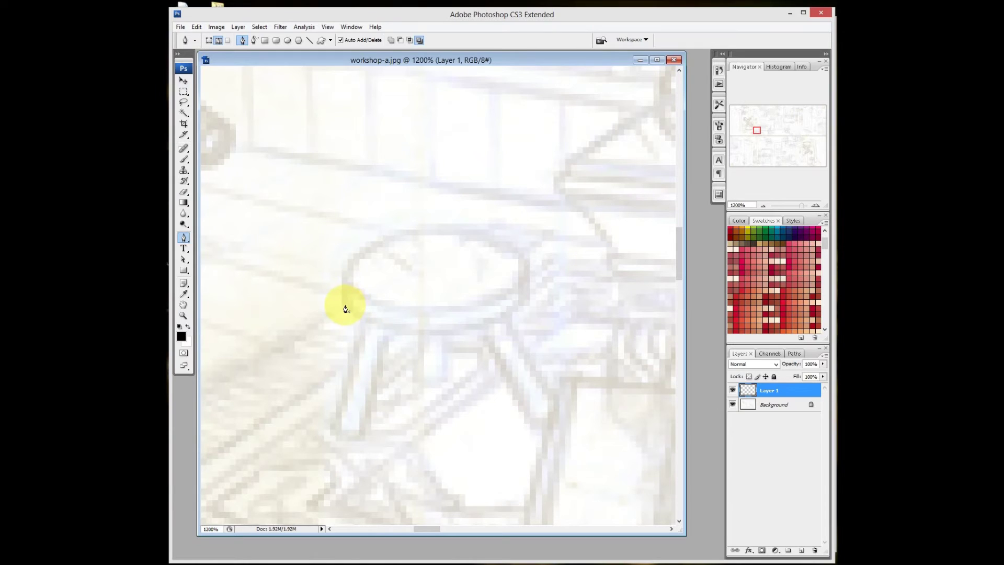
pyautogui.click(344, 305)
pyautogui.click(345, 278)
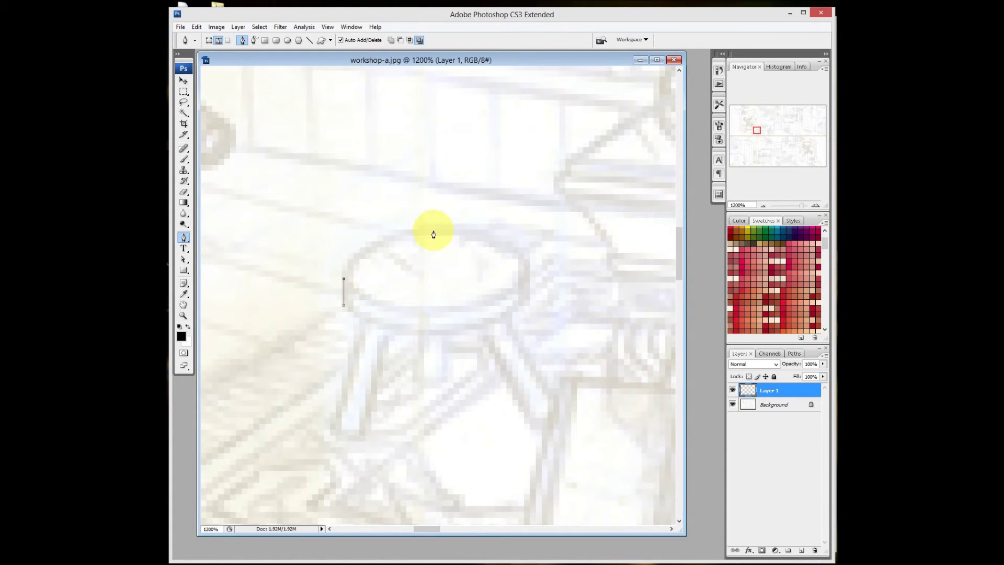
pyautogui.moveTo(431, 231); pyautogui.dragTo(512, 231)
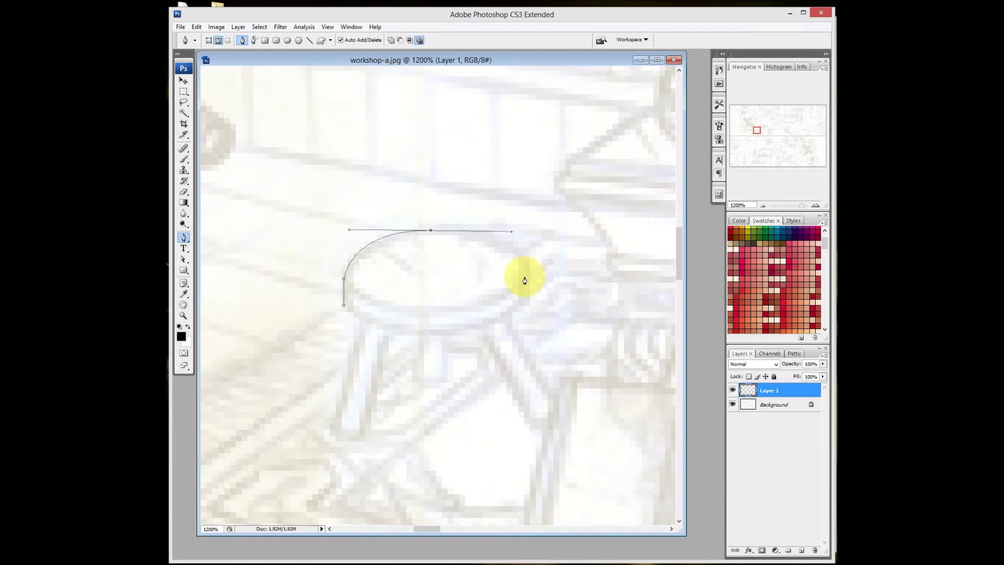
# - Continue the seat path down the right side and around the bottom curve, and close it at its starting point
pyautogui.click(526, 280)
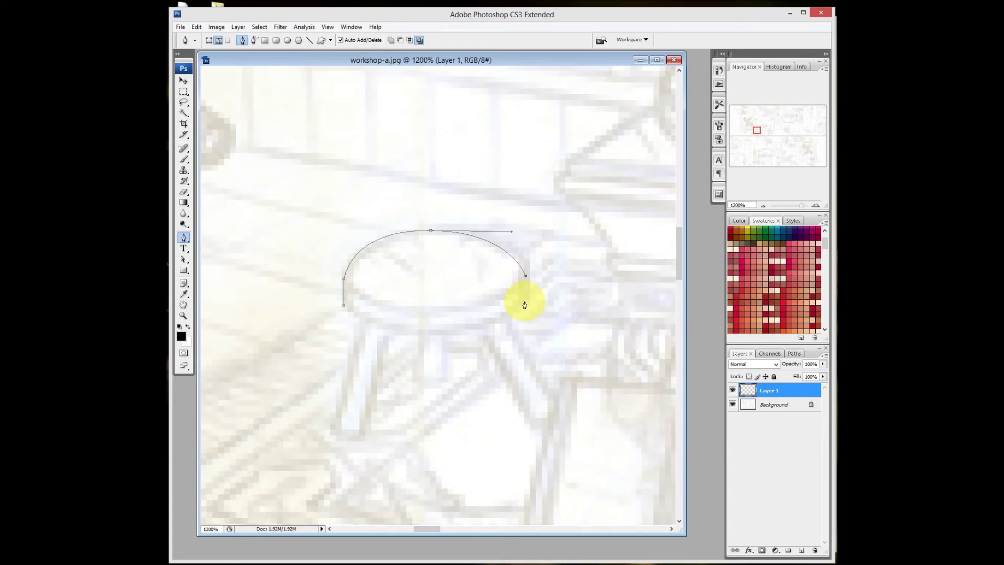
pyautogui.click(523, 300)
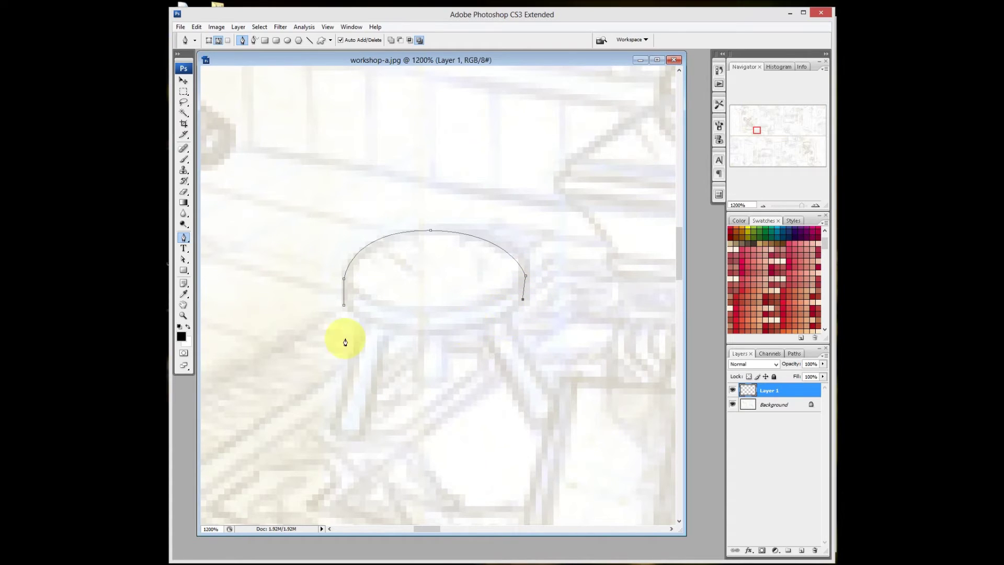
pyautogui.moveTo(428, 334); pyautogui.dragTo(347, 332)
pyautogui.click(345, 307)
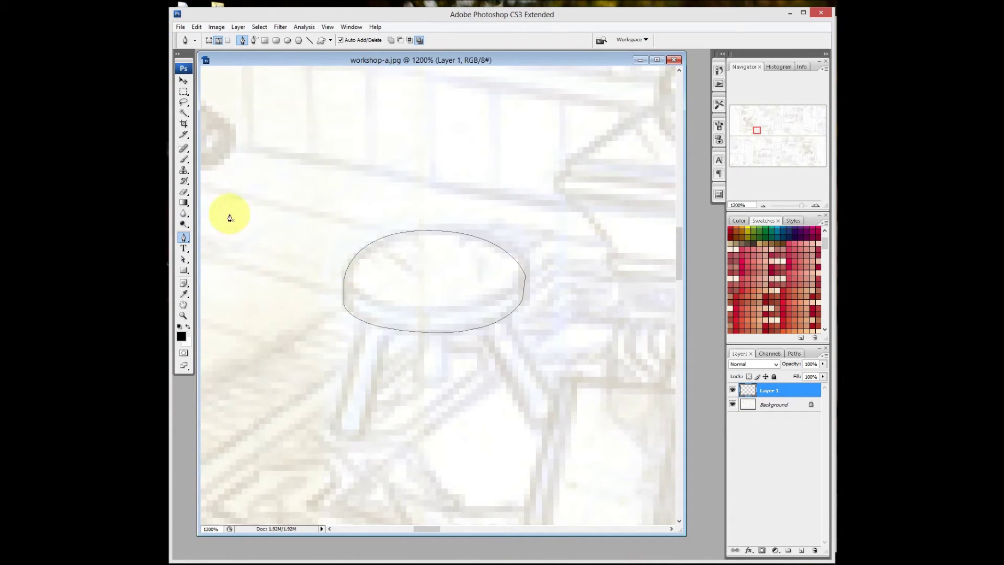
pyautogui.click(182, 262)
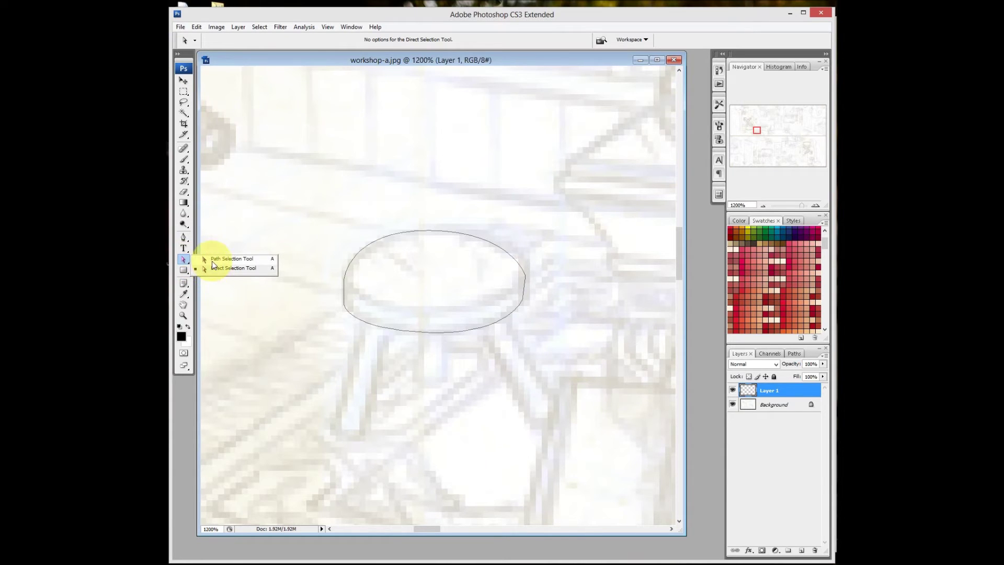
pyautogui.click(184, 248)
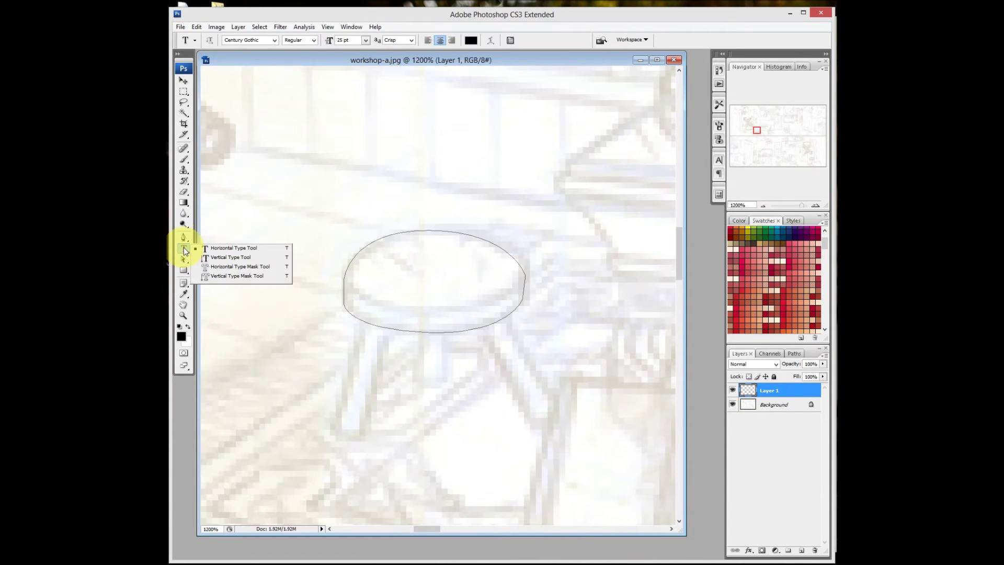
pyautogui.click(184, 149)
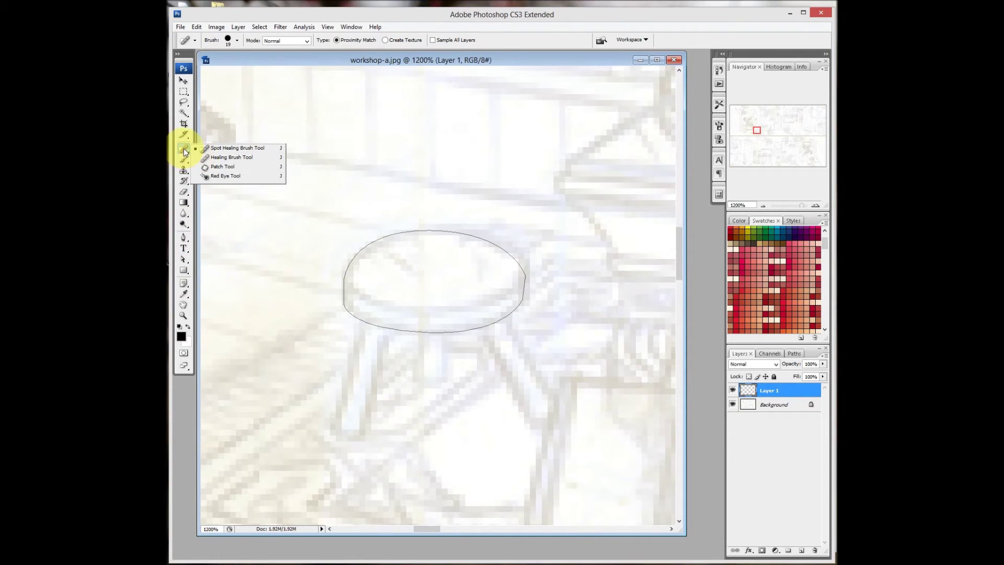
# - Refine the seat path with the Direct Selection tool, moving the upper-right anchor up and inward and the top anchor slightly down
pyautogui.click(184, 259)
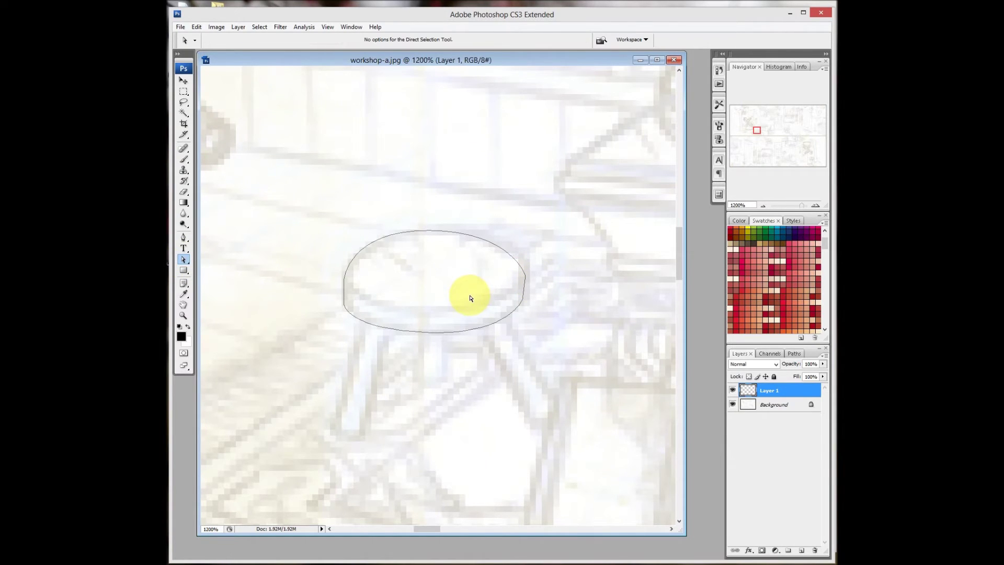
pyautogui.press('ctrl')
pyautogui.press('ctrl')
pyautogui.click(527, 280)
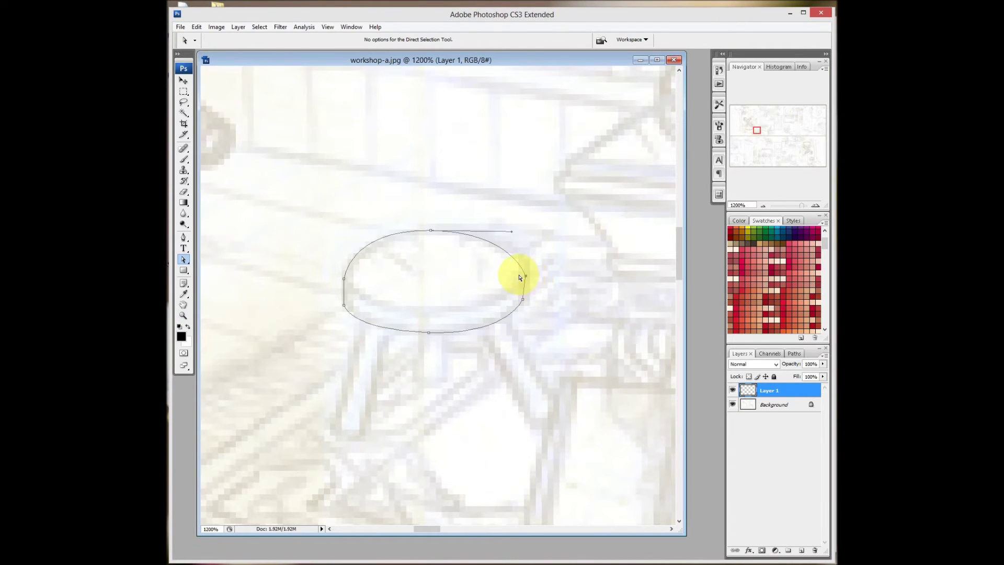
pyautogui.moveTo(527, 279); pyautogui.dragTo(524, 270)
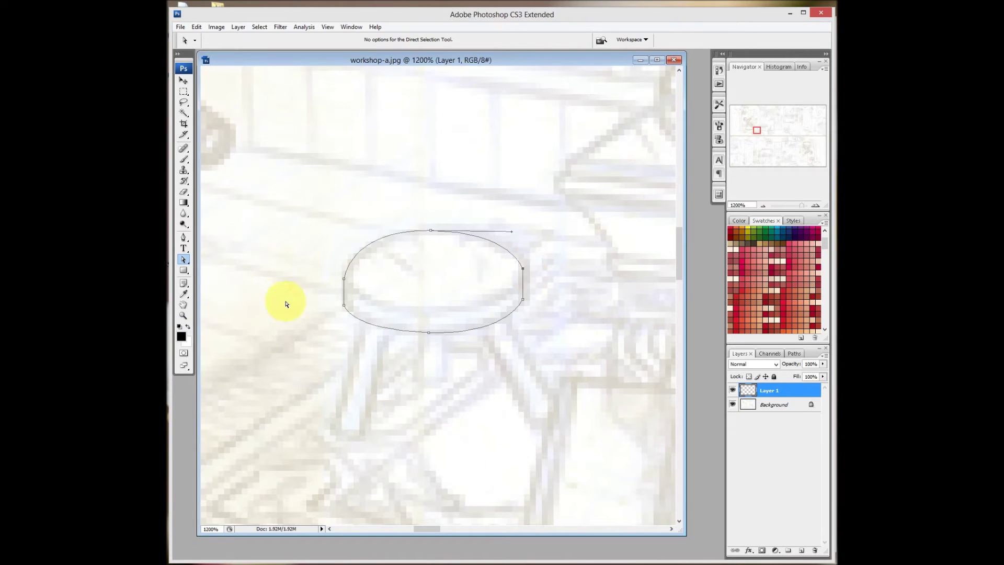
pyautogui.rightClick(184, 259)
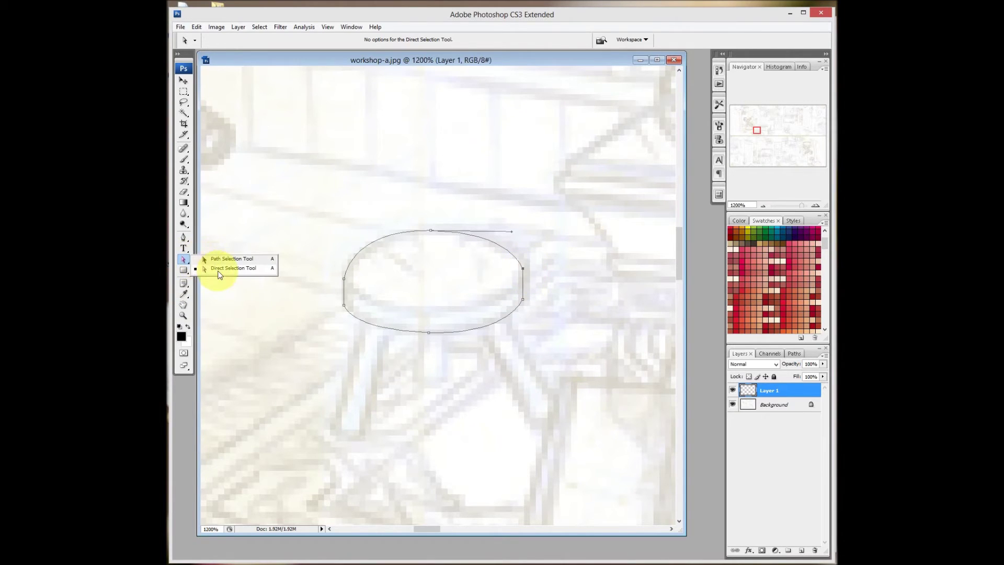
pyautogui.click(523, 274)
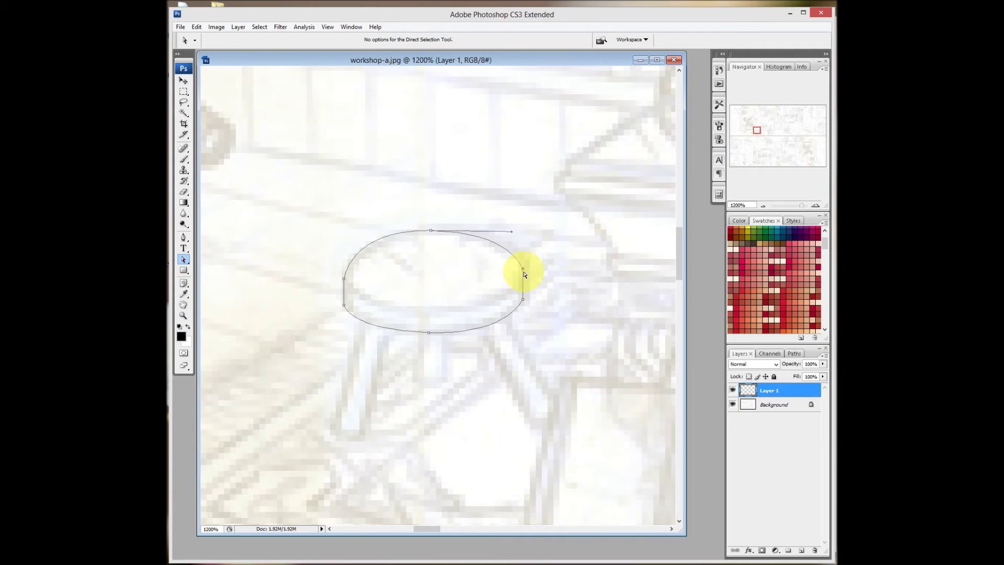
pyautogui.moveTo(431, 230); pyautogui.dragTo(432, 235)
pyautogui.click(429, 333)
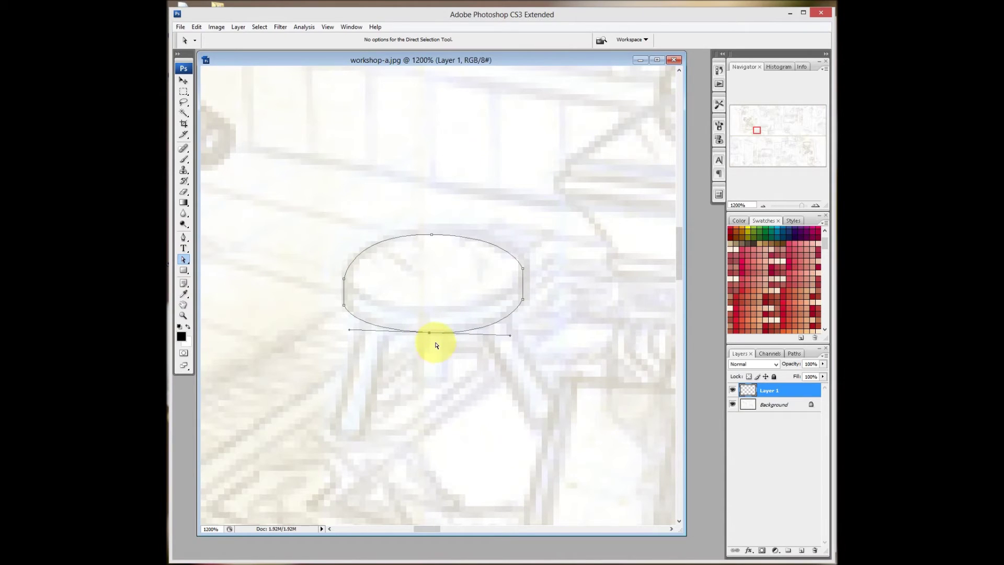
# - Switch to the Brush tool and set its master diameter to 2 px
pyautogui.press('b')
pyautogui.rightClick(435, 346)
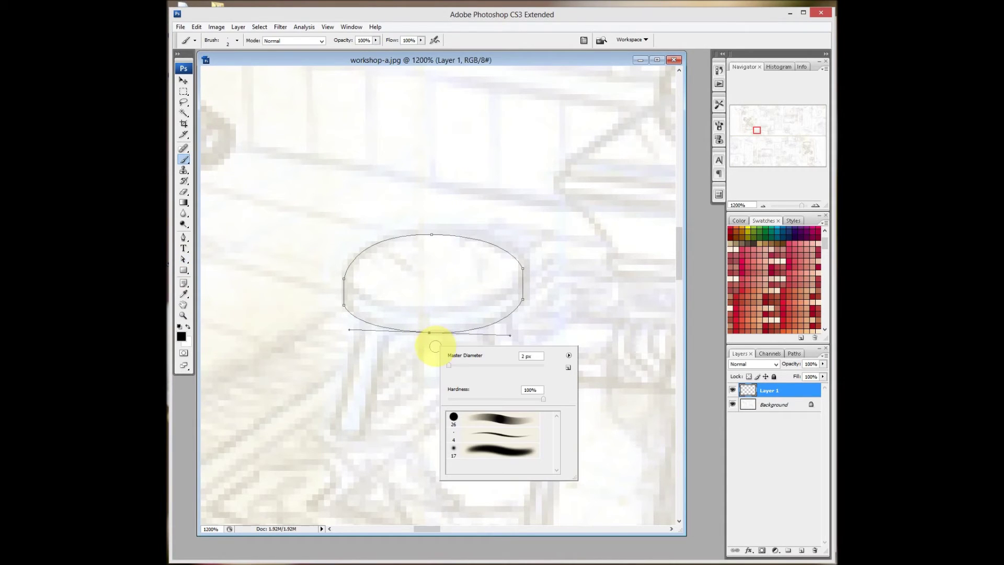
pyautogui.click(449, 365)
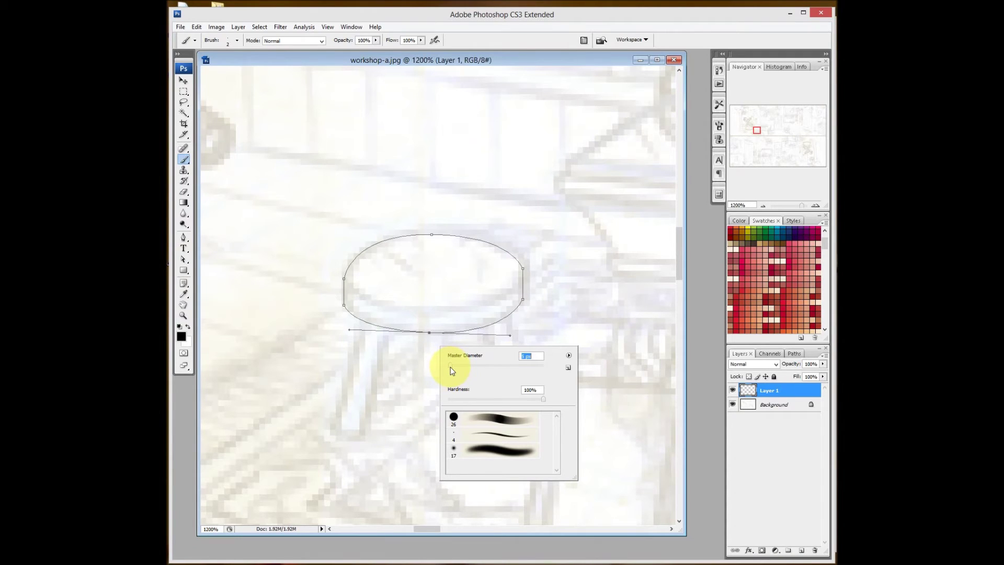
pyautogui.click(526, 357)
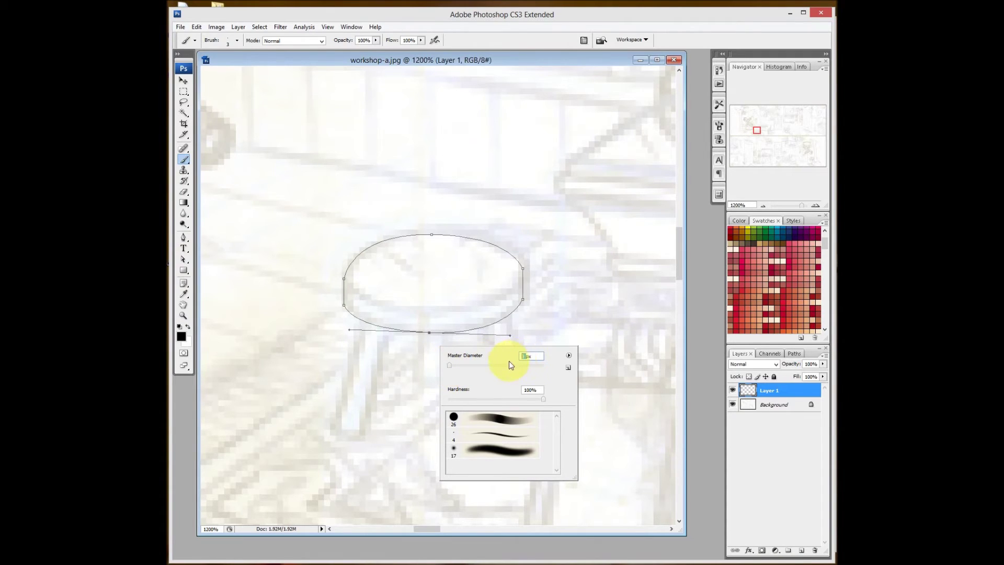
pyautogui.write('2')
pyautogui.press('Return')
pyautogui.click(543, 312)
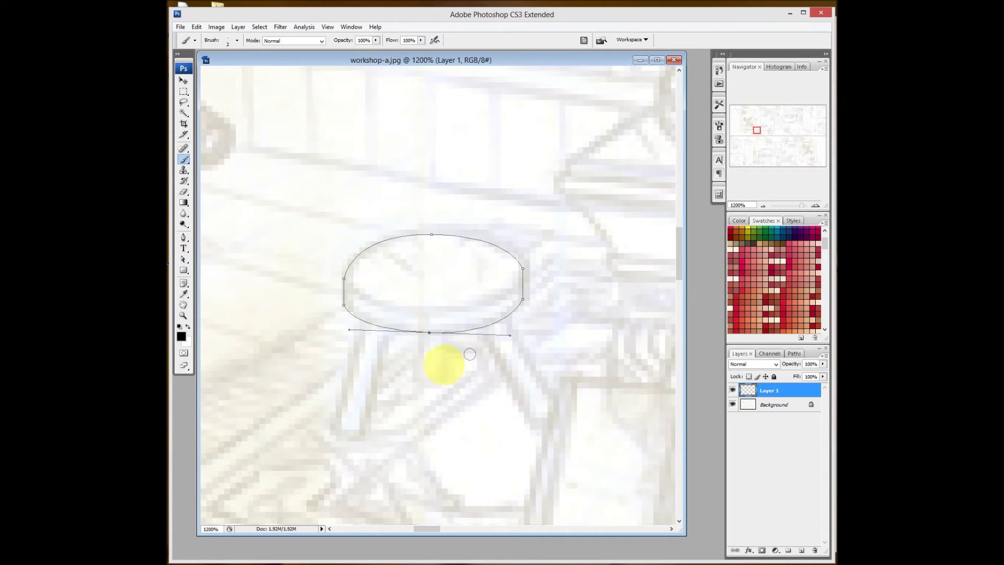
# - Try the brush with freehand test strokes around the stool, and undo each of them
pyautogui.moveTo(437, 373)
pyautogui.mouseDown()
pyautogui.moveTo(587, 466)
pyautogui.moveTo(674, 483)
pyautogui.mouseUp()
pyautogui.hotkey('ctrl', 'z')
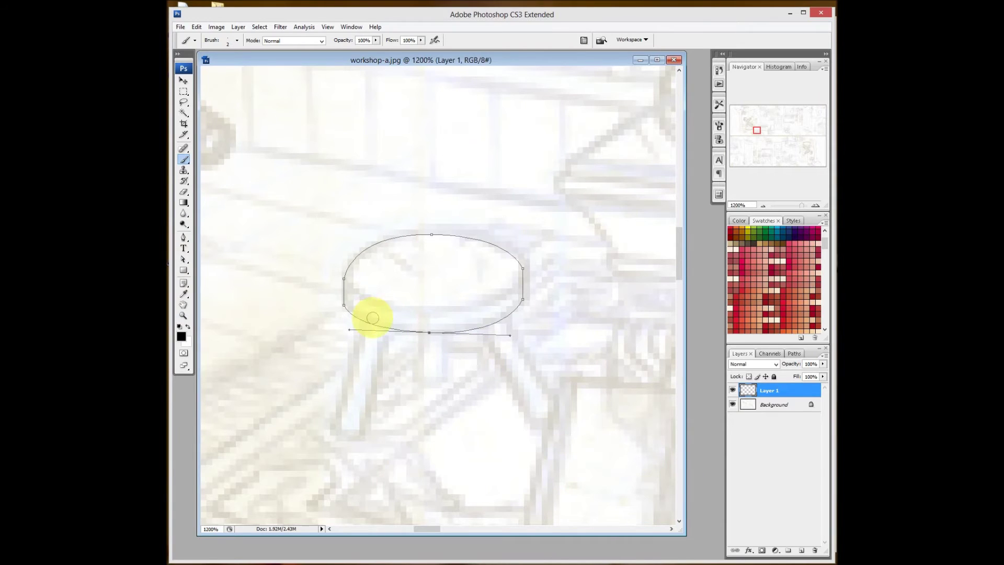
pyautogui.moveTo(463, 99)
pyautogui.mouseDown()
pyautogui.moveTo(491, 147)
pyautogui.moveTo(467, 210)
pyautogui.moveTo(527, 287)
pyautogui.mouseUp()
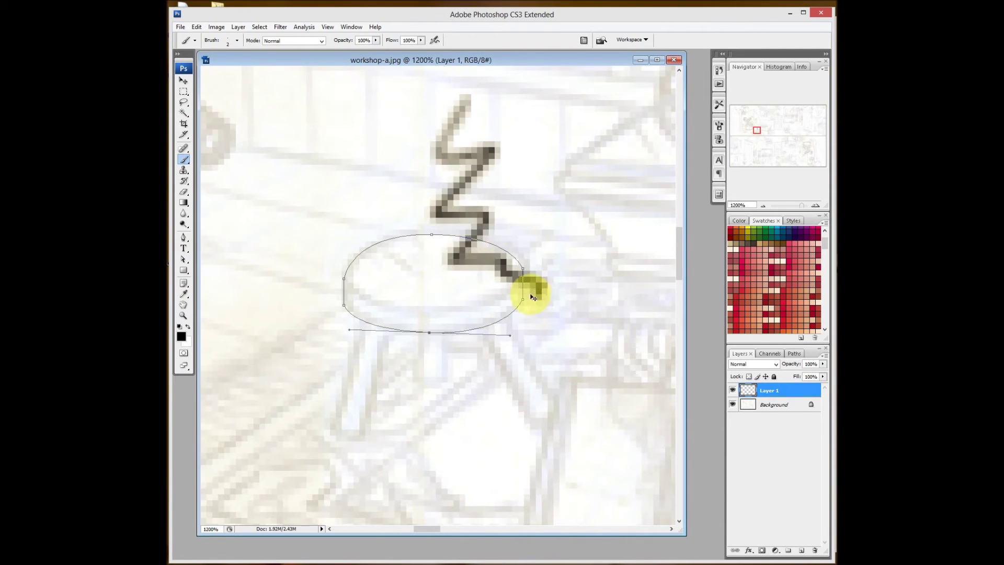
pyautogui.hotkey('ctrl', 'z')
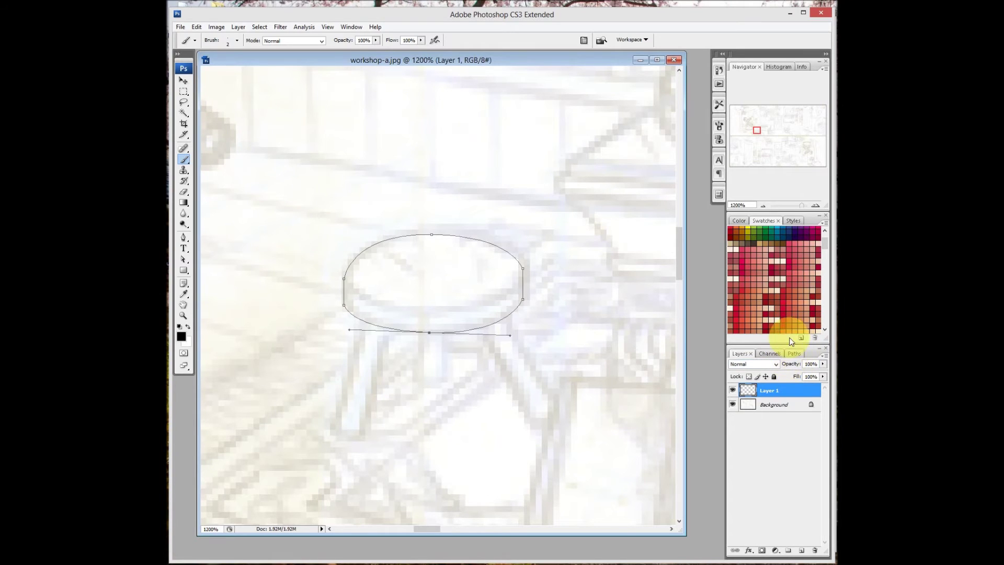
# - Try stroking the seat work path with the 2 px brush, and undo the stroke
pyautogui.click(793, 354)
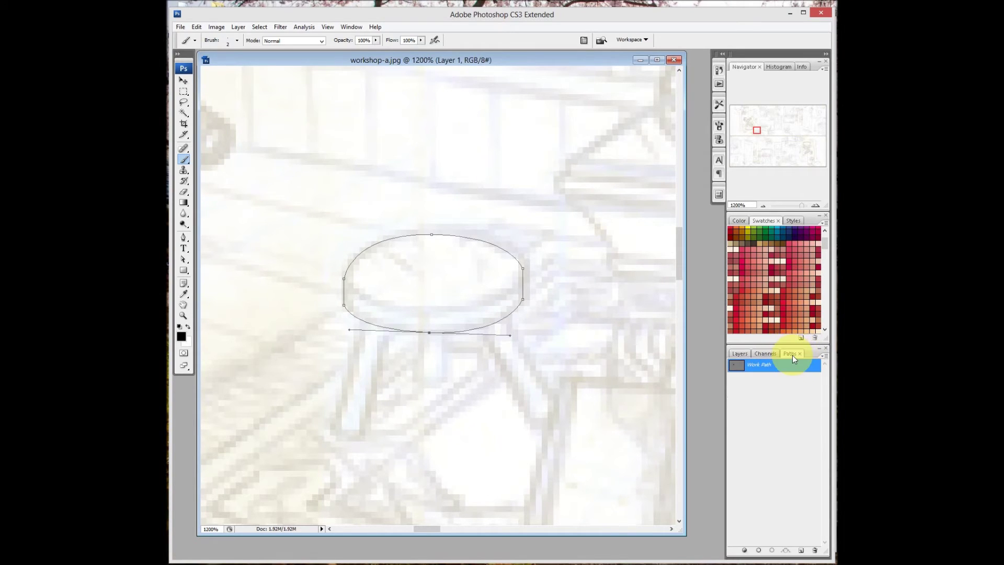
pyautogui.click(350, 27)
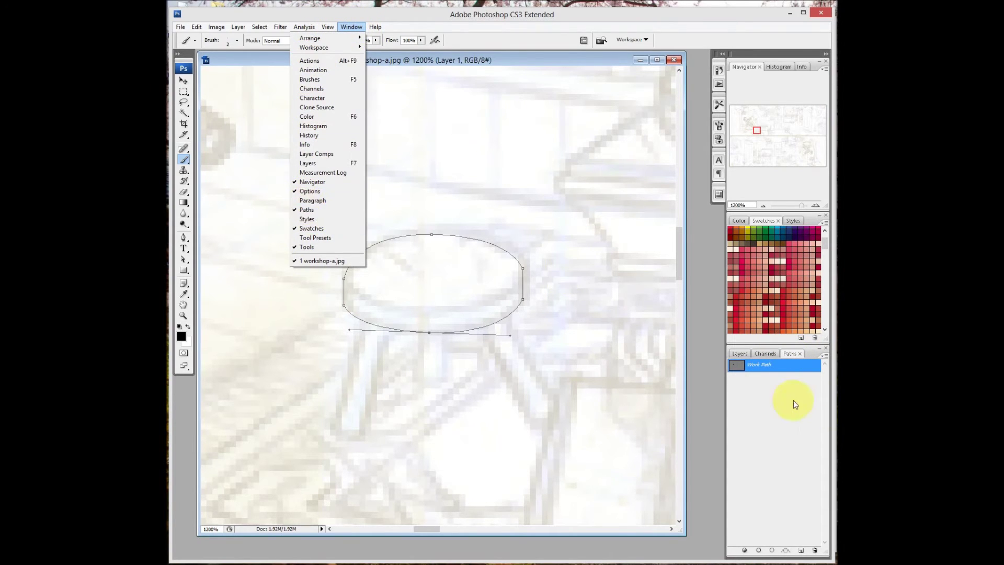
pyautogui.click(761, 374)
pyautogui.click(762, 365)
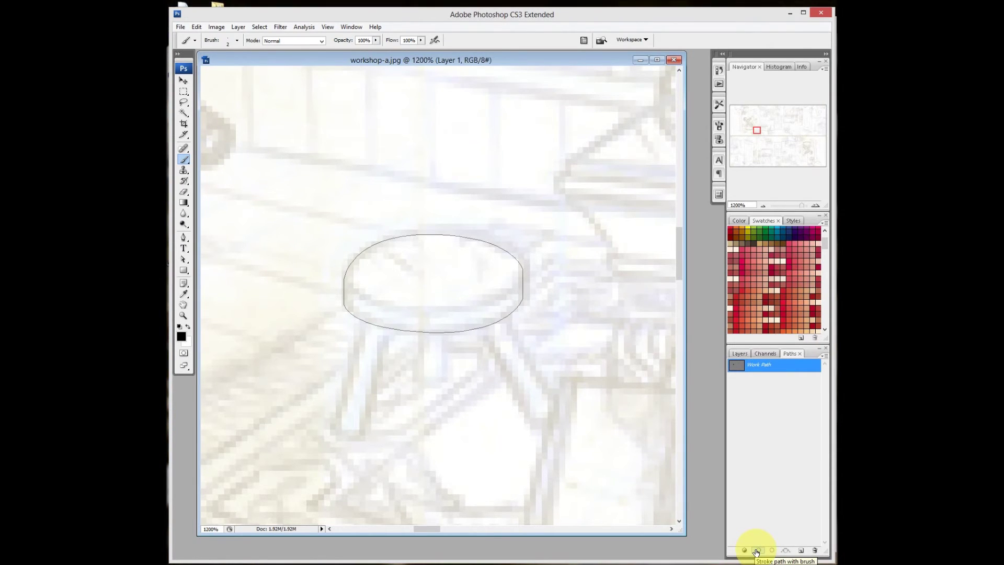
pyautogui.click(759, 553)
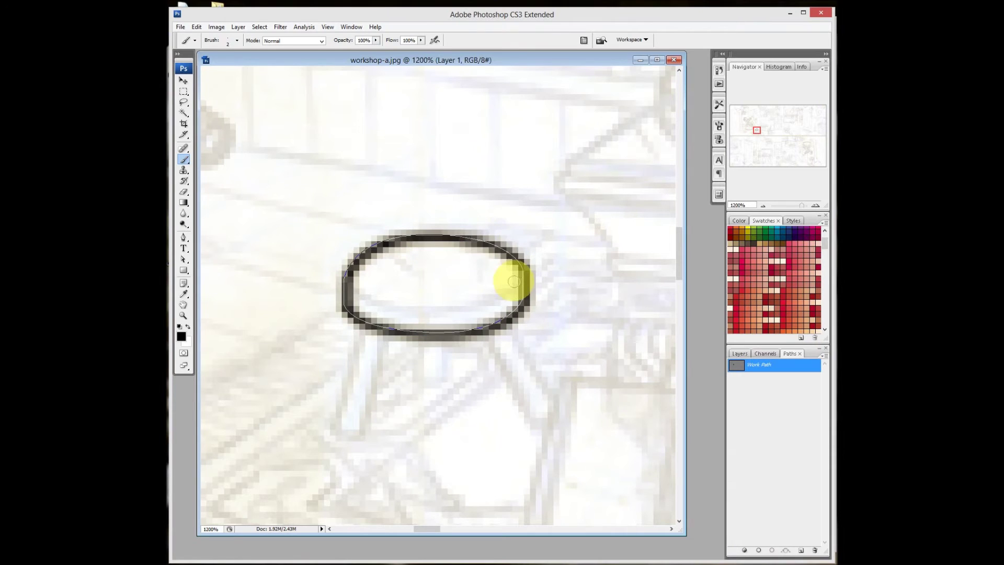
pyautogui.hotkey('ctrl', 'z')
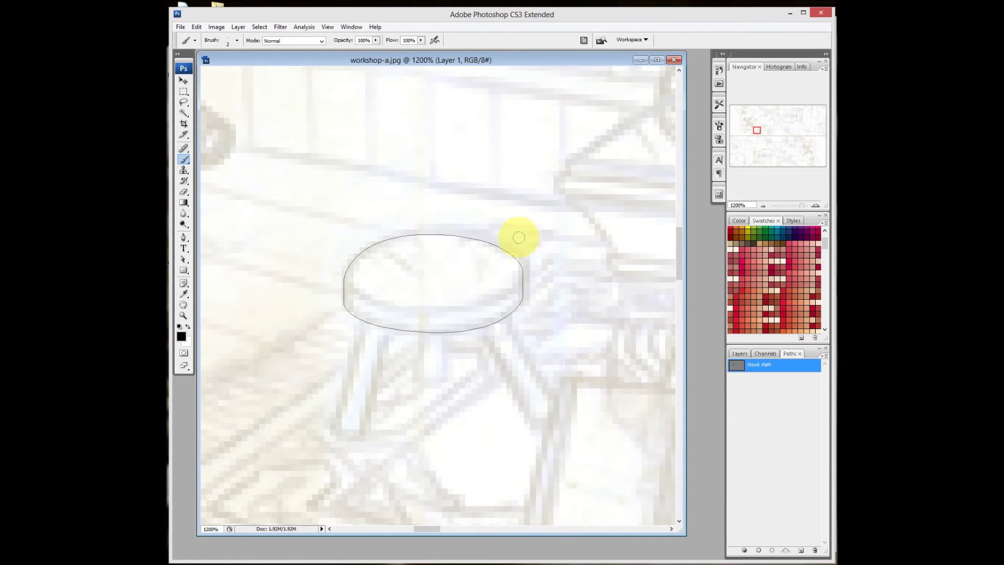
# - Compare stroking the seat path with the Pen tool active and with the Brush tool active, undoing each stroke
pyautogui.press('p')
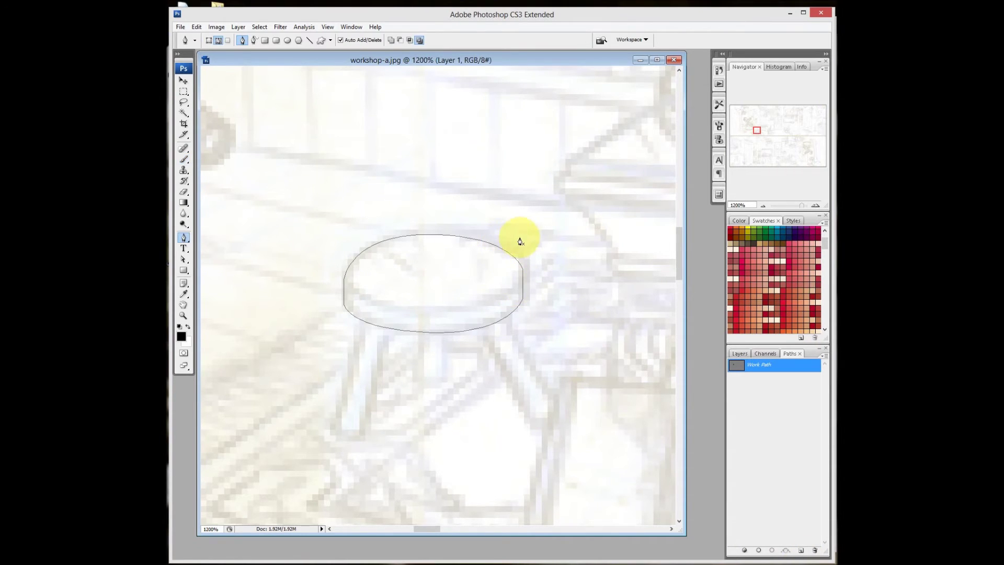
pyautogui.click(758, 552)
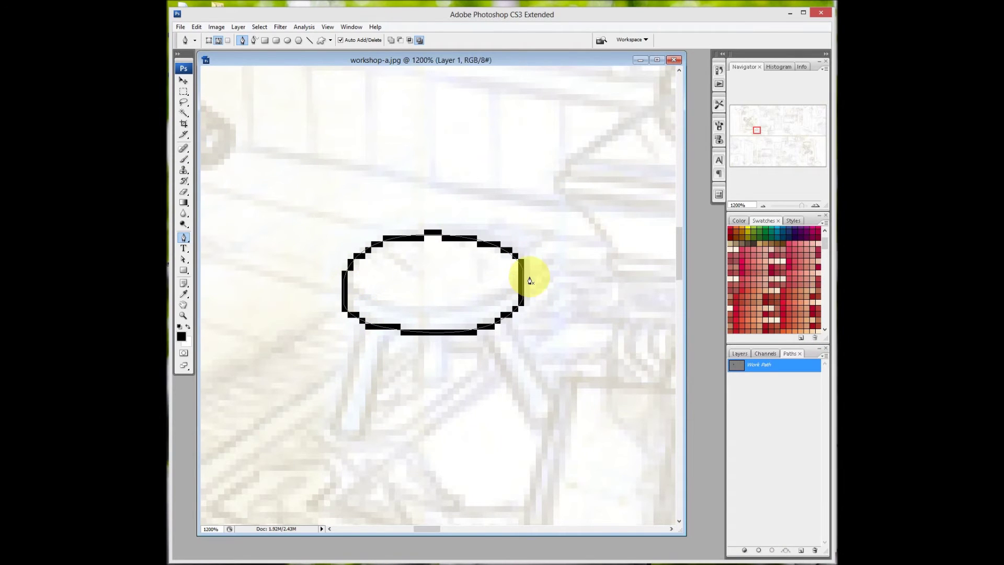
pyautogui.hotkey('ctrl', 'z')
pyautogui.press('b')
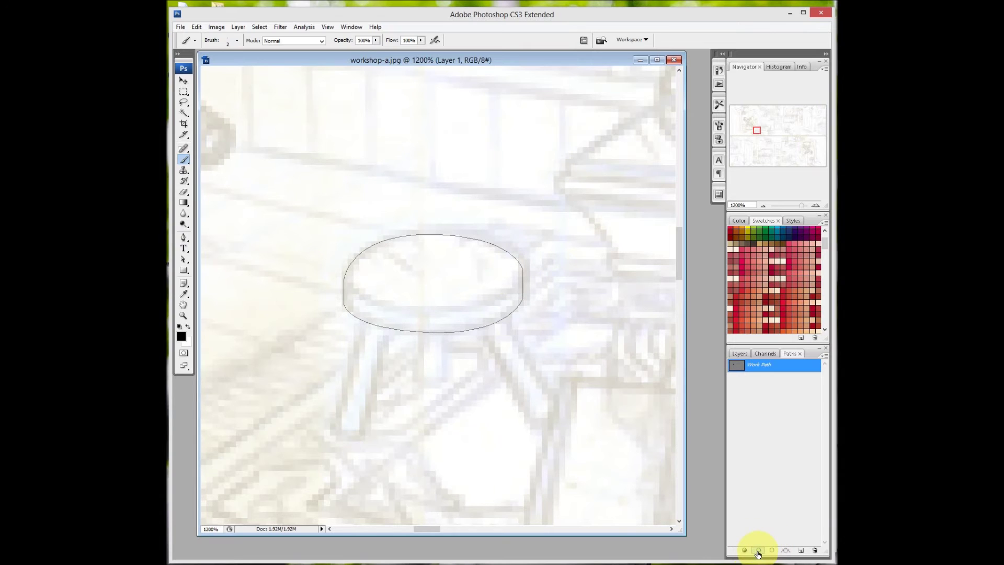
pyautogui.click(759, 551)
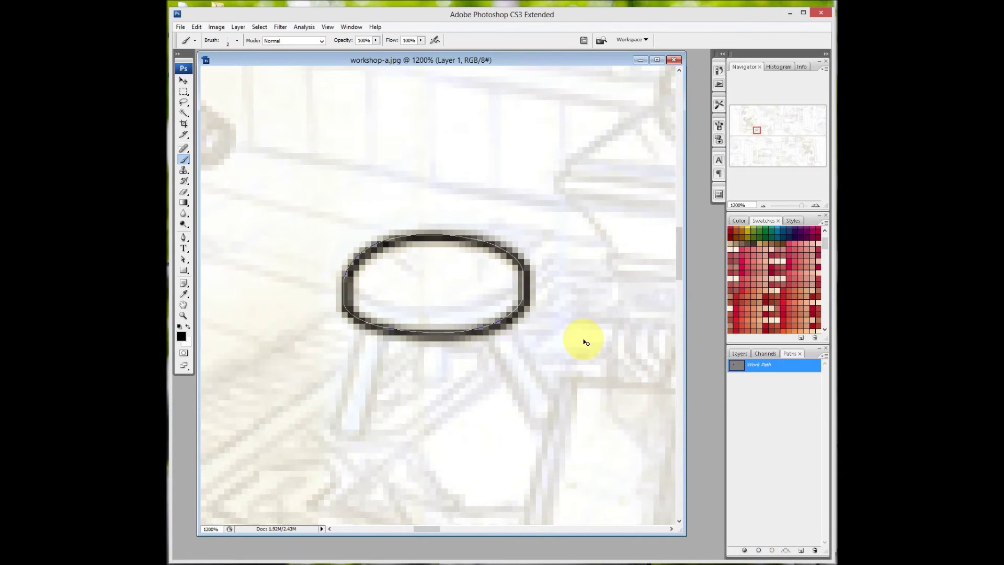
pyautogui.hotkey('ctrl', 'z')
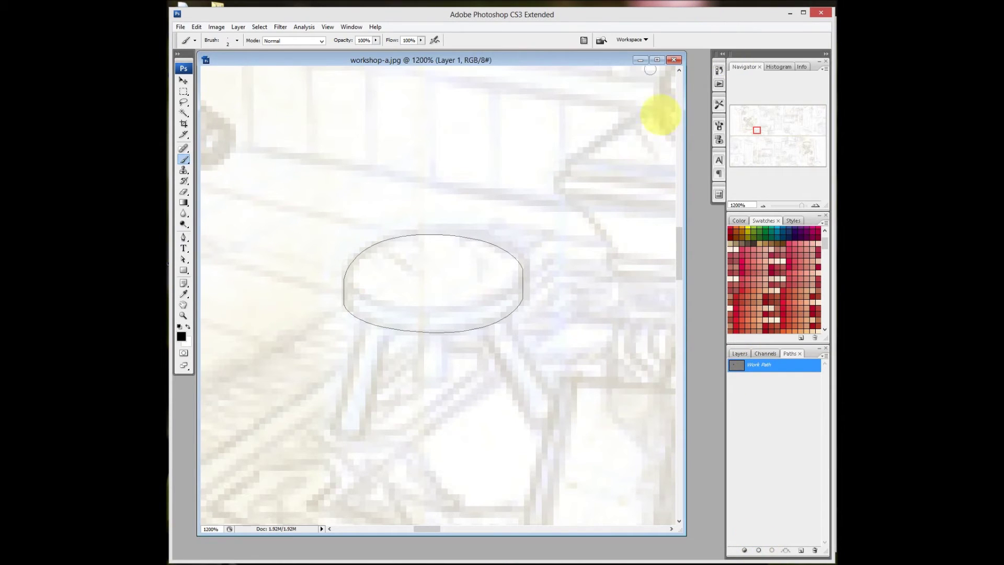
# - Create a new action named Stroke Path with function key F2, and start recording it
pyautogui.moveTo(685, 125); pyautogui.dragTo(643, 134)
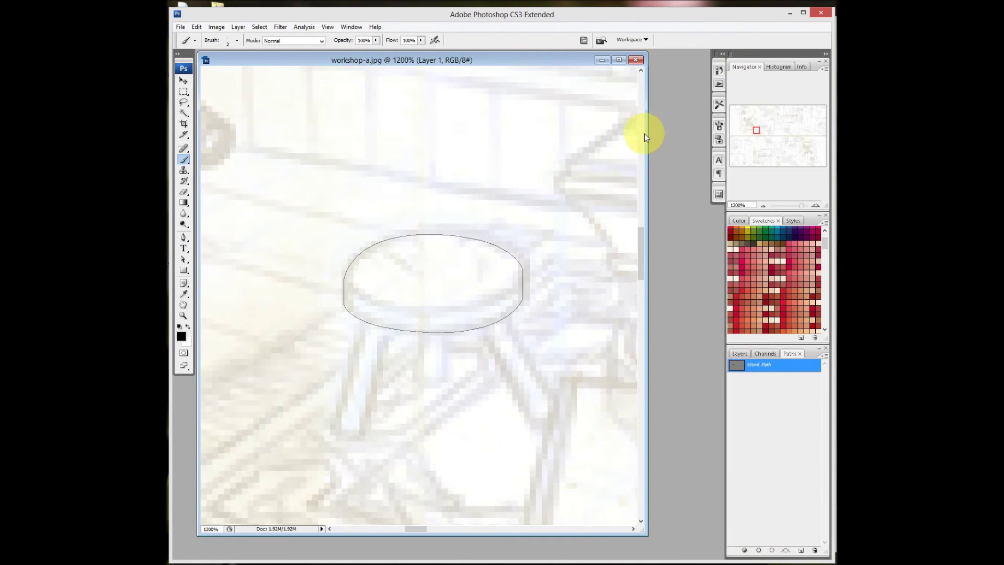
pyautogui.moveTo(538, 269); pyautogui.dragTo(482, 237)
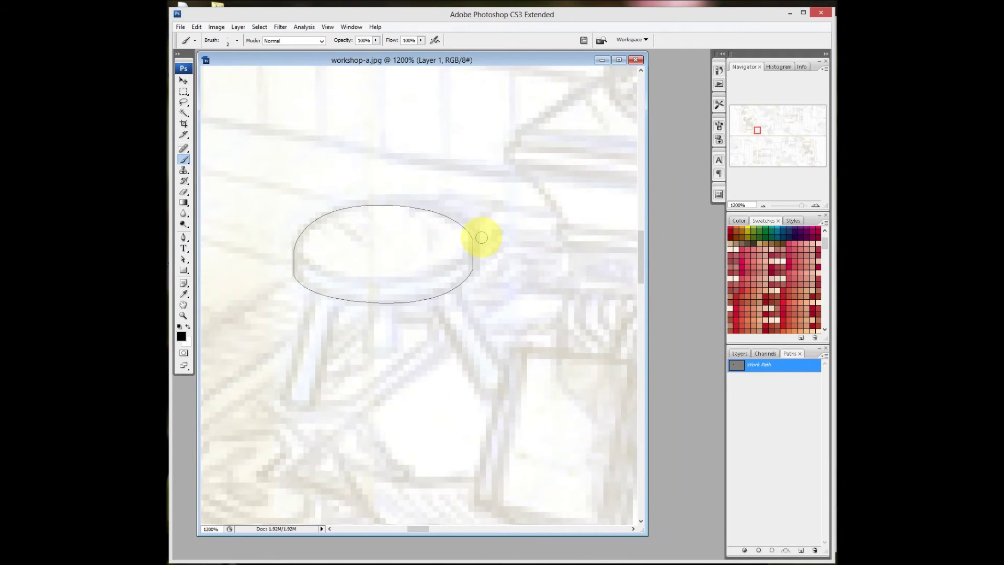
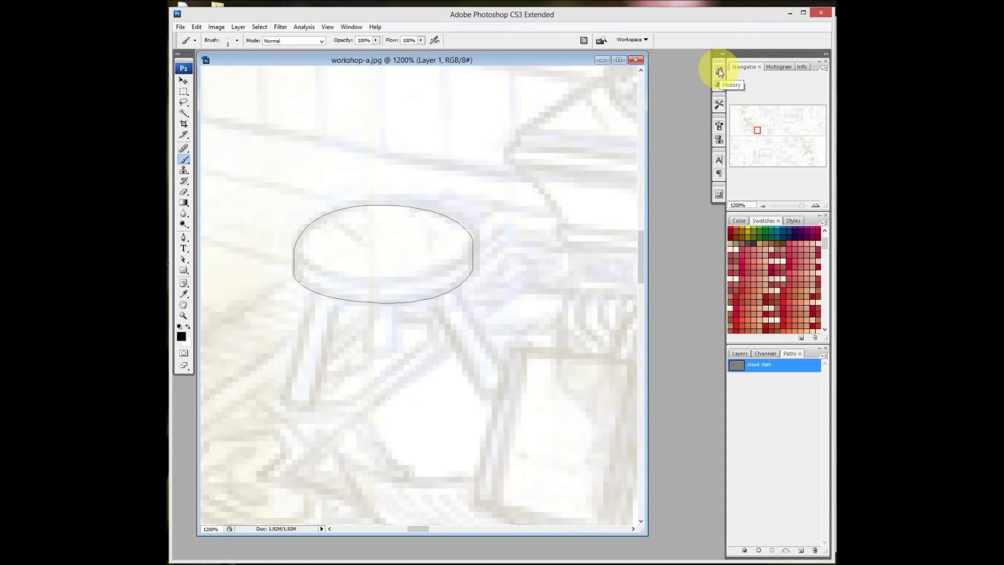
pyautogui.click(349, 26)
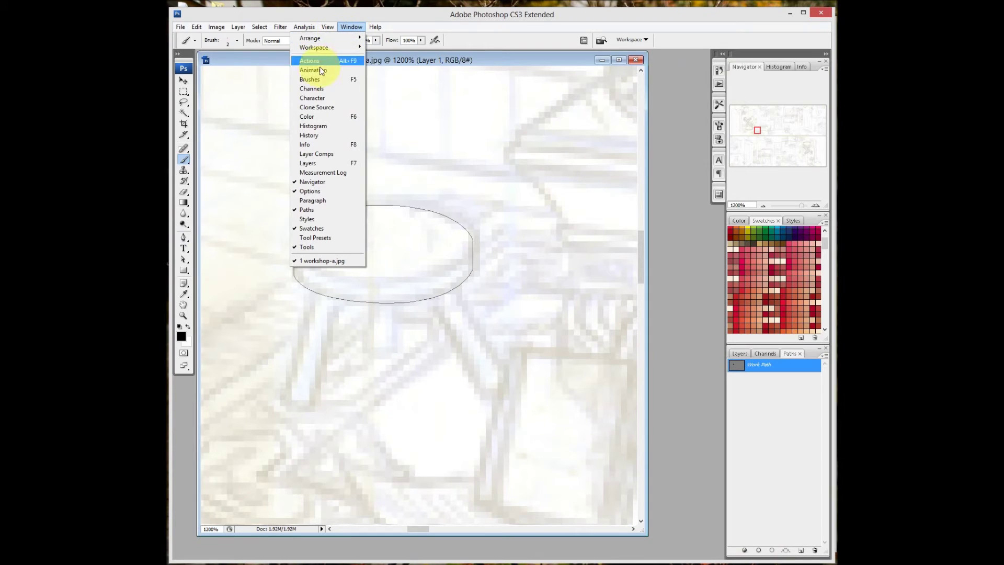
pyautogui.click(317, 62)
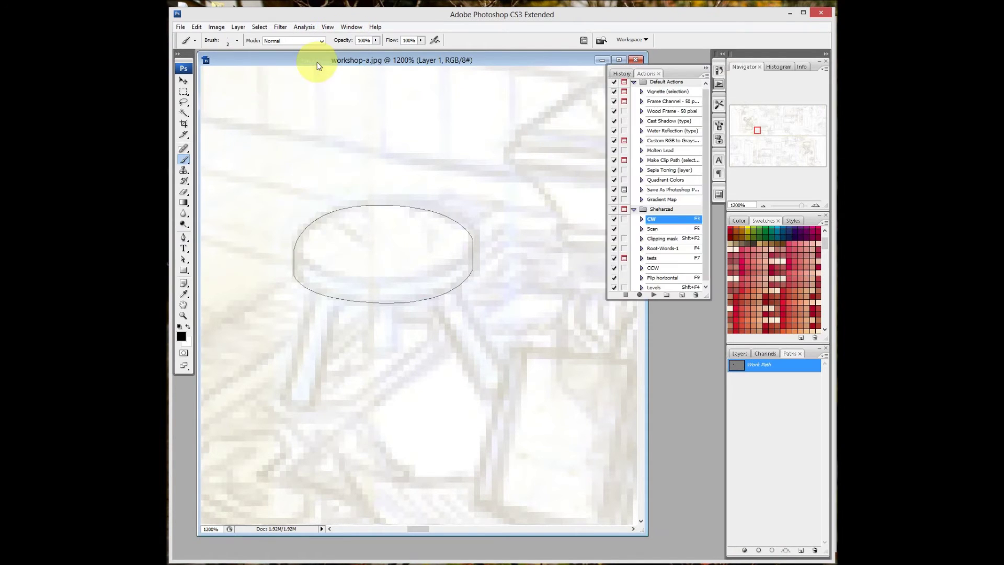
pyautogui.click(704, 263)
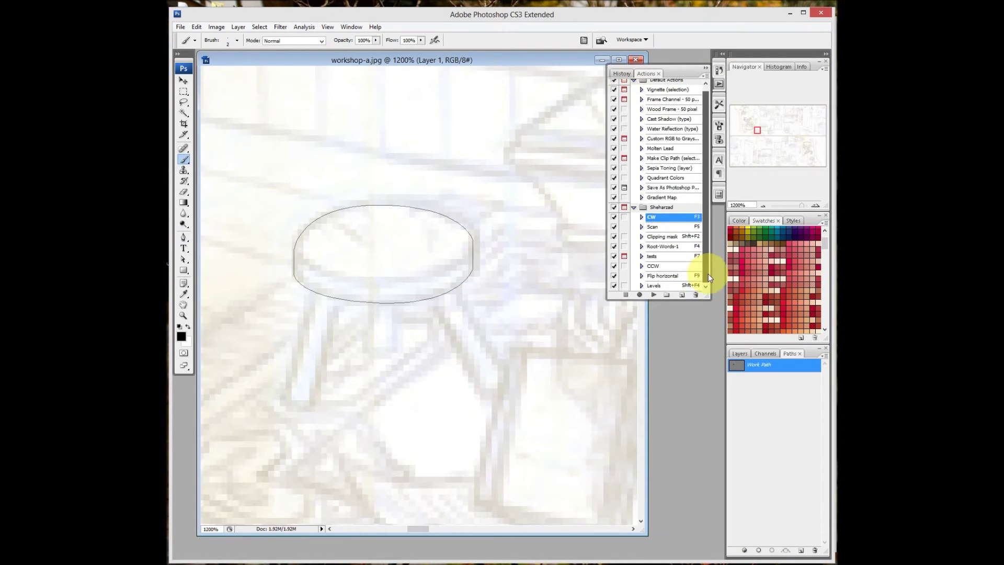
pyautogui.click(680, 297)
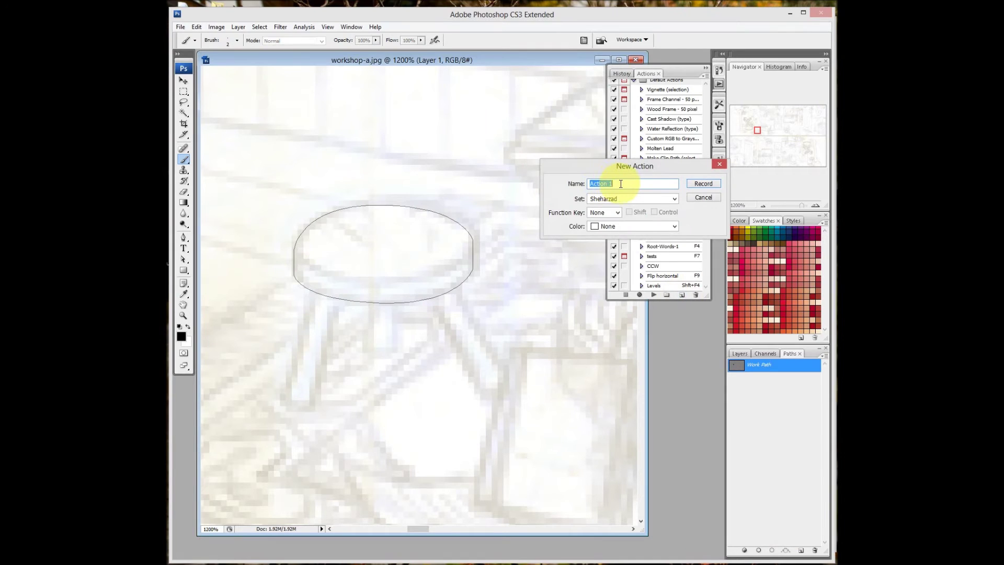
pyautogui.write('Stroke Path')
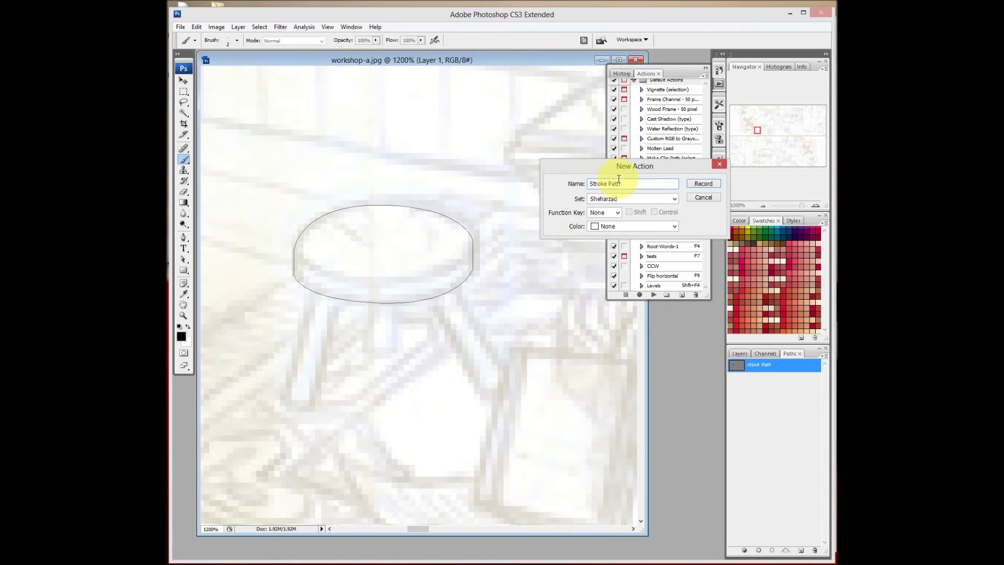
pyautogui.click(618, 212)
pyautogui.click(597, 238)
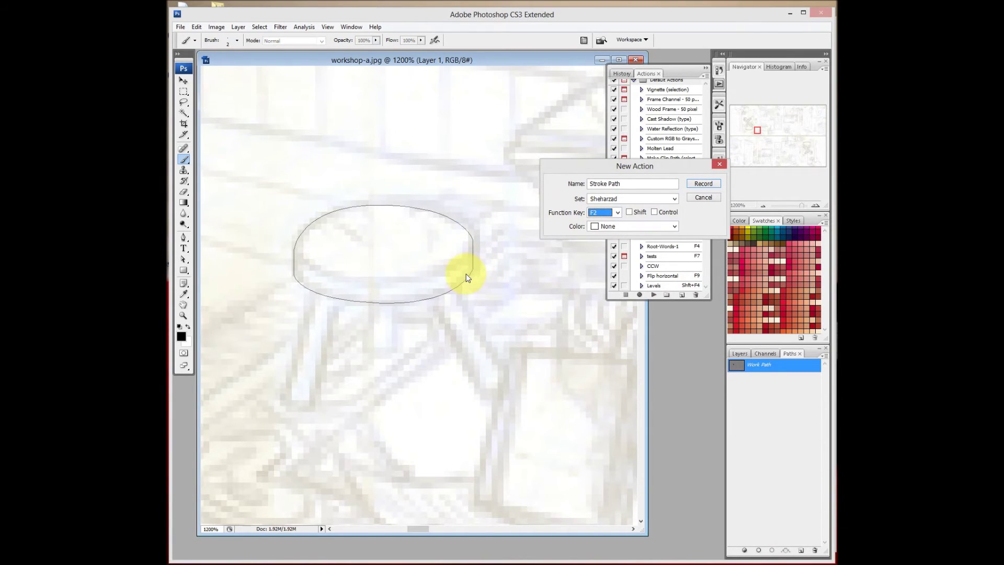
pyautogui.click(704, 184)
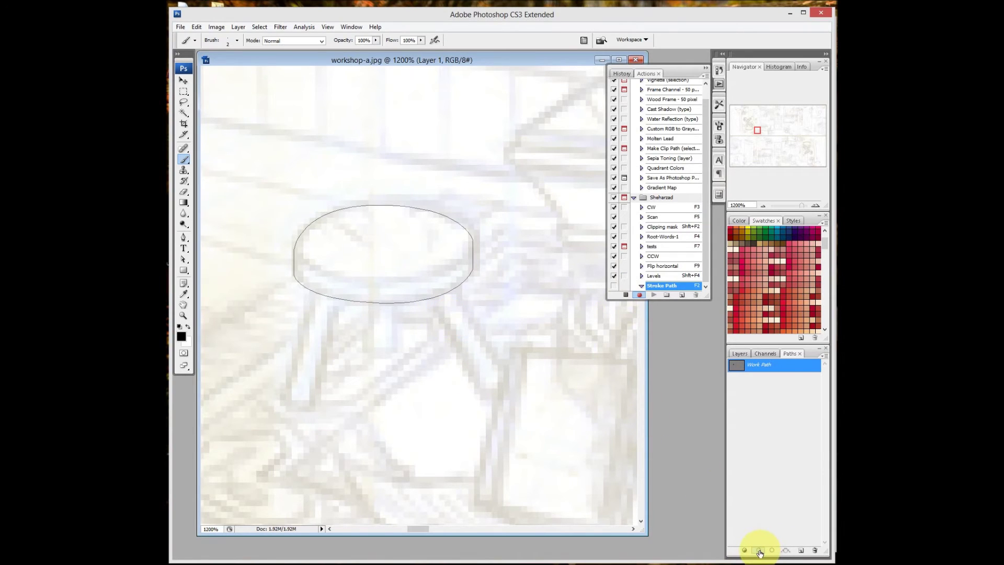
# - Record stroking the seat path with the brush and deleting the work path, stop recording, and collapse the finished action
pyautogui.click(759, 552)
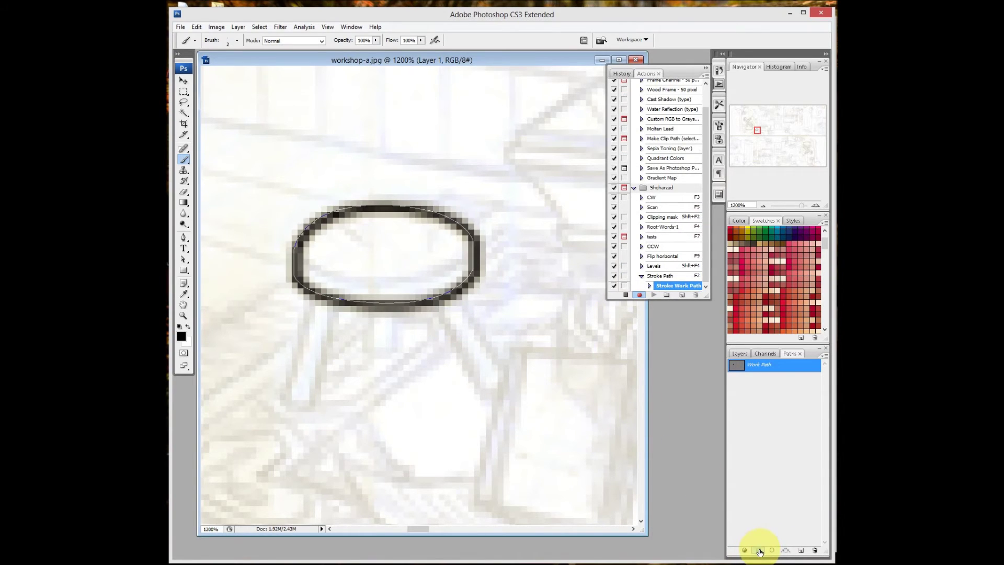
pyautogui.rightClick(776, 365)
pyautogui.click(796, 382)
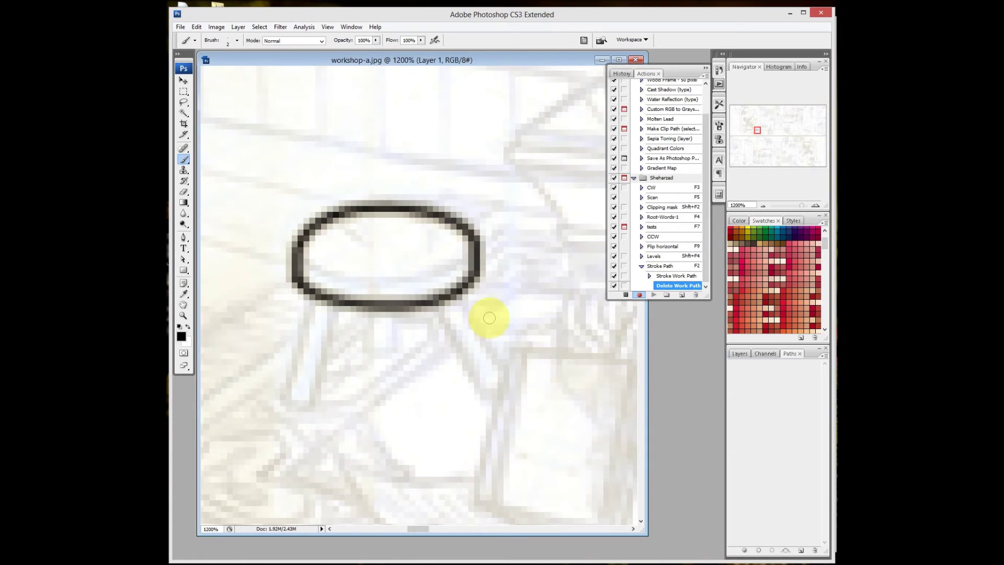
pyautogui.press('p')
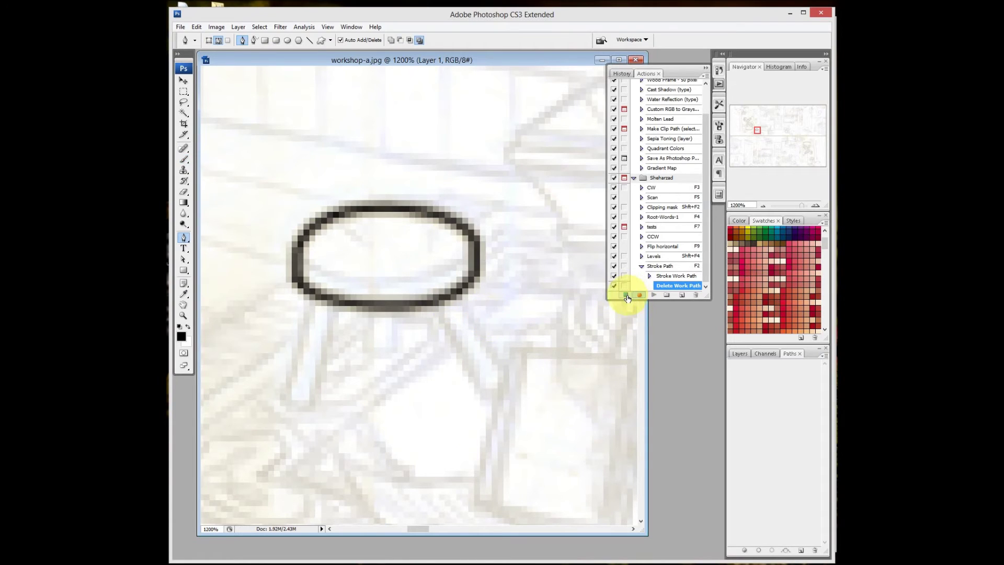
pyautogui.click(626, 296)
pyautogui.click(657, 267)
pyautogui.click(642, 266)
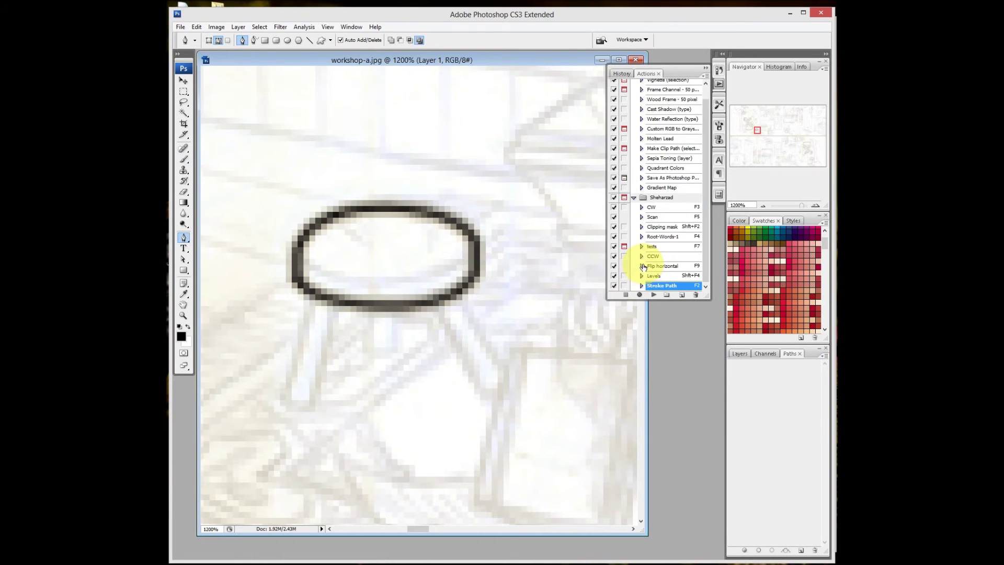
pyautogui.click(641, 286)
pyautogui.click(718, 85)
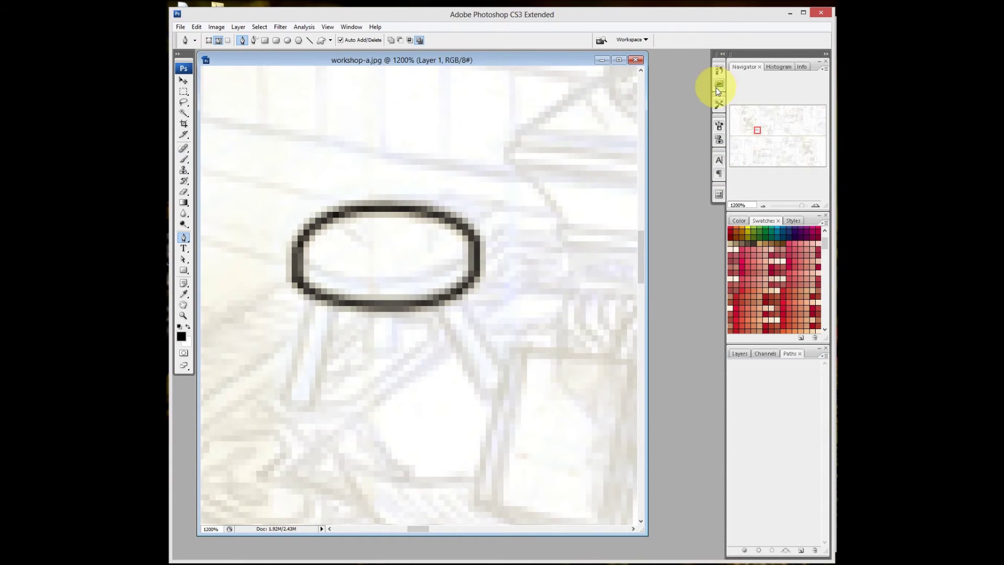
# - Add a new layer named white directly above the Background layer and fill it with white
pyautogui.click(740, 354)
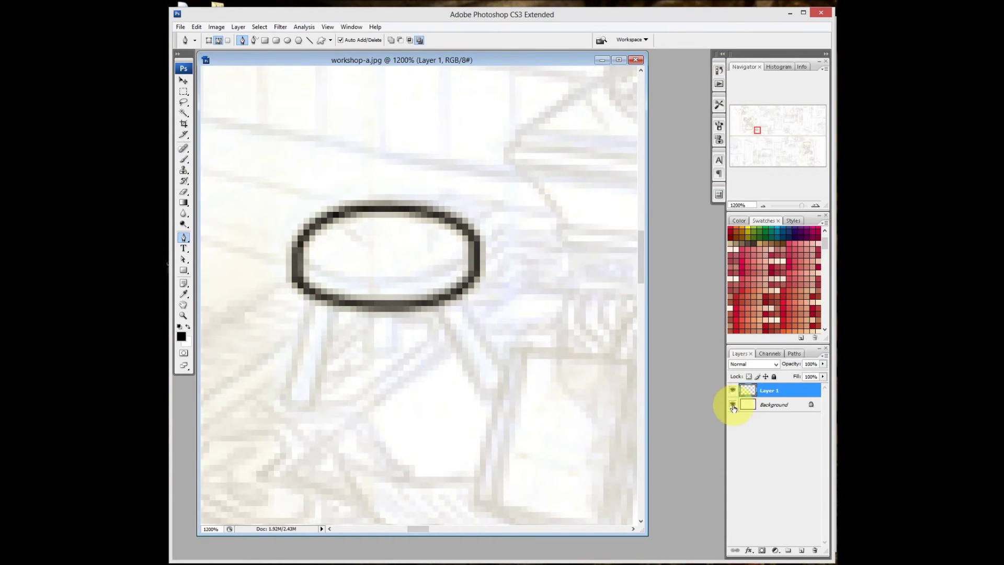
pyautogui.click(751, 404)
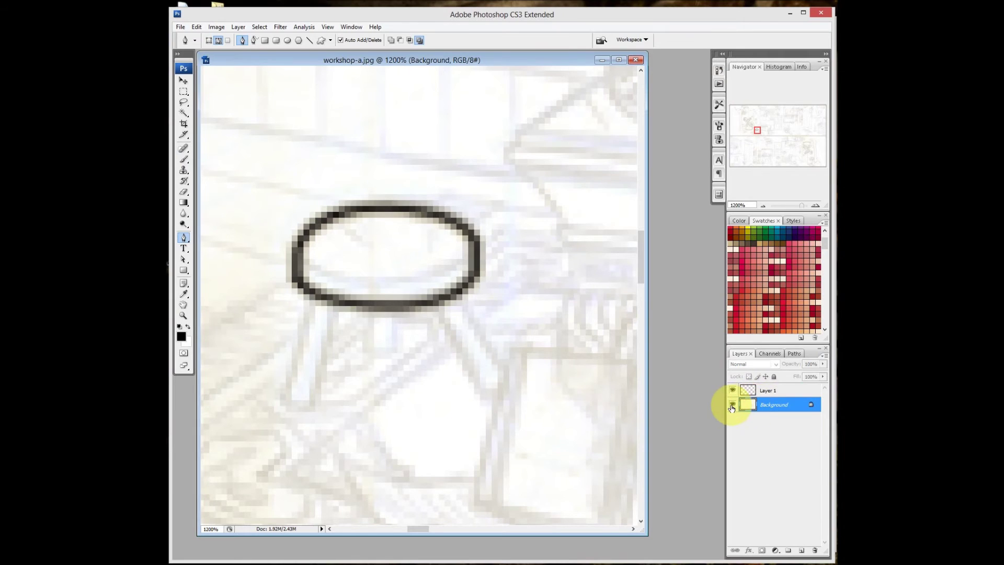
pyautogui.click(732, 406)
pyautogui.click(732, 406)
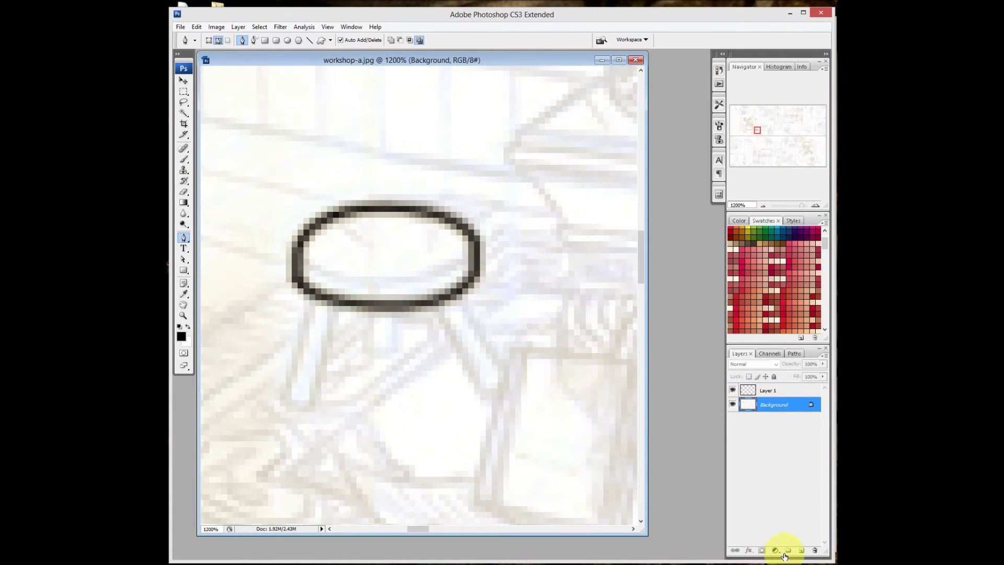
pyautogui.click(801, 552)
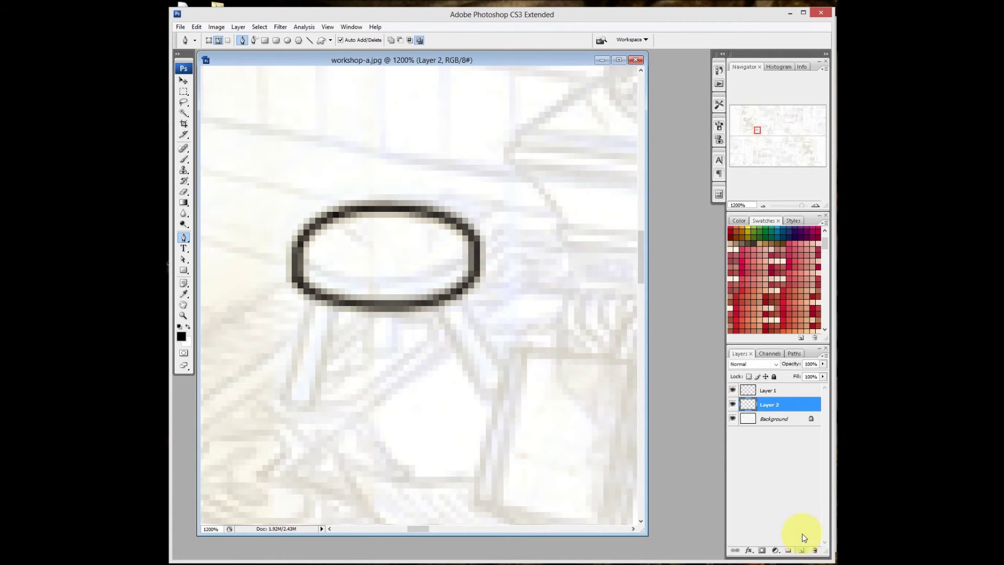
pyautogui.doubleClick(782, 405)
pyautogui.write('white')
pyautogui.press('Return')
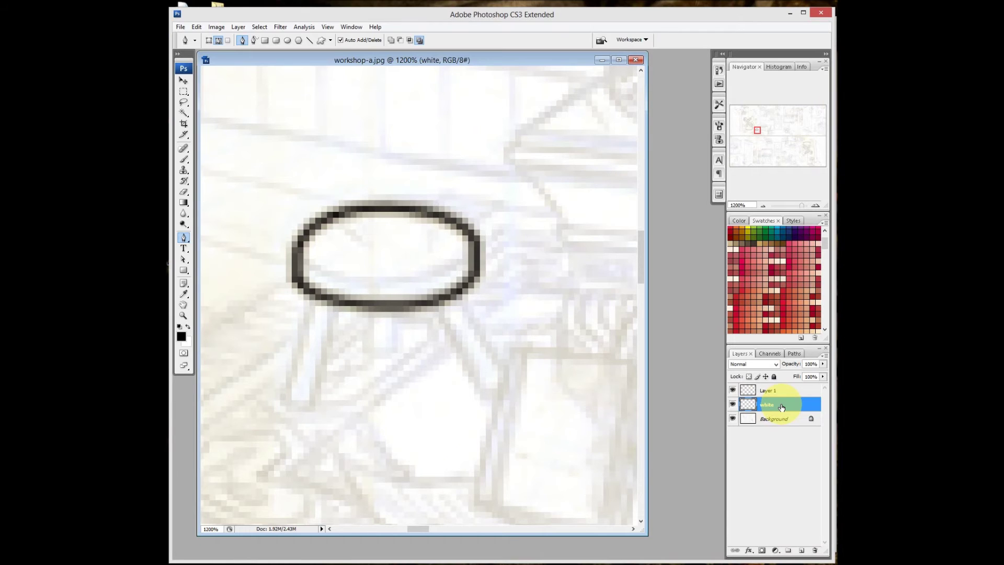
pyautogui.hotkey('ctrl', 'BackSpace')
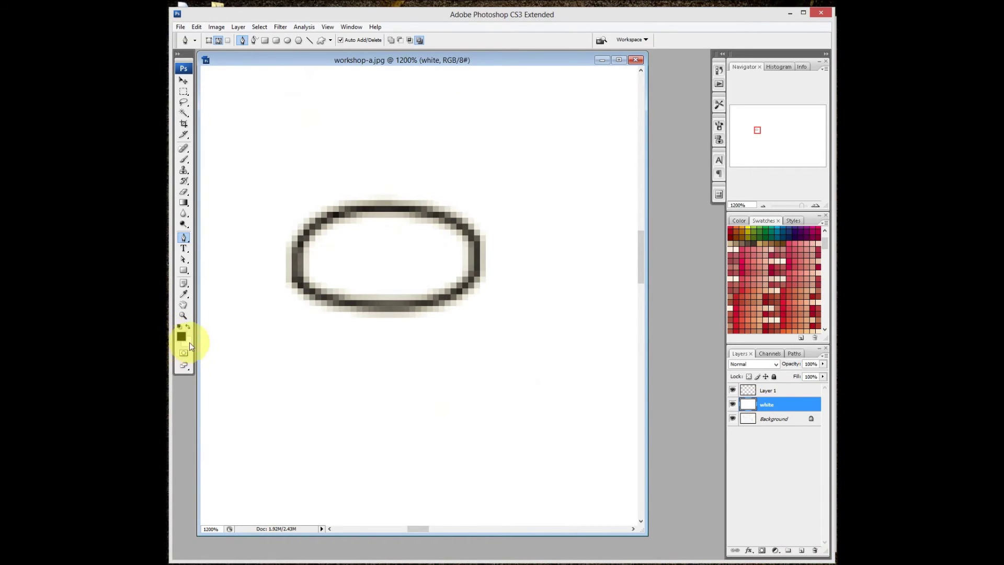
# - Check the inked seat outline with the white layer hidden and shown, and view the drawing at 100%
pyautogui.click(768, 390)
pyautogui.click(763, 405)
pyautogui.click(733, 406)
pyautogui.click(733, 406)
pyautogui.click(733, 405)
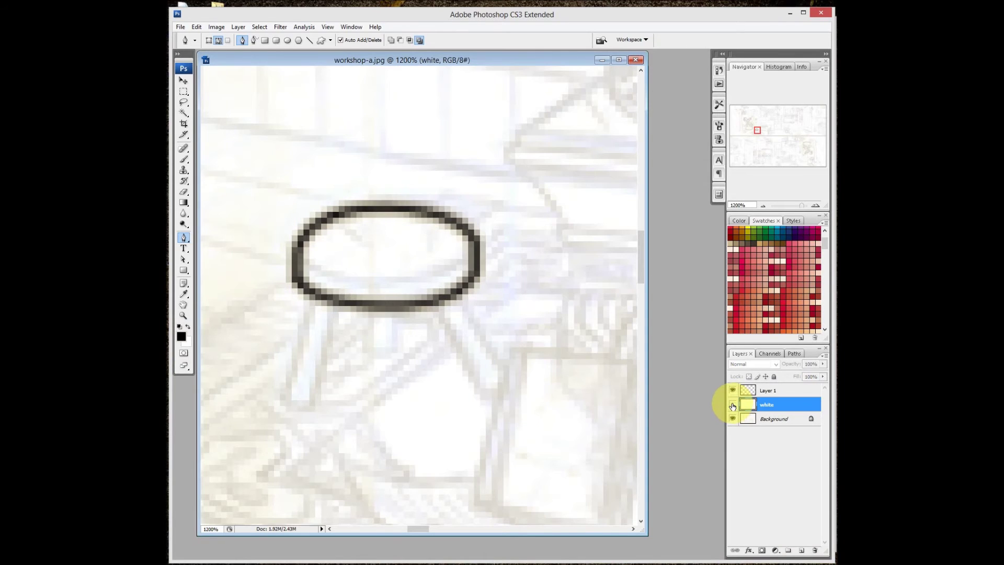
pyautogui.click(733, 406)
pyautogui.press('z')
pyautogui.hotkey('ctrl', 'alt', '0')
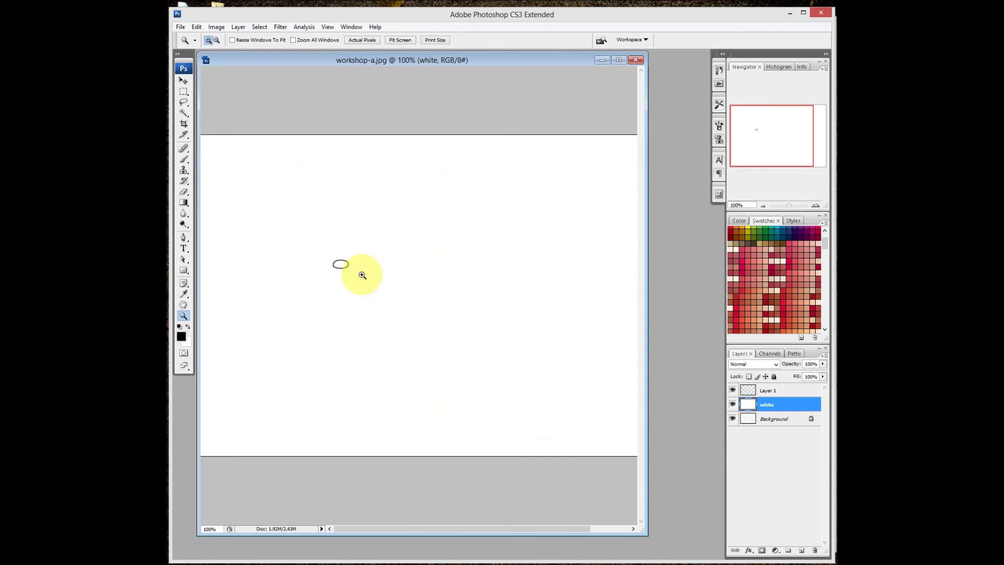
# - Hide the white layer to reveal the faded sketch, and magnify the stool area to 400%
pyautogui.click(733, 405)
pyautogui.click(734, 406)
pyautogui.click(733, 406)
pyautogui.click(734, 406)
pyautogui.click(734, 406)
pyautogui.click(354, 288)
pyautogui.click(355, 288)
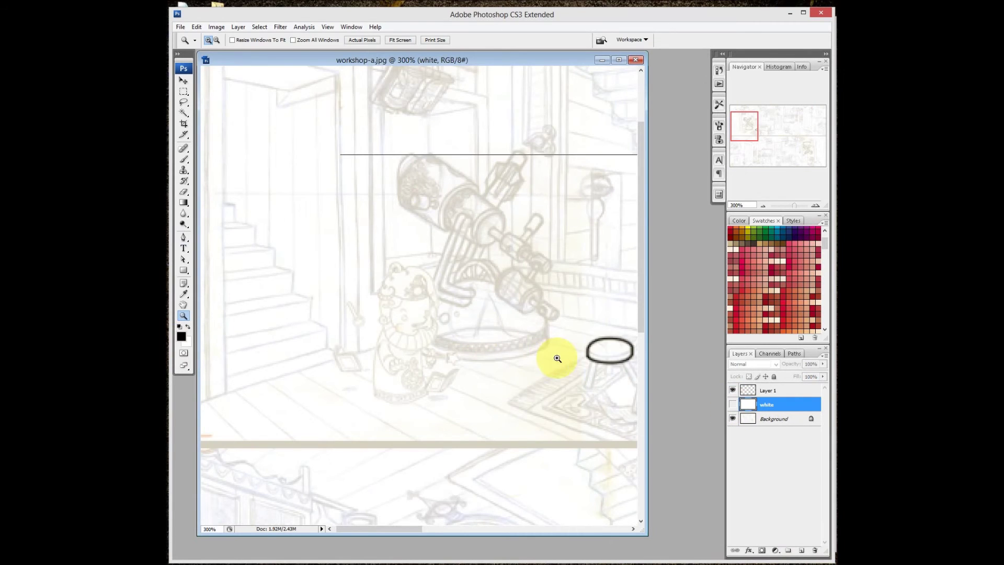
pyautogui.click(556, 352)
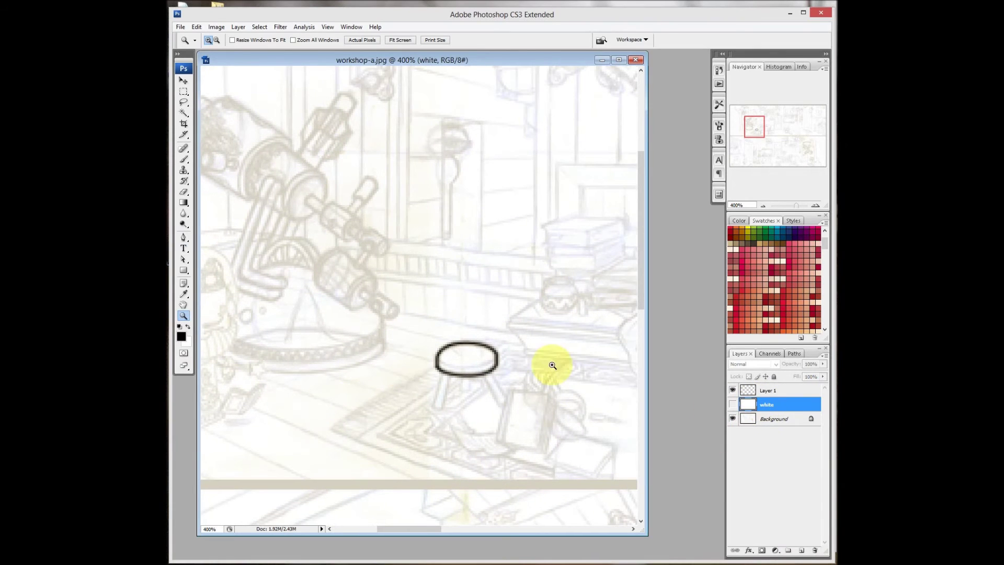
# - Rename Layer 1, which holds the inked stool seat, to Lineart
pyautogui.click(466, 358)
pyautogui.click(423, 296)
pyautogui.click(362, 227)
pyautogui.press('v')
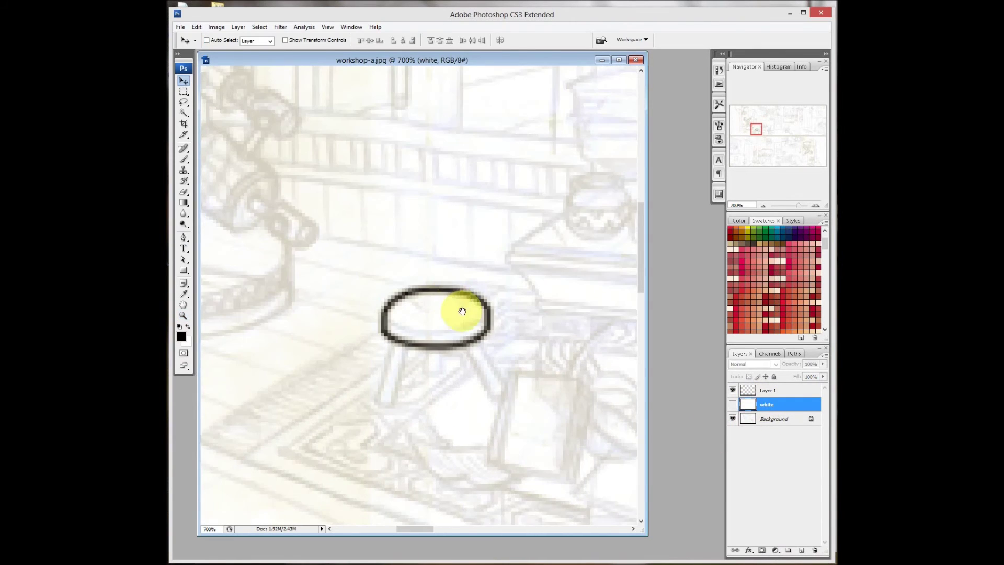
pyautogui.moveTo(463, 311); pyautogui.dragTo(437, 338)
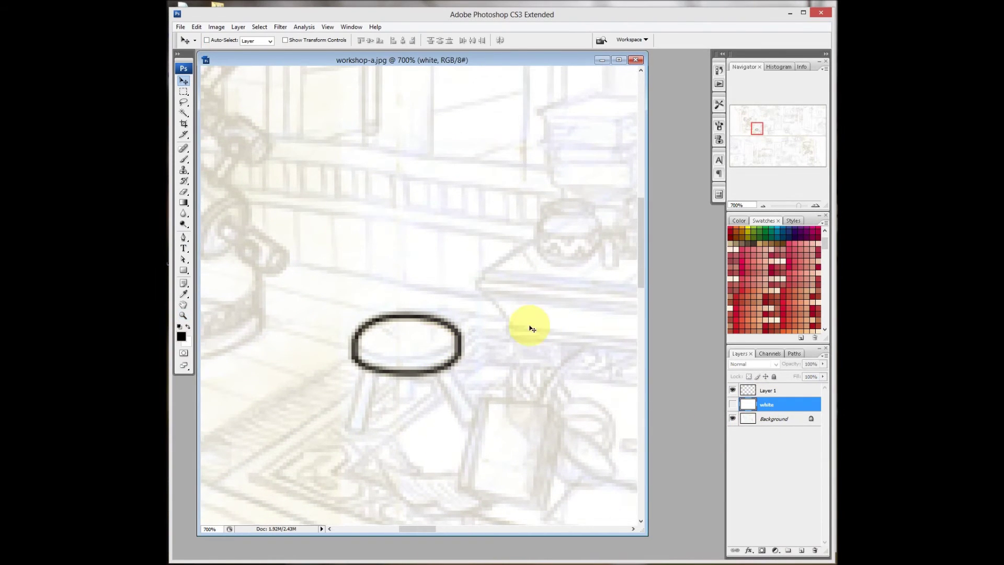
pyautogui.doubleClick(772, 390)
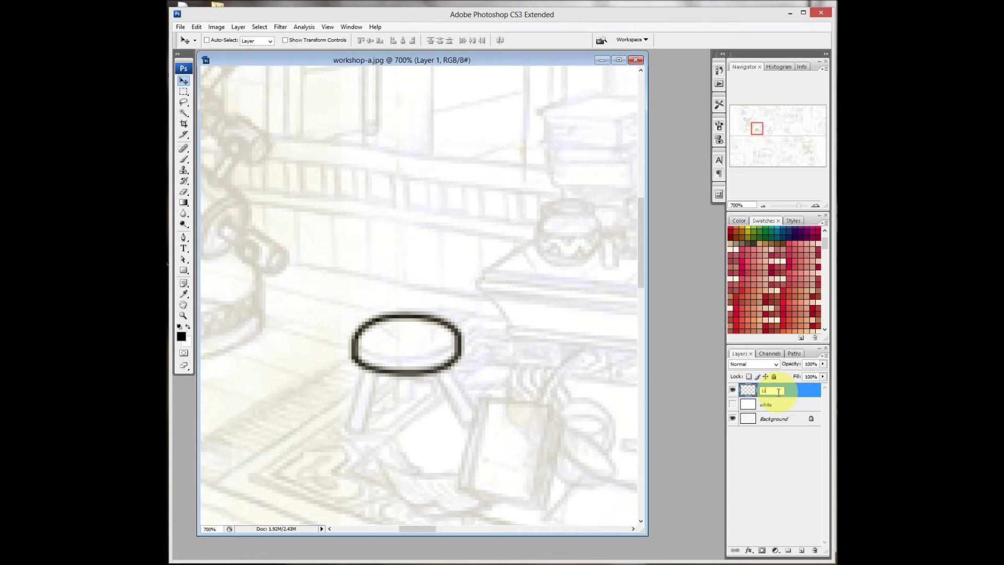
pyautogui.press('Return')
# - Trace the stool's left leg with the Pen tool, from the seat down around the foot and back up to the seat
pyautogui.press('z')
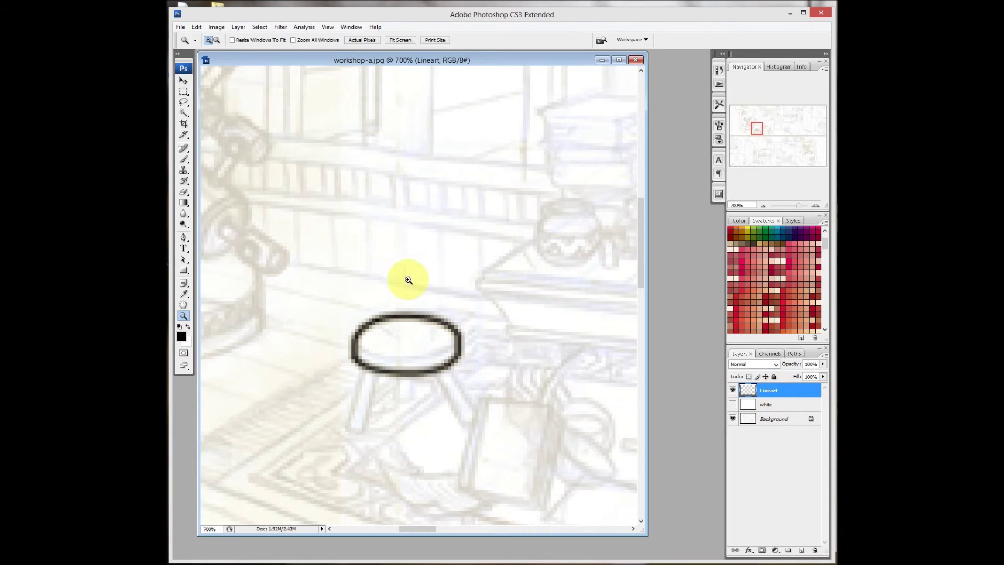
pyautogui.click(384, 387)
pyautogui.click(382, 337)
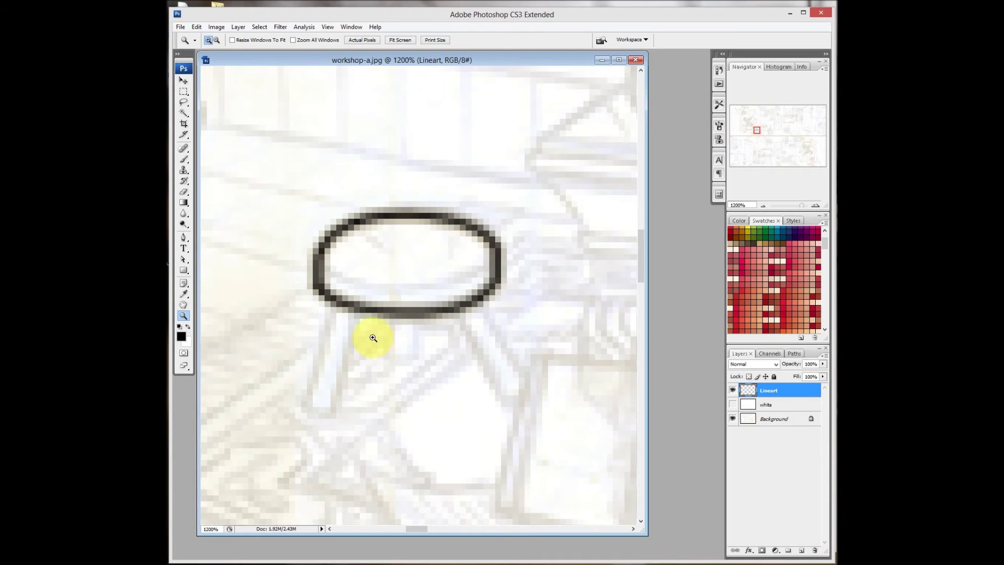
pyautogui.press('p')
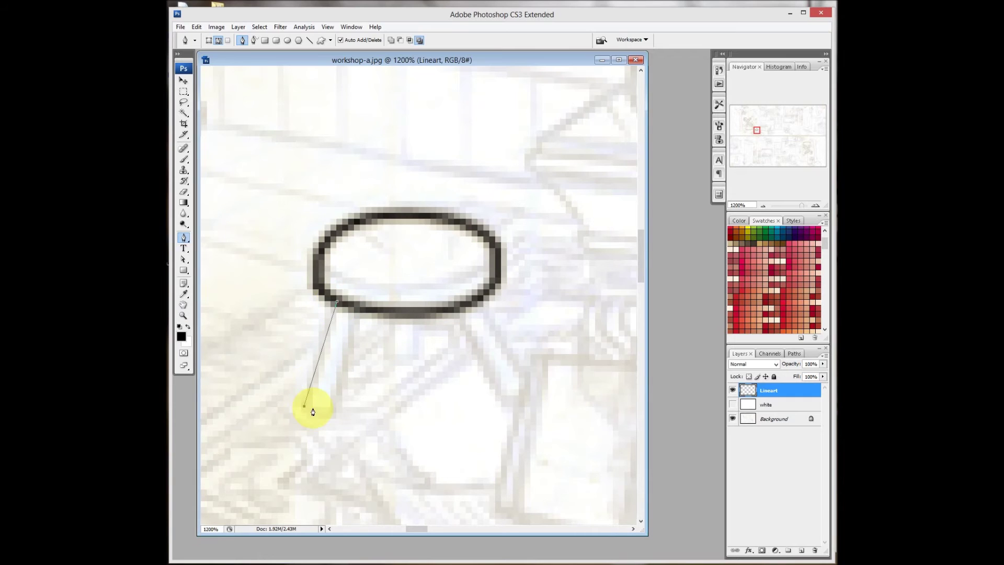
pyautogui.moveTo(335, 415); pyautogui.dragTo(359, 411)
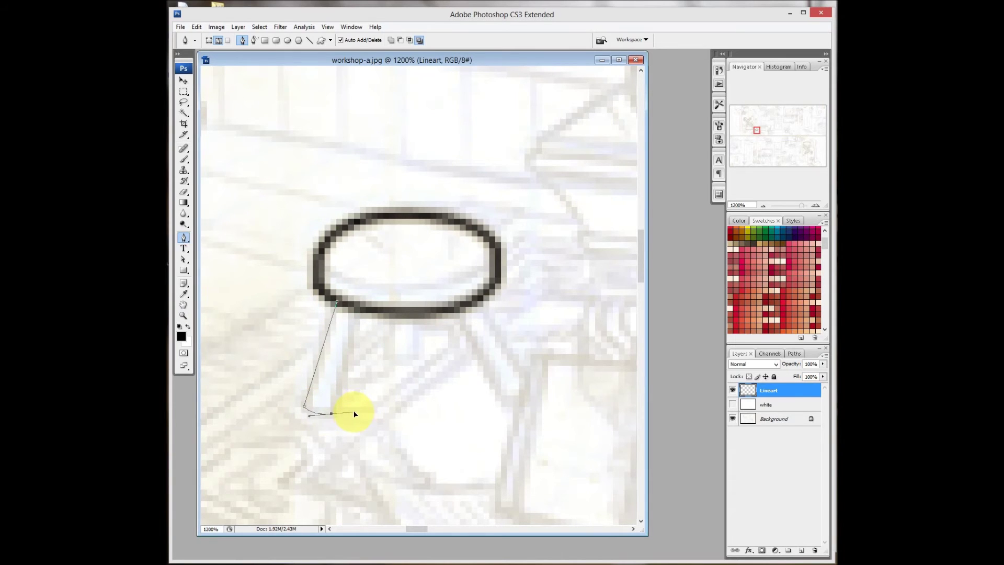
pyautogui.click(359, 313)
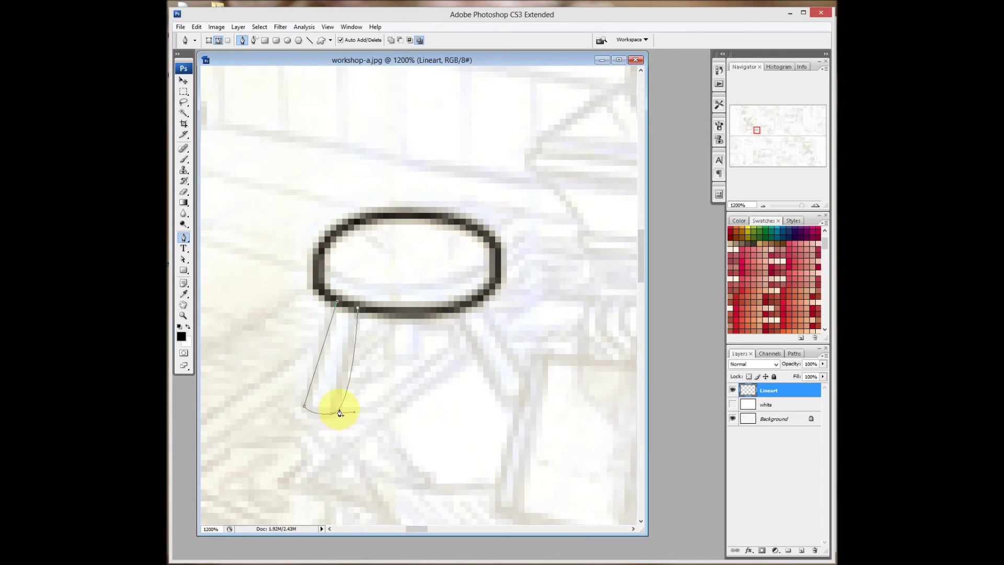
# - Retract the curve handle at the left leg's foot so its inner side is straight, and stroke the path with the recorded action
pyautogui.press('a')
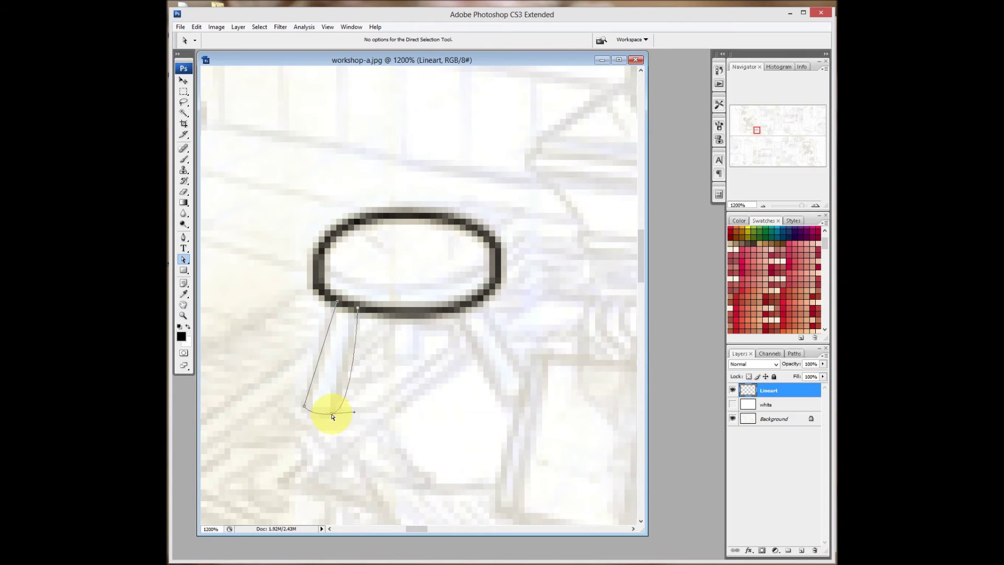
pyautogui.moveTo(354, 413); pyautogui.dragTo(337, 415)
pyautogui.click(332, 414)
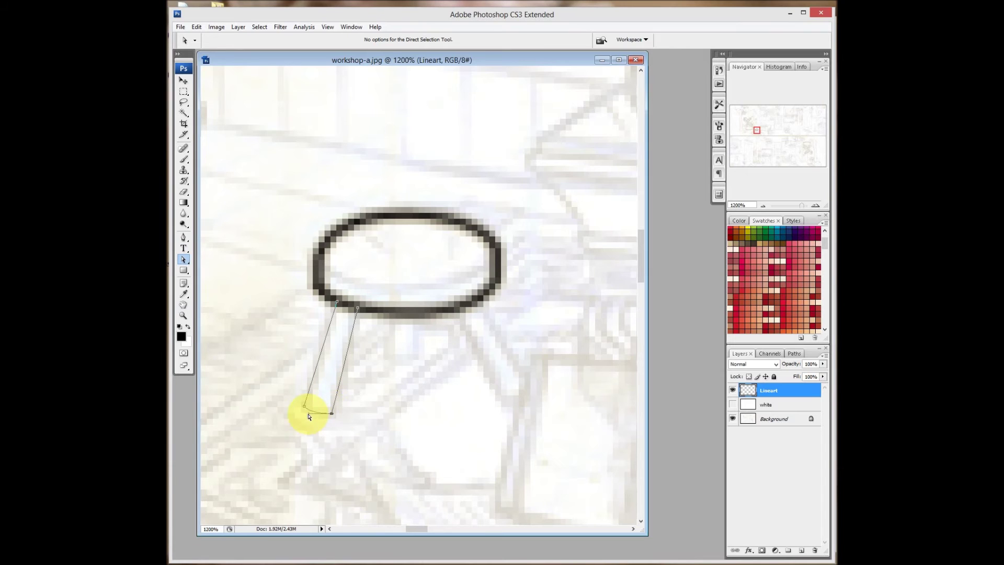
pyautogui.press('Return')
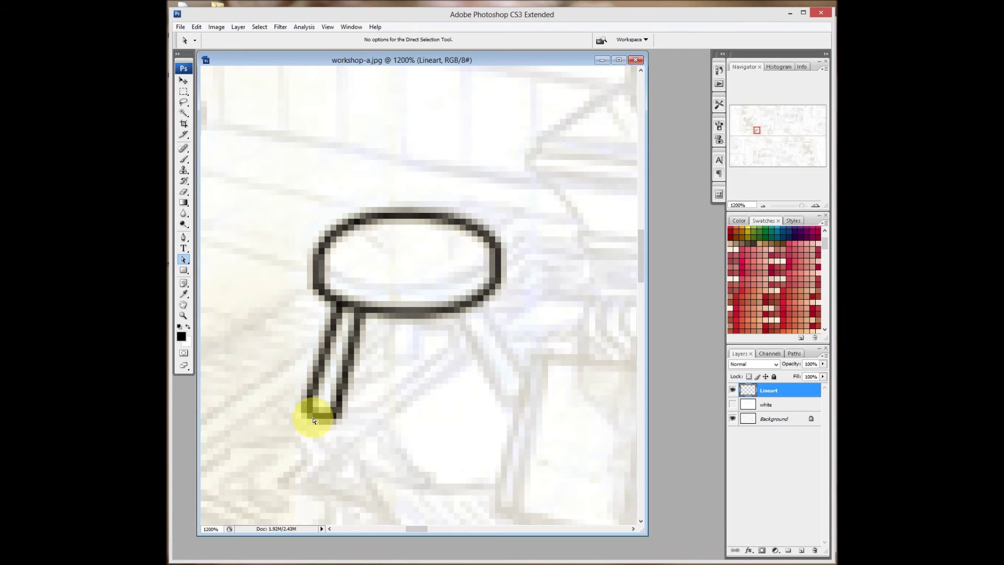
# - Trace the stool's right leg with a Pen path, straighten its outer side, and stroke it with the recorded action
pyautogui.press('p')
pyautogui.click(453, 310)
pyautogui.click(501, 399)
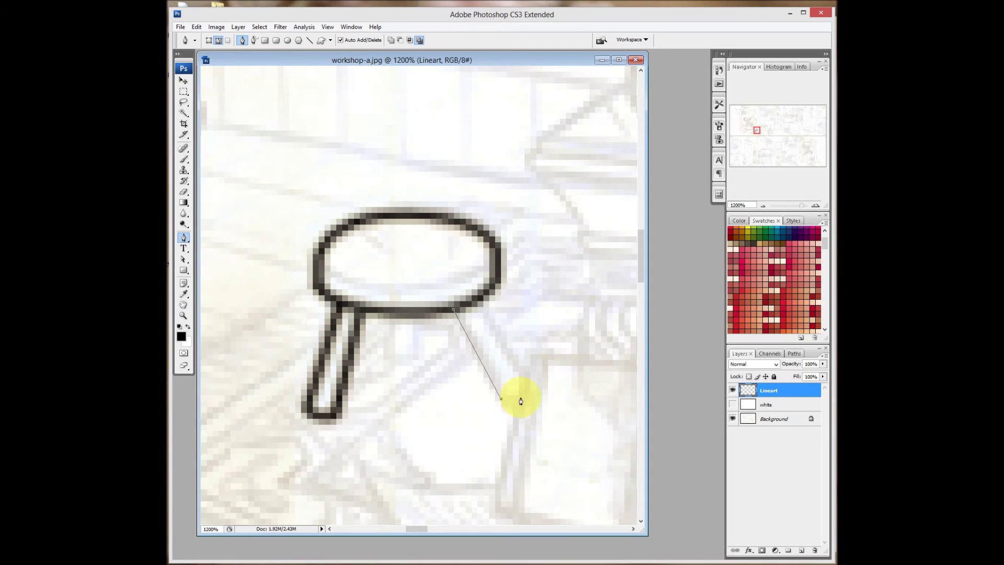
pyautogui.moveTo(528, 382); pyautogui.dragTo(529, 360)
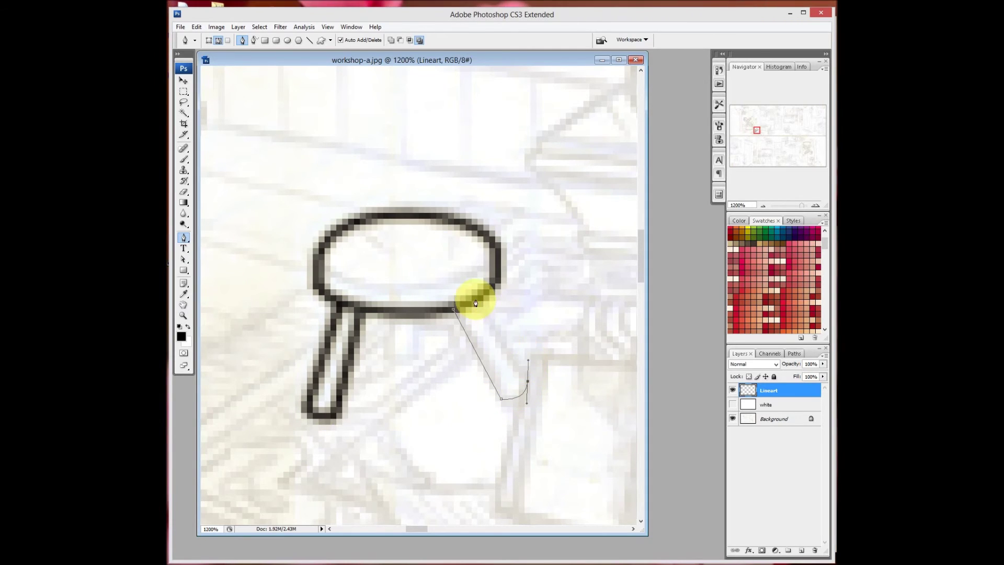
pyautogui.press('a')
pyautogui.moveTo(529, 363); pyautogui.dragTo(527, 380)
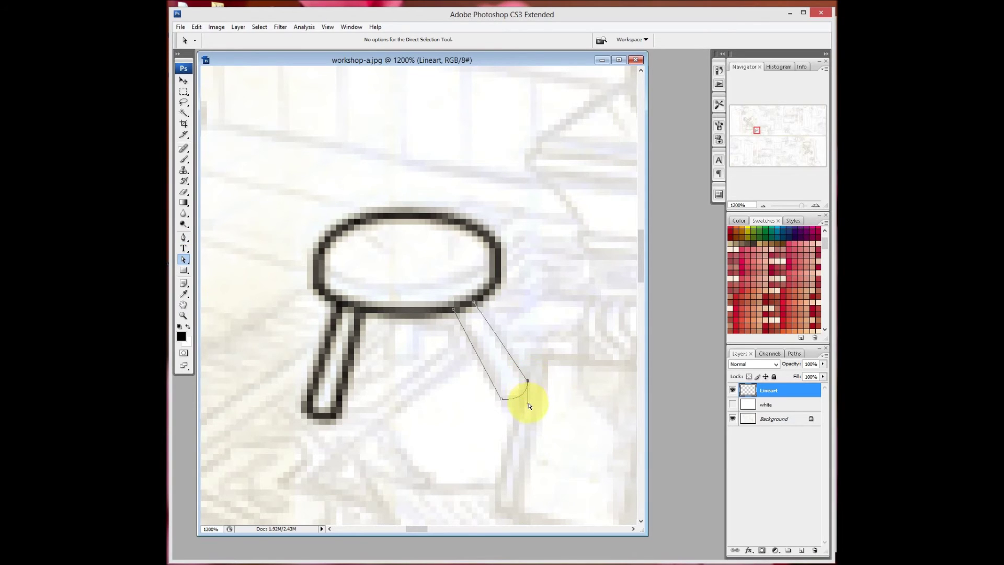
pyautogui.press('Return')
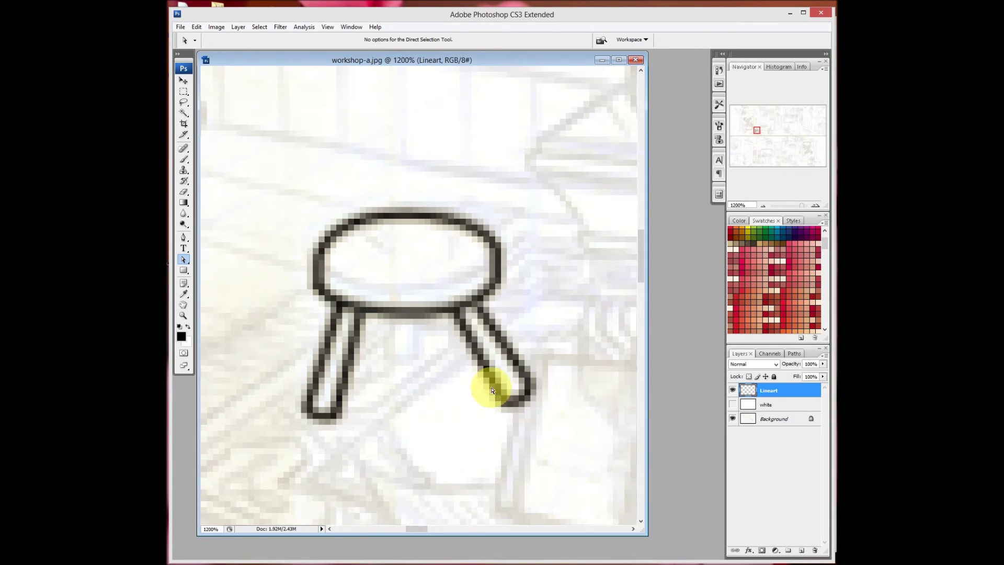
# - Trace the rug's outer edge with the Pen tool, from the stool seat to the rug's left corner and along its lower edge
pyautogui.moveTo(553, 333)
pyautogui.mouseDown()
pyautogui.moveTo(524, 325)
pyautogui.moveTo(455, 213)
pyautogui.moveTo(365, 340)
pyautogui.moveTo(406, 242)
pyautogui.moveTo(449, 380)
pyautogui.moveTo(477, 343)
pyautogui.moveTo(366, 383)
pyautogui.moveTo(466, 423)
pyautogui.moveTo(421, 410)
pyautogui.moveTo(538, 417)
pyautogui.moveTo(329, 387)
pyautogui.moveTo(484, 382)
pyautogui.moveTo(535, 302)
pyautogui.moveTo(391, 313)
pyautogui.moveTo(525, 369)
pyautogui.moveTo(312, 370)
pyautogui.moveTo(399, 352)
pyautogui.moveTo(415, 332)
pyautogui.moveTo(387, 332)
pyautogui.mouseUp()
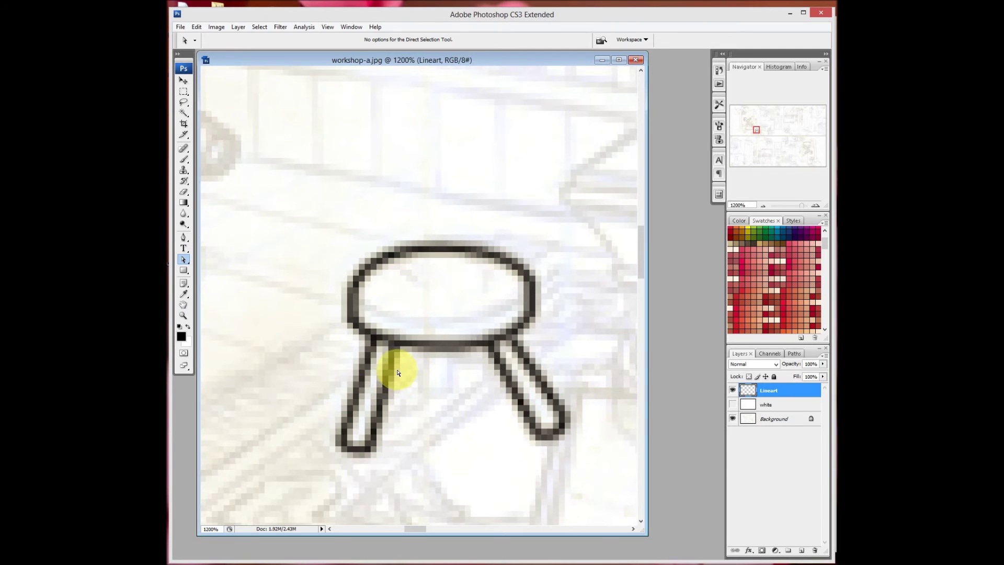
pyautogui.press('p')
pyautogui.moveTo(522, 322)
pyautogui.mouseDown()
pyautogui.moveTo(378, 340)
pyautogui.moveTo(456, 395)
pyautogui.moveTo(383, 309)
pyautogui.moveTo(271, 267)
pyautogui.moveTo(448, 280)
pyautogui.moveTo(413, 371)
pyautogui.moveTo(443, 390)
pyautogui.mouseUp()
pyautogui.click(587, 203)
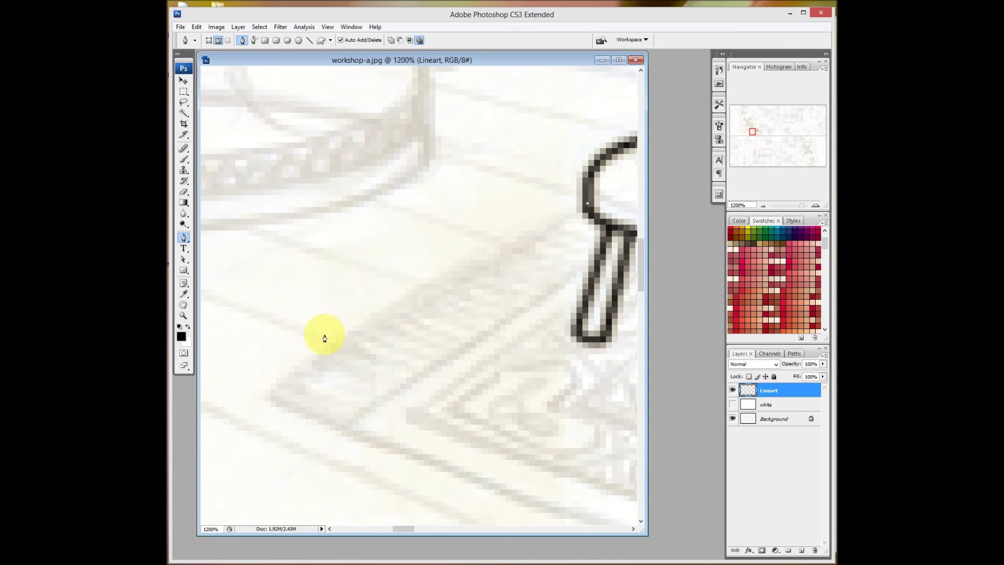
pyautogui.moveTo(270, 393); pyautogui.dragTo(248, 416)
pyautogui.moveTo(489, 395); pyautogui.dragTo(449, 304)
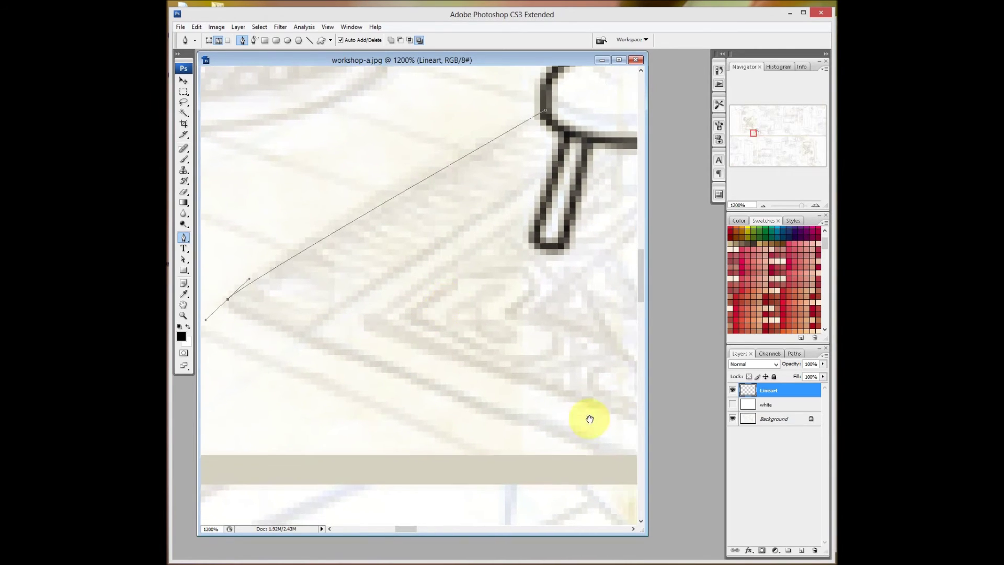
pyautogui.click(602, 453)
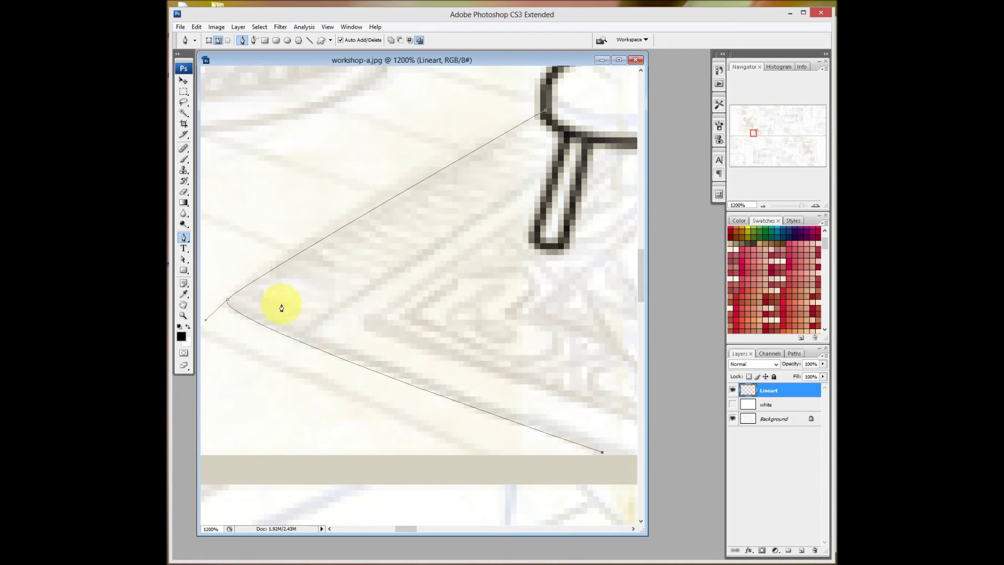
# - Adjust the rug path's corner point and handle to make the lower edge straight, and stroke the path
pyautogui.press('ctrl')
pyautogui.moveTo(206, 320); pyautogui.dragTo(224, 303)
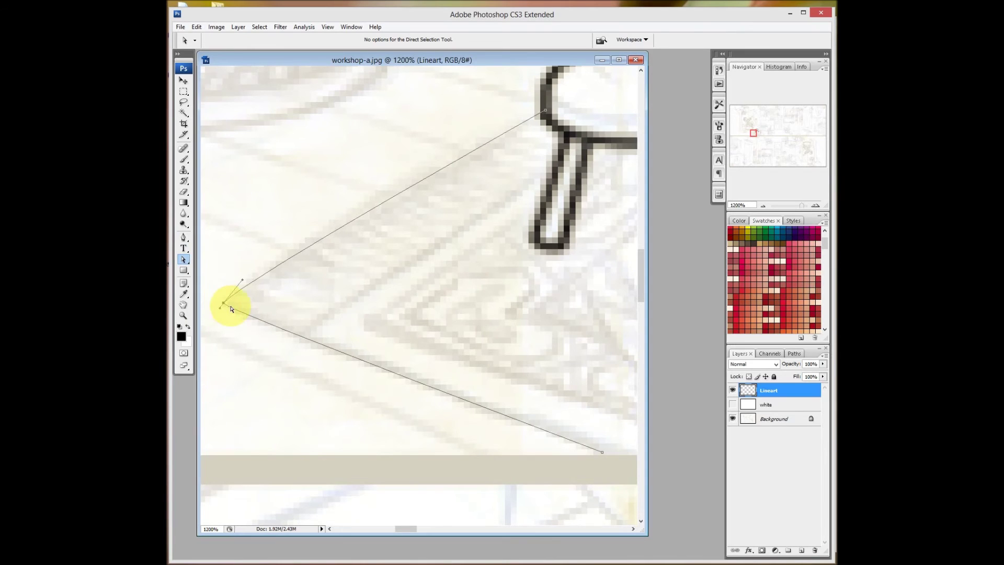
pyautogui.press('Return')
# - Set the Eraser to a small hard brush of 7 px for cleaning up the rug's left corner
pyautogui.moveTo(277, 287); pyautogui.dragTo(345, 354)
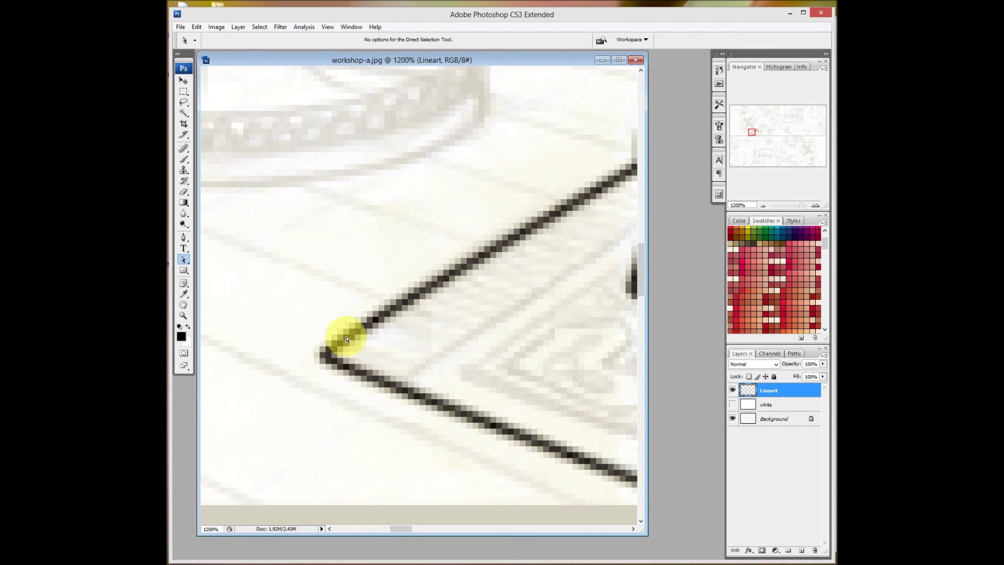
pyautogui.press('z')
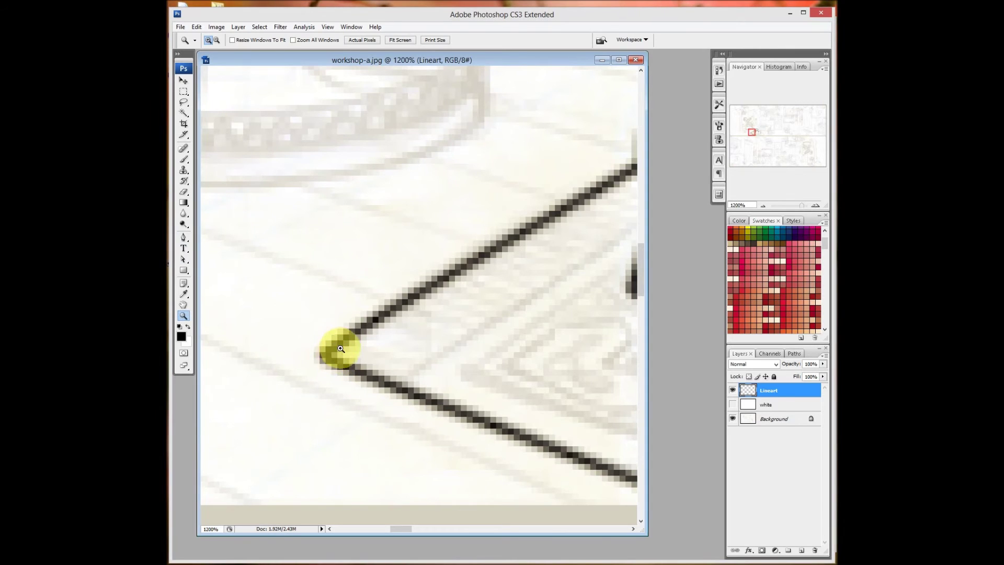
pyautogui.press('e')
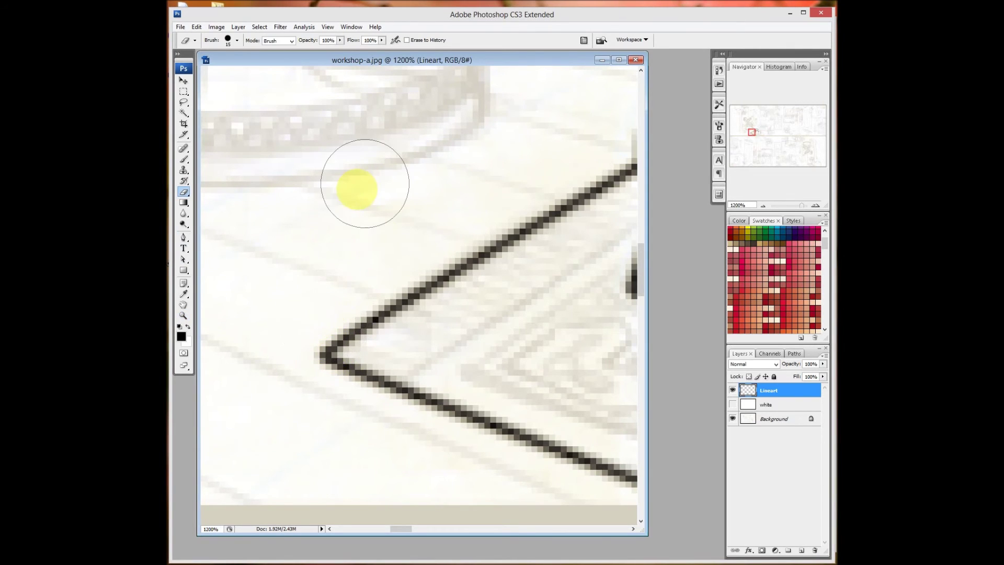
pyautogui.rightClick(358, 202)
pyautogui.click(410, 286)
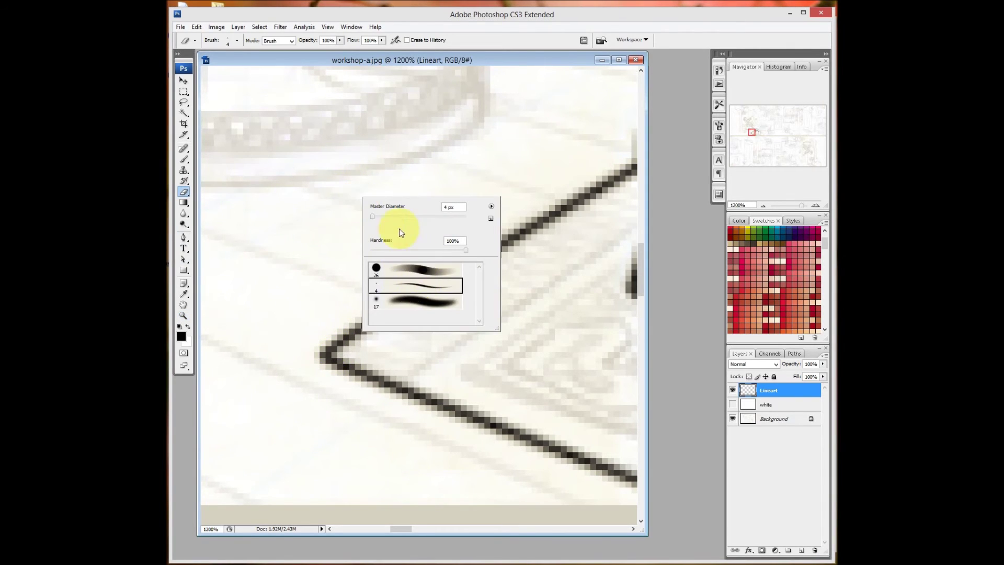
pyautogui.moveTo(373, 217); pyautogui.dragTo(381, 217)
pyautogui.moveTo(382, 216); pyautogui.dragTo(376, 217)
pyautogui.click(275, 291)
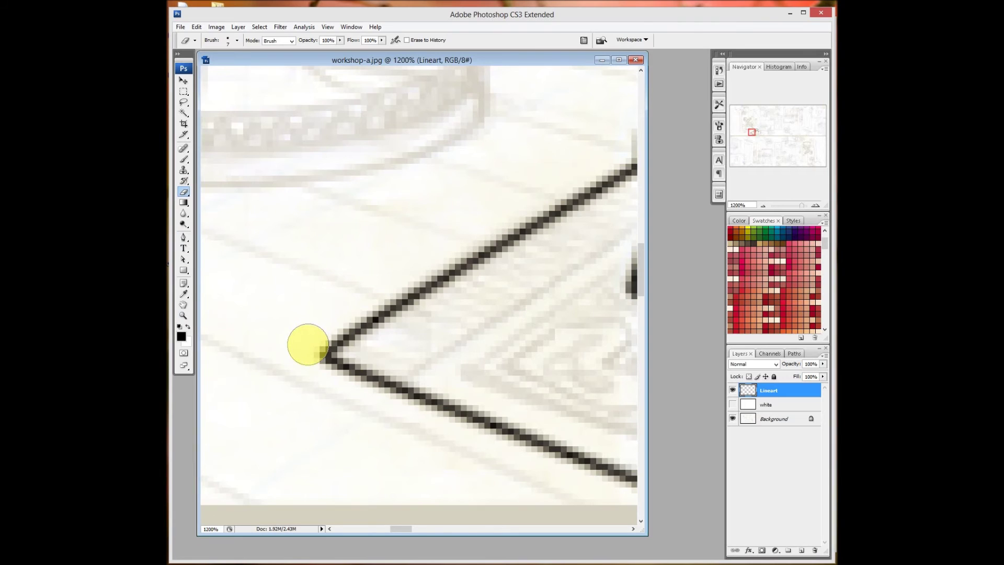
# - Reduce the eraser to 4 px and trim the blunt tip of the rug's corner into a clean point
pyautogui.press('[')
pyautogui.press('[')
pyautogui.press('[')
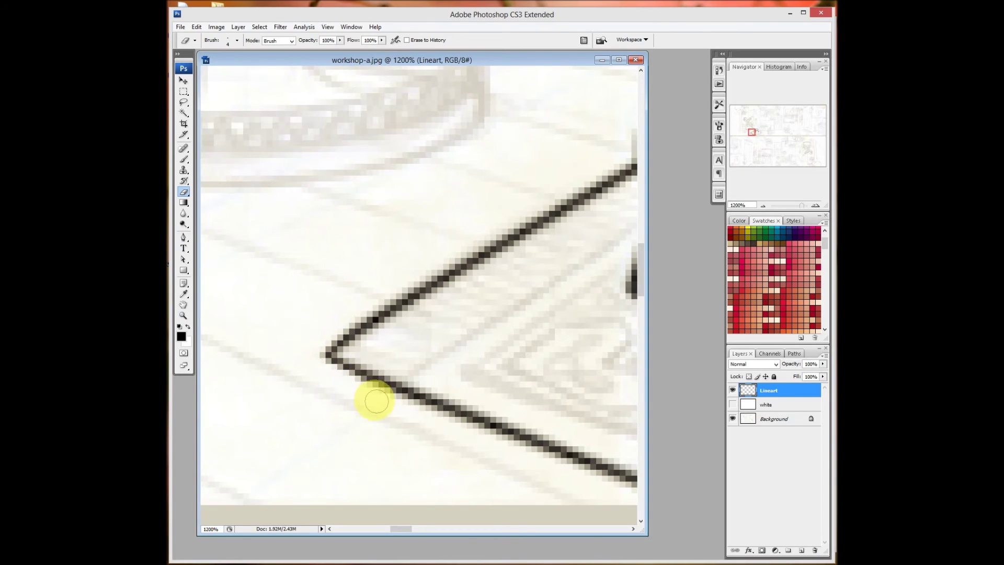
# - Draw an open curved Pen path from the floor up across the telescope base at 200% view, and stroke it with the black brush
pyautogui.press('p')
pyautogui.moveTo(346, 255); pyautogui.dragTo(383, 296)
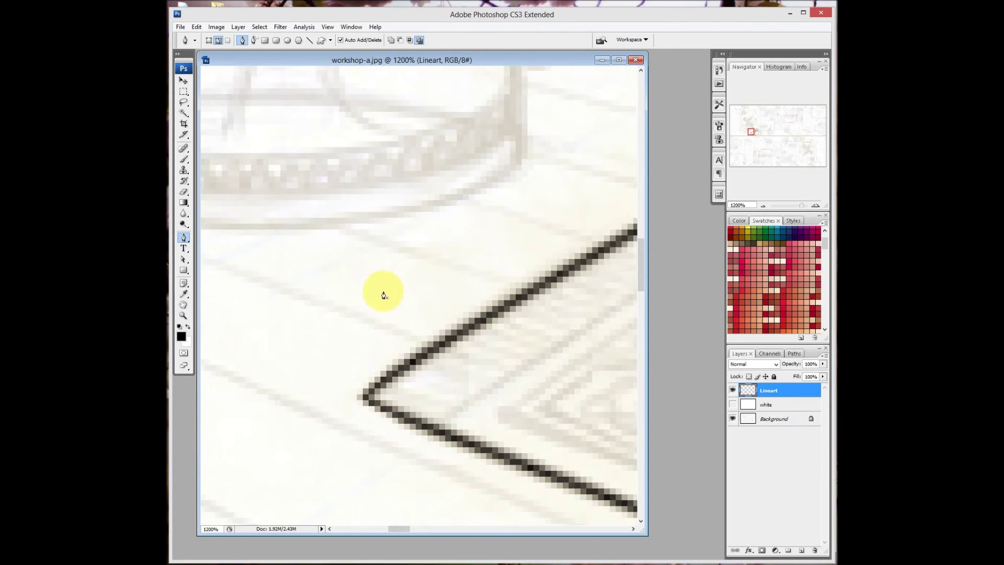
pyautogui.hotkey('ctrl', 'alt', '0')
pyautogui.press('z')
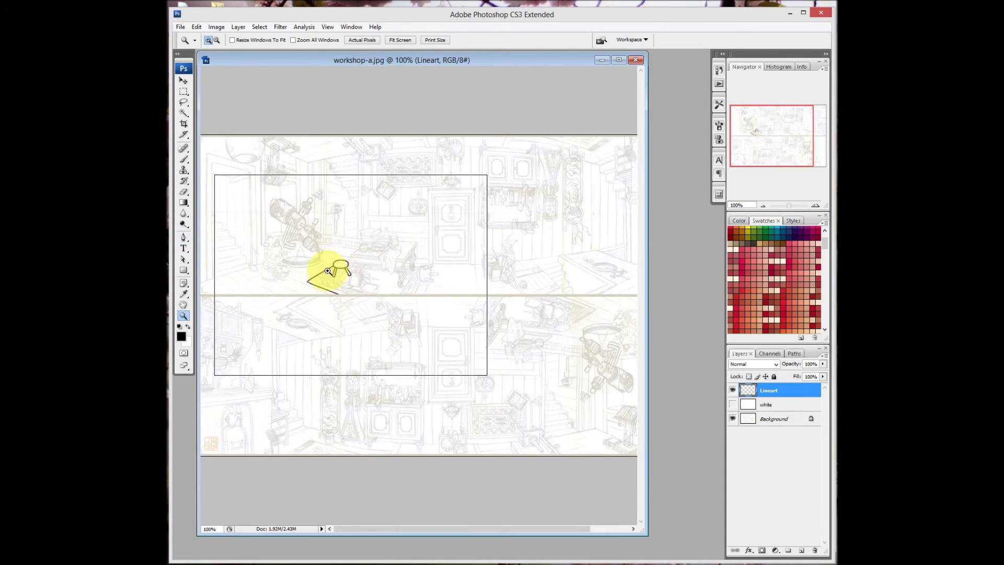
pyautogui.click(328, 271)
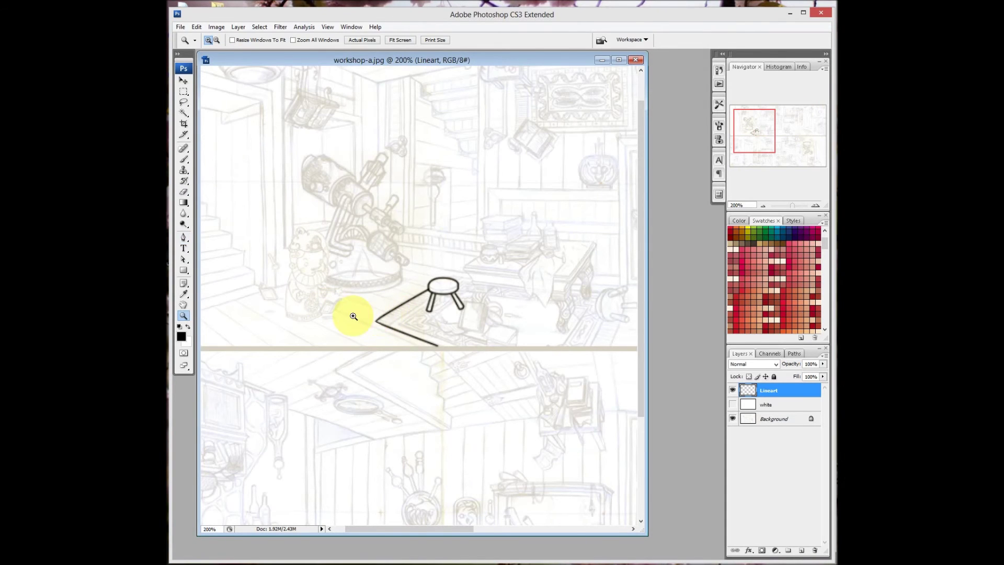
pyautogui.press('p')
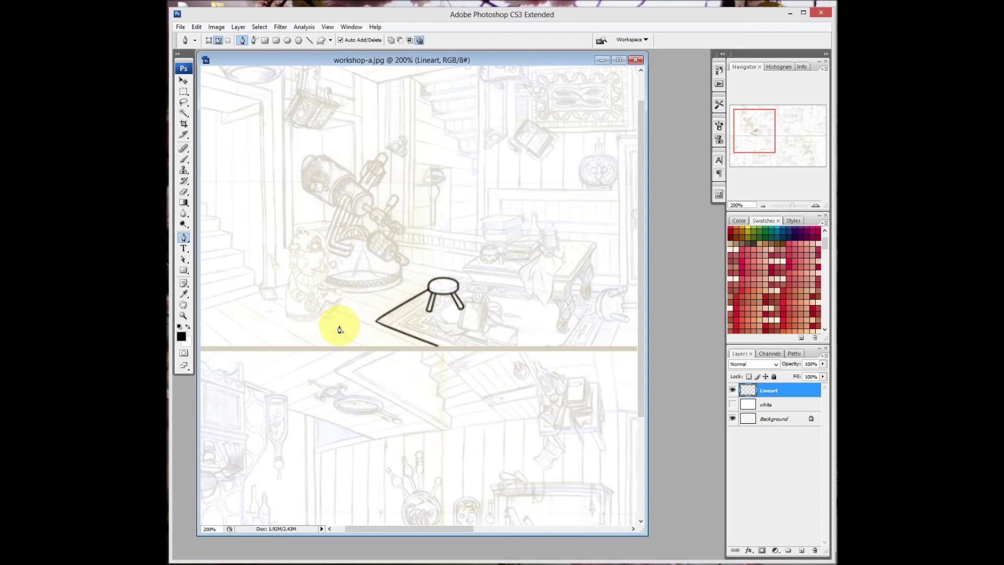
pyautogui.click(325, 339)
pyautogui.moveTo(384, 234); pyautogui.dragTo(426, 200)
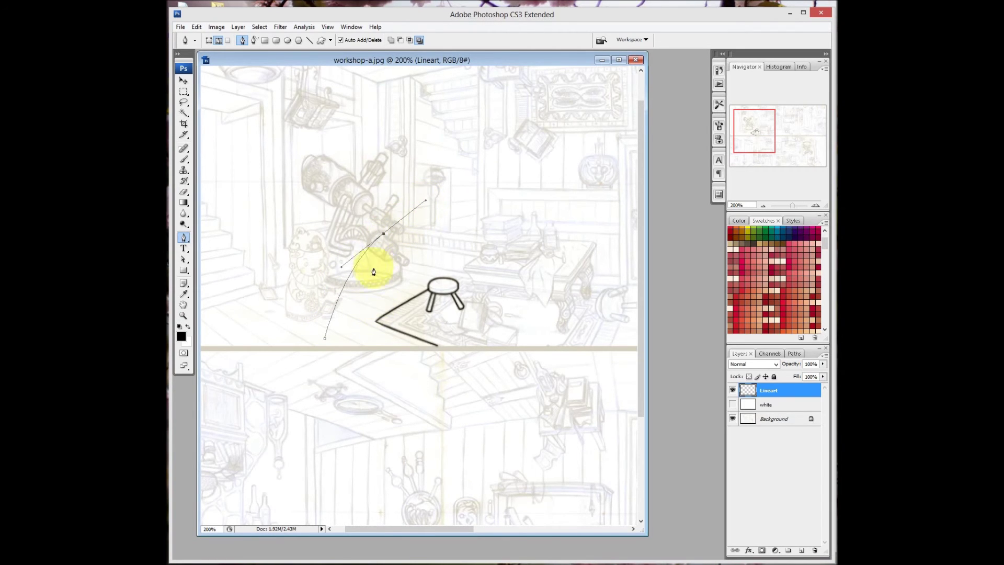
pyautogui.press('b')
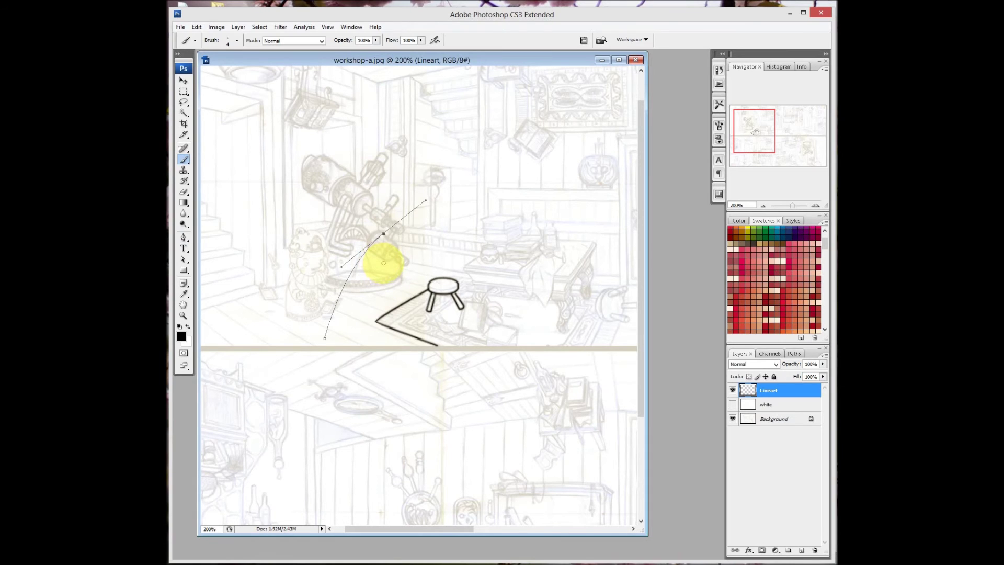
pyautogui.press('Return')
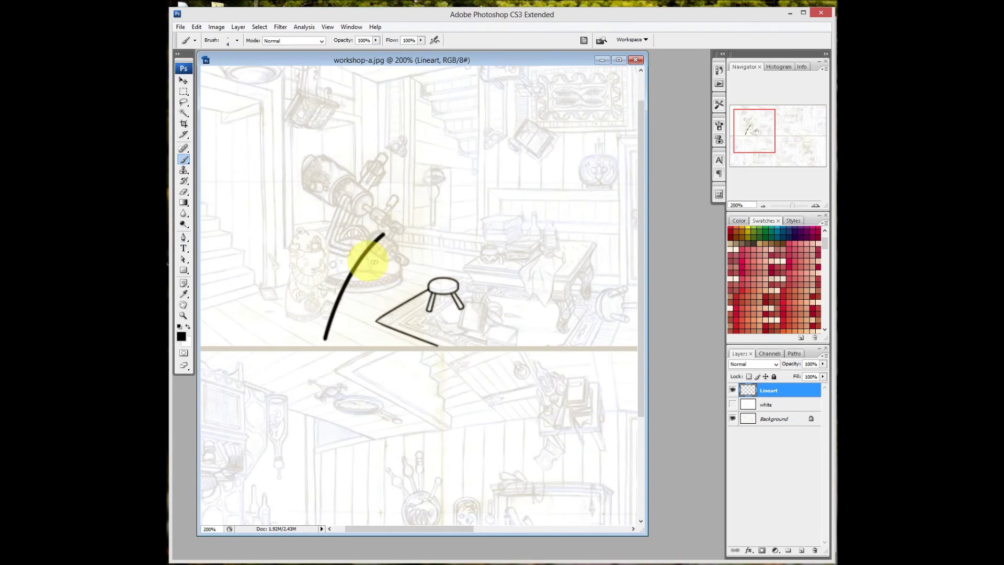
# - Taper both ends of the thick black curve over the telescope base into points with the 15 px Eraser
pyautogui.press('z')
pyautogui.click(368, 263)
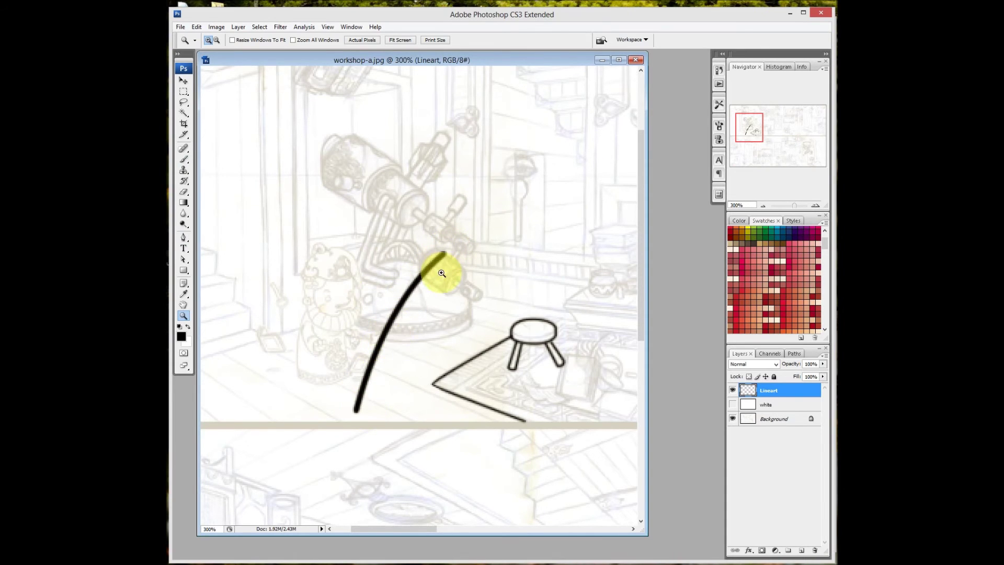
pyautogui.press('e')
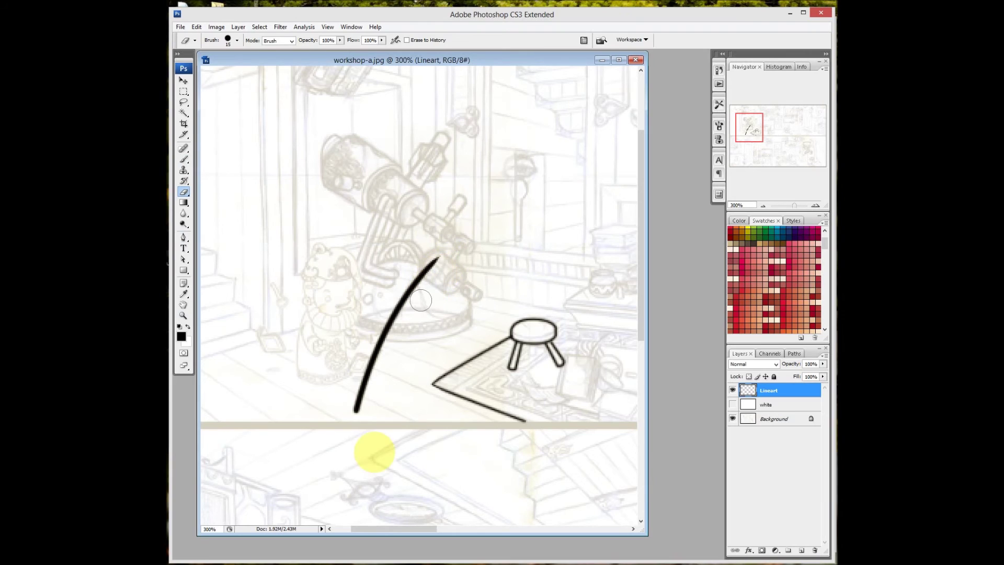
pyautogui.moveTo(354, 423)
pyautogui.mouseDown()
pyautogui.moveTo(379, 375)
pyautogui.moveTo(348, 429)
pyautogui.moveTo(352, 361)
pyautogui.moveTo(386, 352)
pyautogui.moveTo(376, 376)
pyautogui.moveTo(406, 287)
pyautogui.moveTo(442, 264)
pyautogui.moveTo(426, 269)
pyautogui.moveTo(410, 303)
pyautogui.moveTo(404, 372)
pyautogui.mouseUp()
# - Examine the tapered curve against the surrounding sketch at 100% and 300% views
pyautogui.press('v')
pyautogui.scroll(-5, 410, 324)
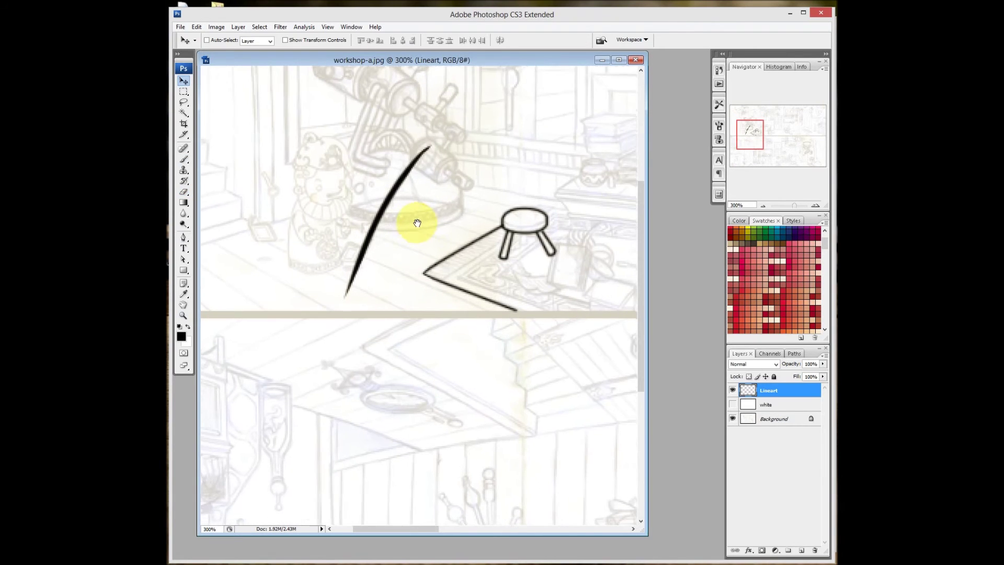
pyautogui.hscroll(1, 417, 219)
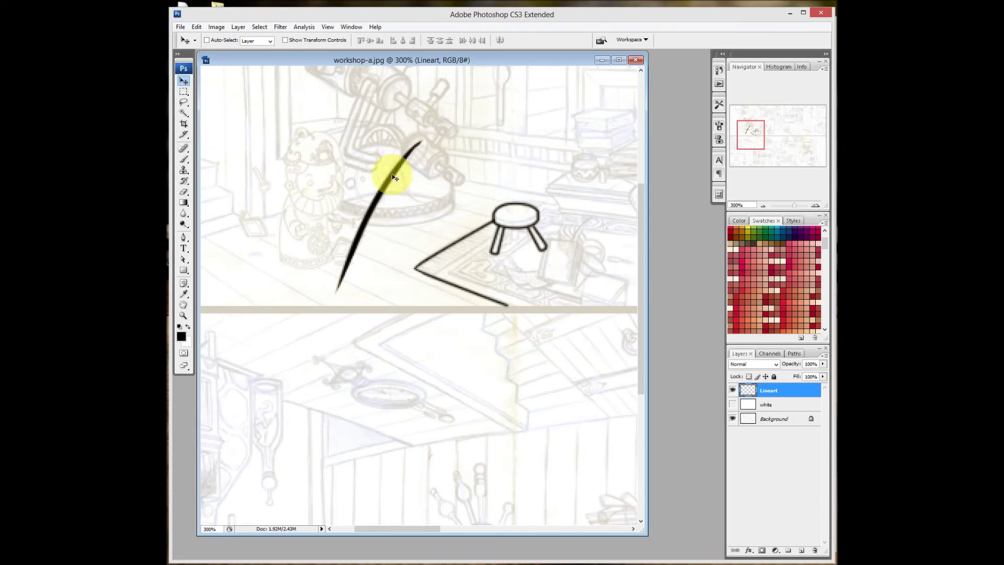
pyautogui.scroll(3, 417, 304)
pyautogui.press('z')
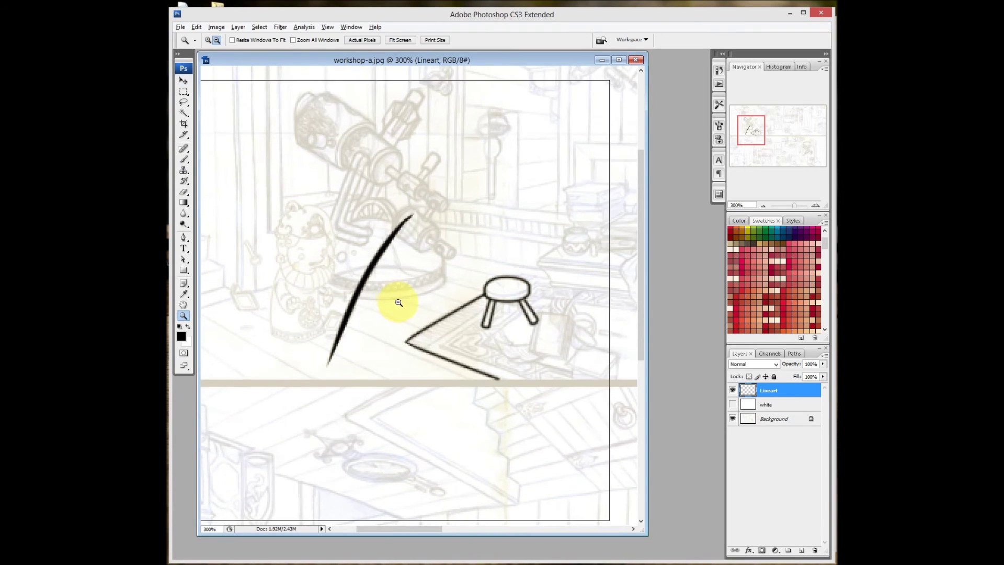
pyautogui.keyDown('alt'); pyautogui.click(399, 303); pyautogui.keyUp('alt')
pyautogui.keyDown('alt'); pyautogui.click(421, 303); pyautogui.keyUp('alt')
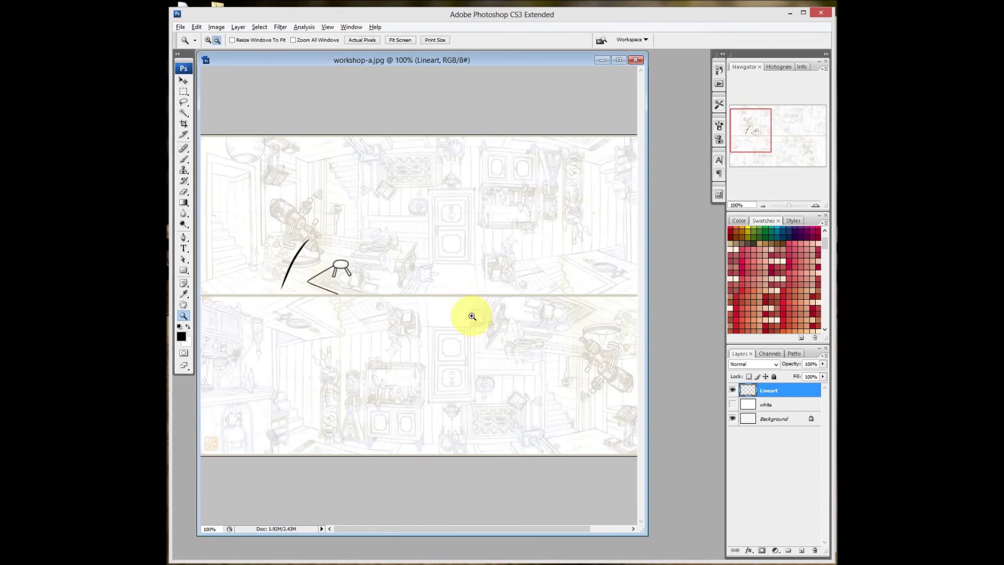
pyautogui.click(316, 263)
pyautogui.click(347, 262)
pyautogui.press('v')
pyautogui.moveTo(532, 287); pyautogui.dragTo(434, 302)
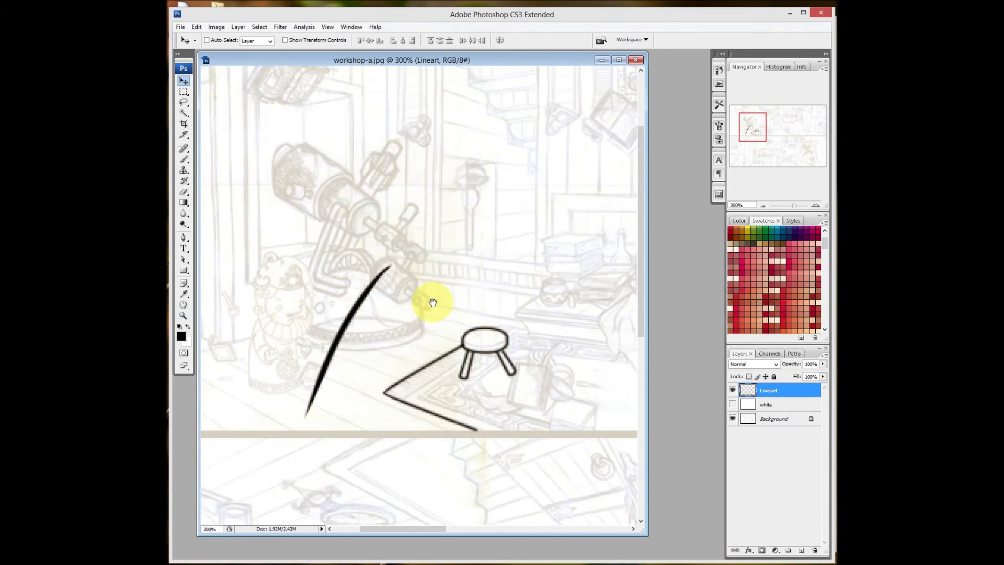
# - Add a new layer above Lineart as a clipping mask, and delete it
pyautogui.click(802, 553)
pyautogui.rightClick(781, 391)
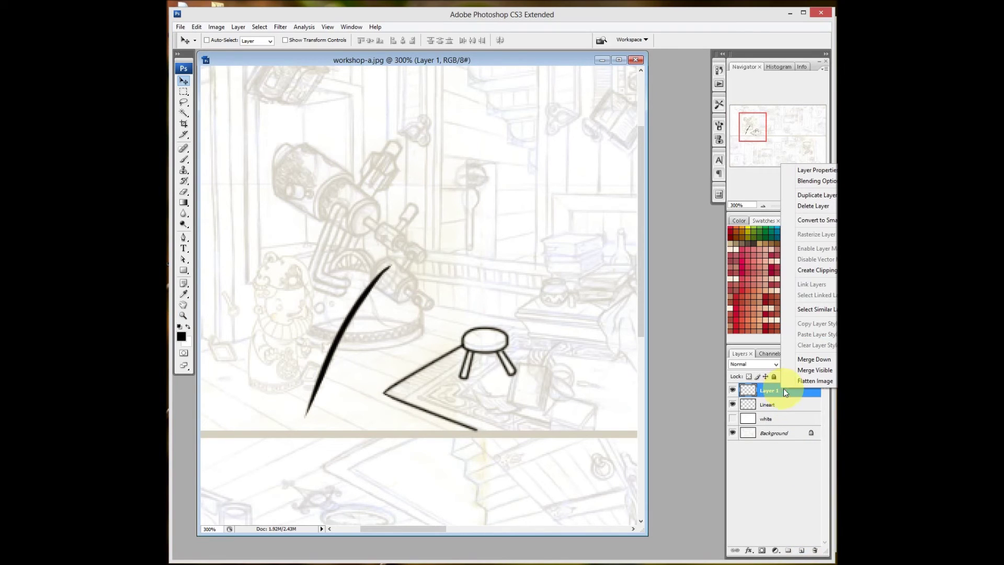
pyautogui.click(806, 272)
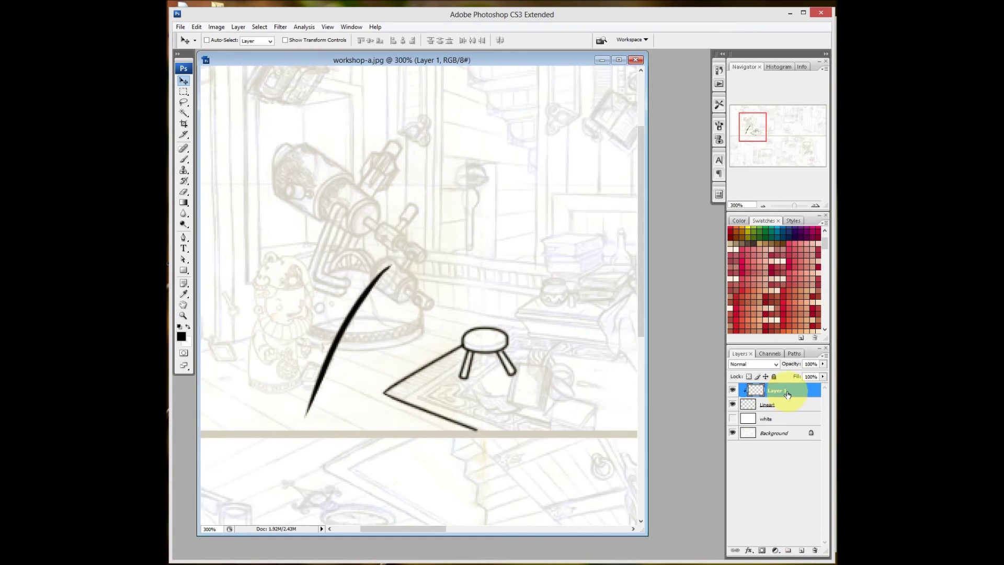
pyautogui.moveTo(788, 393); pyautogui.dragTo(815, 550)
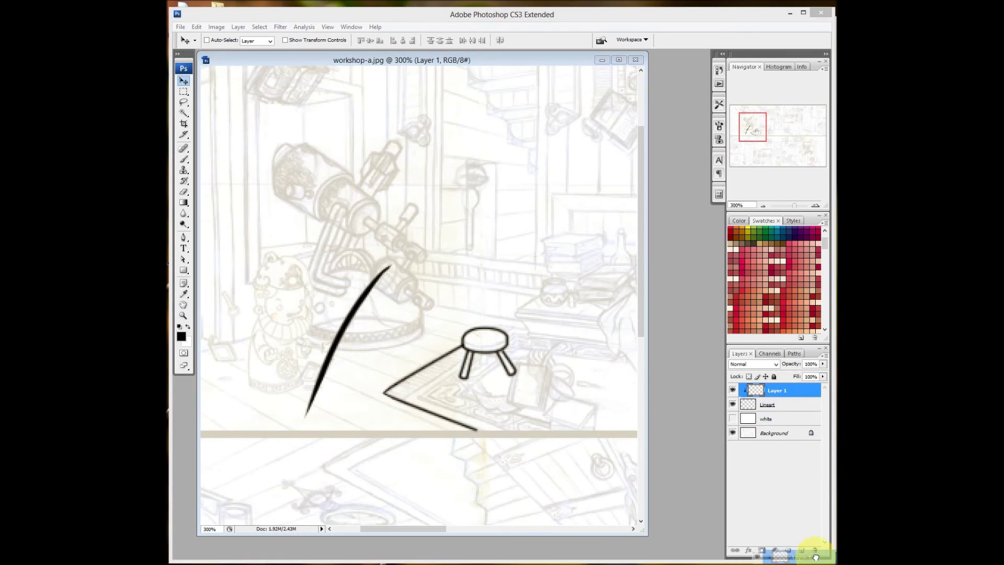
# - Create a new action named "clipping mask" with function key F12 and no modifiers, and start recording it
pyautogui.click(720, 74)
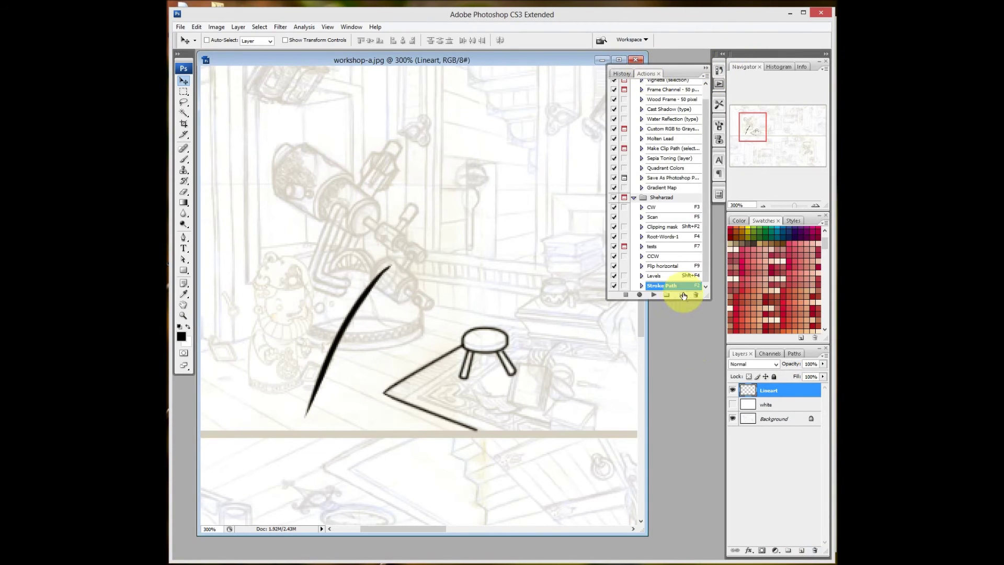
pyautogui.click(682, 296)
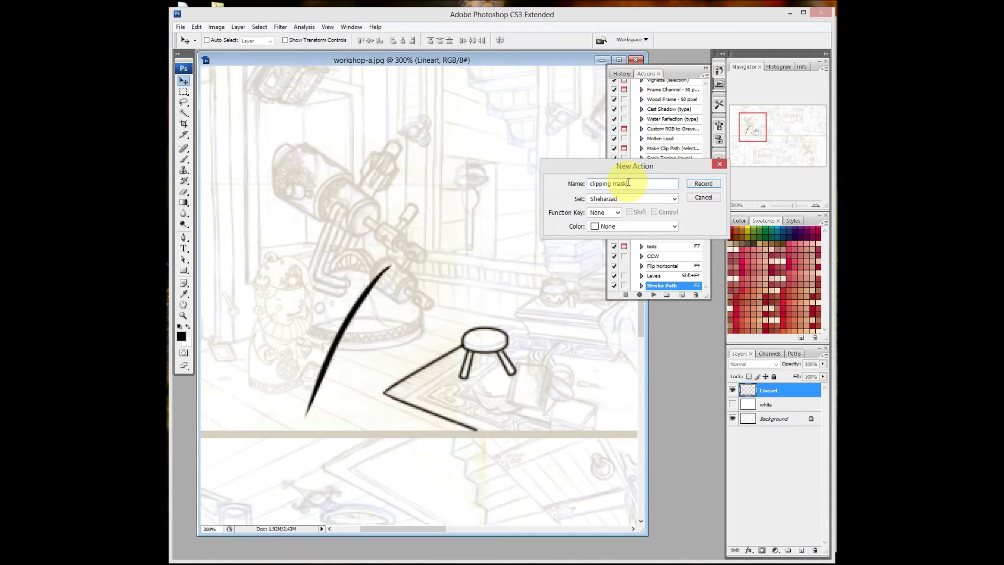
pyautogui.click(617, 212)
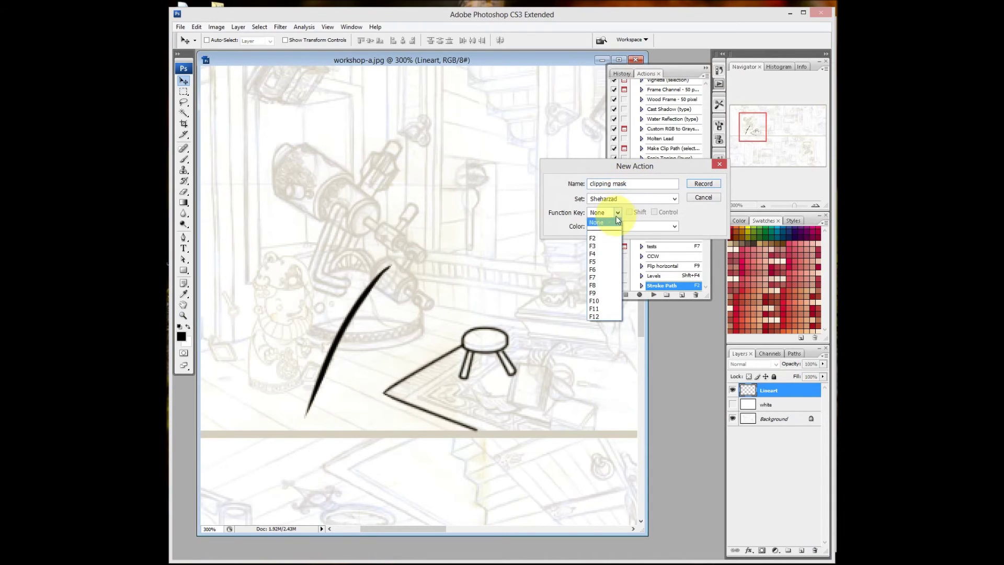
pyautogui.click(595, 317)
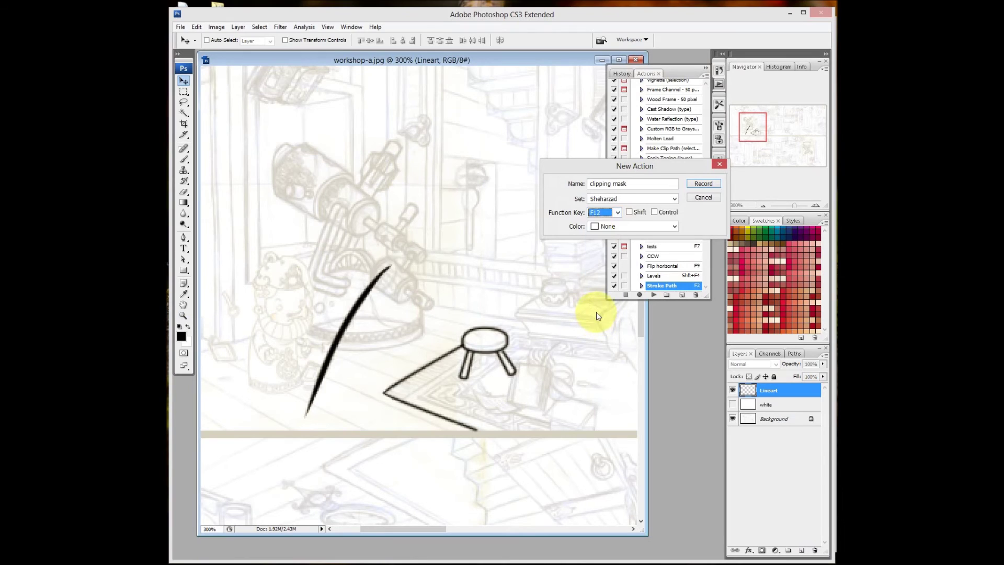
pyautogui.click(601, 213)
pyautogui.click(596, 238)
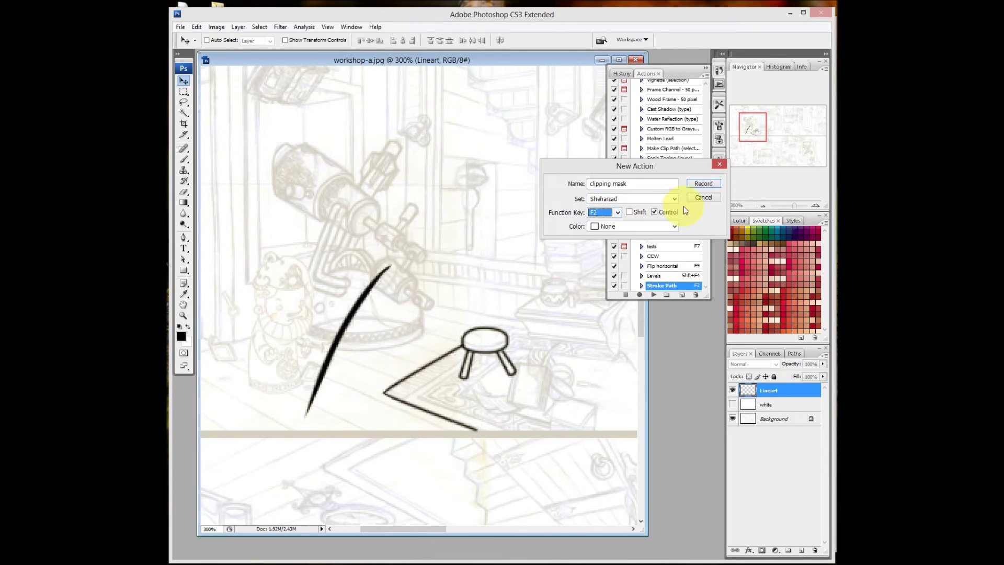
pyautogui.click(631, 212)
pyautogui.click(615, 212)
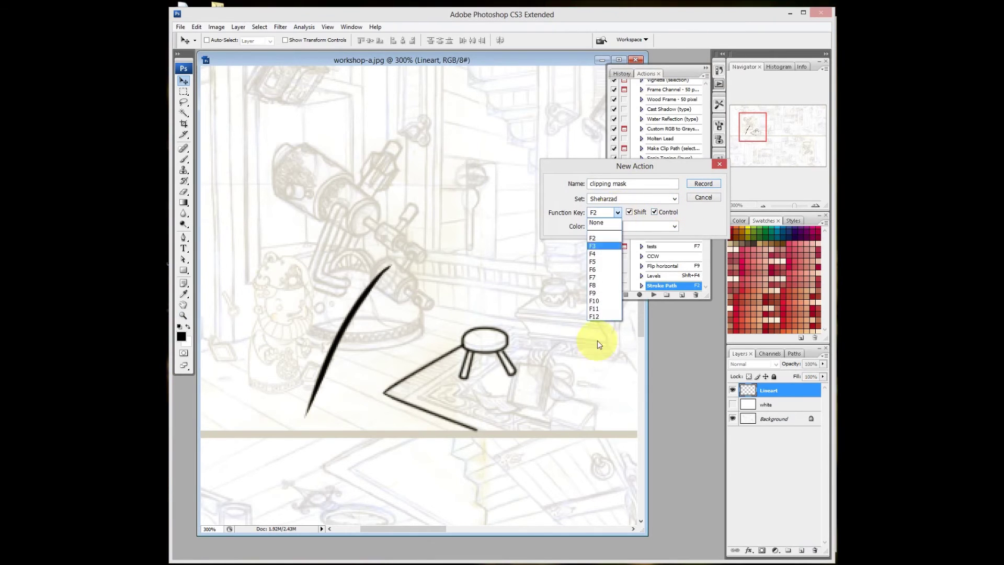
pyautogui.click(599, 307)
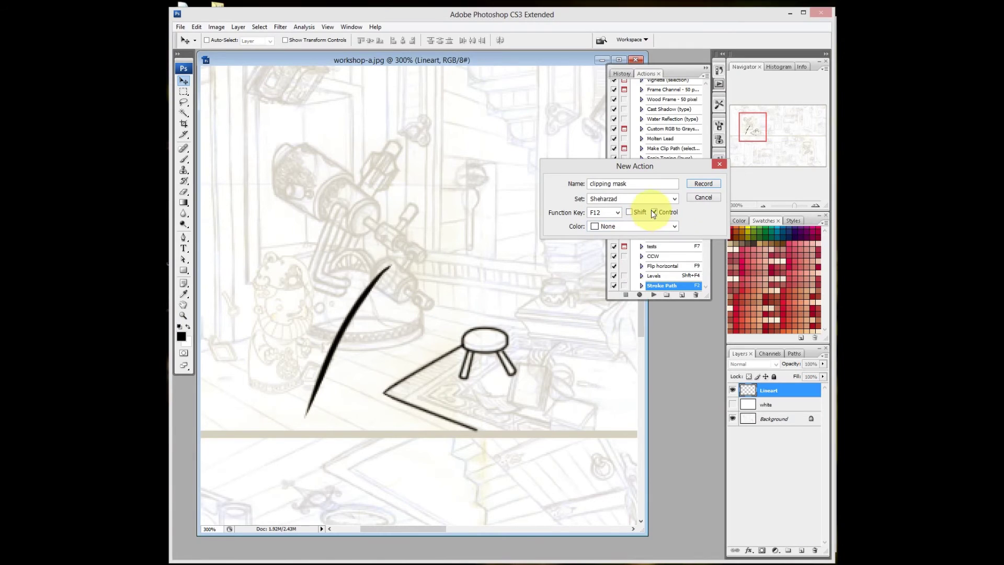
pyautogui.click(689, 185)
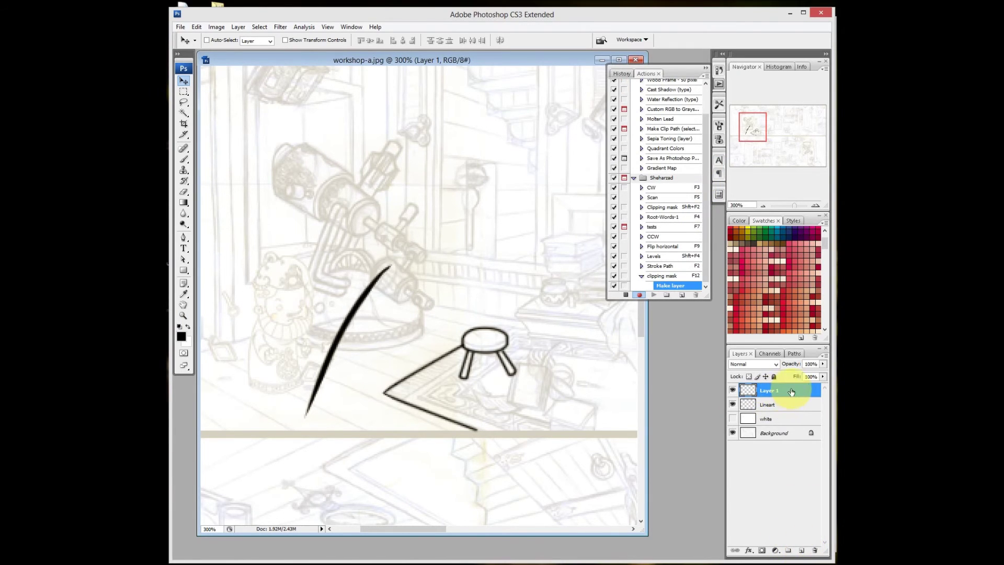
# - Record adding a new layer clipped to Lineart in the action, and stop the recording
pyautogui.rightClick(792, 392)
pyautogui.click(822, 270)
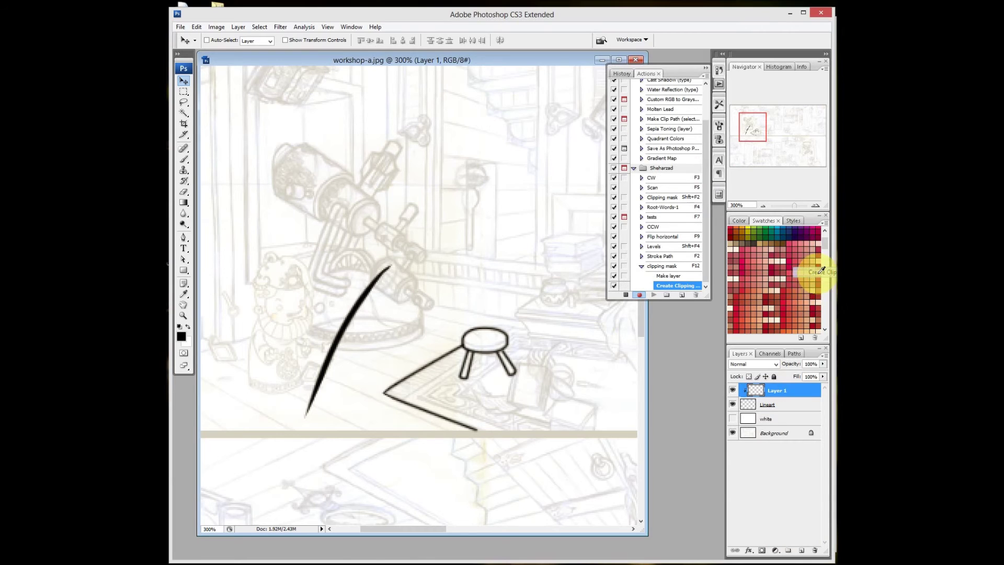
pyautogui.click(625, 295)
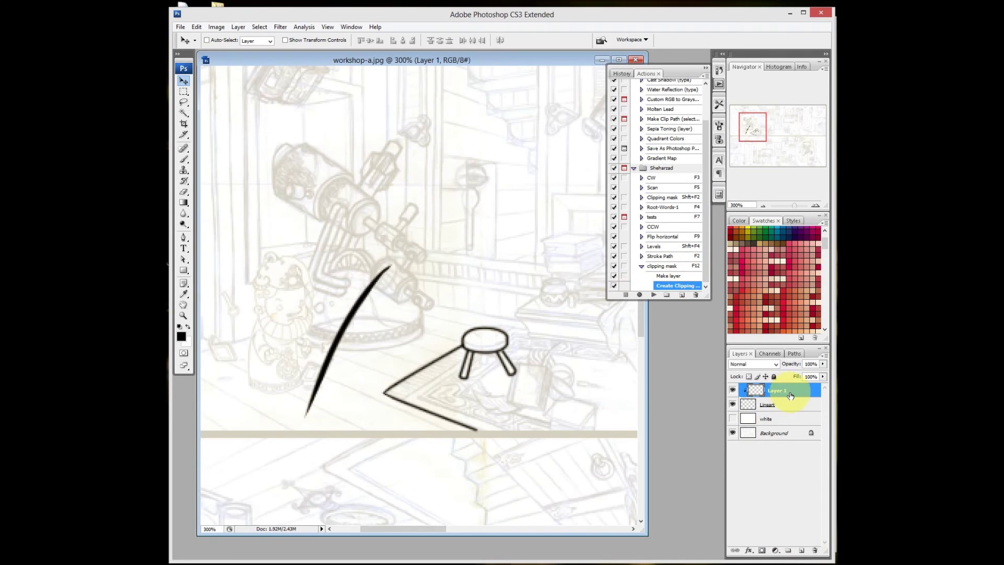
pyautogui.click(718, 86)
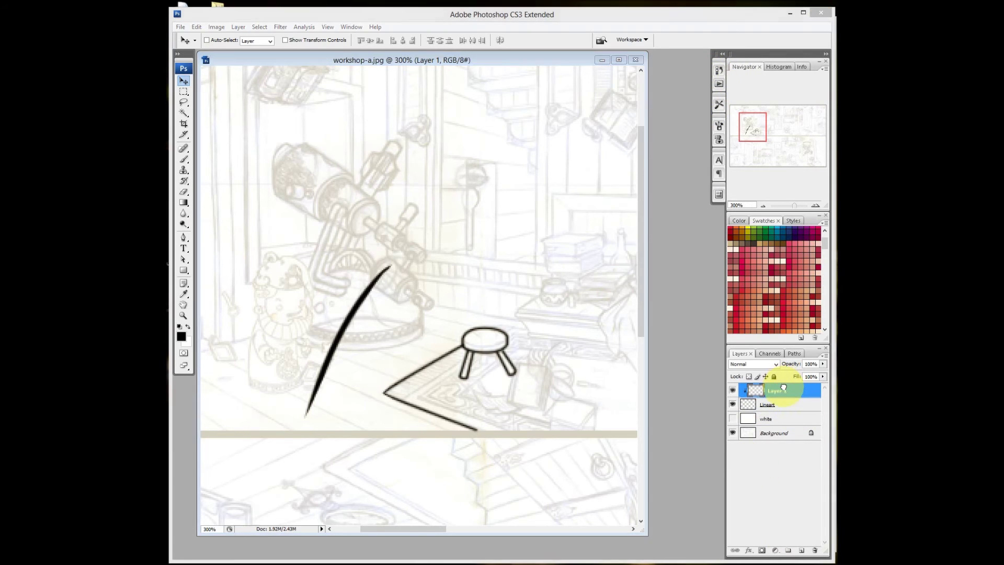
# - Delete the clipped layer above Lineart and undo the deletion
pyautogui.moveTo(783, 388); pyautogui.dragTo(815, 547)
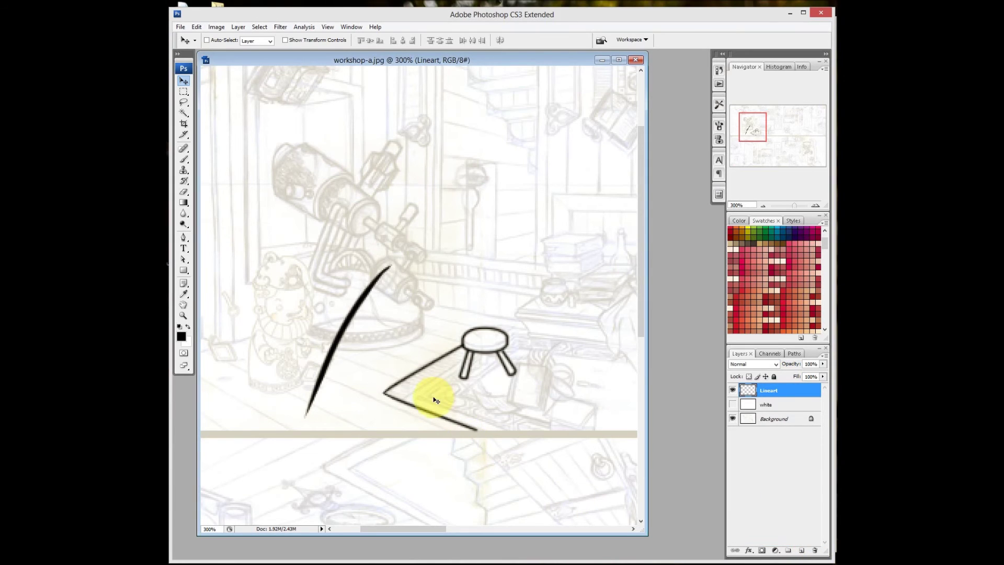
pyautogui.hotkey('ctrl', 'z')
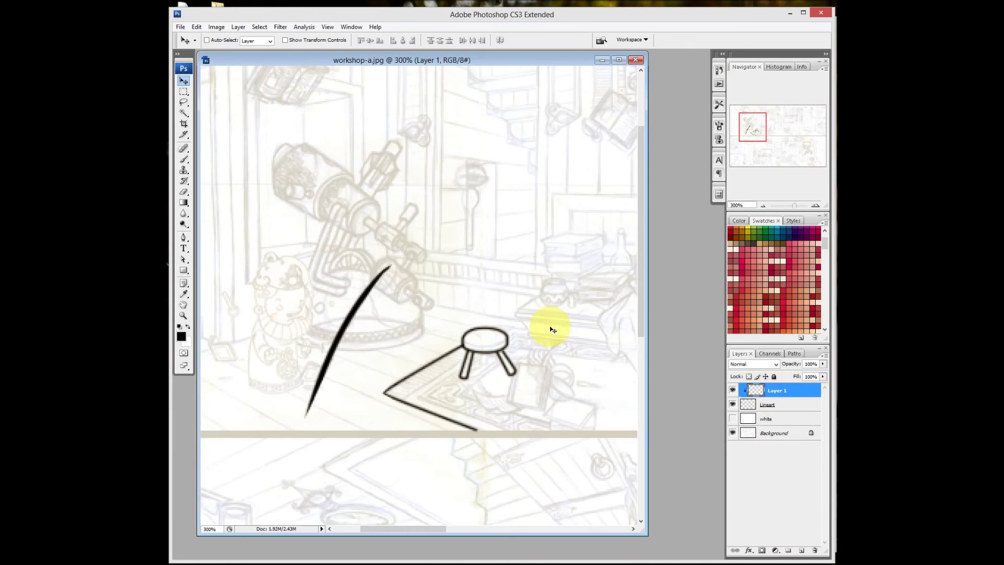
# - Recolour the stool's outline brown by painting over it on the clipped layer with the 30 px brush at 700% view
pyautogui.press('b')
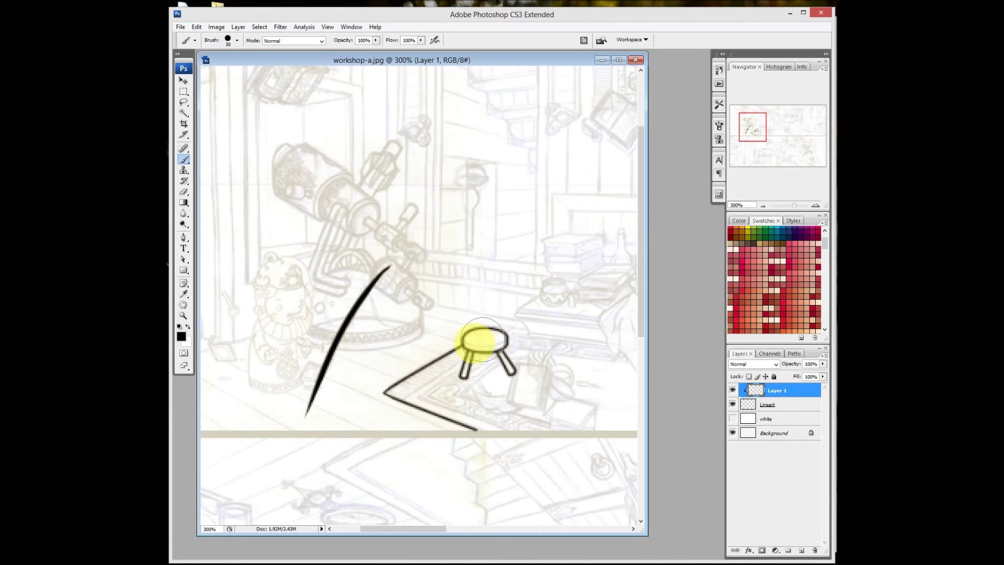
pyautogui.rightClick(472, 331)
pyautogui.press('Escape')
pyautogui.press('z')
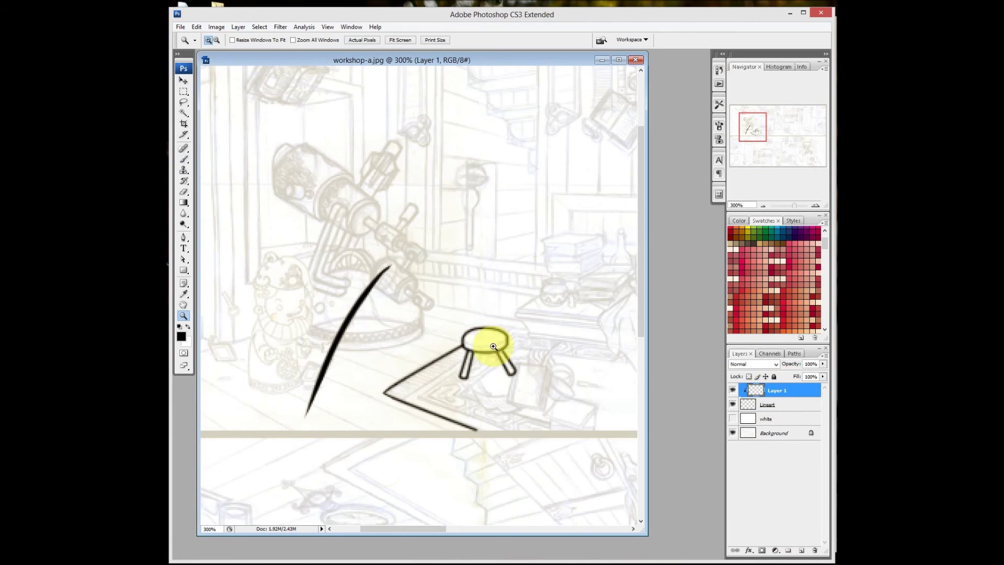
pyautogui.click(478, 352)
pyautogui.click(419, 252)
pyautogui.click(377, 230)
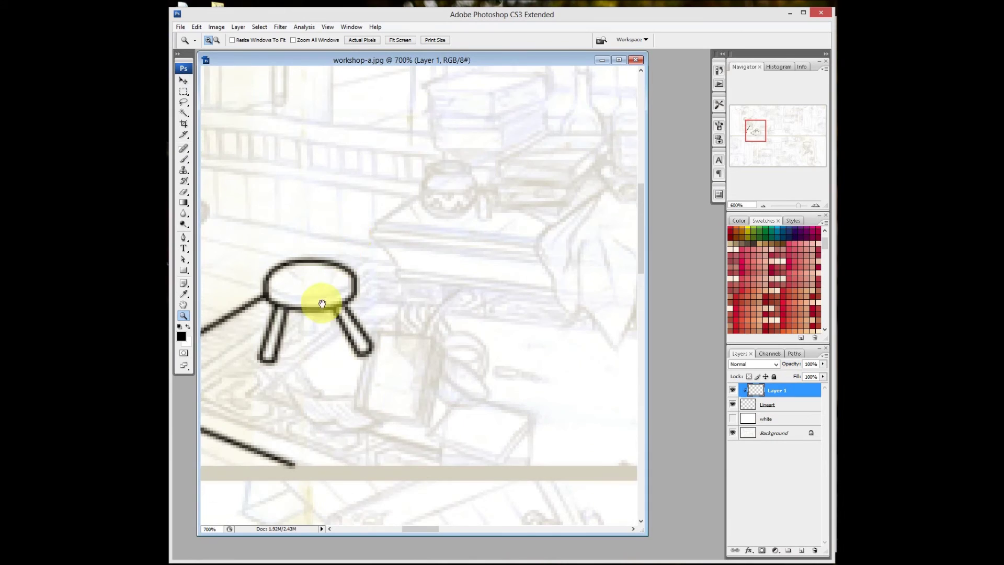
pyautogui.moveTo(321, 303); pyautogui.dragTo(456, 202)
pyautogui.click(455, 202)
pyautogui.press('b')
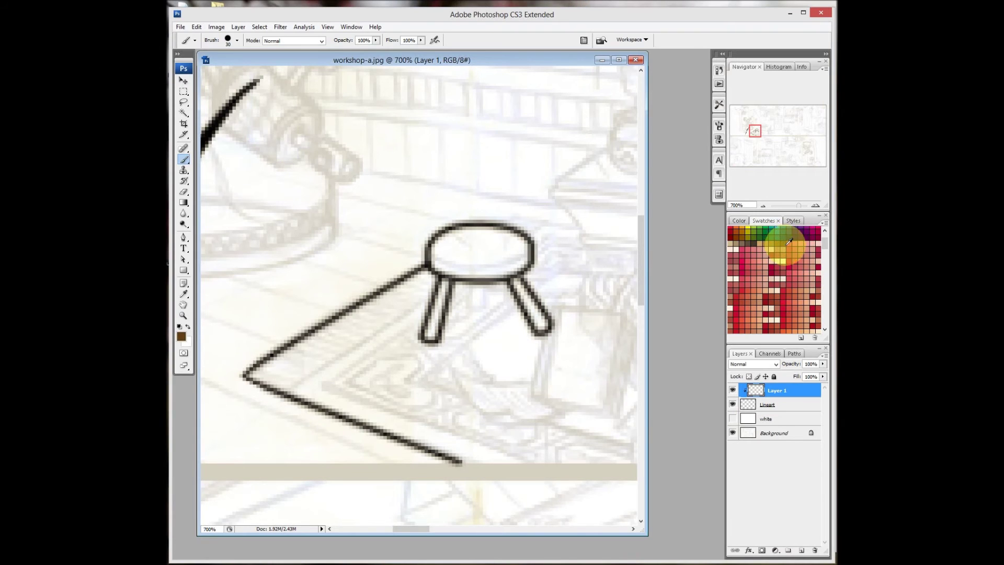
pyautogui.click(486, 235)
pyautogui.moveTo(486, 235)
pyautogui.mouseDown()
pyautogui.moveTo(464, 248)
pyautogui.moveTo(454, 316)
pyautogui.moveTo(527, 314)
pyautogui.mouseUp()
# - Add a new layer directly above the white layer and name it "table"
pyautogui.click(783, 418)
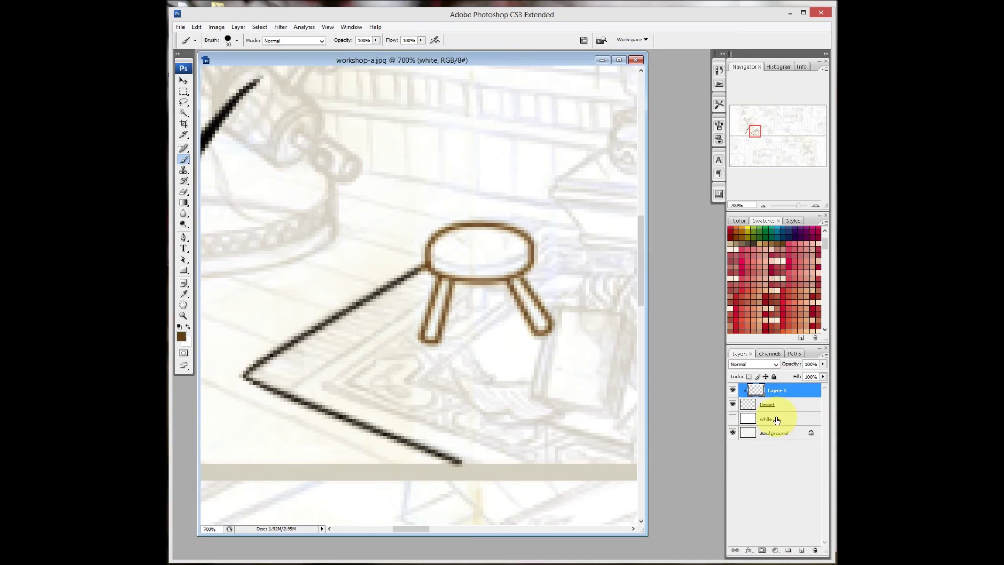
pyautogui.click(801, 553)
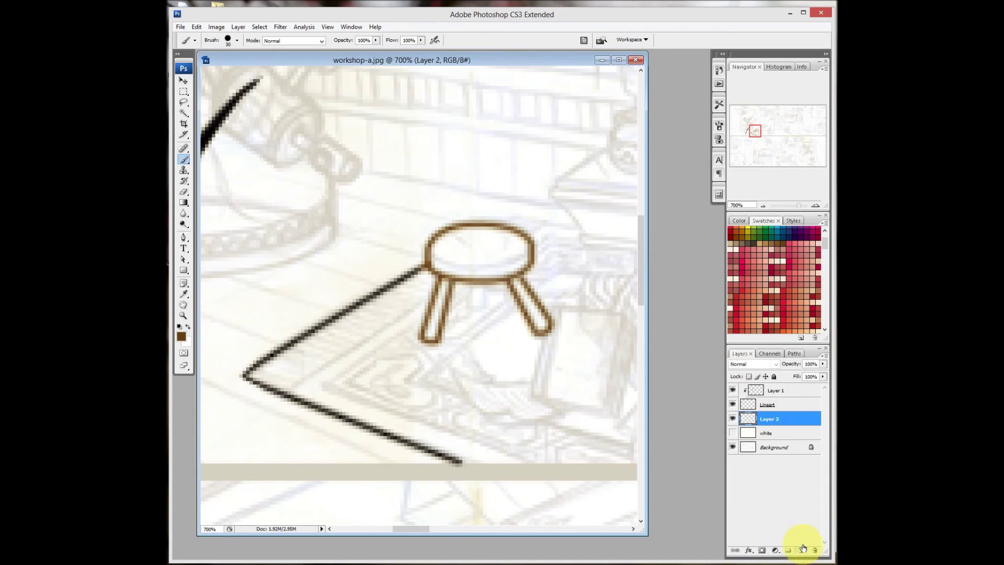
pyautogui.click(780, 421)
pyautogui.write('table')
pyautogui.press('Return')
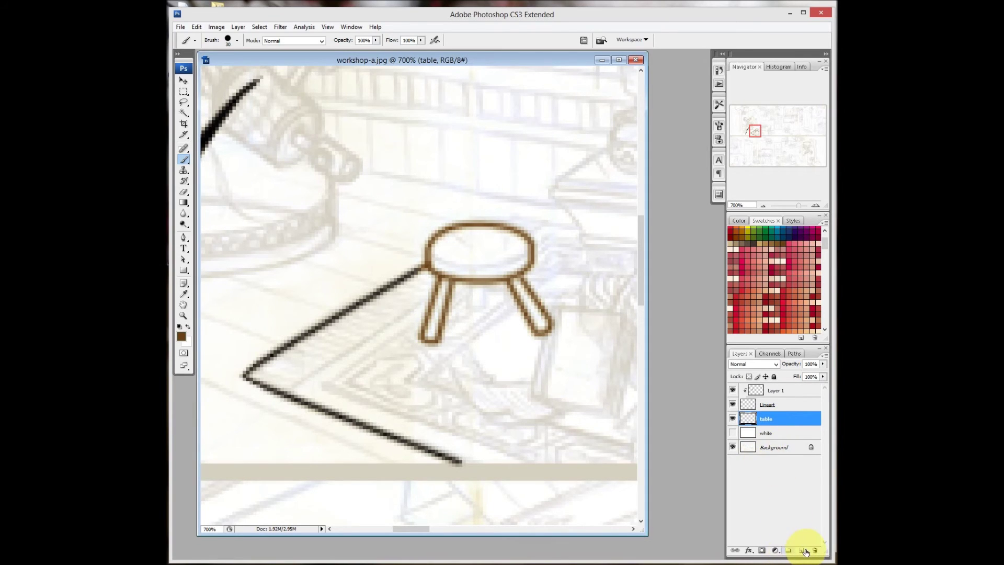
# - Create a layer group named "Colour" below Lineart and move the table layer into it
pyautogui.click(788, 552)
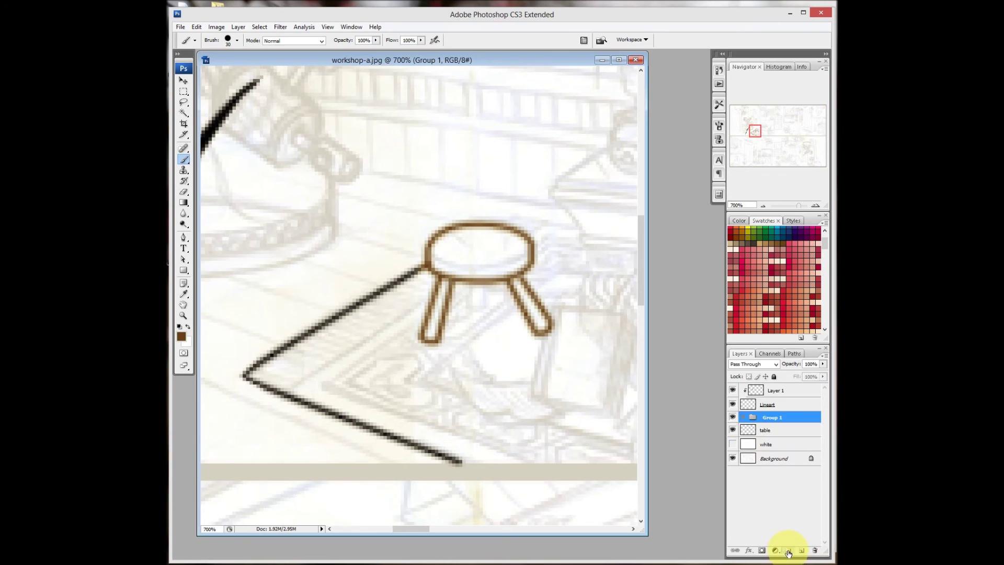
pyautogui.click(775, 418)
pyautogui.write('Colour')
pyautogui.press('Return')
pyautogui.moveTo(779, 433)
pyautogui.mouseDown()
pyautogui.moveTo(789, 437)
pyautogui.moveTo(773, 416)
pyautogui.mouseUp()
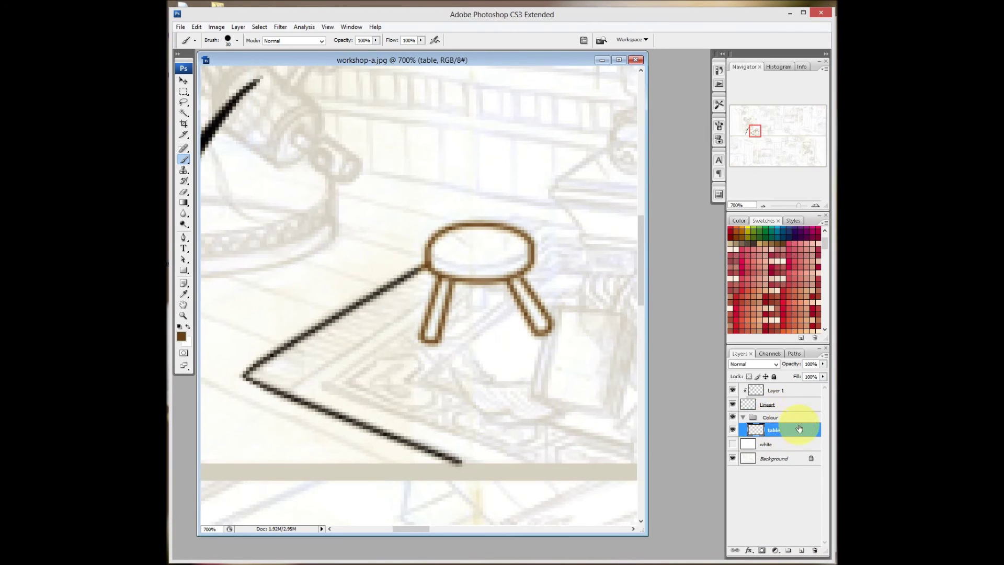
pyautogui.click(742, 418)
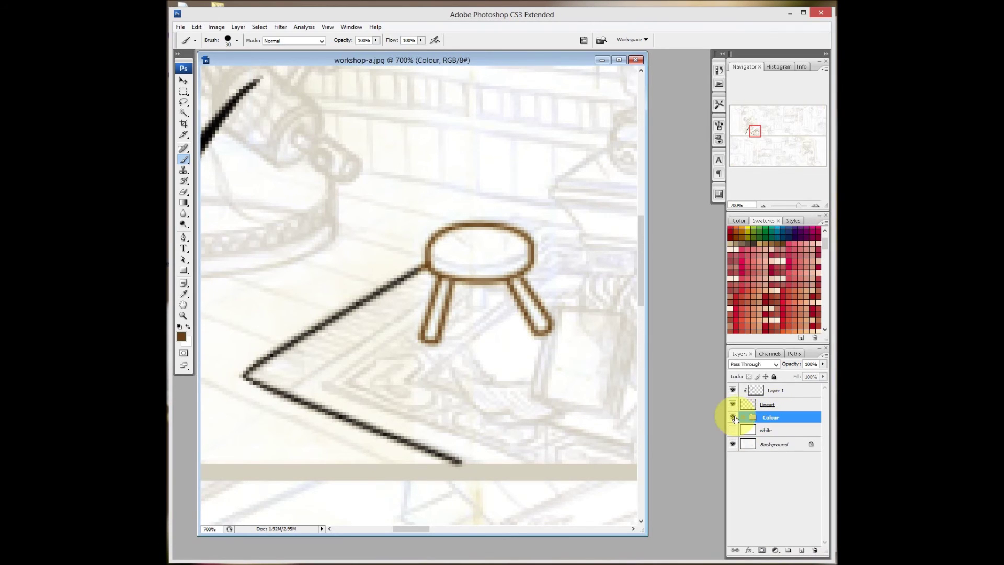
pyautogui.click(734, 418)
pyautogui.click(744, 418)
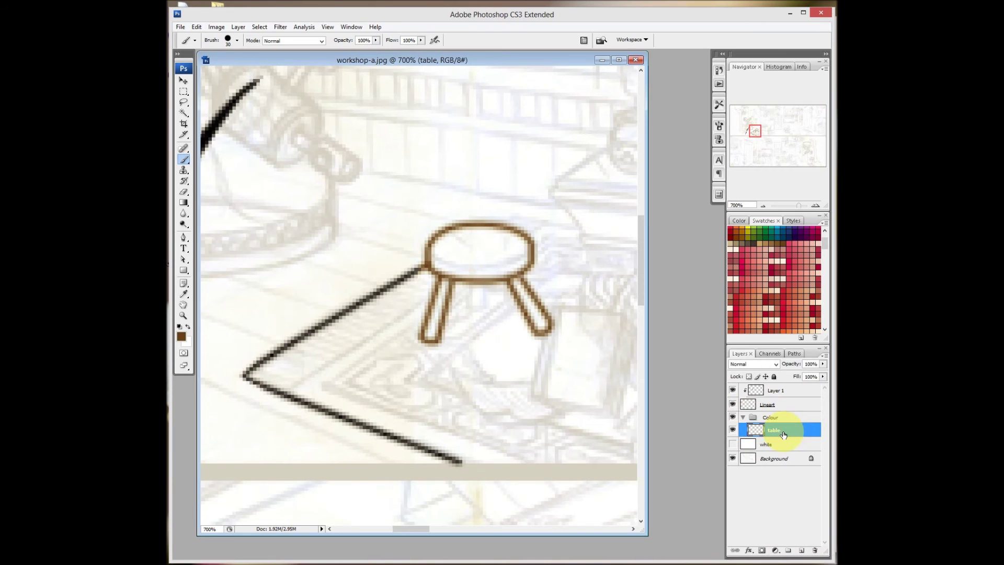
# - Fill the stool's seat and legs with flat tan on the table layer using a smaller brush
pyautogui.press('[')
pyautogui.press('[')
pyautogui.press('[')
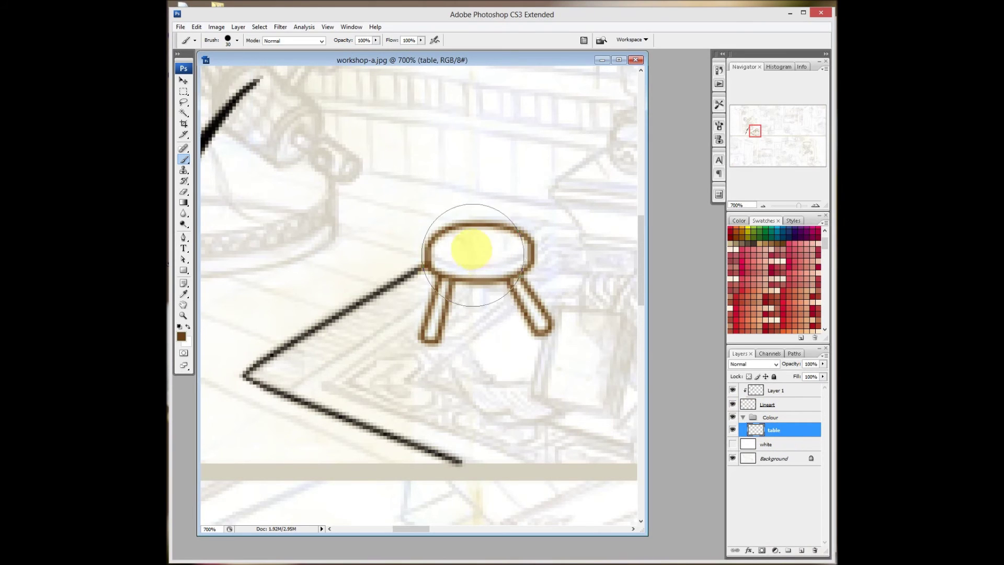
pyautogui.click(765, 243)
pyautogui.moveTo(517, 246)
pyautogui.mouseDown()
pyautogui.moveTo(443, 246)
pyautogui.moveTo(447, 265)
pyautogui.moveTo(514, 267)
pyautogui.moveTo(502, 249)
pyautogui.moveTo(466, 250)
pyautogui.moveTo(436, 291)
pyautogui.moveTo(447, 278)
pyautogui.moveTo(432, 338)
pyautogui.mouseUp()
pyautogui.moveTo(516, 274)
pyautogui.mouseDown()
pyautogui.moveTo(537, 321)
pyautogui.moveTo(533, 306)
pyautogui.mouseUp()
# - Erase the tan that spills outside the stool's outline around the seat and legs
pyautogui.press('e')
pyautogui.moveTo(543, 260); pyautogui.dragTo(536, 272)
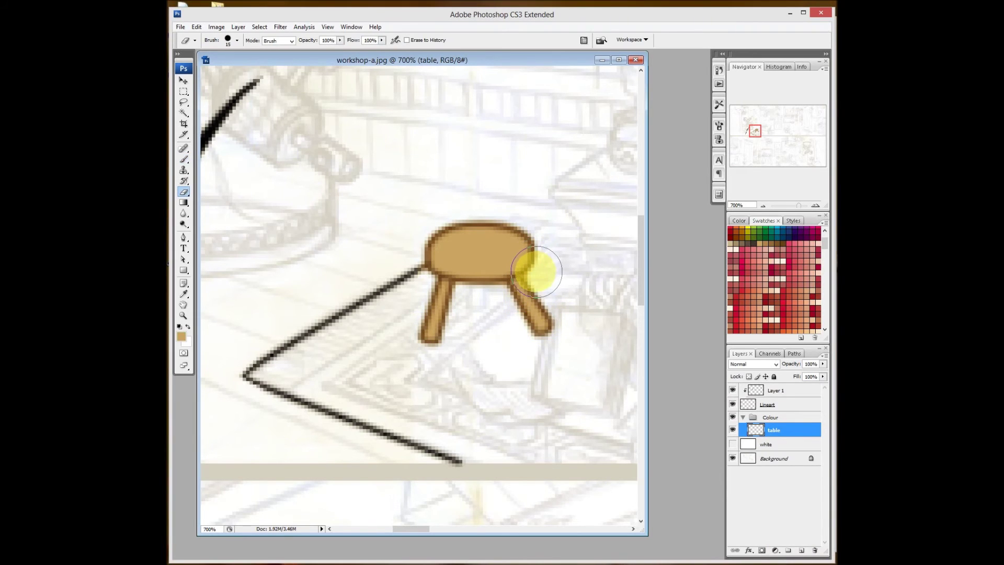
pyautogui.moveTo(531, 274); pyautogui.dragTo(546, 240)
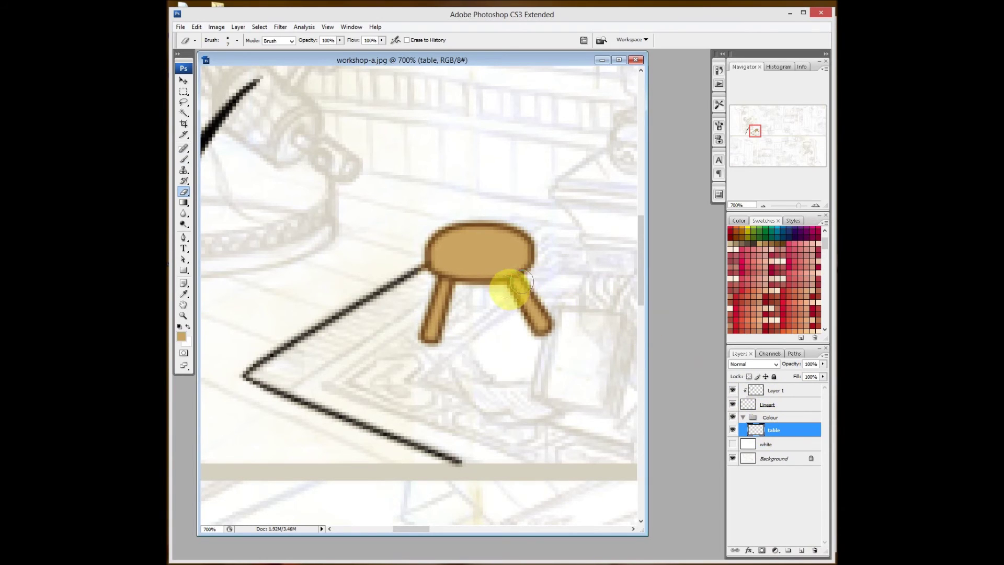
pyautogui.moveTo(502, 282)
pyautogui.mouseDown()
pyautogui.moveTo(448, 292)
pyautogui.moveTo(433, 342)
pyautogui.moveTo(418, 349)
pyautogui.moveTo(399, 265)
pyautogui.moveTo(417, 273)
pyautogui.mouseUp()
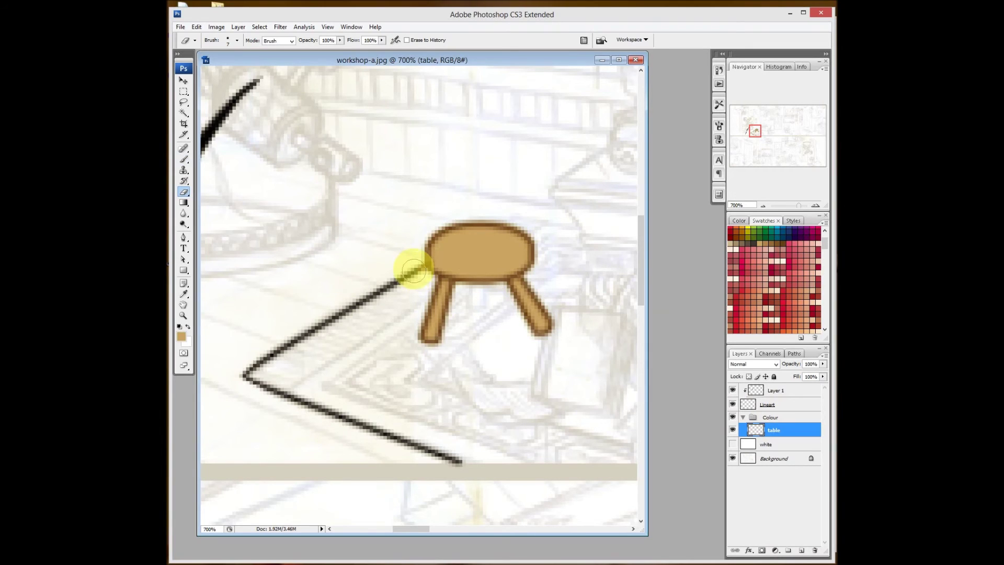
pyautogui.moveTo(415, 272)
pyautogui.mouseDown()
pyautogui.moveTo(471, 278)
pyautogui.moveTo(511, 358)
pyautogui.mouseUp()
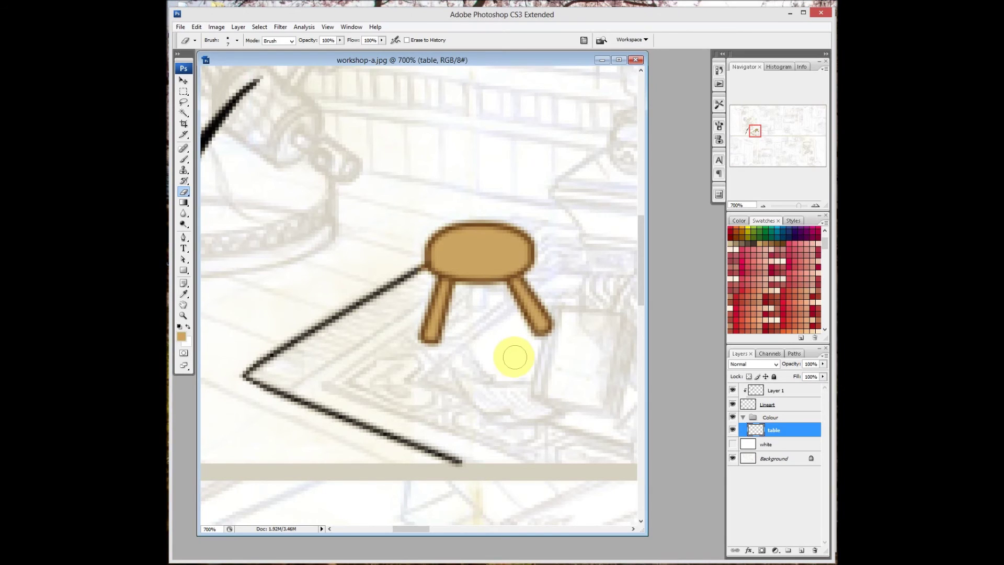
# - Add a new layer clipped to the table layer, try teal strokes over the stool and undo them
pyautogui.hotkey('ctrl', 'alt', 'shift', 'n')
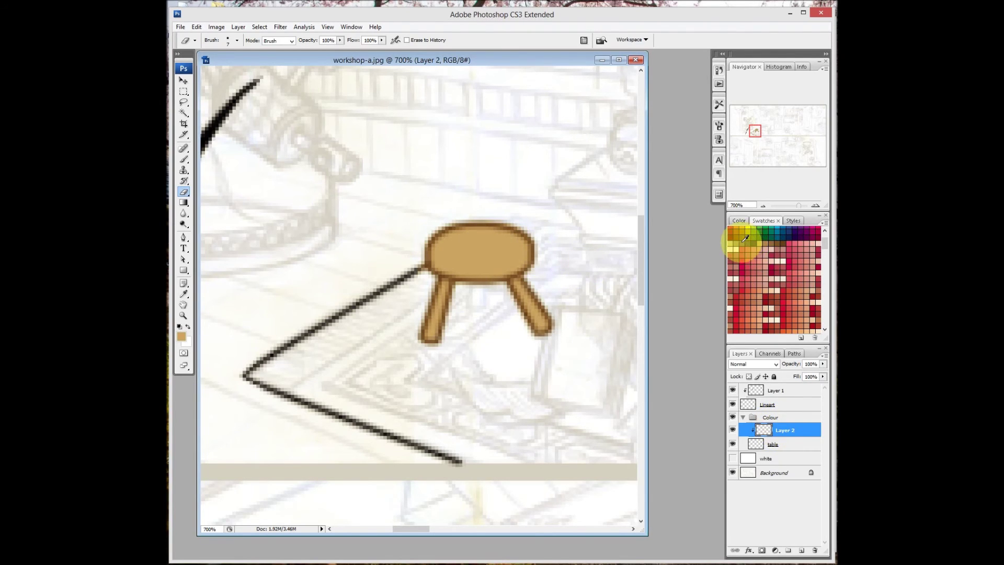
pyautogui.click(778, 230)
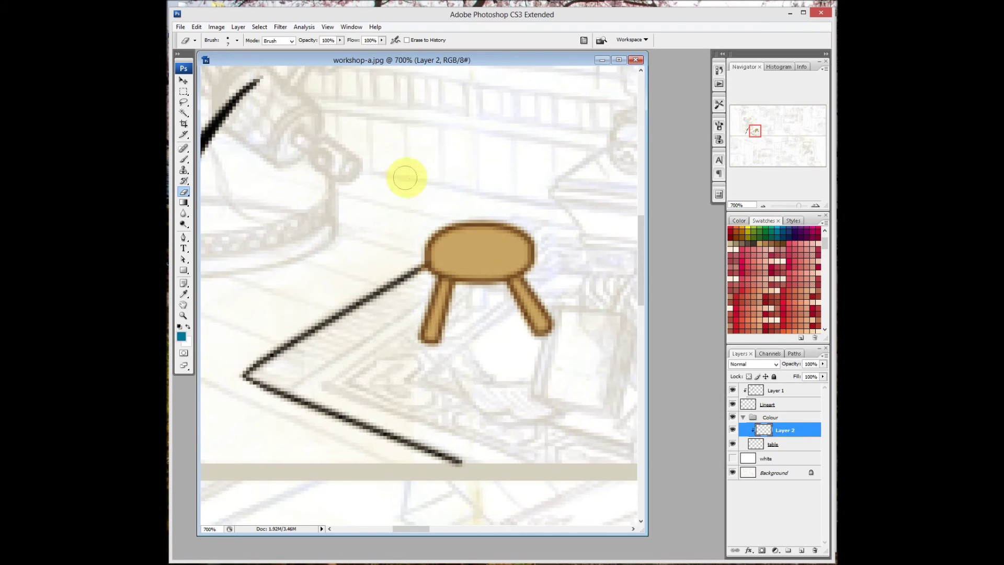
pyautogui.press('b')
pyautogui.moveTo(435, 241)
pyautogui.mouseDown()
pyautogui.moveTo(467, 235)
pyautogui.moveTo(516, 251)
pyautogui.moveTo(375, 343)
pyautogui.moveTo(488, 296)
pyautogui.mouseUp()
pyautogui.hotkey('ctrl', 'z')
pyautogui.moveTo(467, 227)
pyautogui.mouseDown()
pyautogui.moveTo(522, 224)
pyautogui.moveTo(442, 242)
pyautogui.moveTo(417, 274)
pyautogui.moveTo(430, 340)
pyautogui.mouseUp()
pyautogui.hotkey('ctrl', 'z')
pyautogui.hotkey('ctrl', 'z')
pyautogui.hotkey('ctrl', 'z')
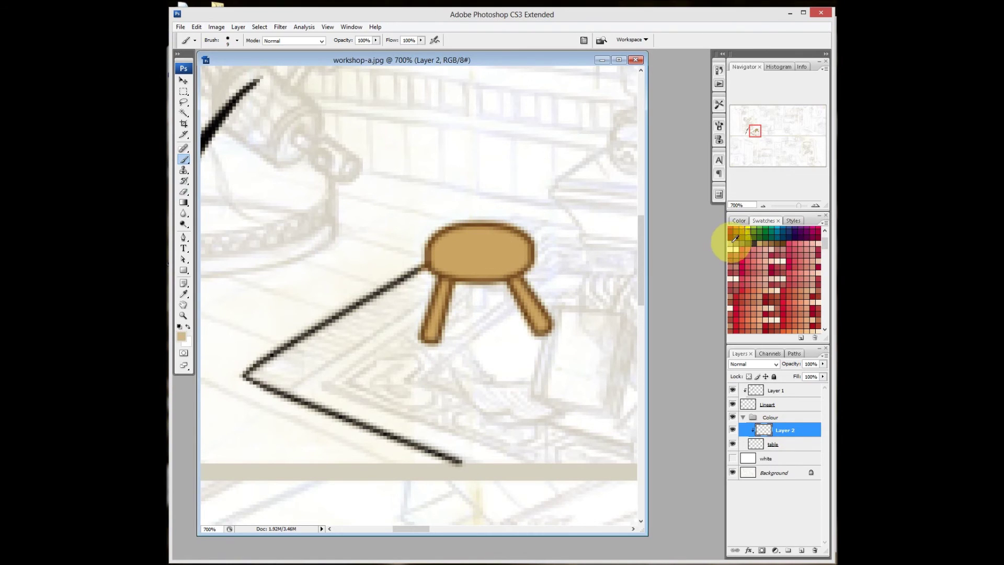
# - Set the foreground colour to white and choose the tapered 26 px brush preset
pyautogui.click(824, 237)
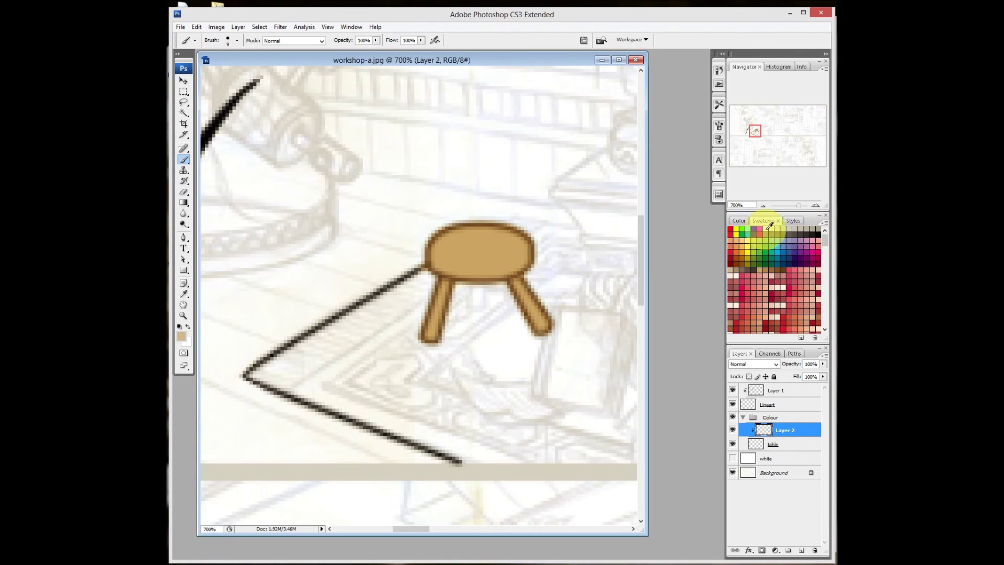
pyautogui.click(769, 229)
pyautogui.rightClick(482, 245)
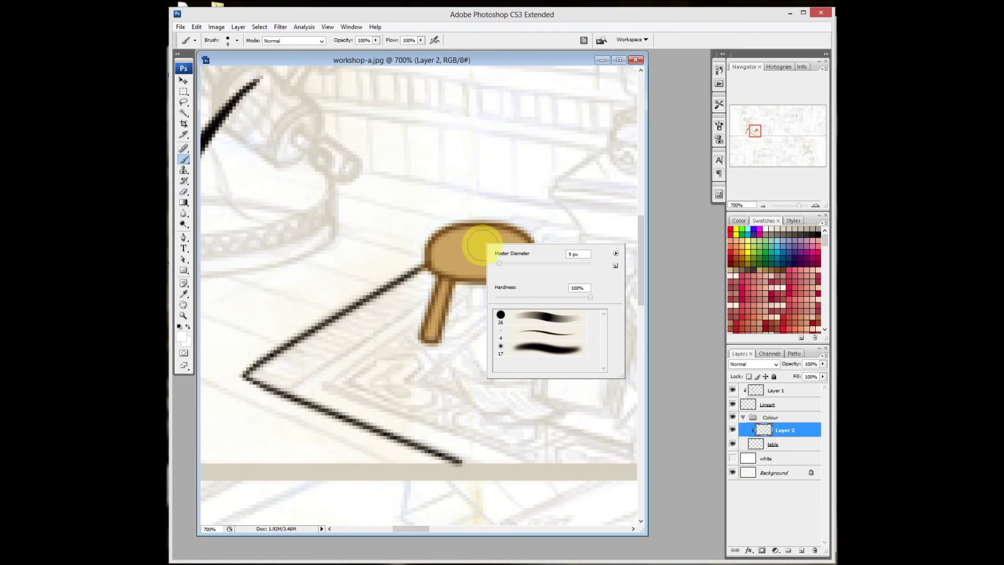
pyautogui.click(539, 318)
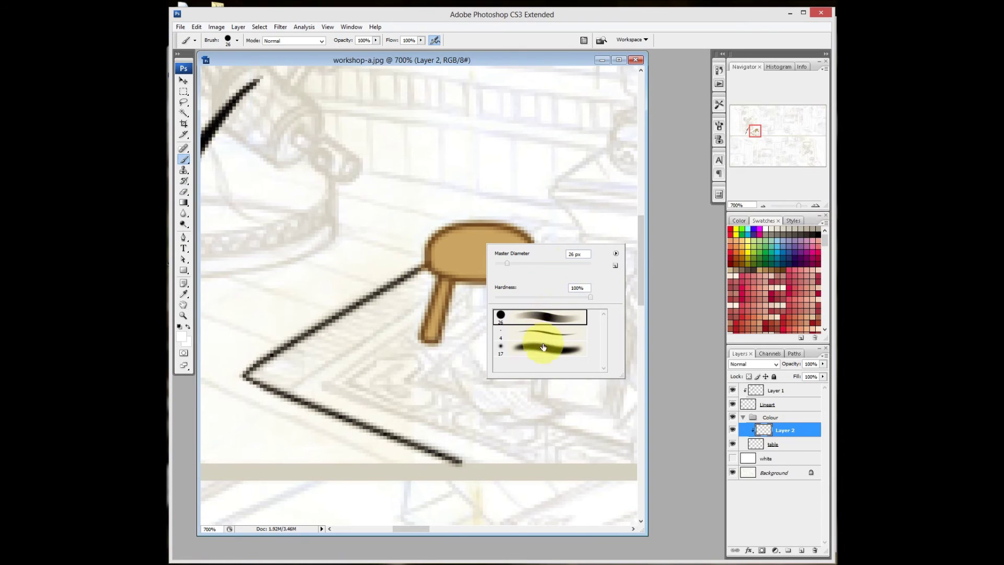
pyautogui.rightClick(308, 171)
pyautogui.click(316, 142)
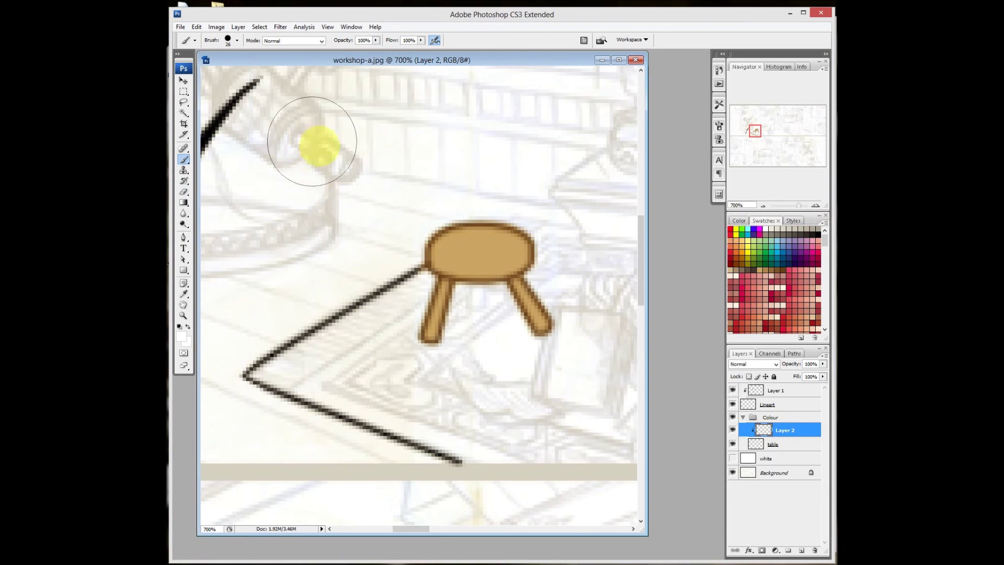
# - Enlarge the brush preset picker, try its Small Thumbnail view and switch back to Stroke Thumbnail
pyautogui.rightClick(299, 176)
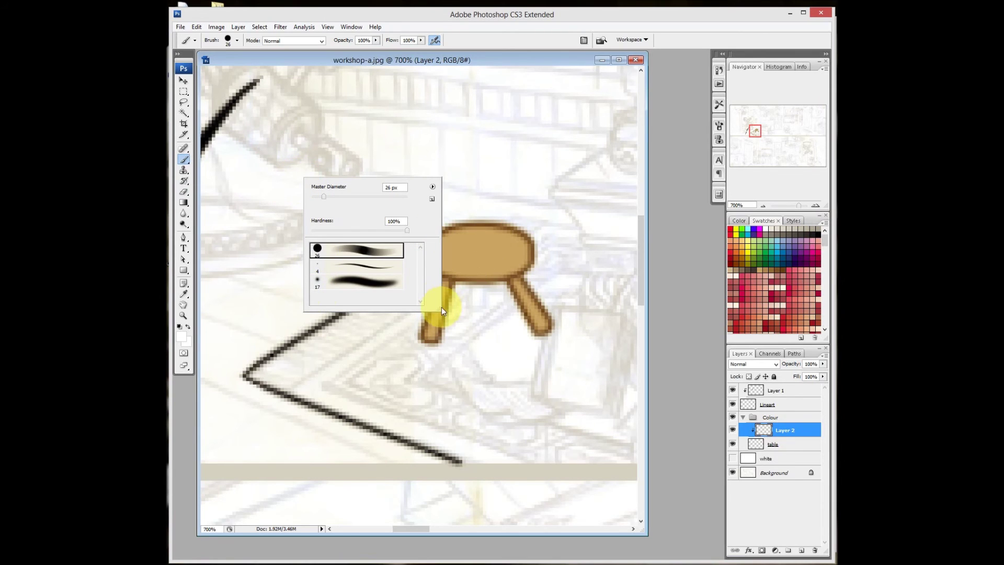
pyautogui.moveTo(439, 310)
pyautogui.mouseDown()
pyautogui.moveTo(533, 382)
pyautogui.moveTo(483, 330)
pyautogui.mouseUp()
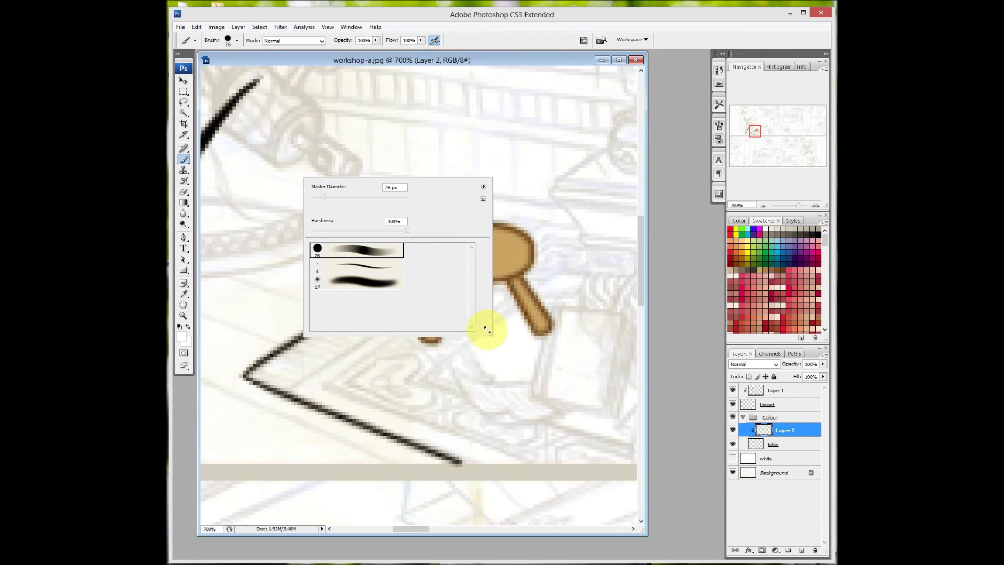
pyautogui.click(477, 187)
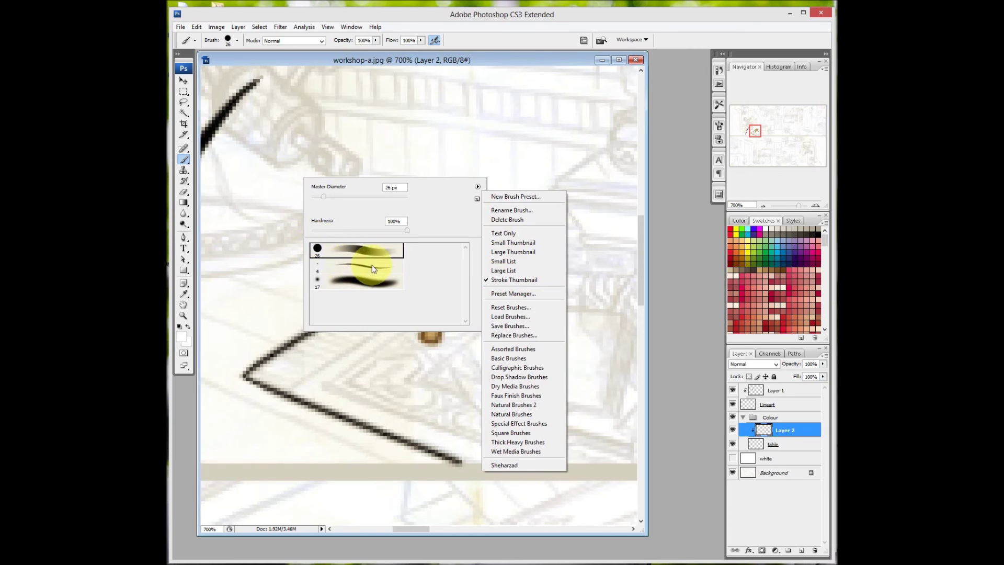
pyautogui.click(508, 243)
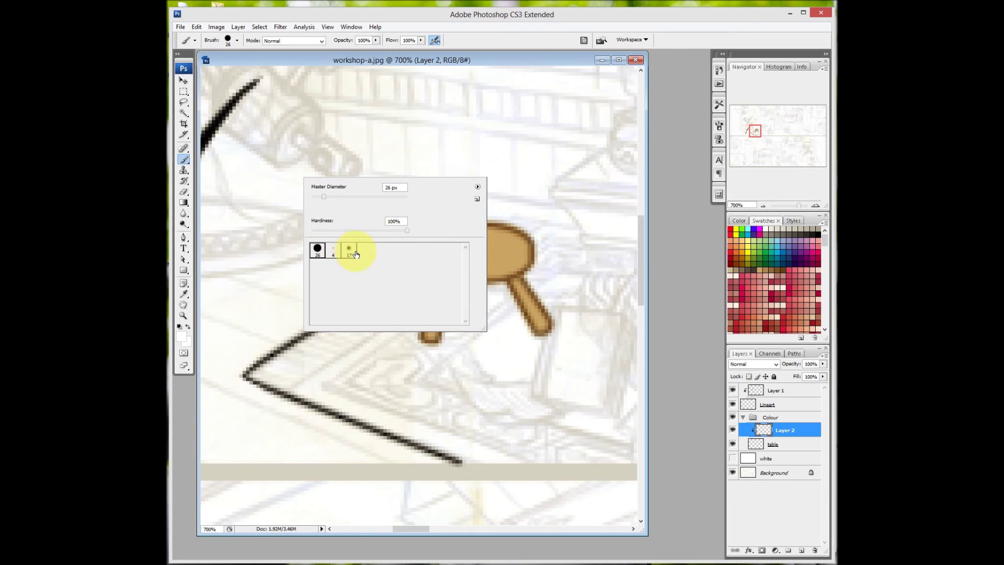
pyautogui.click(478, 187)
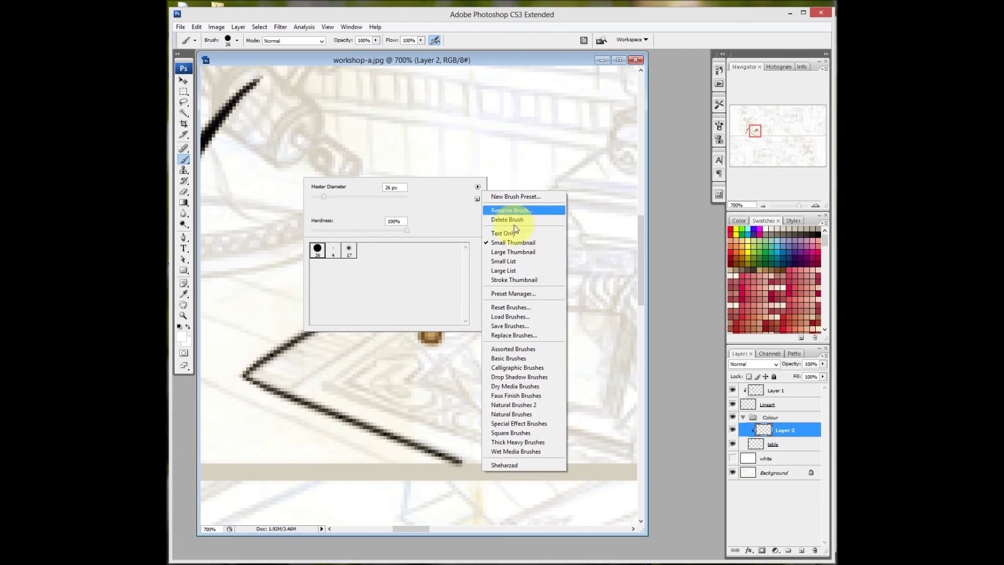
pyautogui.click(510, 281)
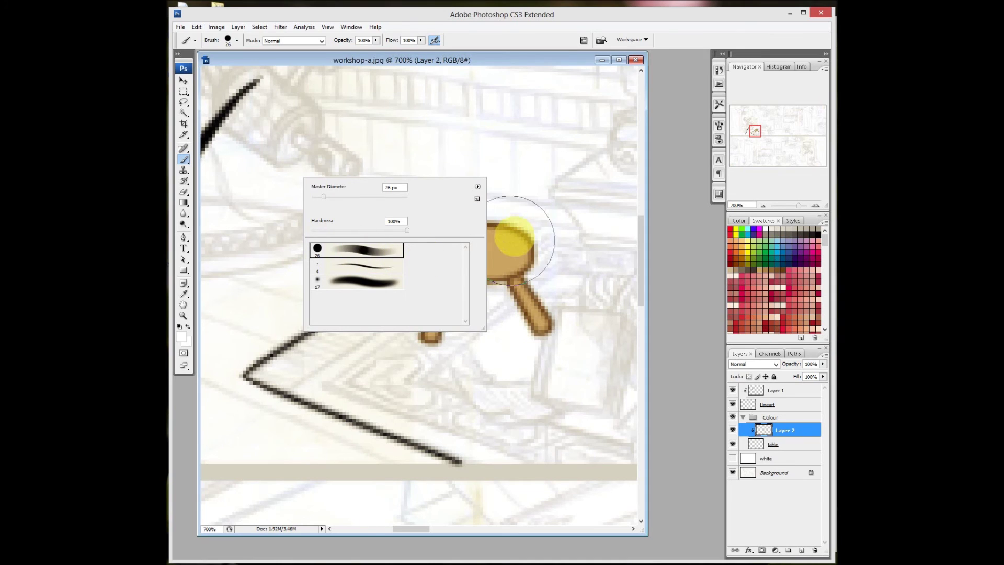
pyautogui.click(533, 175)
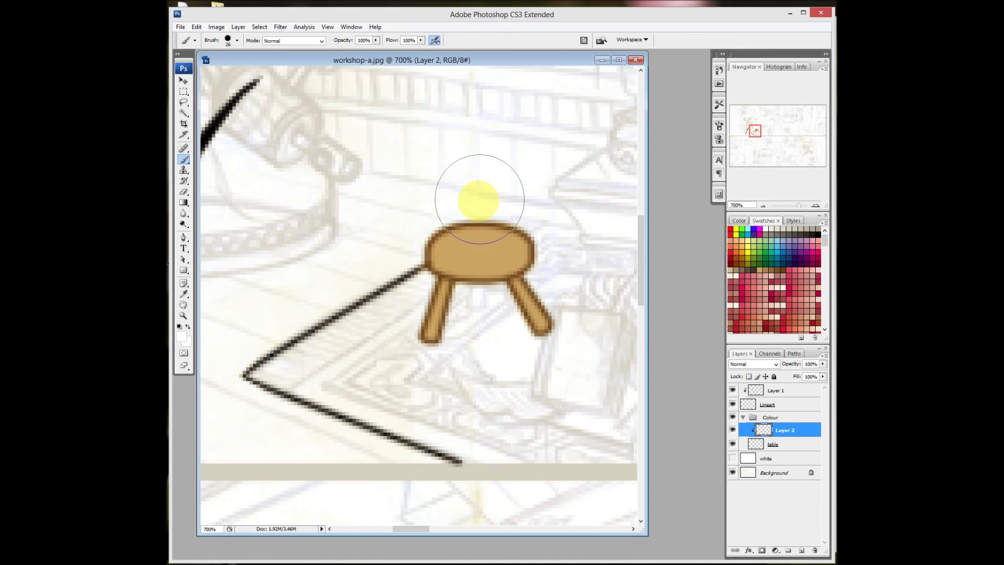
# - Paint a soft white highlight across the stool's seat on Layer 2 at 15 px, toggling the table layer's visibility to check it
pyautogui.press('[')
pyautogui.press('[')
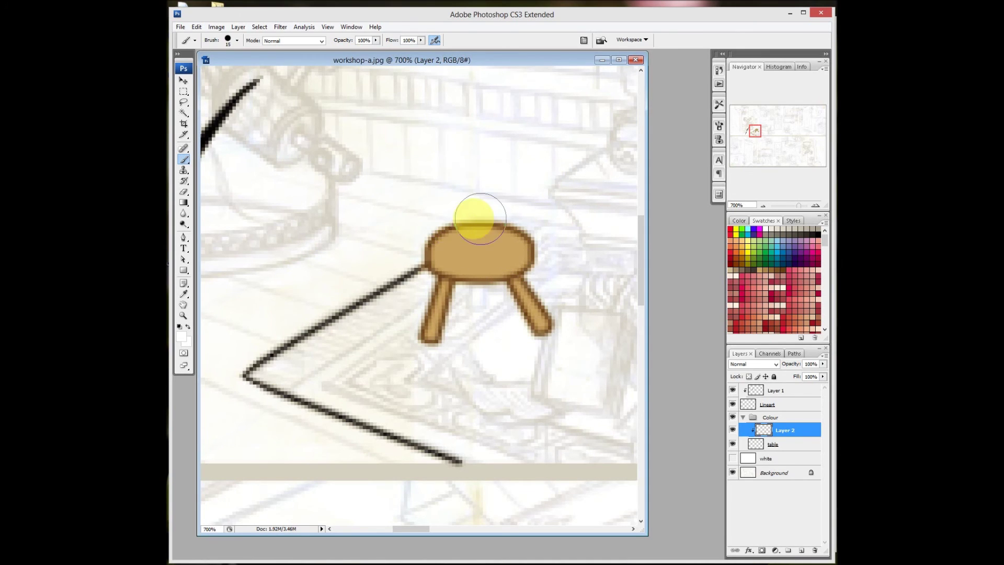
pyautogui.moveTo(442, 232)
pyautogui.mouseDown()
pyautogui.moveTo(503, 242)
pyautogui.moveTo(538, 221)
pyautogui.moveTo(467, 220)
pyautogui.moveTo(444, 237)
pyautogui.moveTo(480, 241)
pyautogui.moveTo(521, 213)
pyautogui.moveTo(453, 227)
pyautogui.moveTo(455, 237)
pyautogui.moveTo(495, 226)
pyautogui.moveTo(426, 227)
pyautogui.moveTo(478, 230)
pyautogui.moveTo(440, 221)
pyautogui.moveTo(482, 236)
pyautogui.mouseUp()
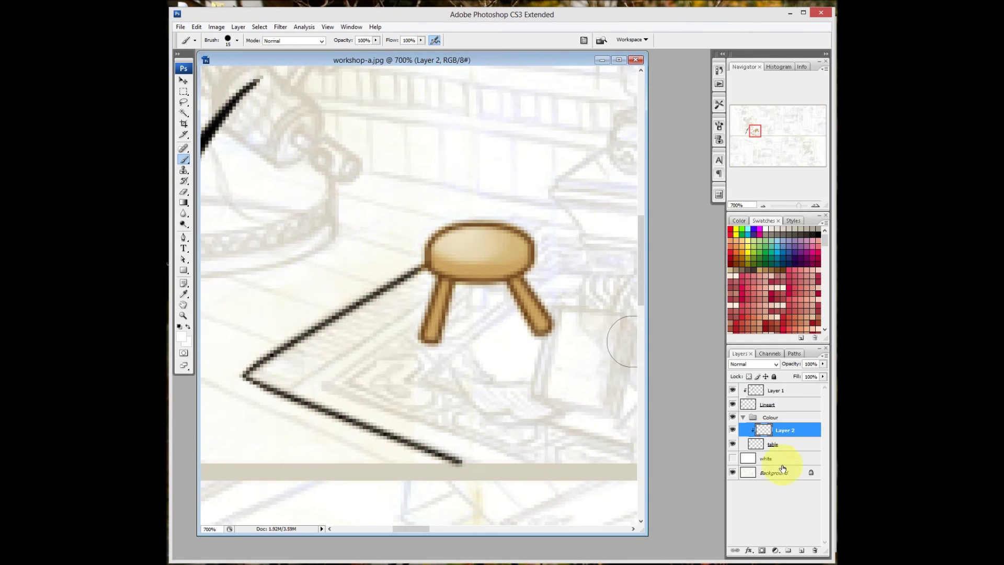
pyautogui.click(791, 438)
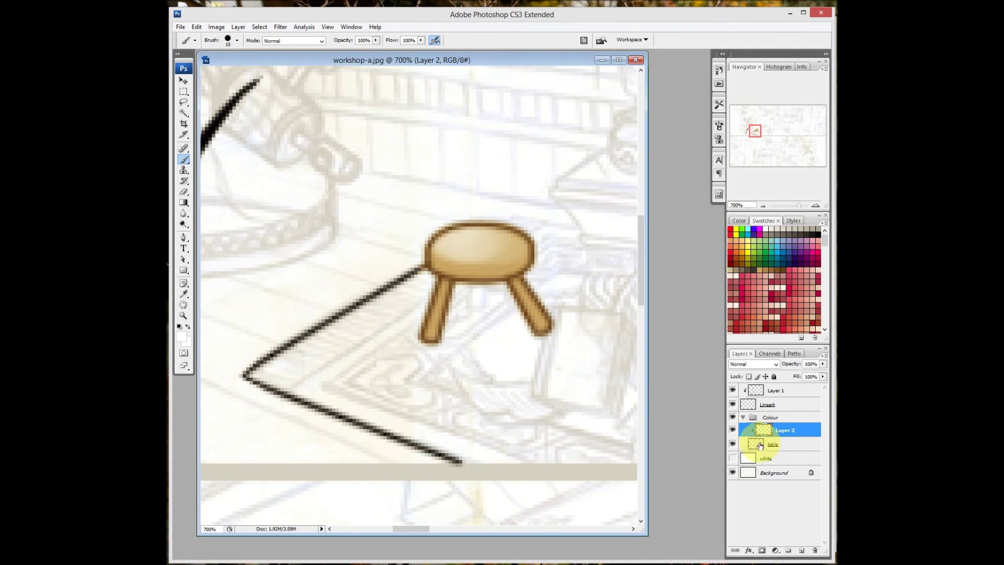
pyautogui.moveTo(445, 232)
pyautogui.mouseDown()
pyautogui.moveTo(512, 239)
pyautogui.moveTo(440, 235)
pyautogui.mouseUp()
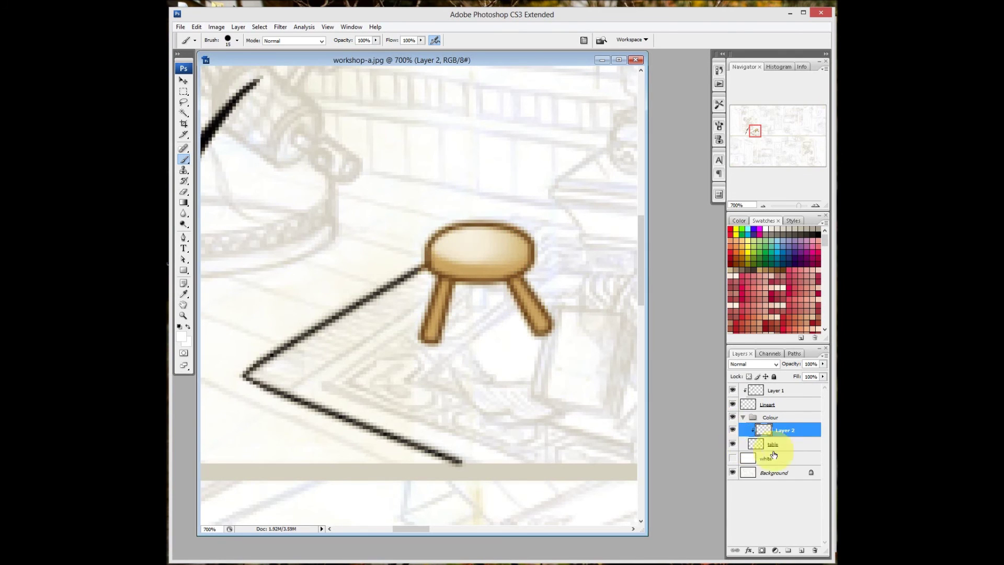
pyautogui.click(734, 444)
pyautogui.click(733, 444)
pyautogui.click(733, 445)
pyautogui.click(770, 430)
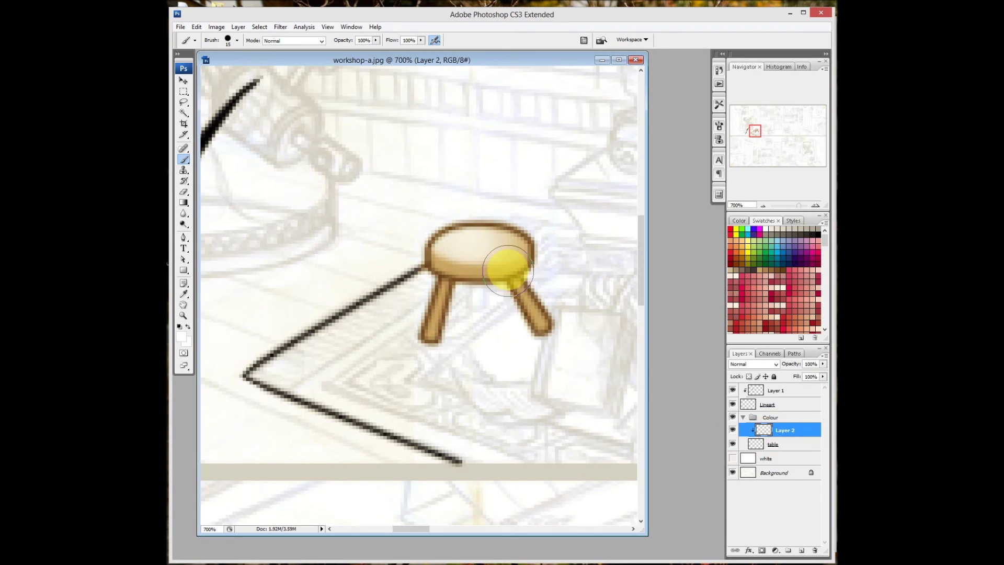
# - Add another clipped layer above Layer 2 and paint a crisp white highlight along the seat's front edge with the 4 px brush
pyautogui.hotkey('ctrl', 'shift', 'alt', 'n')
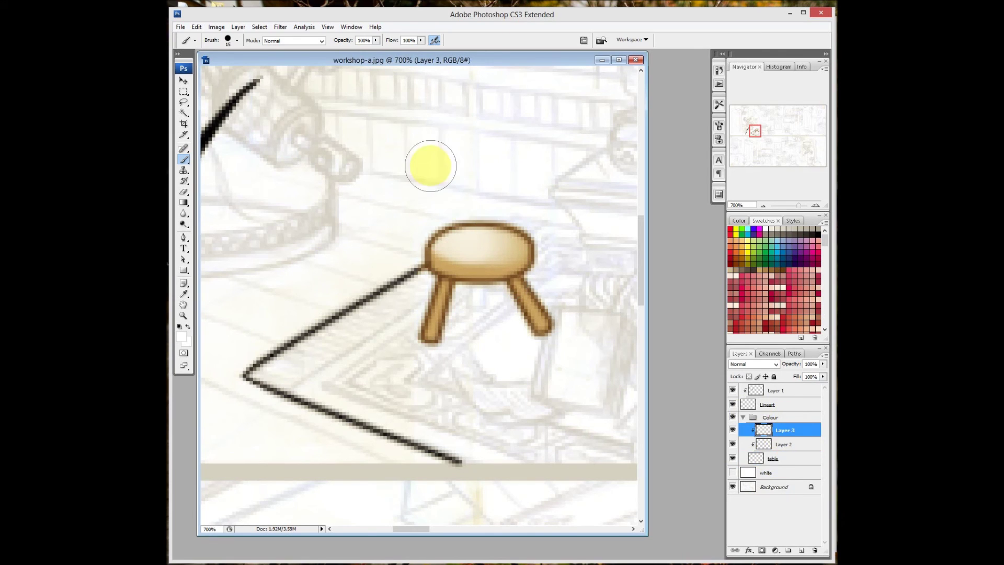
pyautogui.rightClick(445, 170)
pyautogui.click(514, 261)
pyautogui.press('Return')
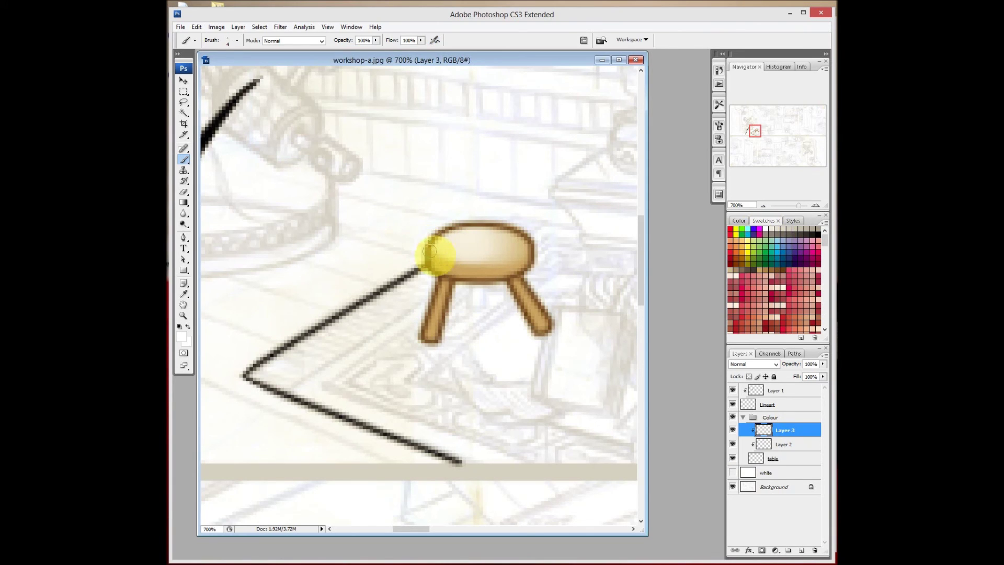
pyautogui.moveTo(454, 264)
pyautogui.mouseDown()
pyautogui.moveTo(513, 254)
pyautogui.moveTo(487, 260)
pyautogui.mouseUp()
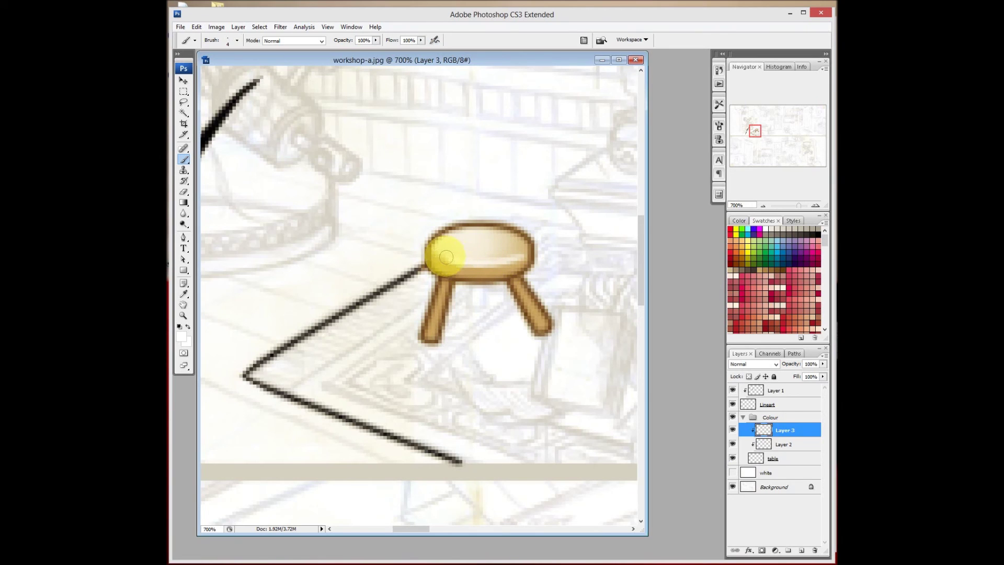
# - Shade the stool's legs beneath the seat in dark brown on Layer 2, using the tapered 26 px preset reduced to 7 px
pyautogui.click(779, 445)
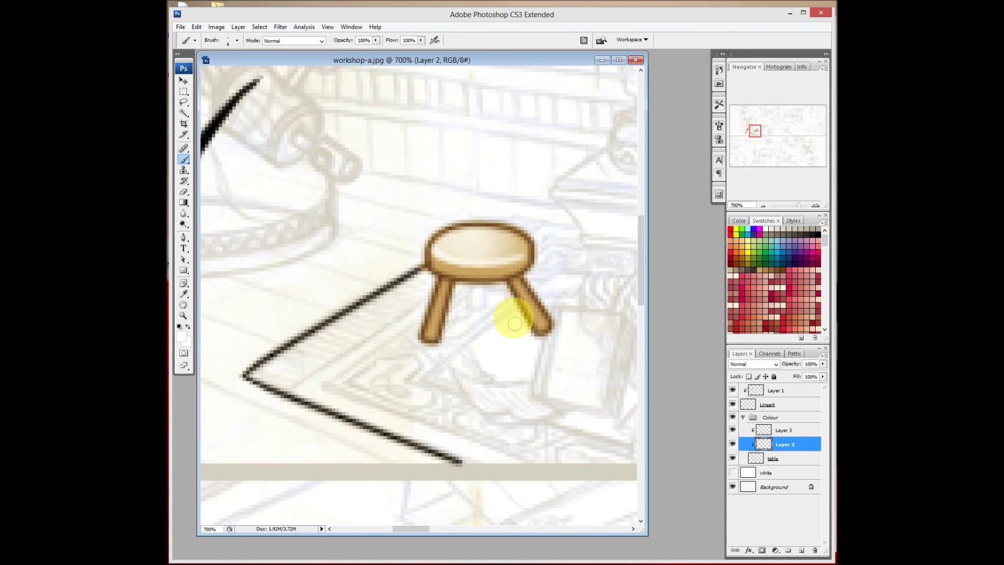
pyautogui.rightClick(501, 305)
pyautogui.click(582, 383)
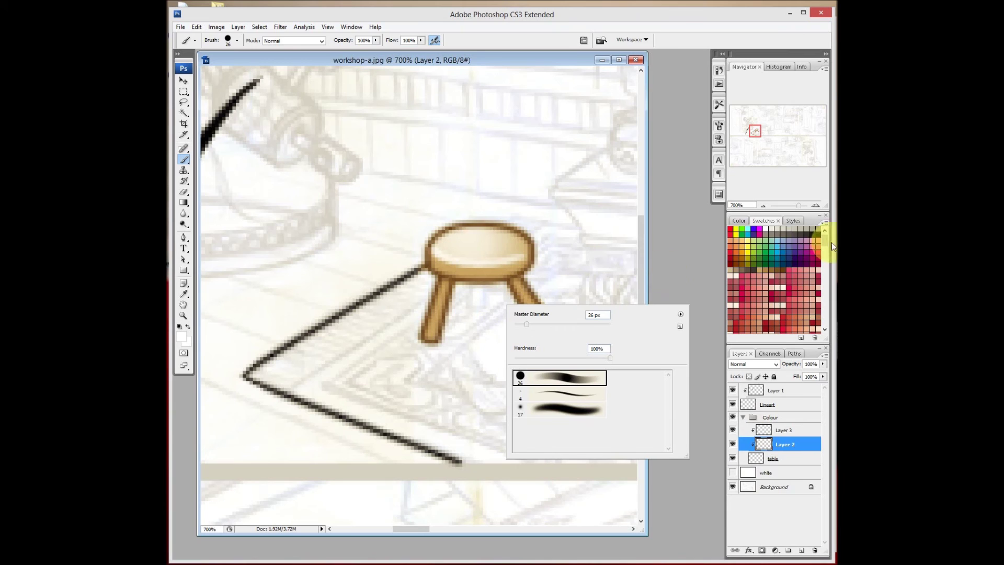
pyautogui.click(743, 261)
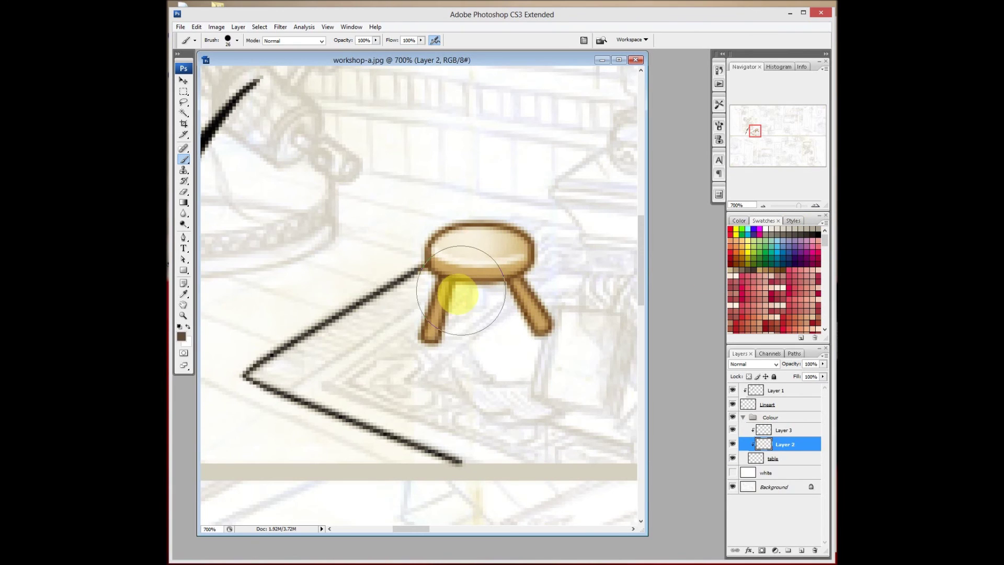
pyautogui.press('[')
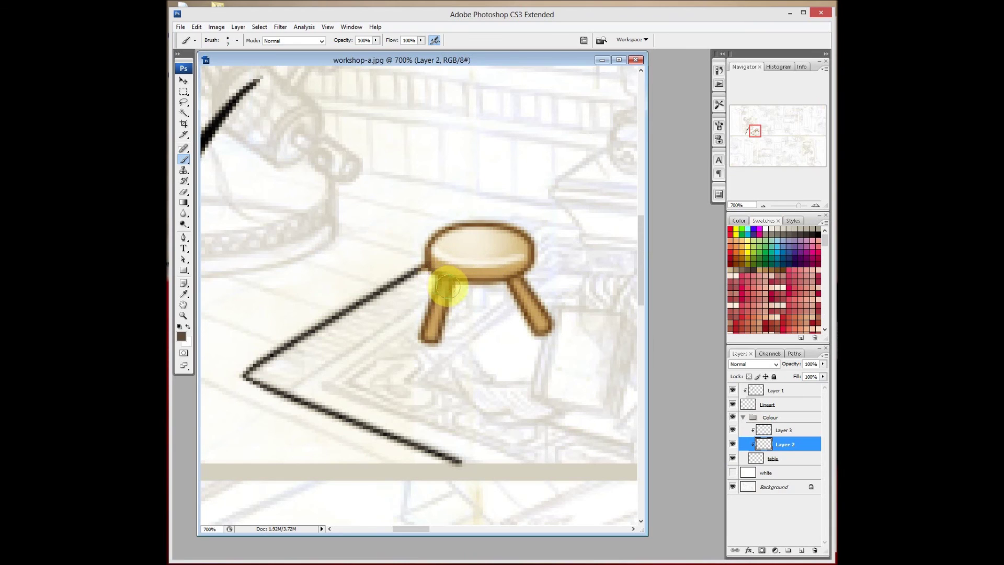
pyautogui.moveTo(441, 285); pyautogui.dragTo(438, 300)
pyautogui.moveTo(542, 314); pyautogui.dragTo(528, 277)
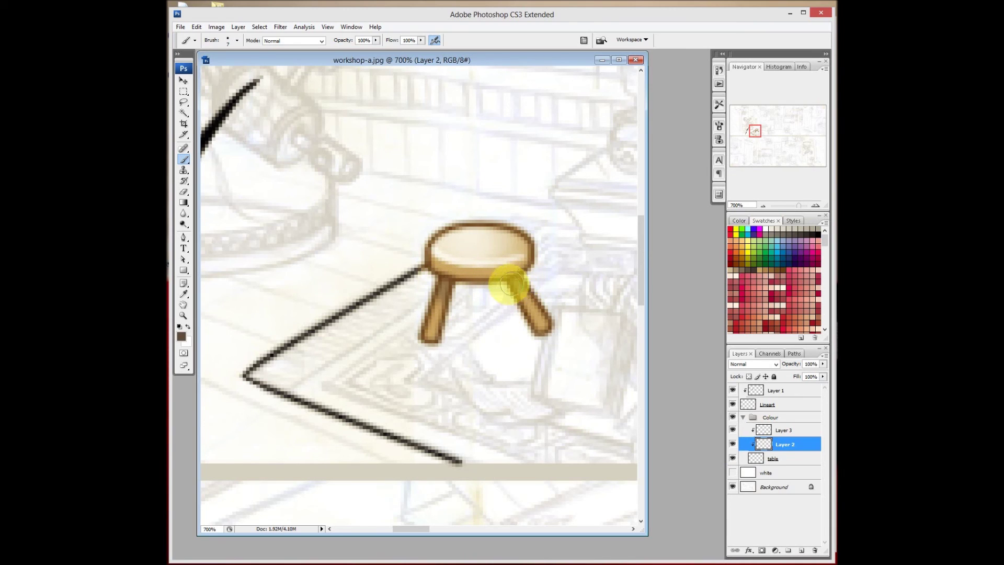
# - Try the Multiply blend mode on Layer 2 and undo it
pyautogui.click(783, 444)
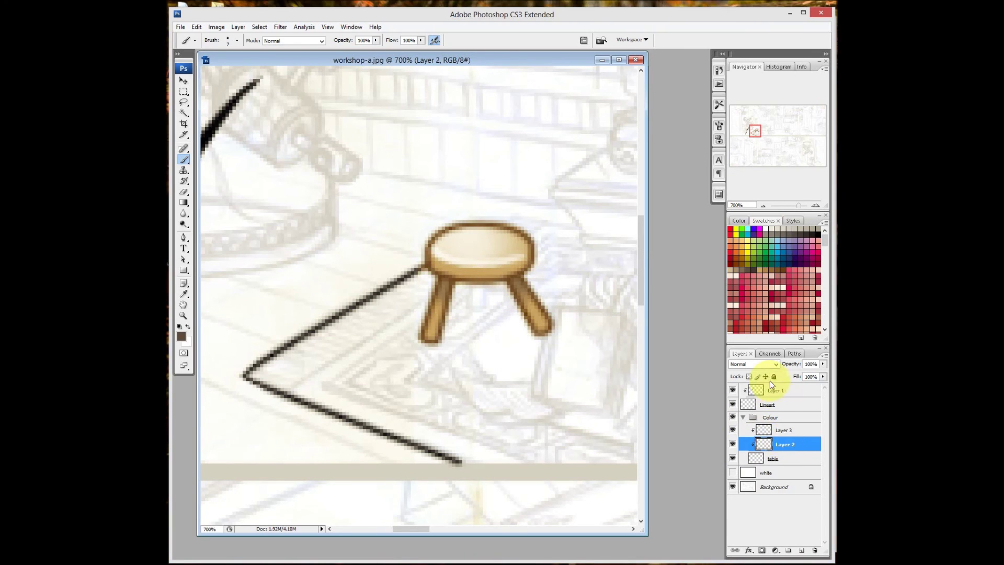
pyautogui.click(771, 364)
pyautogui.click(744, 160)
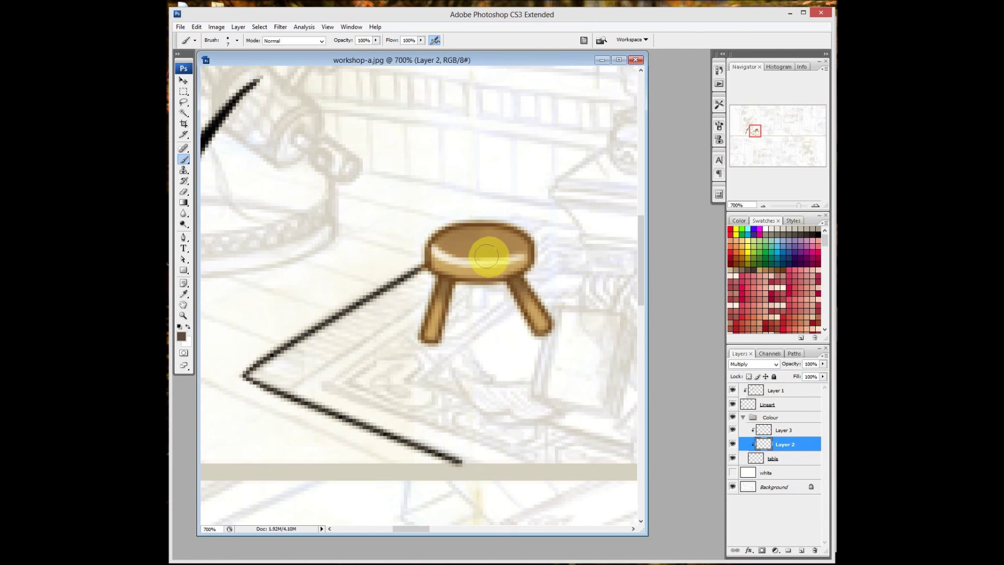
pyautogui.hotkey('ctrl', 'alt', 'z')
pyautogui.hotkey('ctrl', 'alt', 'z')
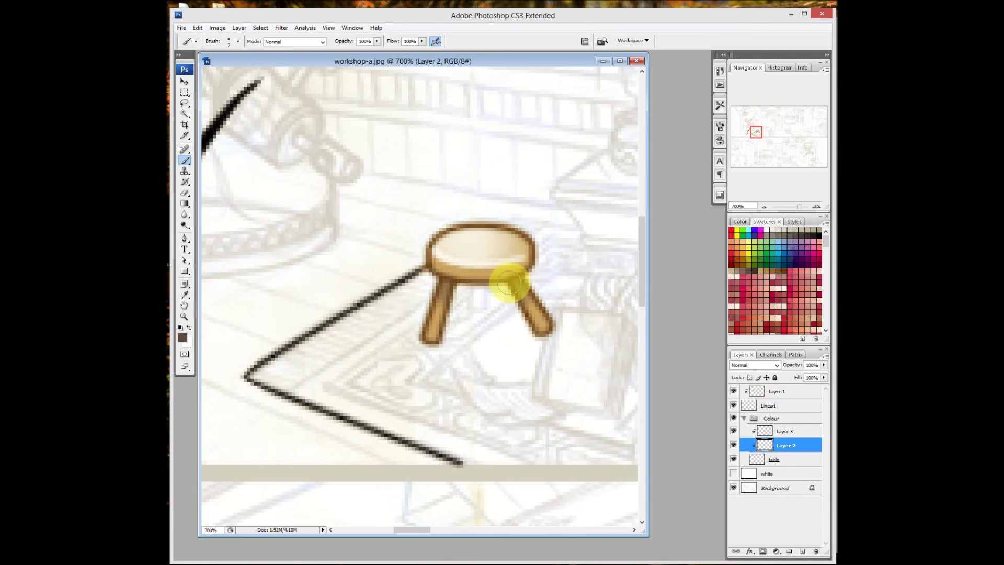
# - Add a new layer and place it directly beneath the table layer in the Colour group
pyautogui.click(779, 431)
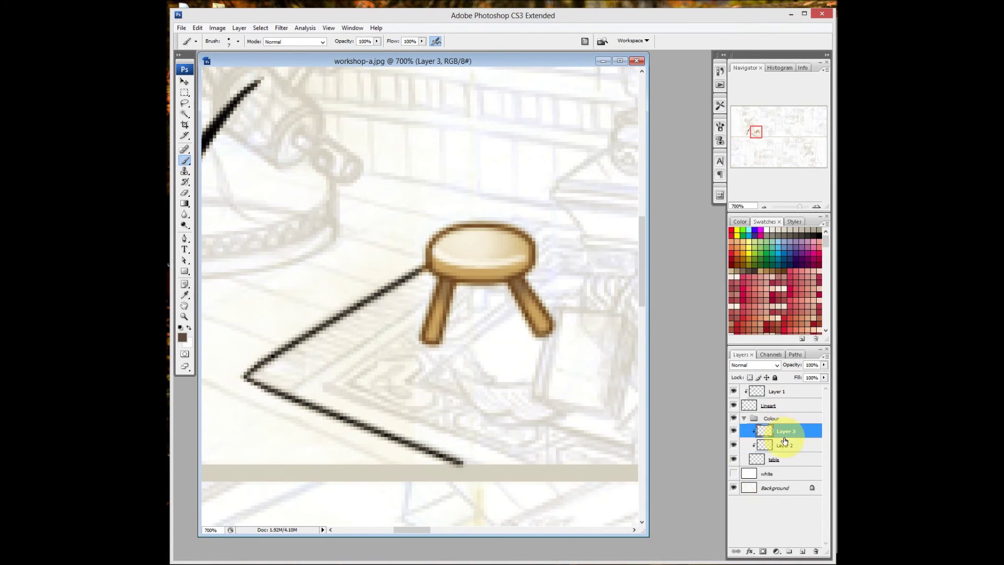
pyautogui.click(780, 461)
pyautogui.click(784, 475)
pyautogui.click(783, 460)
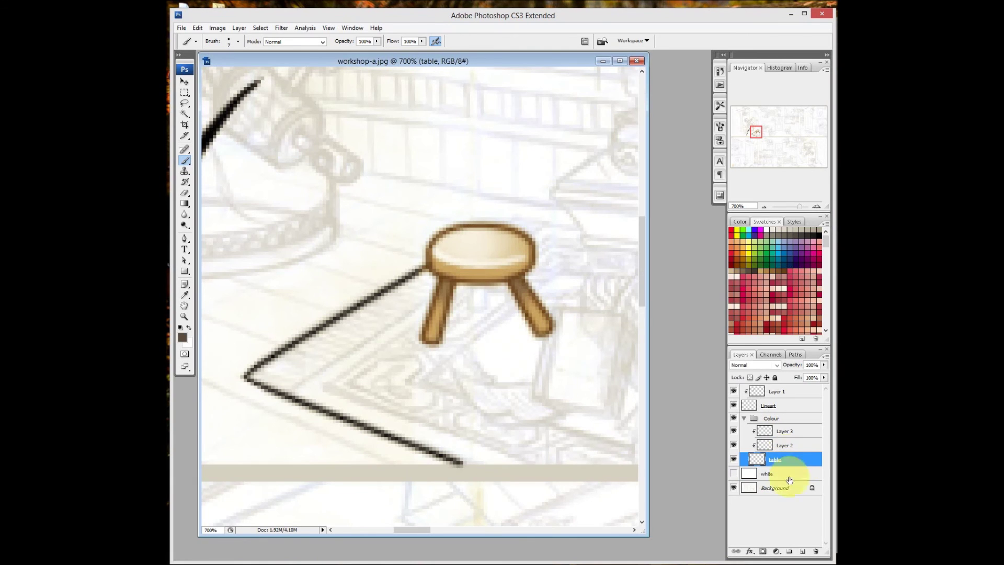
pyautogui.click(803, 552)
pyautogui.moveTo(785, 462); pyautogui.dragTo(784, 481)
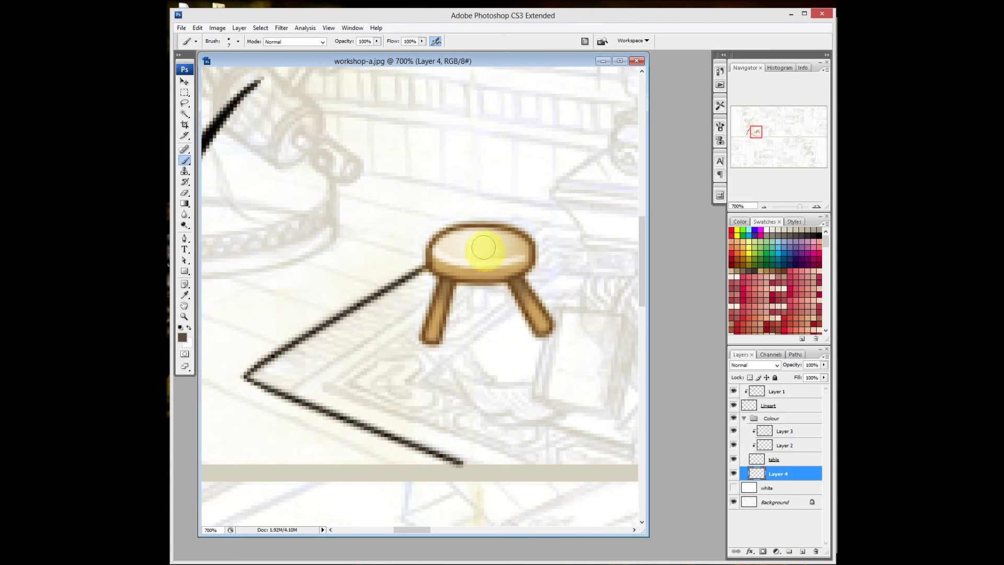
# - Outline the whole carpet with the Polygonal Lasso, following its inked edges, the panel border and its far end, and closing behind the stool
pyautogui.click(187, 106)
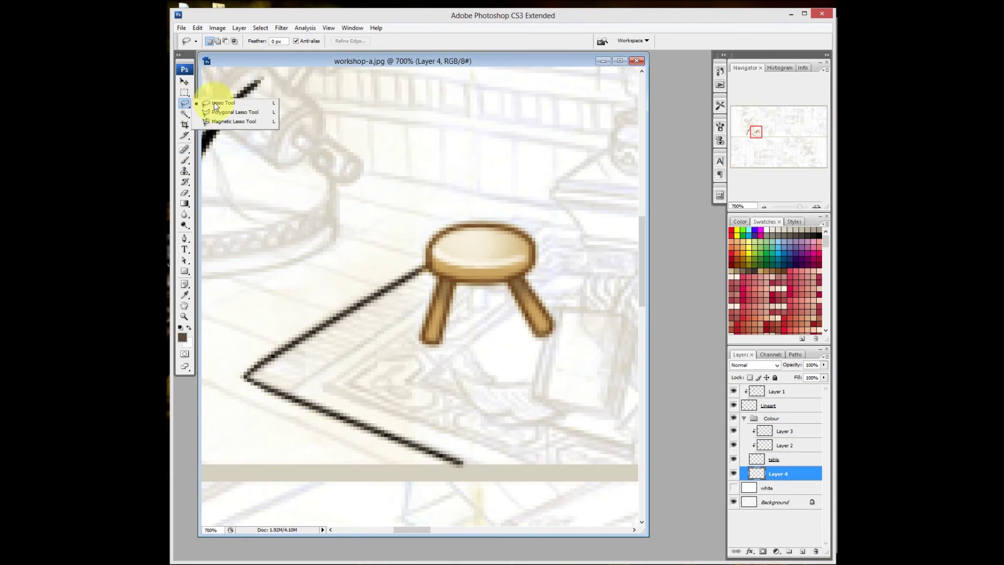
pyautogui.click(231, 113)
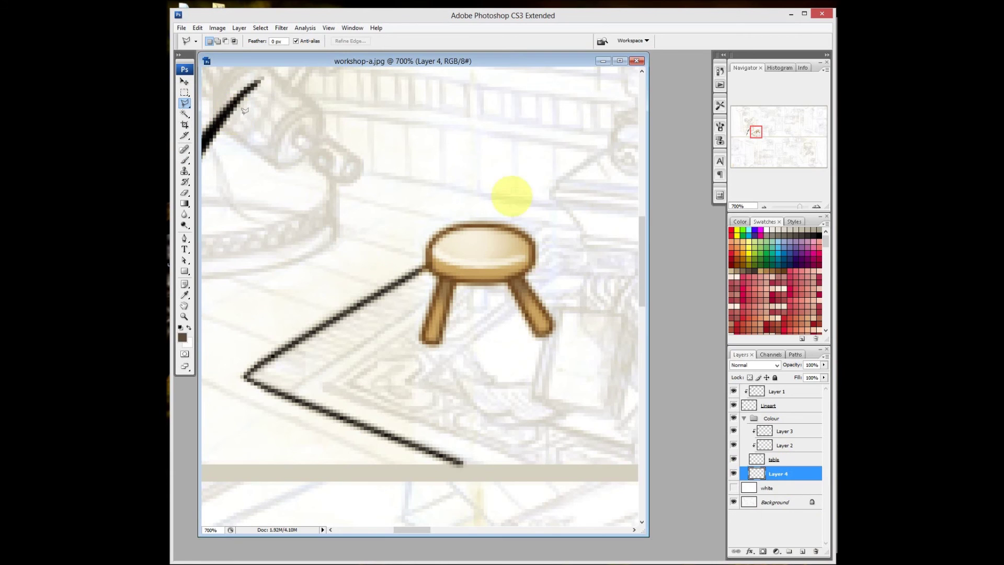
pyautogui.click(430, 264)
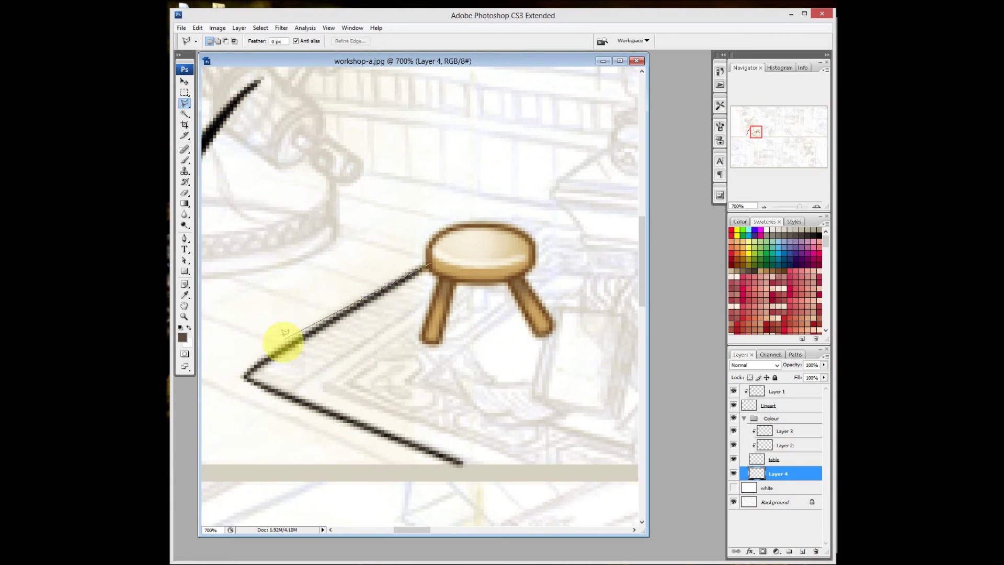
pyautogui.click(244, 375)
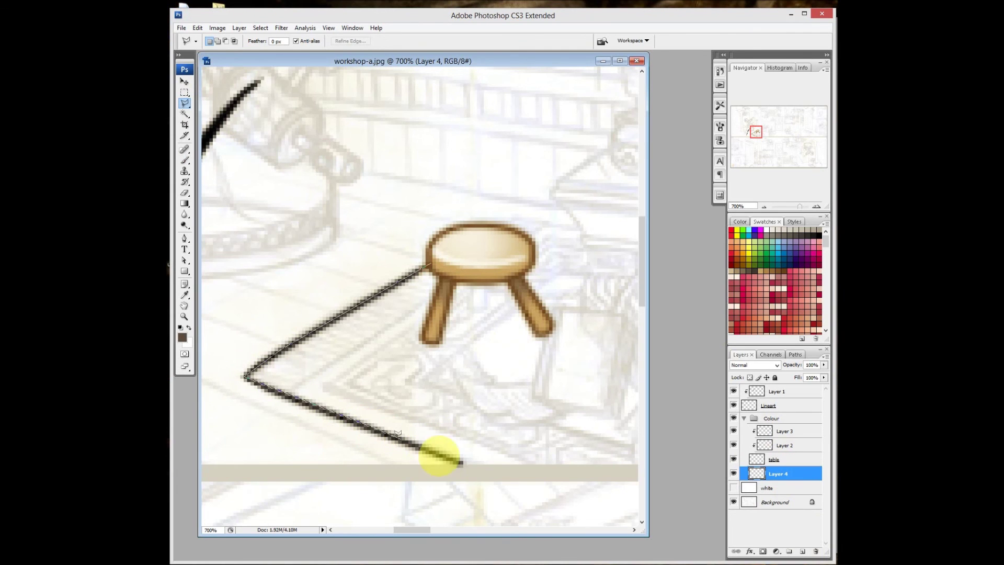
pyautogui.click(459, 461)
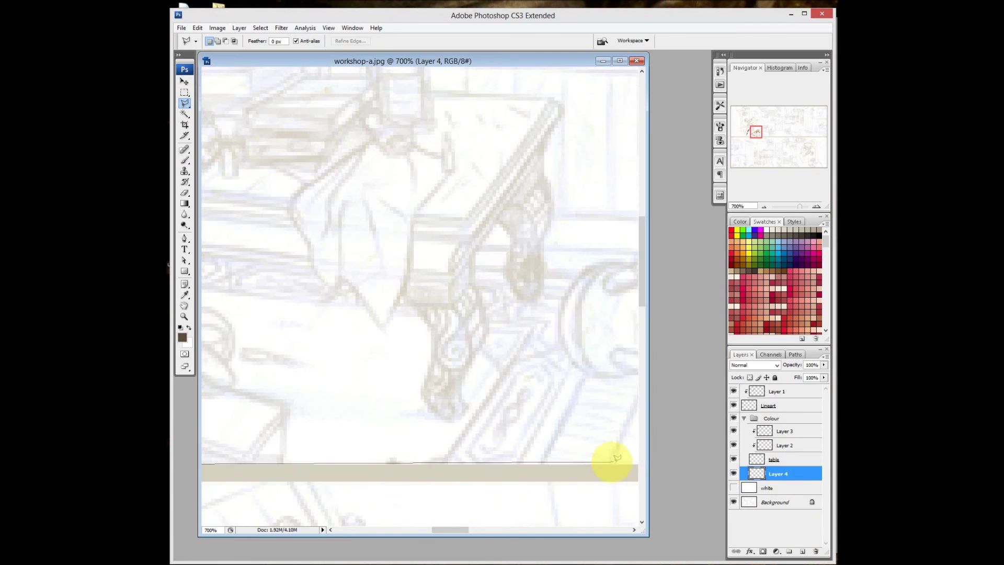
pyautogui.moveTo(611, 452); pyautogui.dragTo(506, 433)
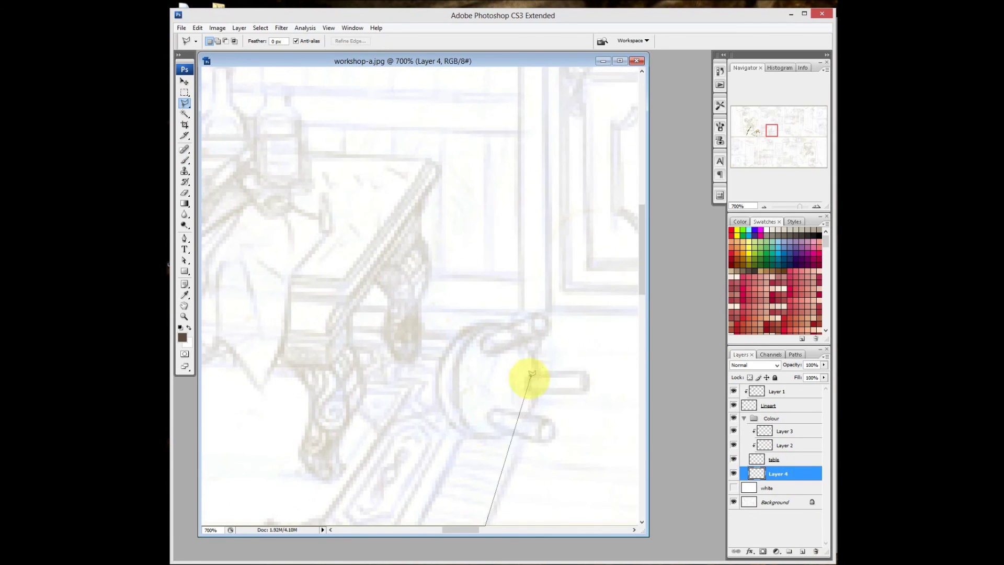
pyautogui.click(569, 327)
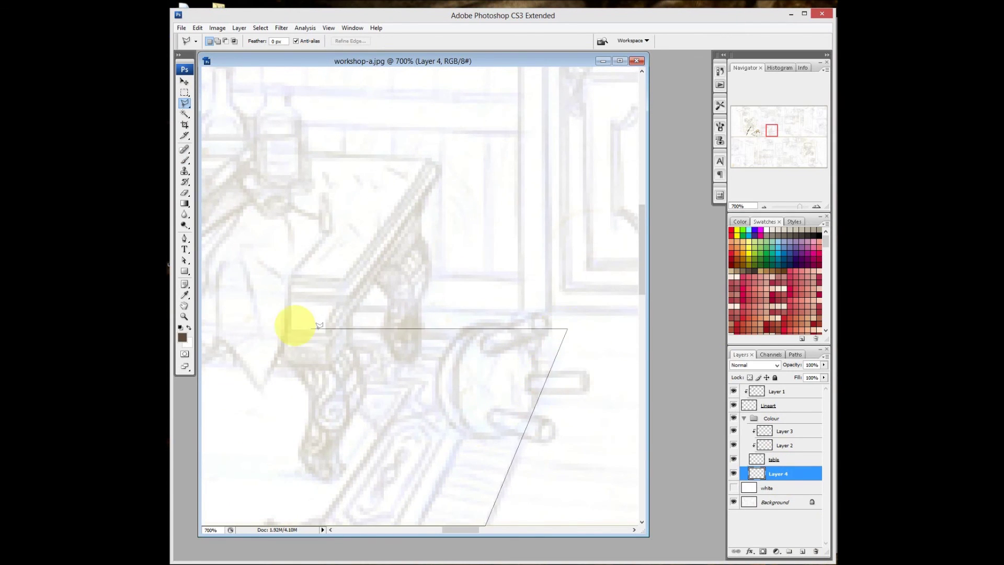
pyautogui.click(298, 325)
pyautogui.hscroll(-5, 539, 347)
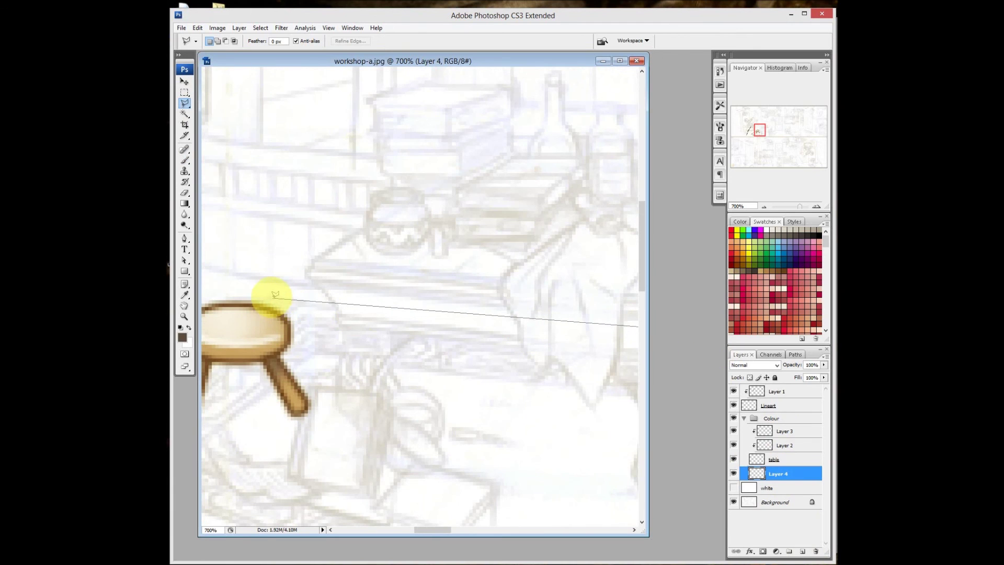
pyautogui.click(275, 295)
pyautogui.hscroll(-6, 576, 247)
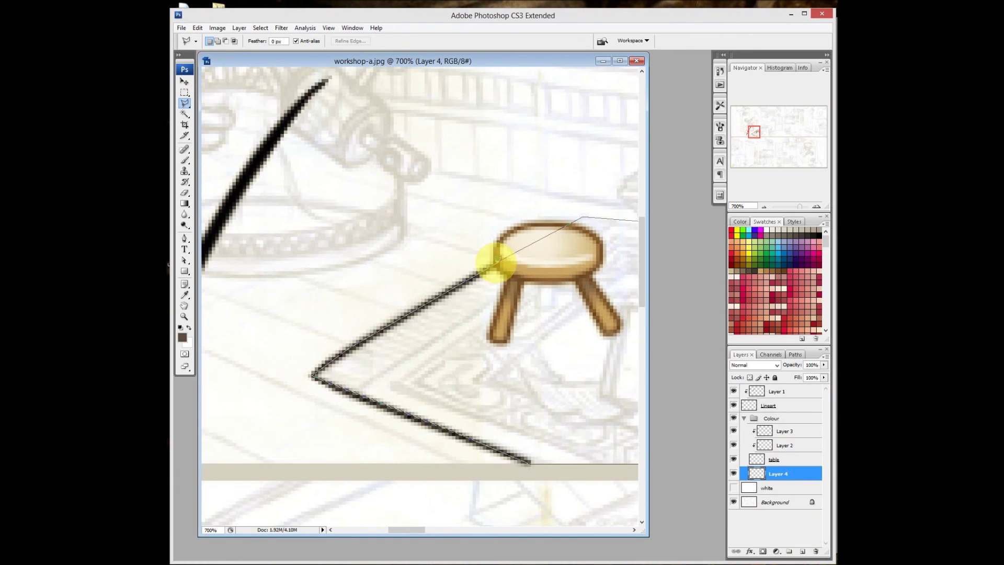
pyautogui.hscroll(3, 501, 259)
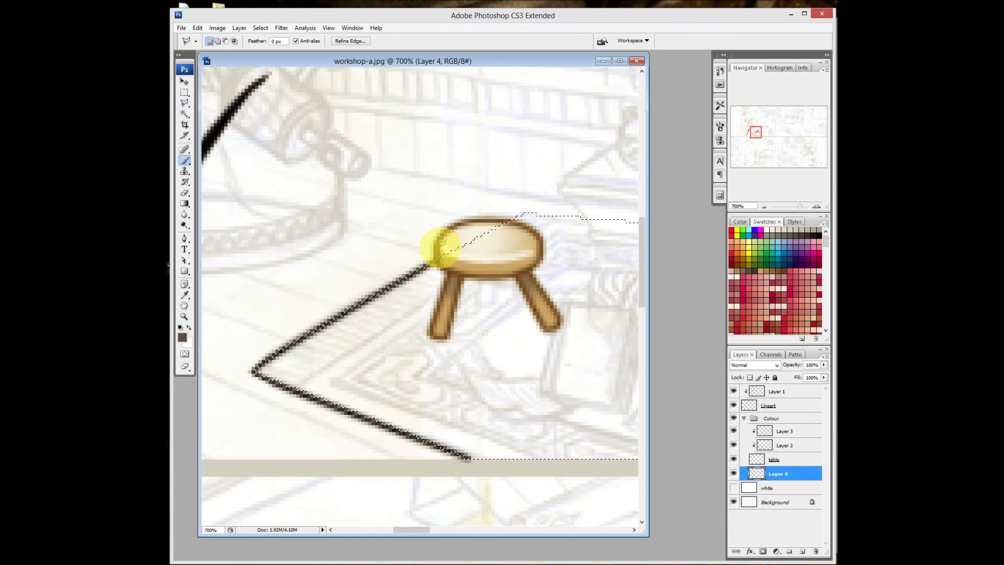
# - Fill the carpet selection with dark teal blue, then name its layer "carpet" and deselect
pyautogui.press('b')
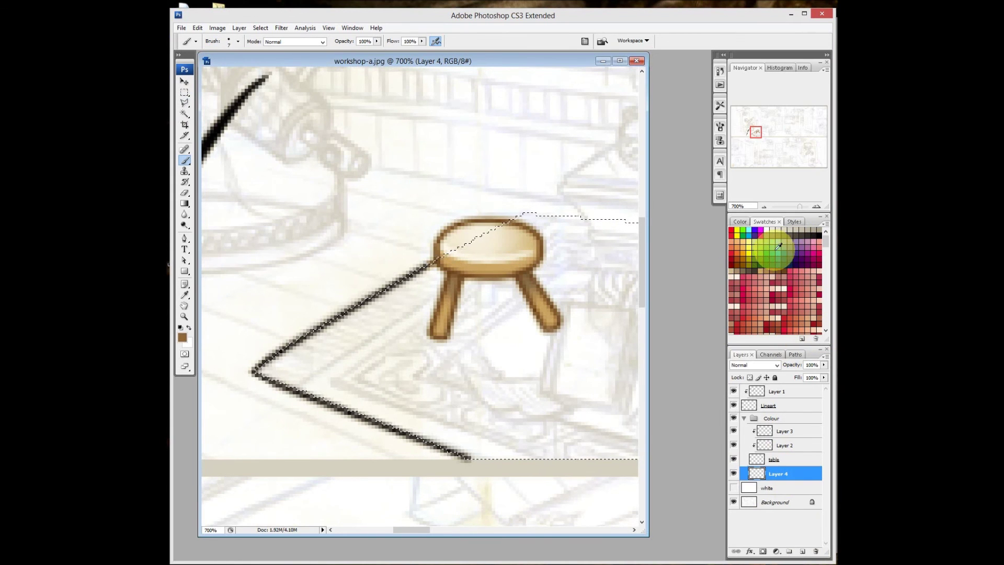
pyautogui.hotkey('alt', 'BackSpace')
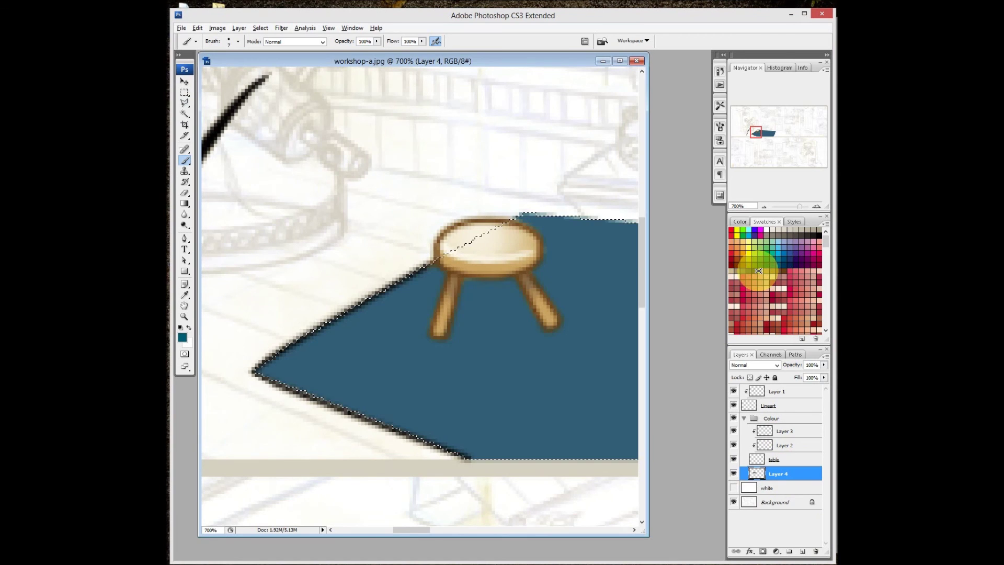
pyautogui.doubleClick(778, 473)
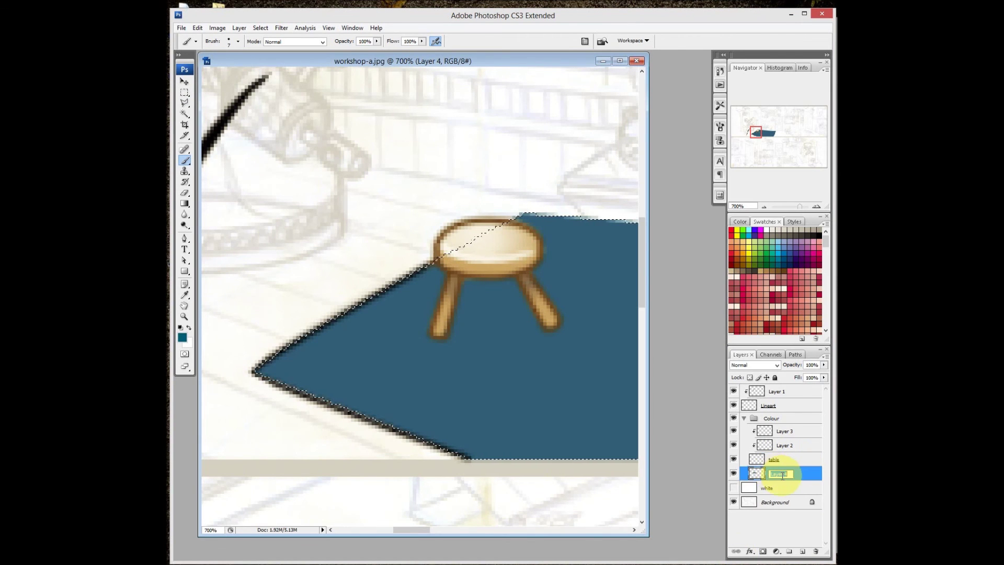
pyautogui.write('carpet')
pyautogui.press('Return')
pyautogui.press('m')
pyautogui.click(465, 416)
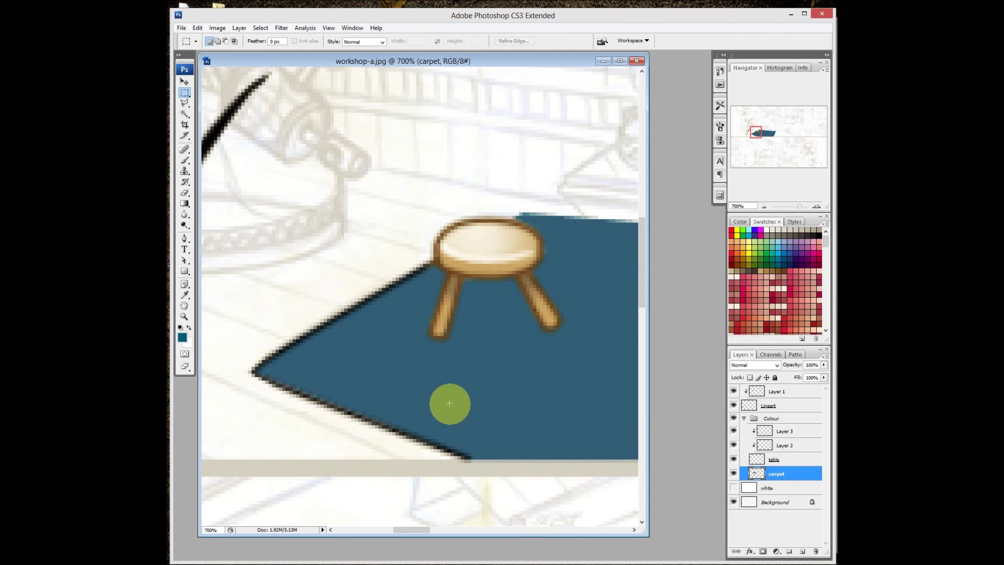
# - Add a layer clipped to the carpet and set up the 4 px brush preset with light blue paint
pyautogui.hotkey('ctrl', 'shift', 'alt', 'n')
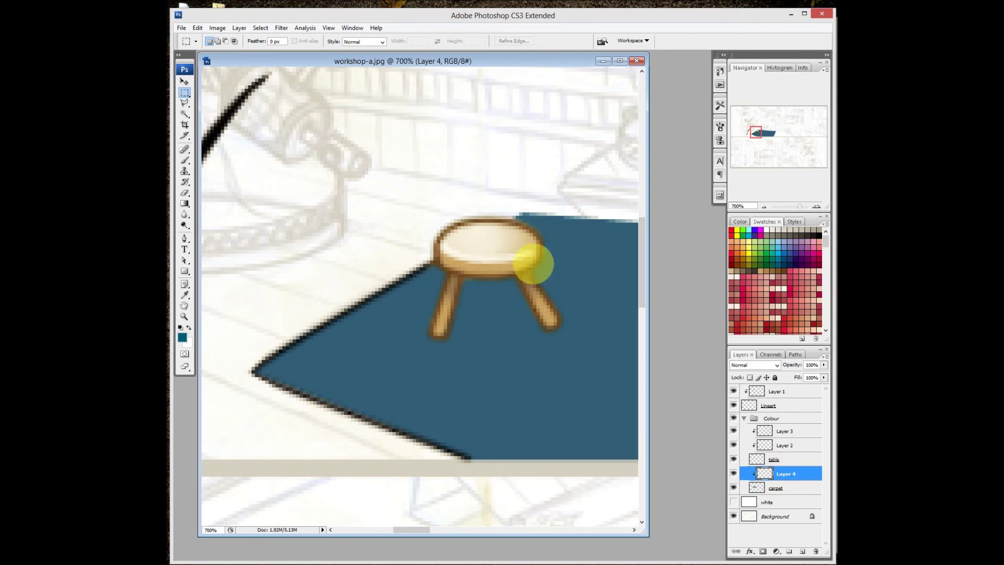
pyautogui.press('b')
pyautogui.click(797, 251)
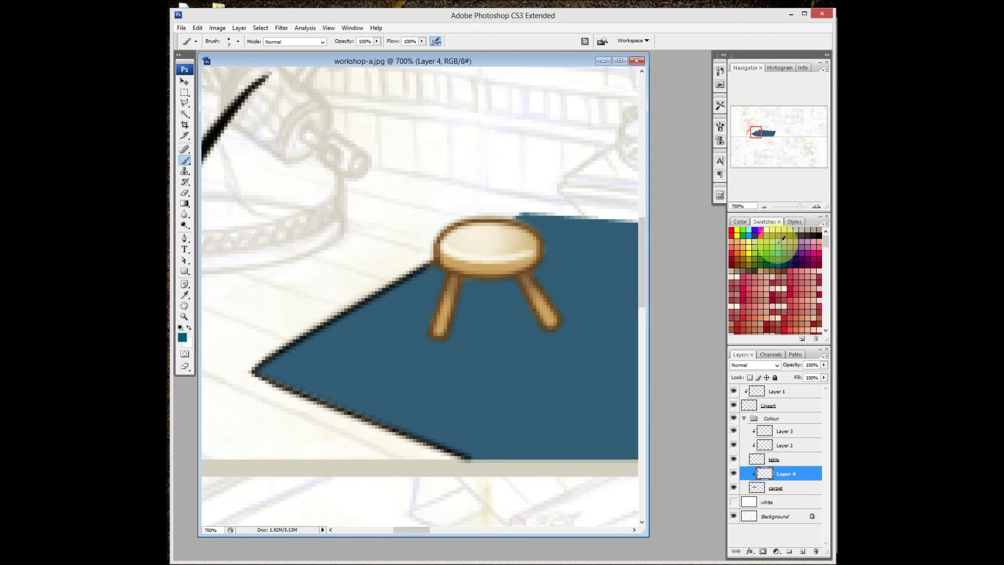
pyautogui.moveTo(361, 365)
pyautogui.mouseDown()
pyautogui.moveTo(330, 347)
pyautogui.moveTo(392, 370)
pyautogui.moveTo(453, 417)
pyautogui.moveTo(394, 347)
pyautogui.mouseUp()
pyautogui.hotkey('ctrl', 'z')
pyautogui.rightClick(408, 366)
pyautogui.click(450, 436)
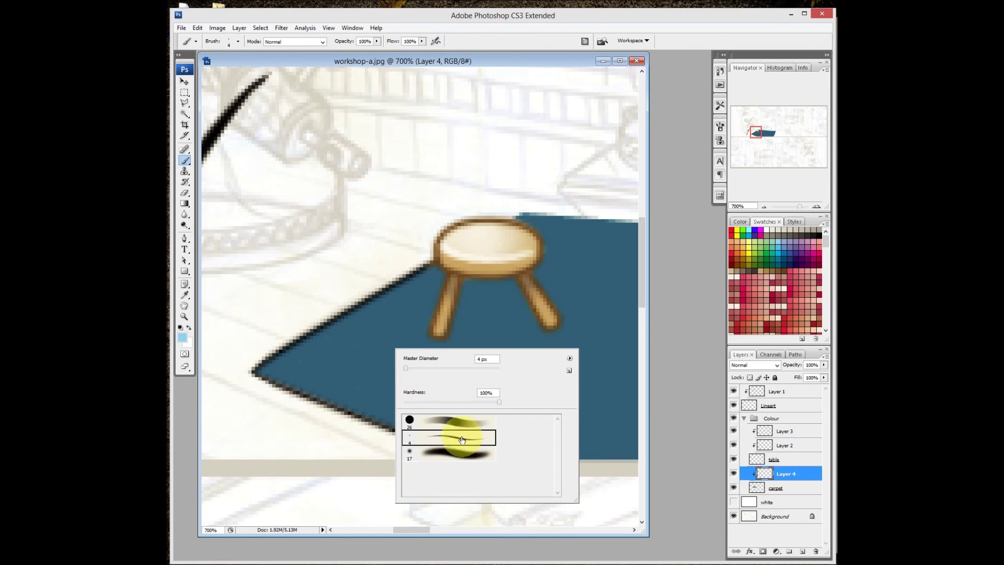
# - Paint light blue swirls and border lines across the carpet on the clipped layer, then select Layer 1 above the line art
pyautogui.moveTo(307, 341)
pyautogui.mouseDown()
pyautogui.moveTo(424, 373)
pyautogui.moveTo(442, 402)
pyautogui.moveTo(366, 464)
pyautogui.moveTo(481, 406)
pyautogui.moveTo(532, 442)
pyautogui.mouseUp()
pyautogui.moveTo(448, 359)
pyautogui.mouseDown()
pyautogui.moveTo(314, 157)
pyautogui.moveTo(352, 228)
pyautogui.mouseUp()
pyautogui.moveTo(280, 217)
pyautogui.mouseDown()
pyautogui.moveTo(291, 249)
pyautogui.moveTo(333, 233)
pyautogui.moveTo(362, 197)
pyautogui.moveTo(386, 190)
pyautogui.mouseUp()
pyautogui.moveTo(456, 126)
pyautogui.mouseDown()
pyautogui.moveTo(523, 139)
pyautogui.moveTo(533, 162)
pyautogui.moveTo(640, 166)
pyautogui.mouseUp()
pyautogui.moveTo(379, 228); pyautogui.dragTo(485, 161)
pyautogui.moveTo(354, 262)
pyautogui.mouseDown()
pyautogui.moveTo(504, 343)
pyautogui.moveTo(628, 374)
pyautogui.mouseUp()
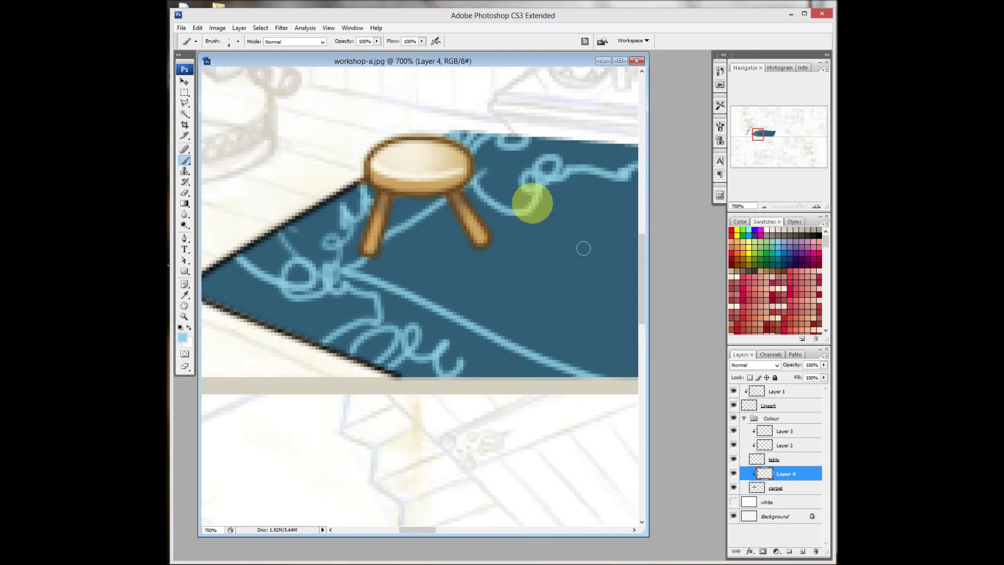
pyautogui.moveTo(473, 249); pyautogui.dragTo(574, 341)
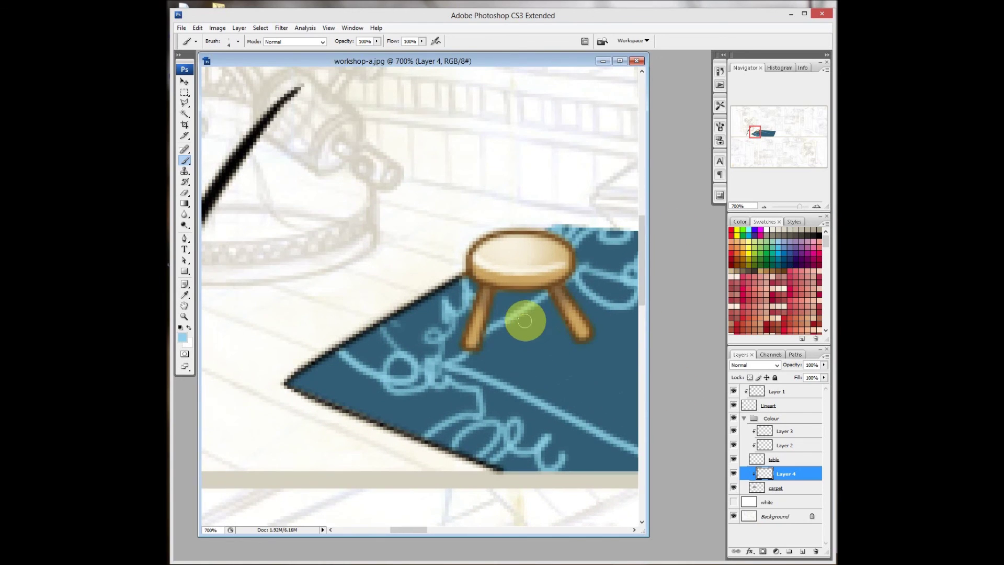
pyautogui.click(788, 397)
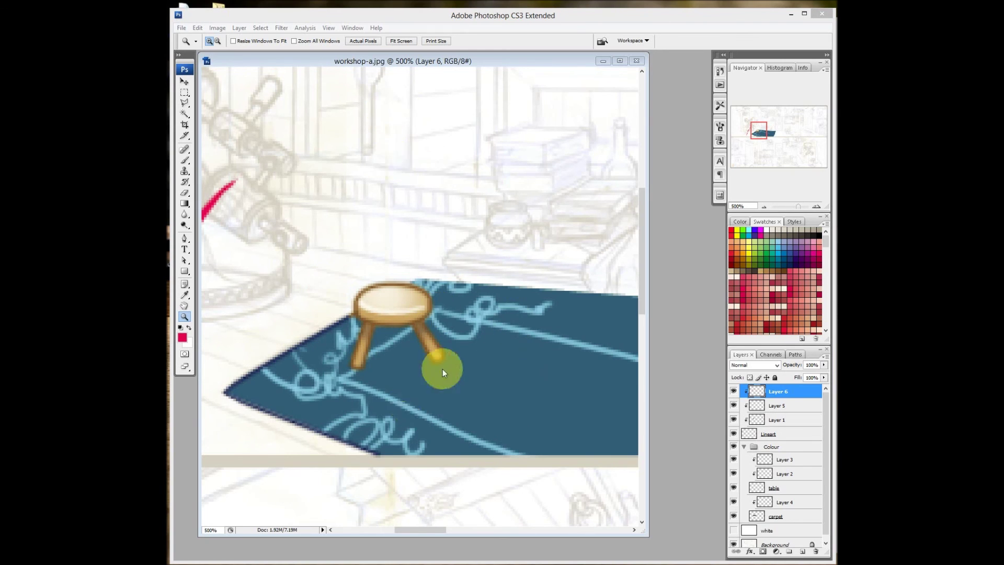
# - Examine the sketched desk with its books and bottles at 700% zoom
pyautogui.click(463, 280)
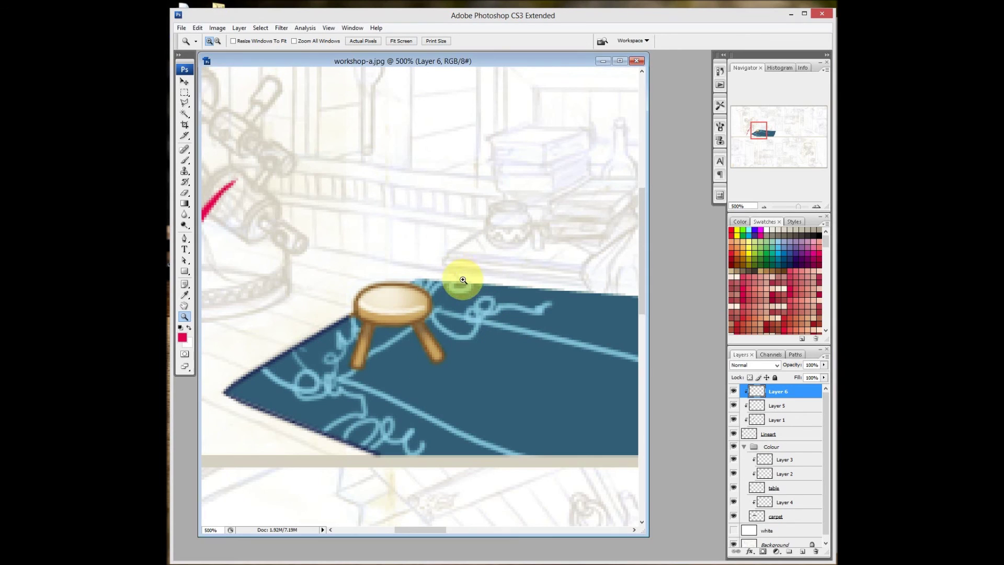
pyautogui.click(491, 258)
pyautogui.click(426, 288)
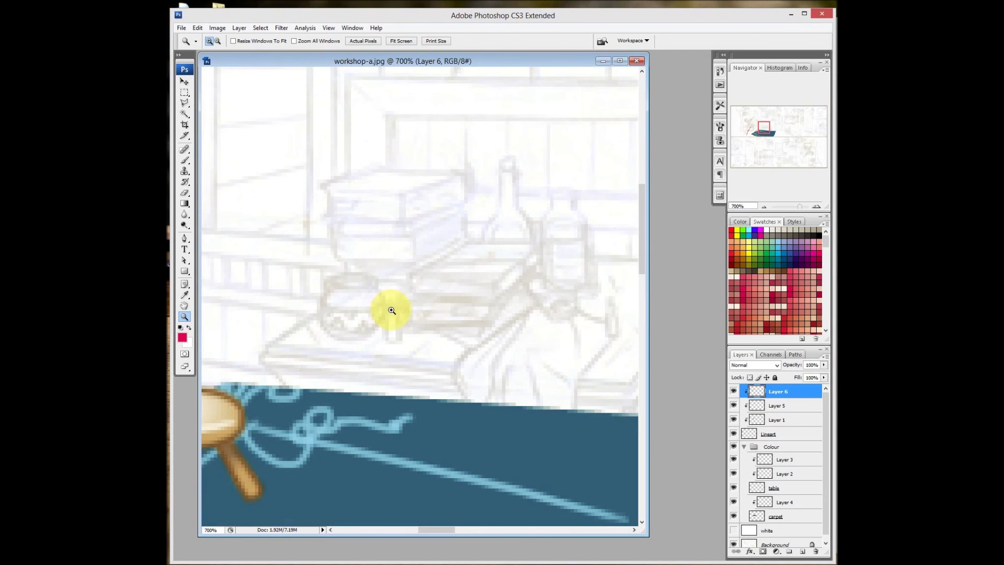
pyautogui.press('v')
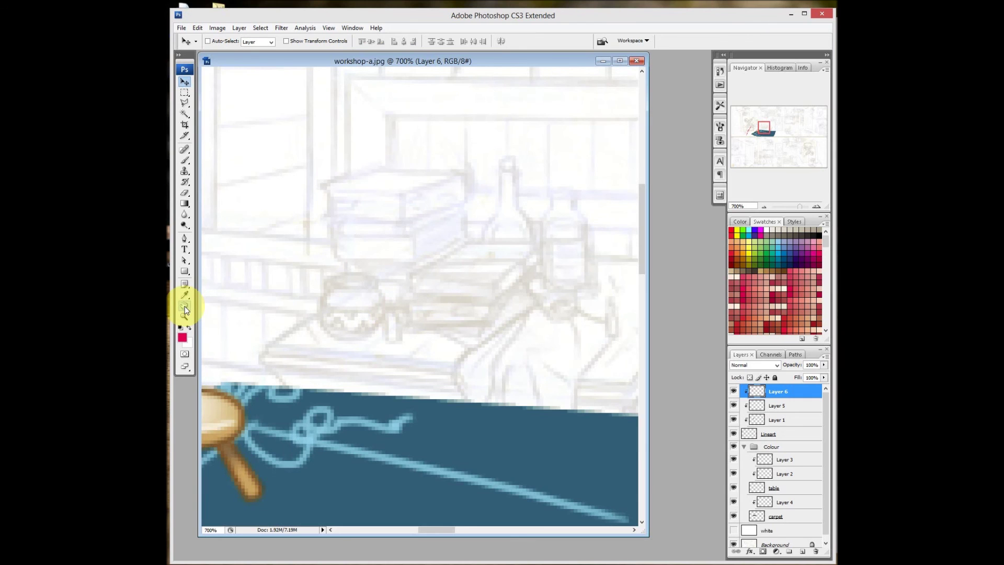
pyautogui.click(184, 307)
pyautogui.moveTo(448, 404)
pyautogui.mouseDown()
pyautogui.moveTo(452, 317)
pyautogui.moveTo(415, 202)
pyautogui.moveTo(347, 347)
pyautogui.moveTo(435, 331)
pyautogui.mouseUp()
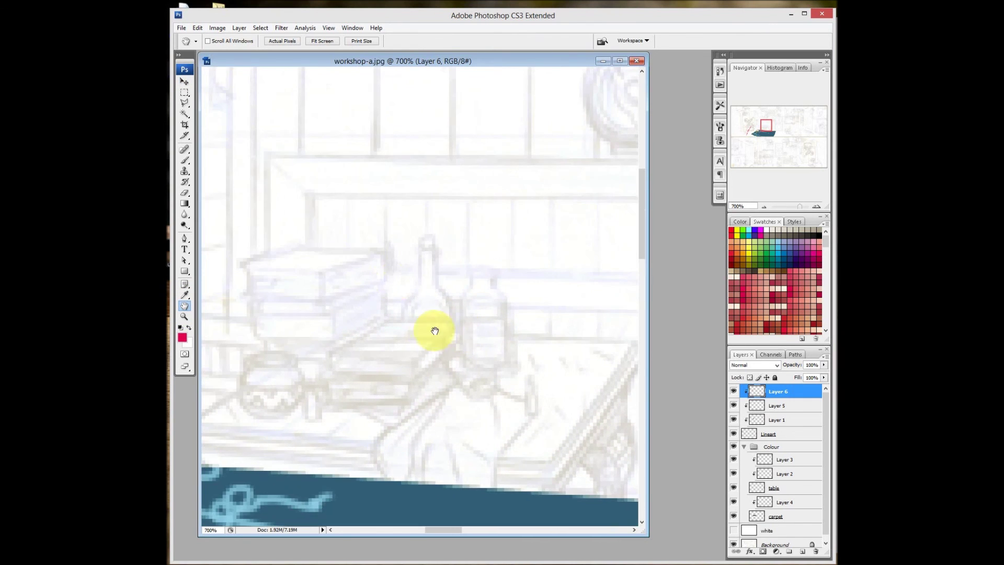
pyautogui.moveTo(325, 328); pyautogui.dragTo(362, 339)
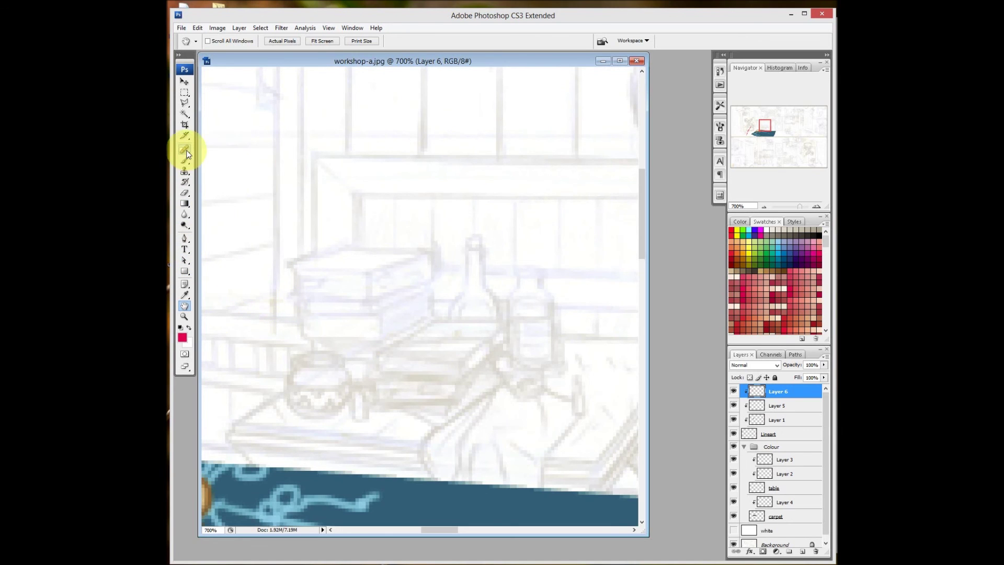
# - Select the desktop with the Polygonal Lasso, tracing its back edge, far corner and front edge along the carpet
pyautogui.click(185, 105)
pyautogui.moveTo(354, 377); pyautogui.dragTo(399, 325)
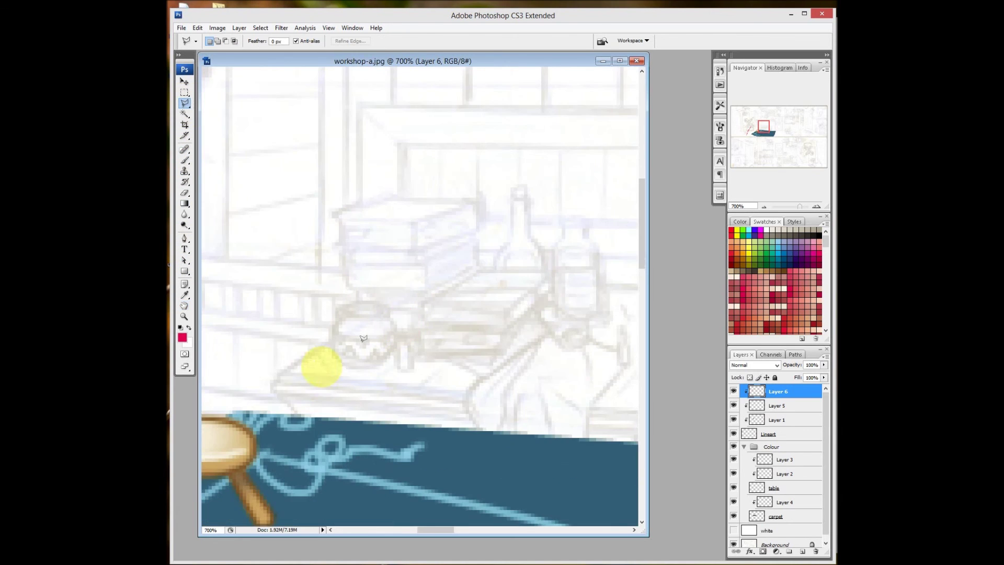
pyautogui.click(281, 373)
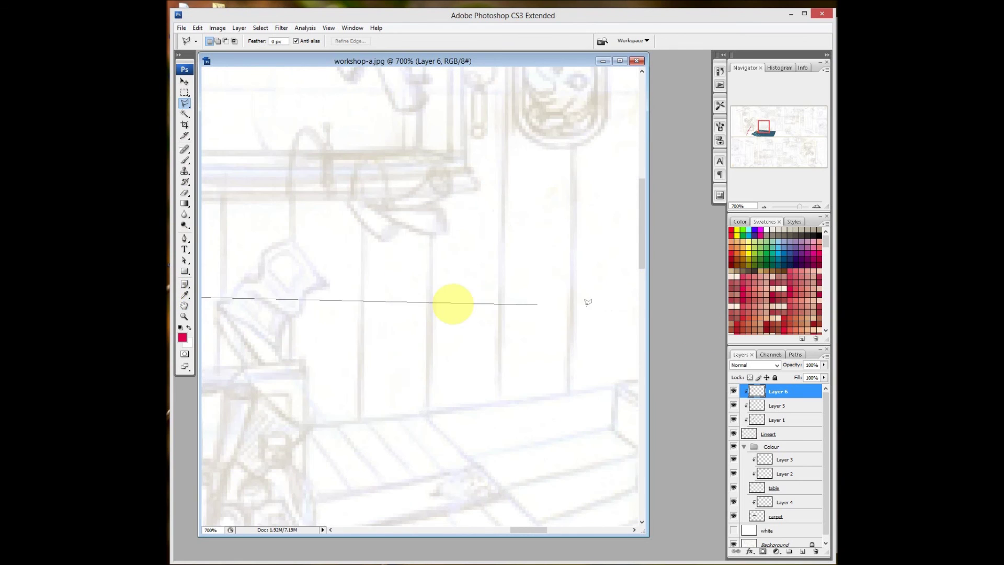
pyautogui.click(481, 279)
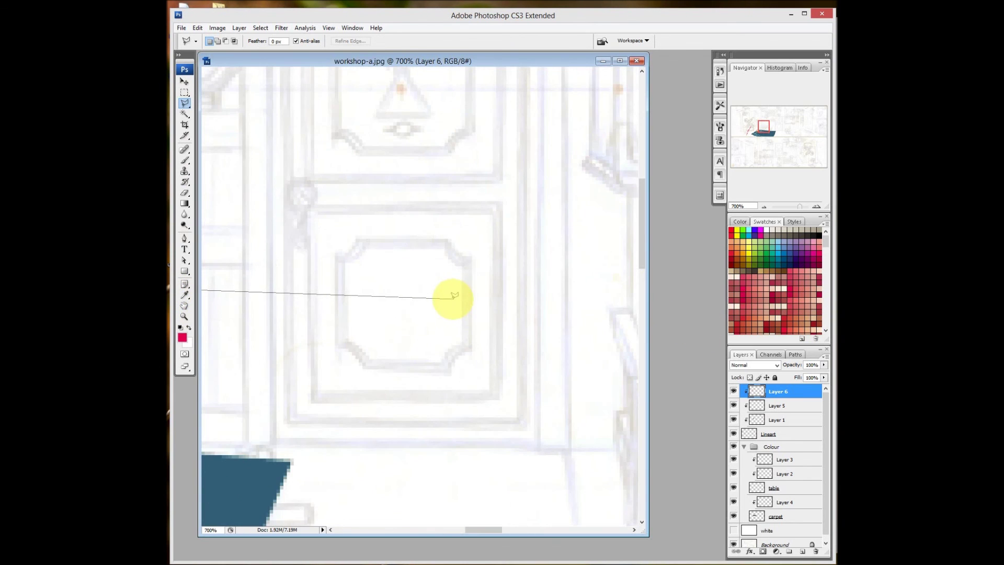
pyautogui.press('space')
pyautogui.moveTo(301, 304)
pyautogui.mouseDown()
pyautogui.moveTo(498, 303)
pyautogui.moveTo(476, 303)
pyautogui.mouseUp()
pyautogui.moveTo(359, 296)
pyautogui.mouseDown()
pyautogui.moveTo(508, 297)
pyautogui.moveTo(424, 280)
pyautogui.moveTo(565, 296)
pyautogui.moveTo(412, 290)
pyautogui.mouseUp()
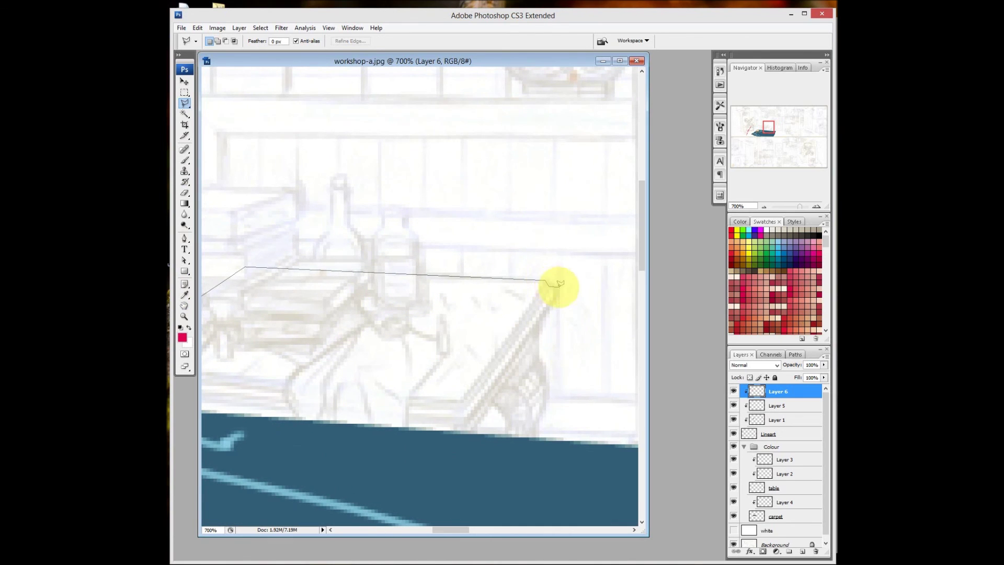
pyautogui.click(470, 431)
pyautogui.moveTo(242, 411); pyautogui.dragTo(386, 386)
pyautogui.click(257, 377)
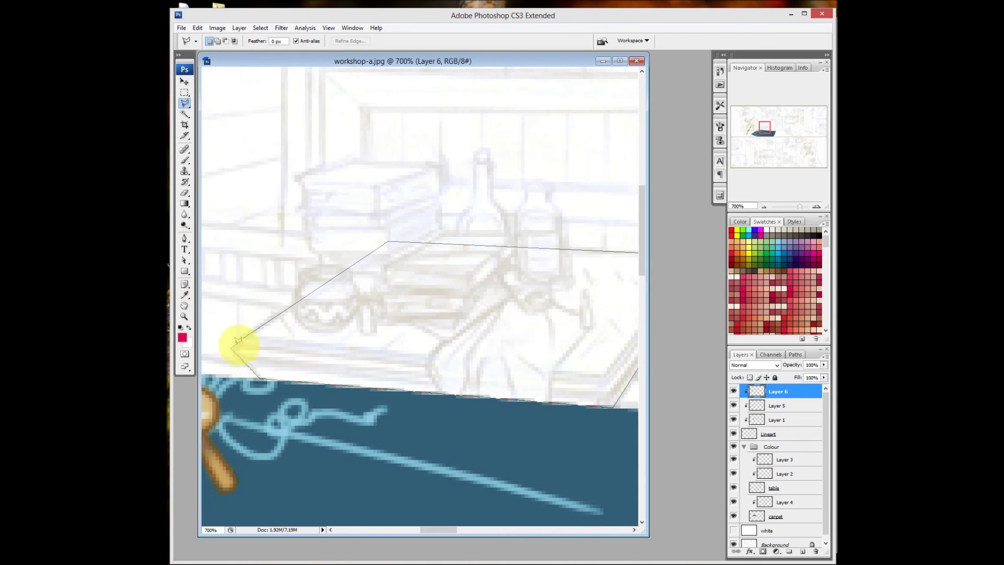
pyautogui.click(242, 335)
# - Look over the desktop selection and the far end of the carpet
pyautogui.moveTo(348, 326)
pyautogui.mouseDown()
pyautogui.moveTo(399, 251)
pyautogui.moveTo(494, 214)
pyautogui.moveTo(446, 212)
pyautogui.mouseUp()
pyautogui.moveTo(639, 212); pyautogui.dragTo(606, 234)
pyautogui.moveTo(438, 530)
pyautogui.mouseDown()
pyautogui.moveTo(460, 529)
pyautogui.moveTo(456, 519)
pyautogui.mouseUp()
pyautogui.click(185, 306)
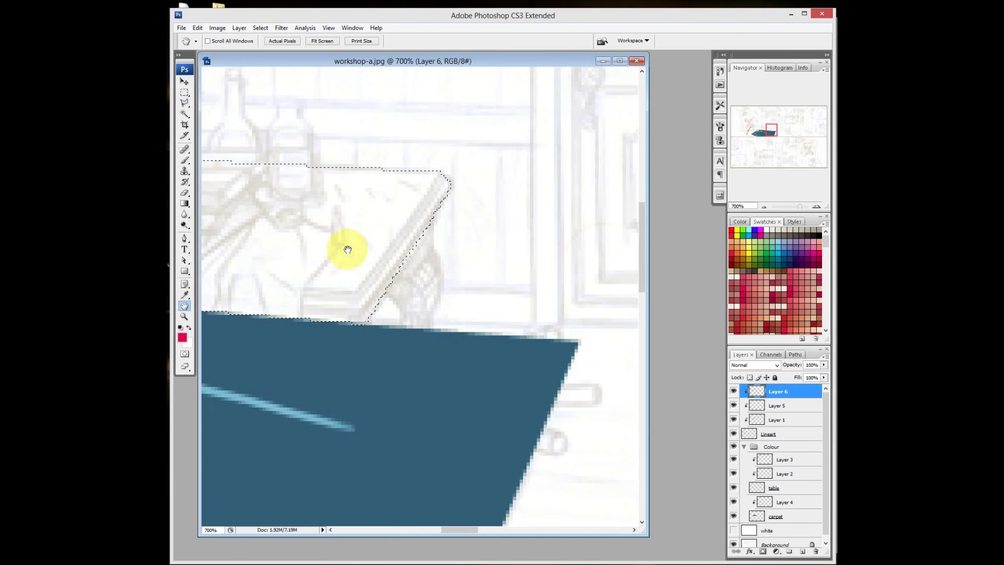
pyautogui.moveTo(347, 246); pyautogui.dragTo(493, 314)
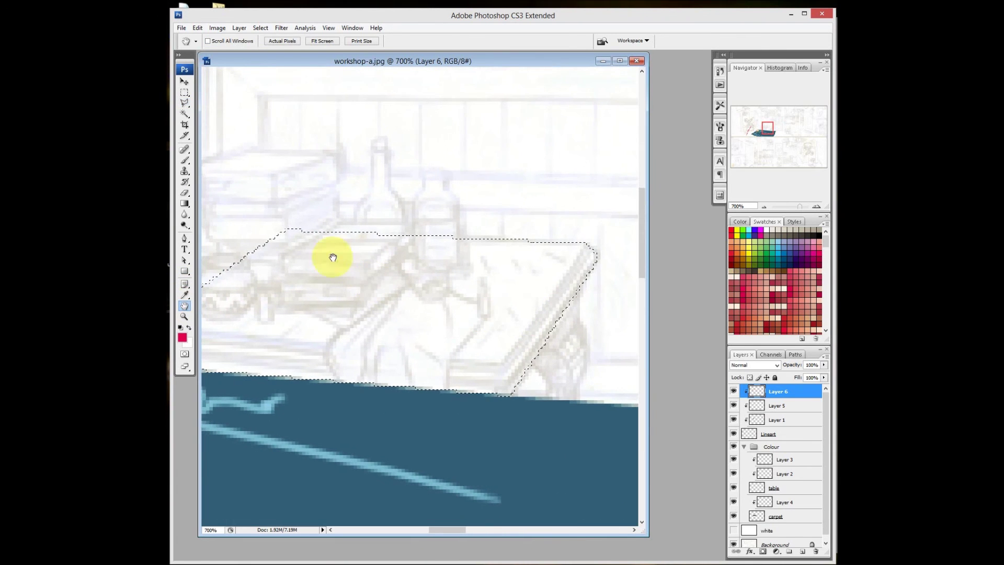
# - Start a polygonal lasso outline at the foot of the wall beside the door, running up the wall and across the door's lower panel
pyautogui.click(184, 103)
pyautogui.moveTo(433, 298); pyautogui.dragTo(321, 284)
pyautogui.moveTo(309, 226); pyautogui.dragTo(412, 253)
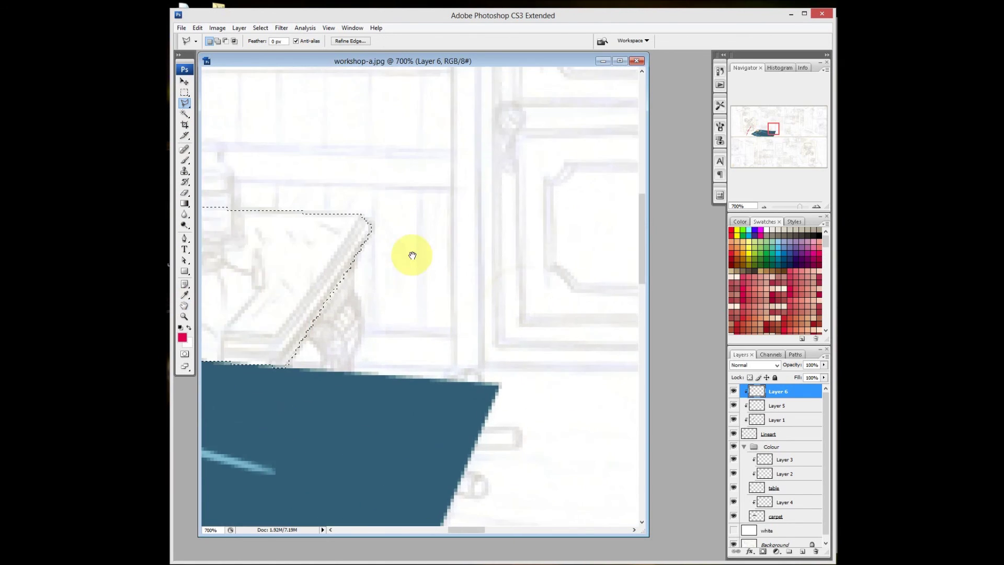
pyautogui.click(454, 366)
pyautogui.click(454, 166)
pyautogui.moveTo(591, 178); pyautogui.dragTo(316, 220)
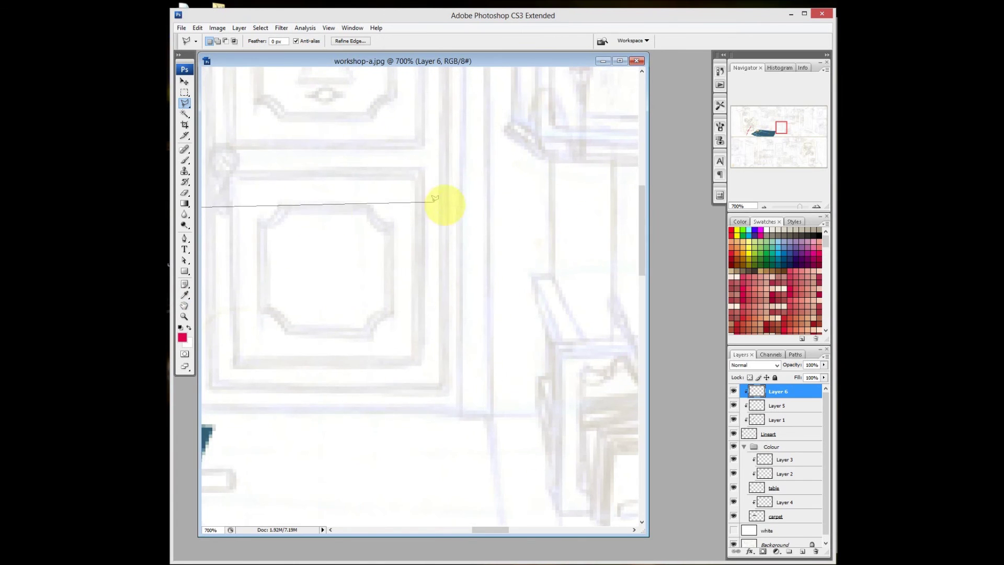
pyautogui.click(447, 208)
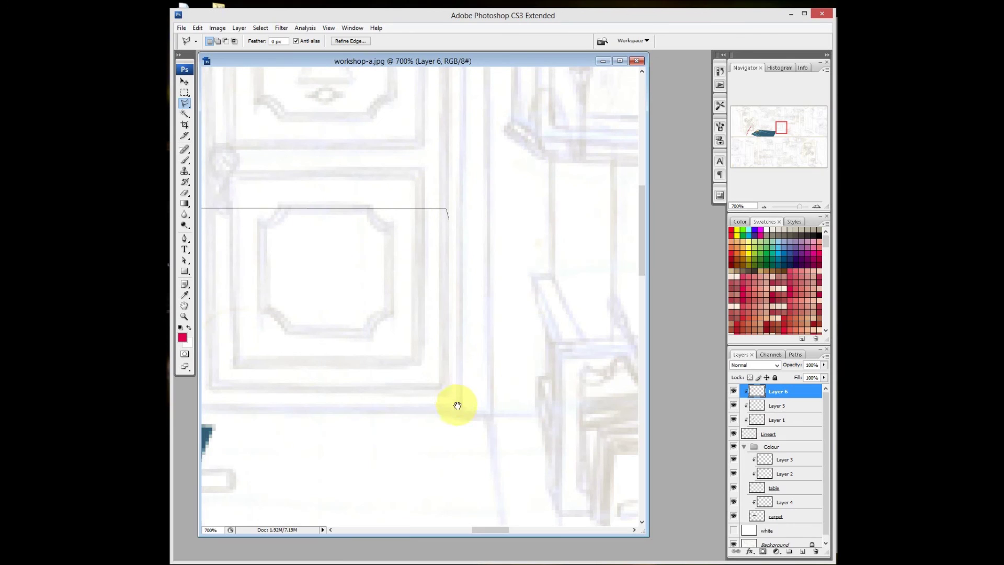
pyautogui.moveTo(454, 408); pyautogui.dragTo(551, 386)
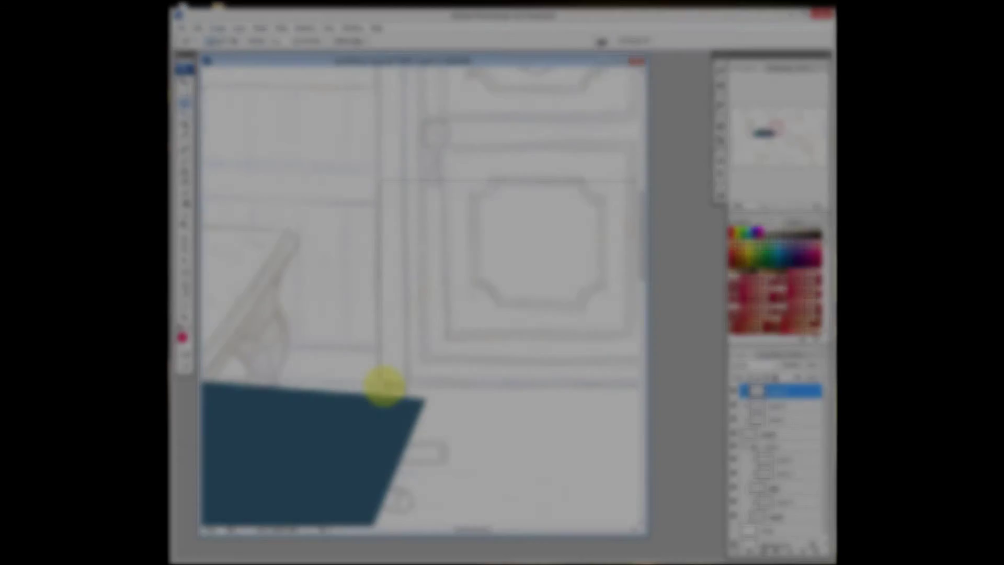